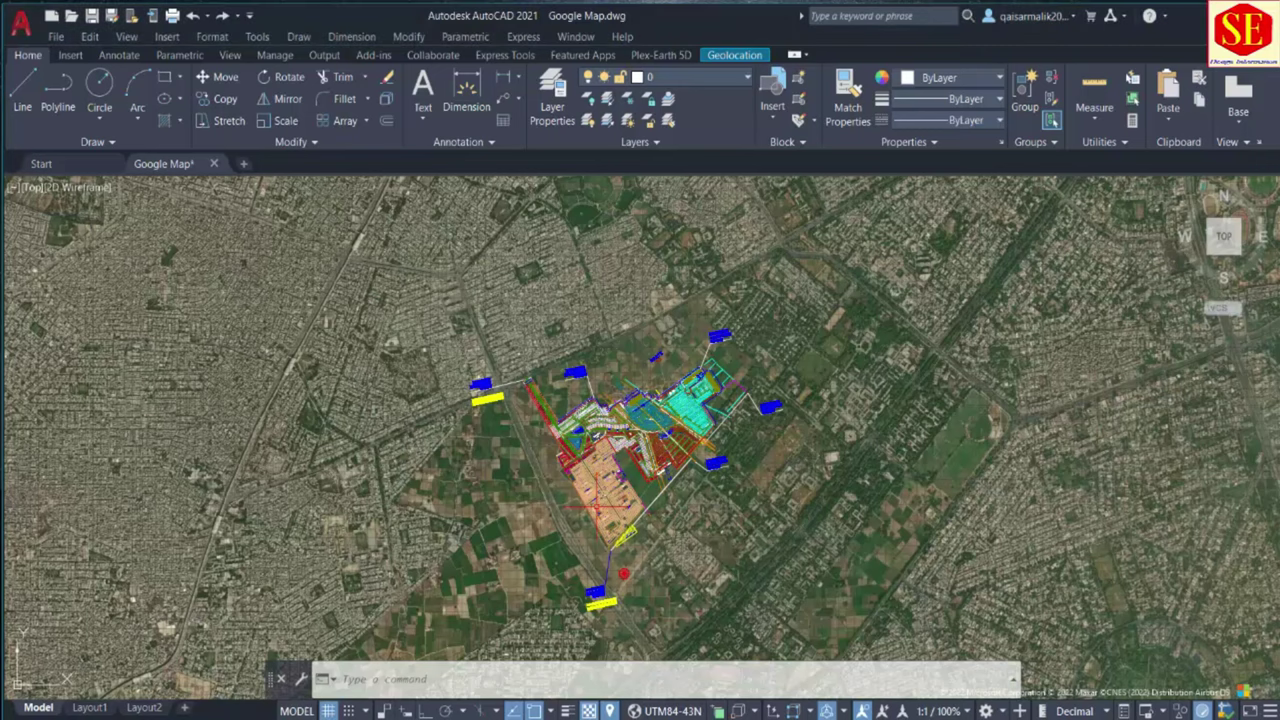
# Step: Zoom and pan around the geolocated site plan to inspect it over the aerial imagery
pyautogui.scroll(2, 640, 470)
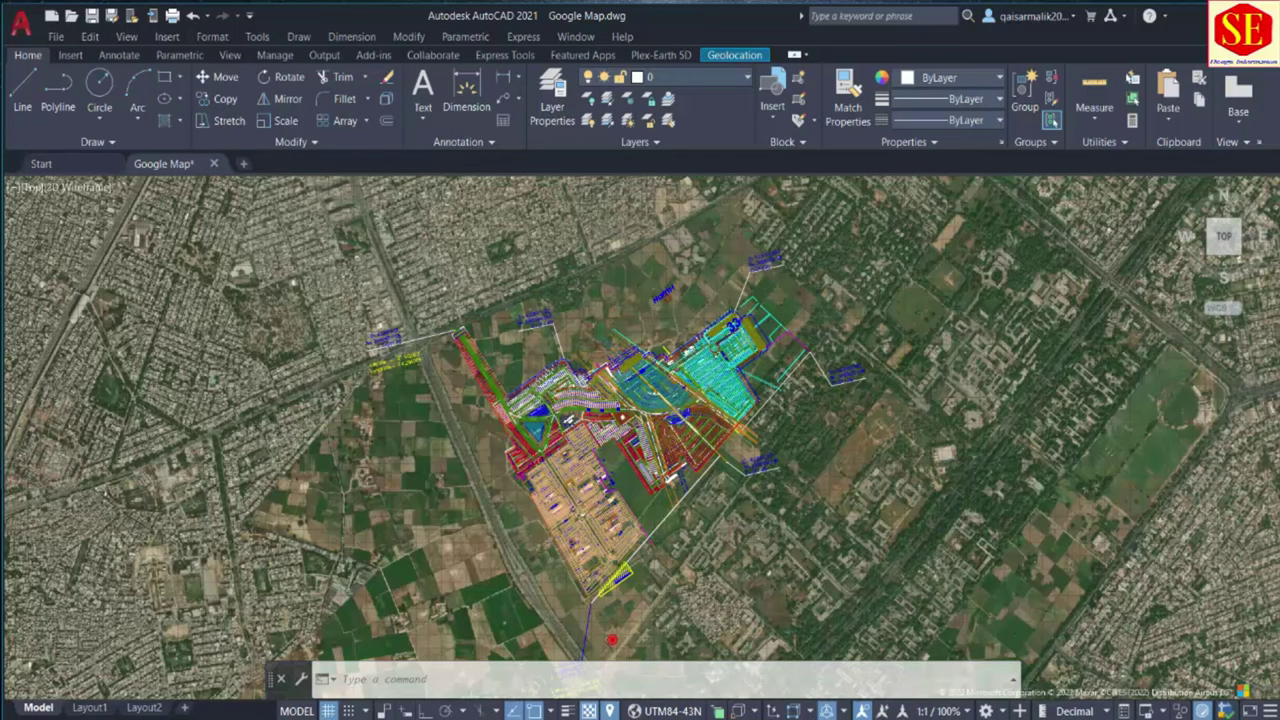
pyautogui.scroll(-3, 598, 318)
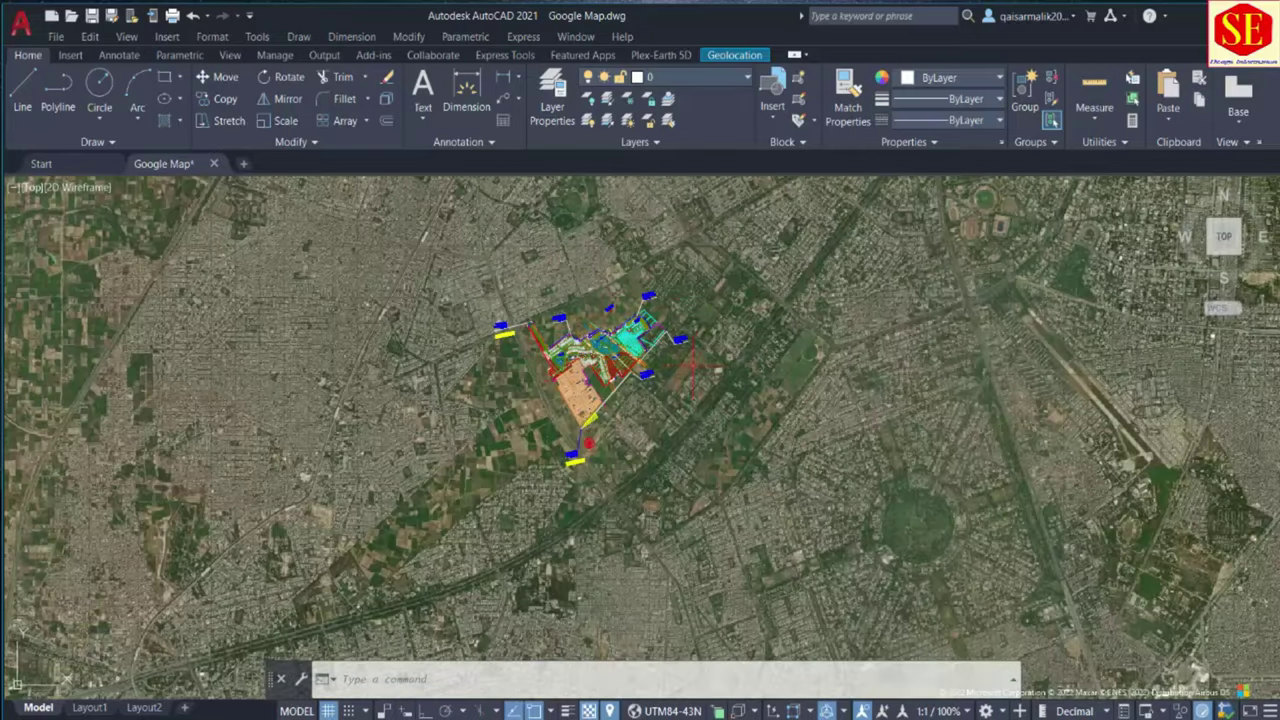
pyautogui.scroll(2, 558, 378)
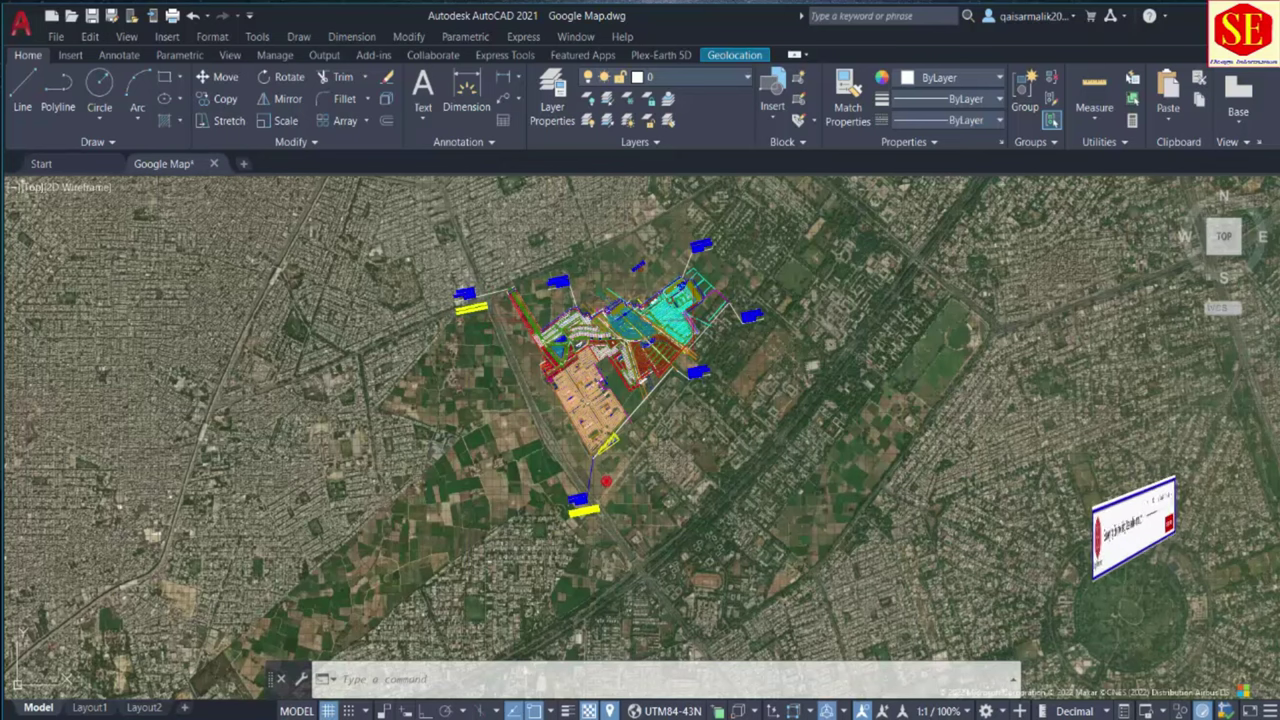
pyautogui.scroll(2, 748, 345)
pyautogui.scroll(1, 495, 278)
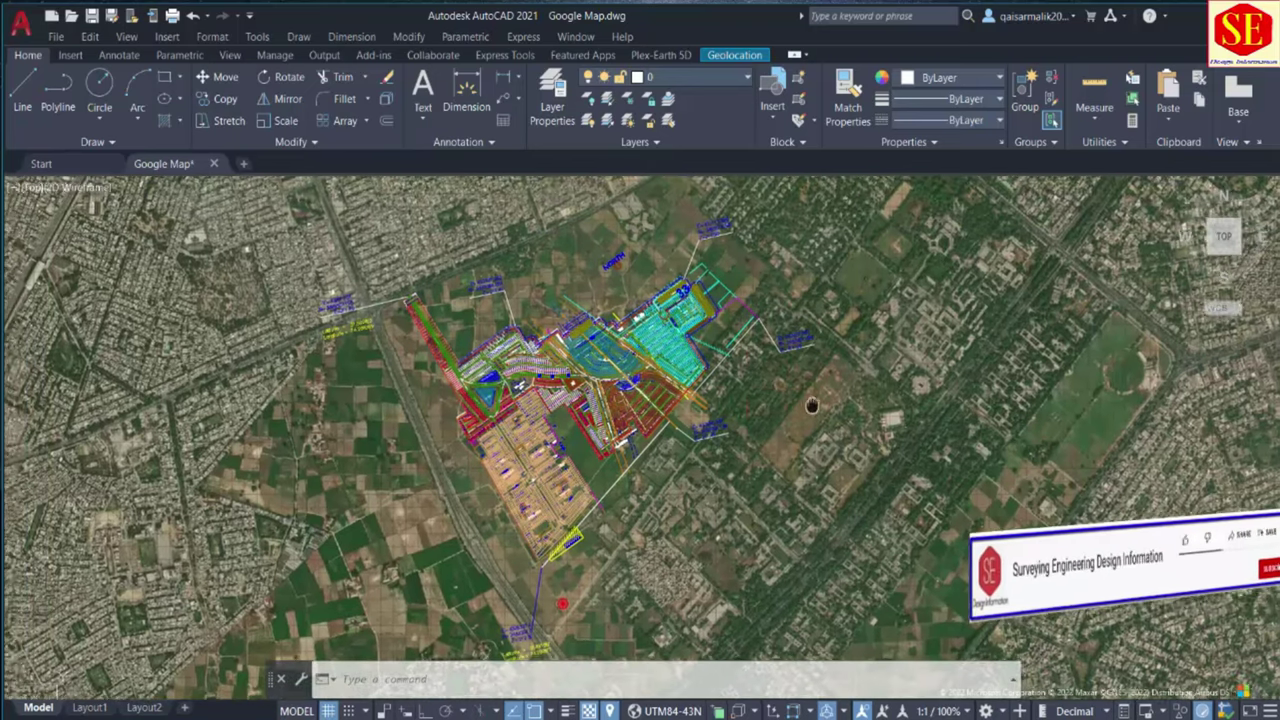
pyautogui.scroll(1, 495, 278)
pyautogui.scroll(1, 495, 278)
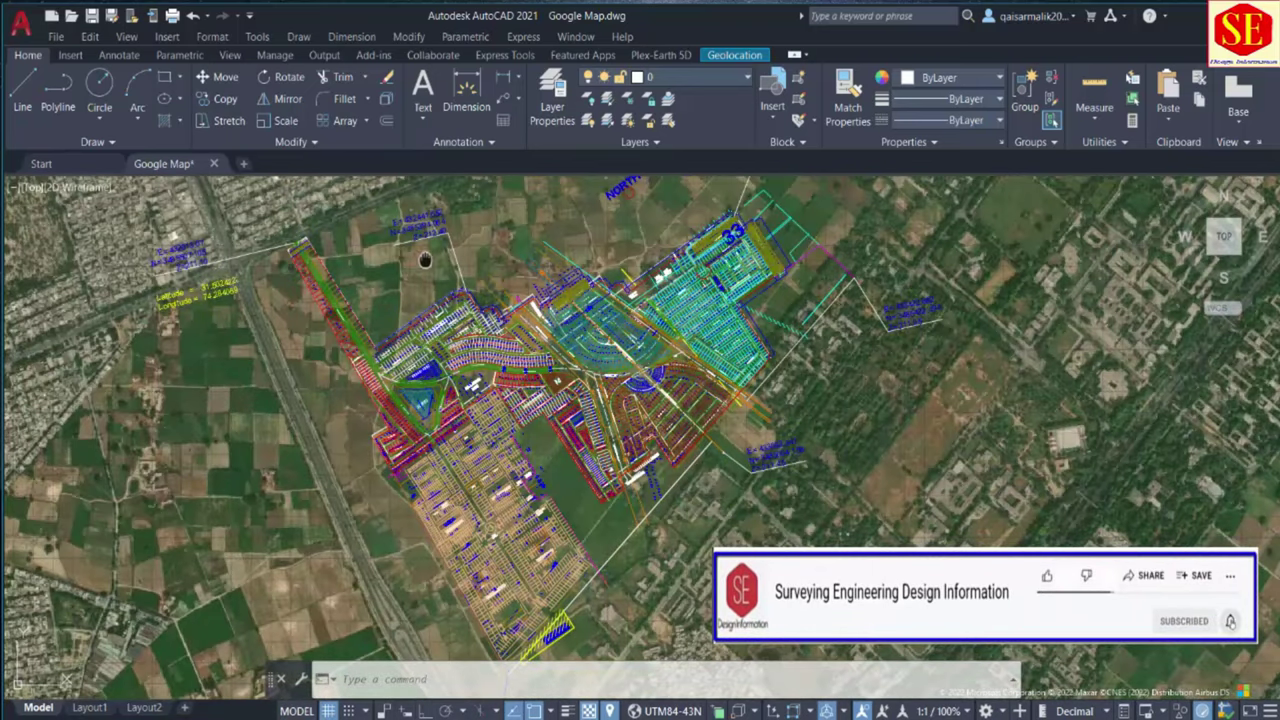
pyautogui.moveTo(423, 251); pyautogui.dragTo(458, 311, button='middle')
pyautogui.scroll(2, 452, 298)
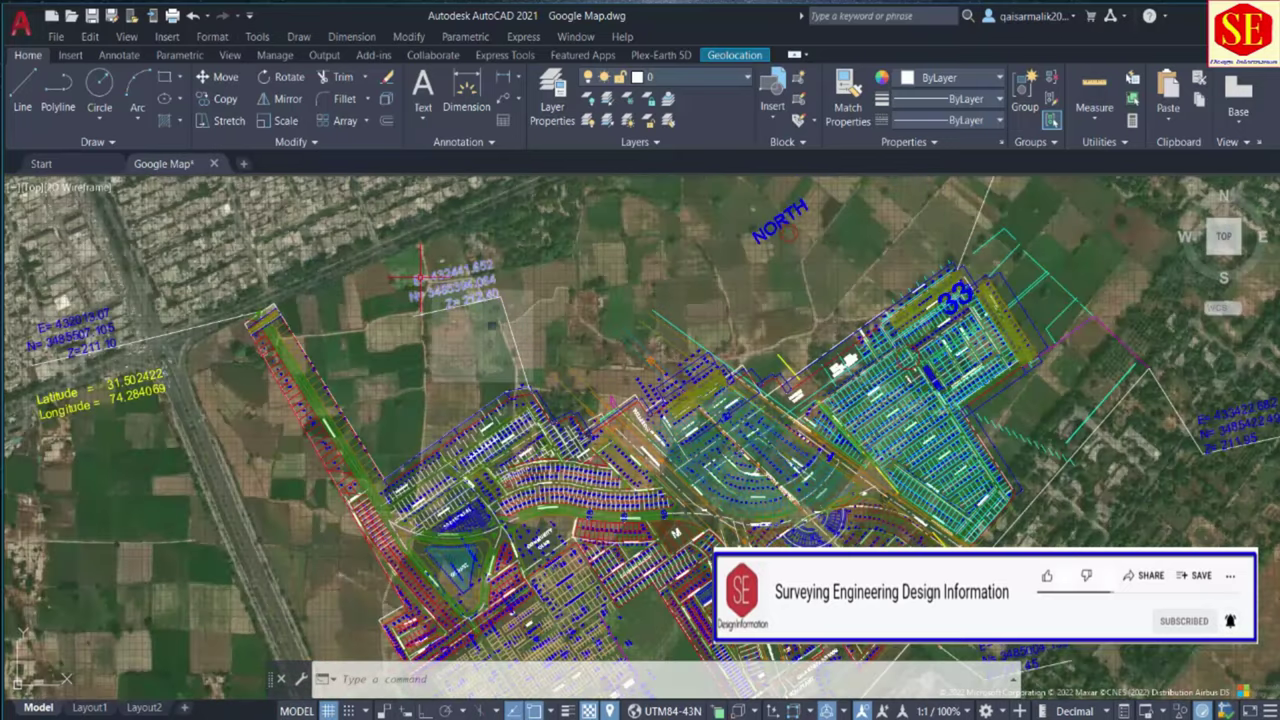
pyautogui.scroll(-2, 423, 278)
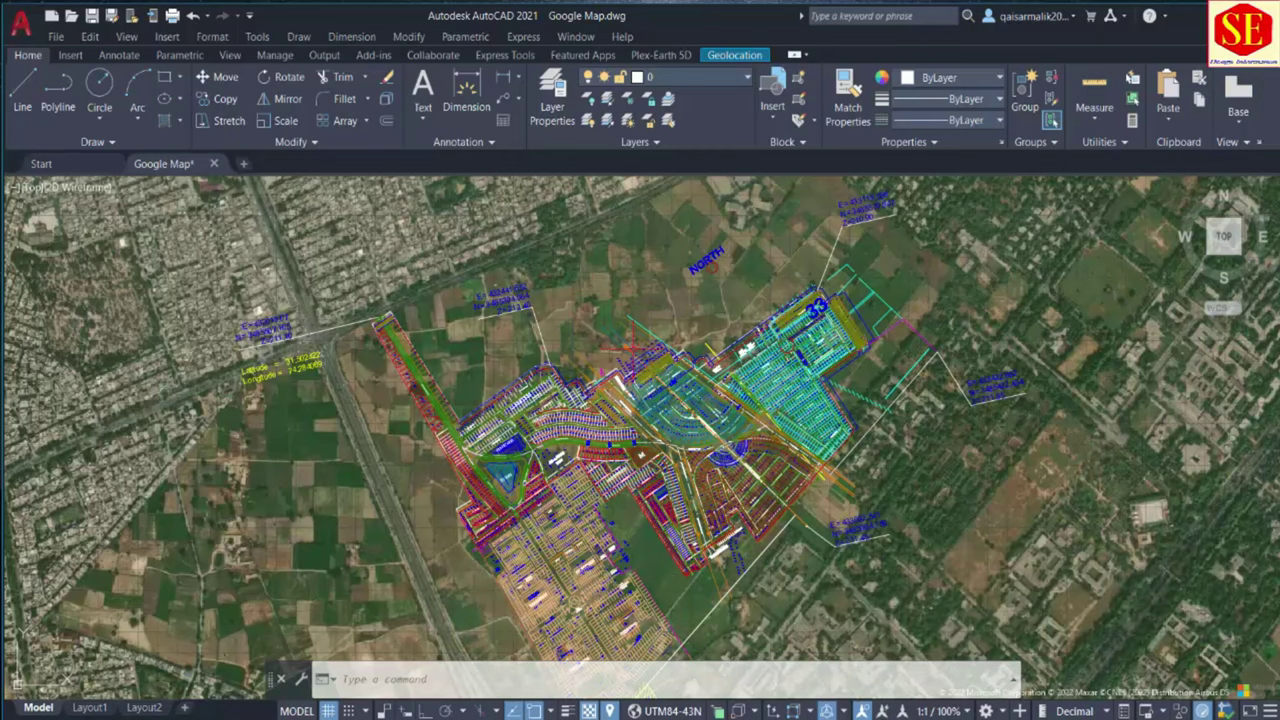
pyautogui.scroll(-2, 440, 350)
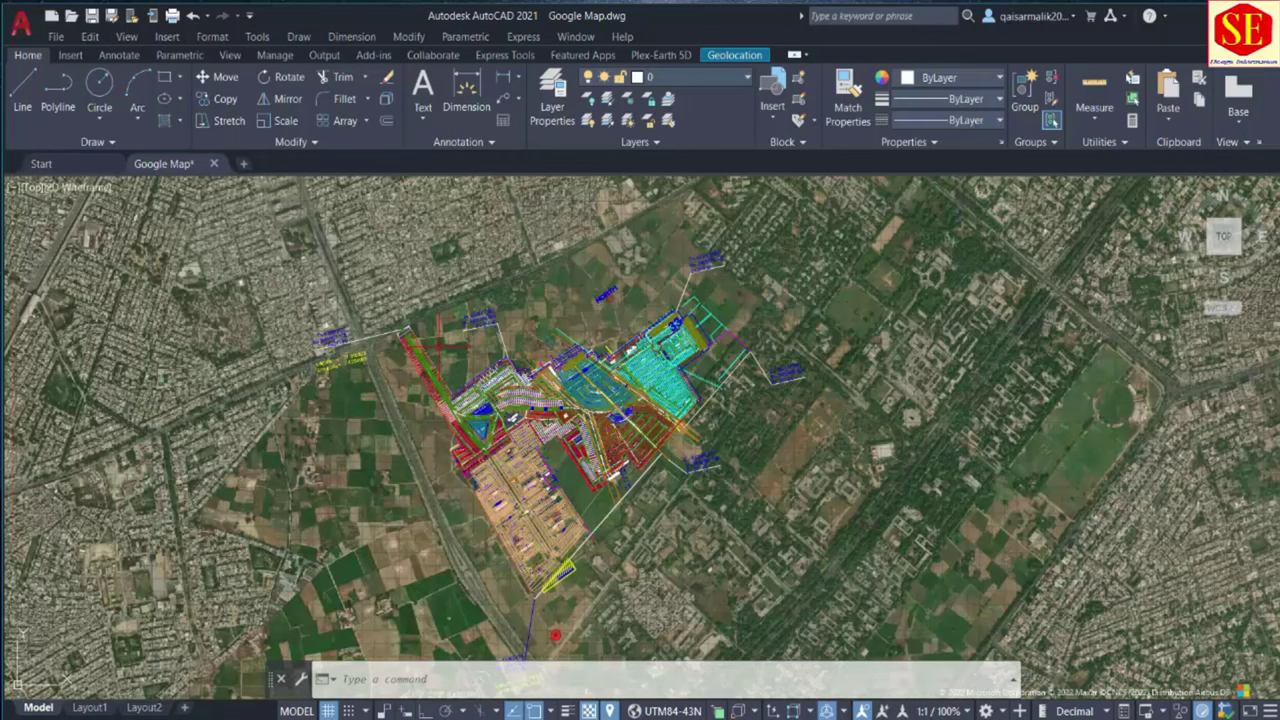
pyautogui.scroll(2, 580, 292)
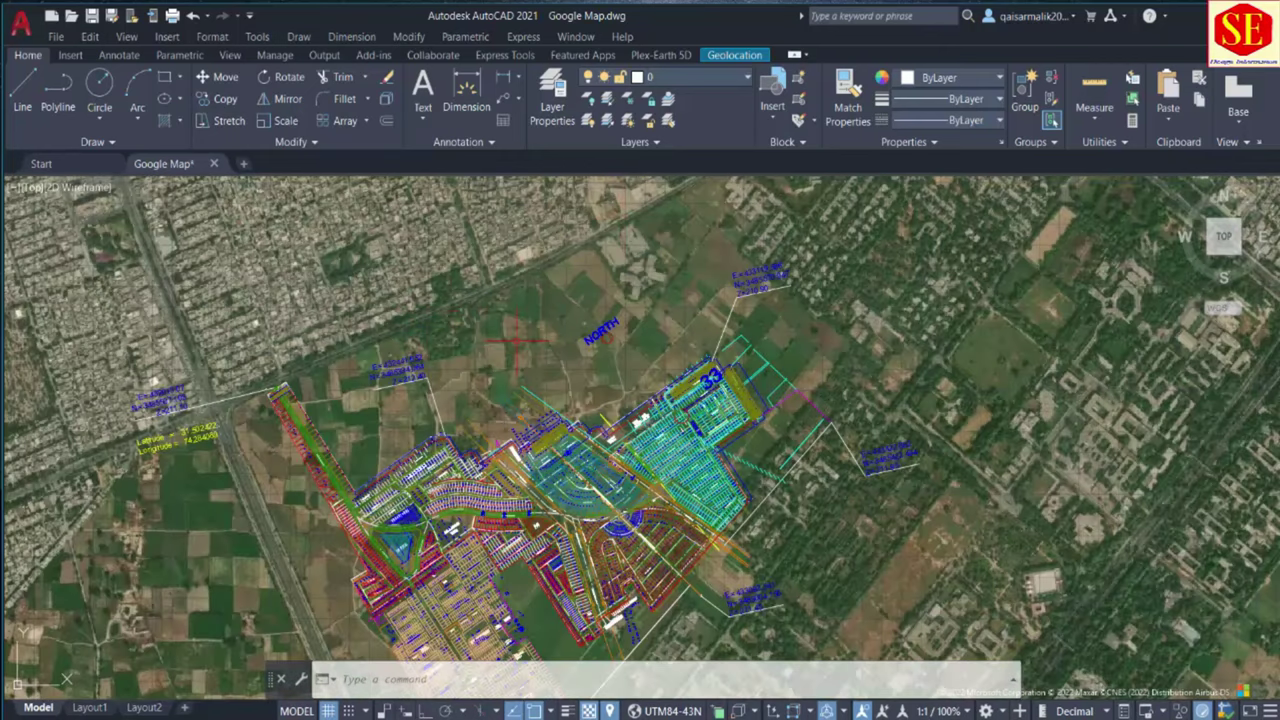
pyautogui.scroll(-2, 564, 336)
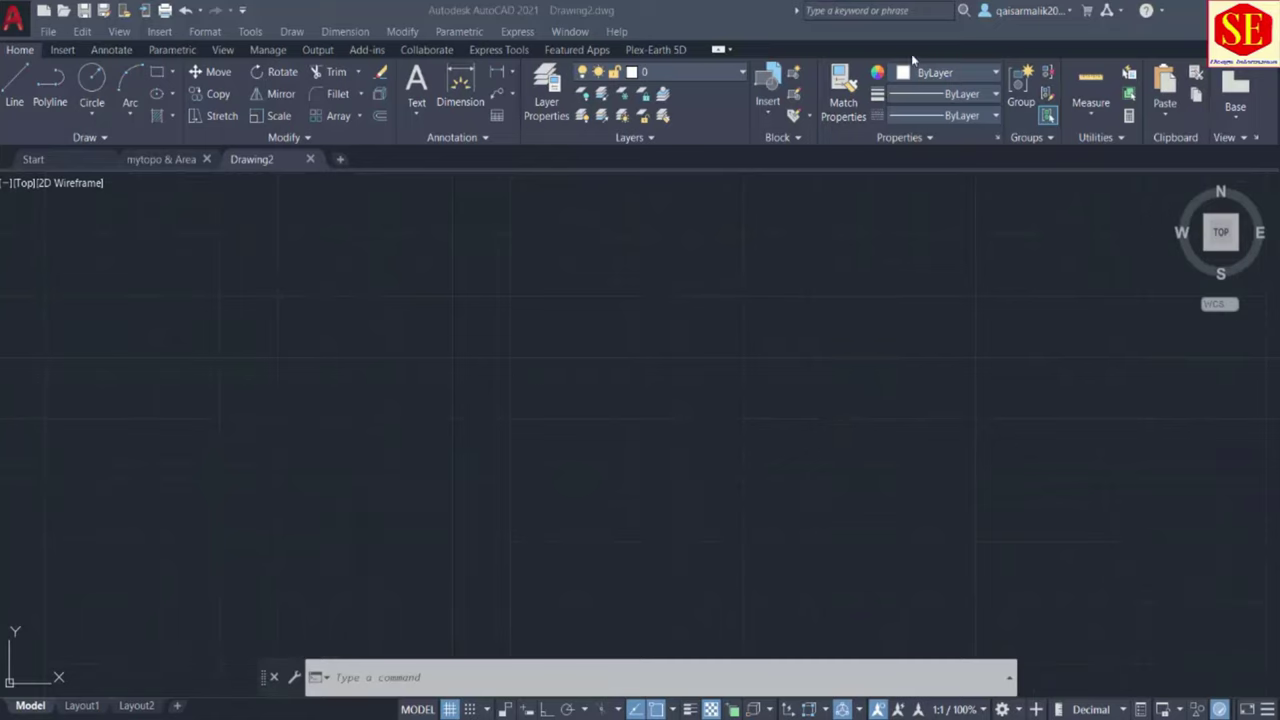
# Step: Open the Geographic Location map through Insert > Set Location > From Map
pyautogui.click(1052, 14)
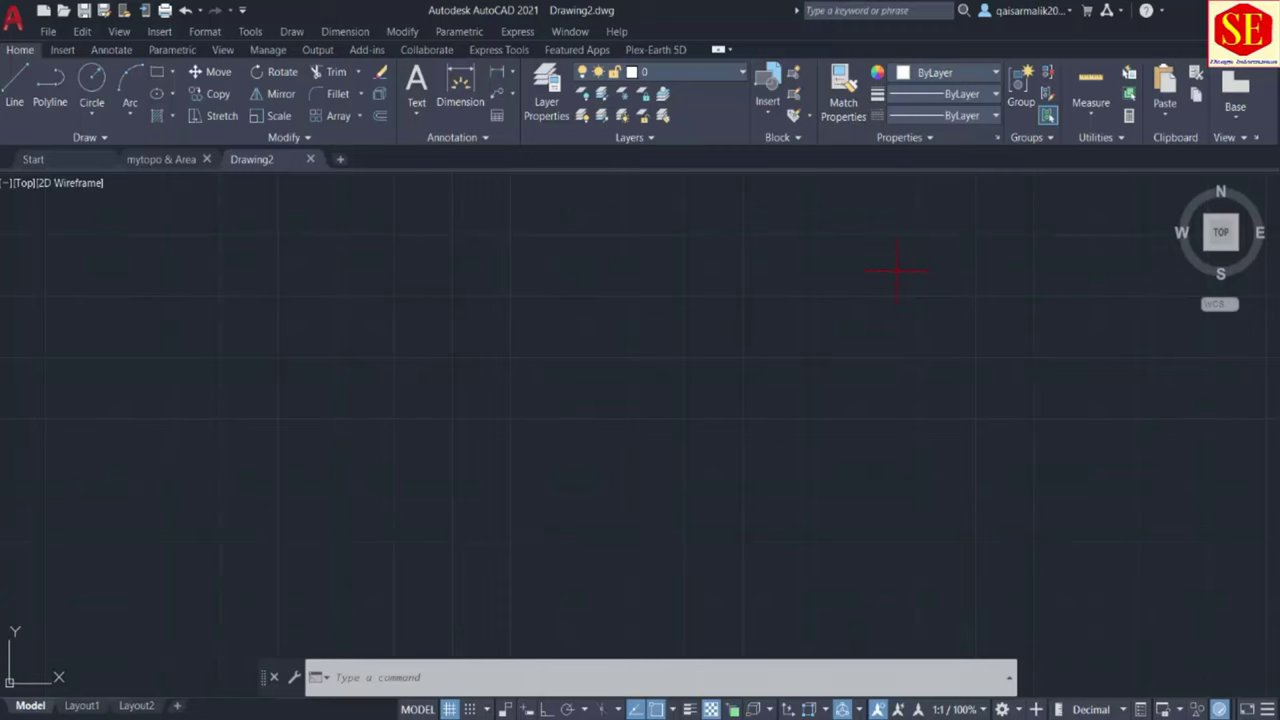
pyautogui.click(62, 50)
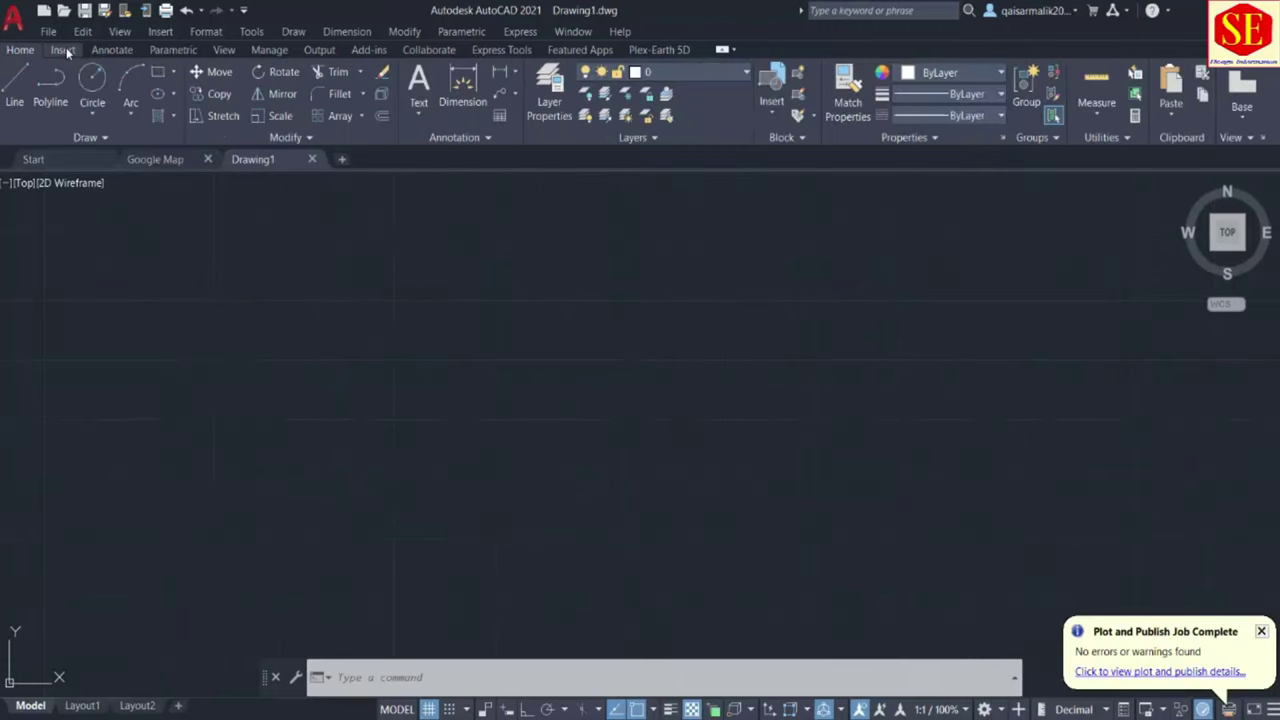
pyautogui.click(63, 50)
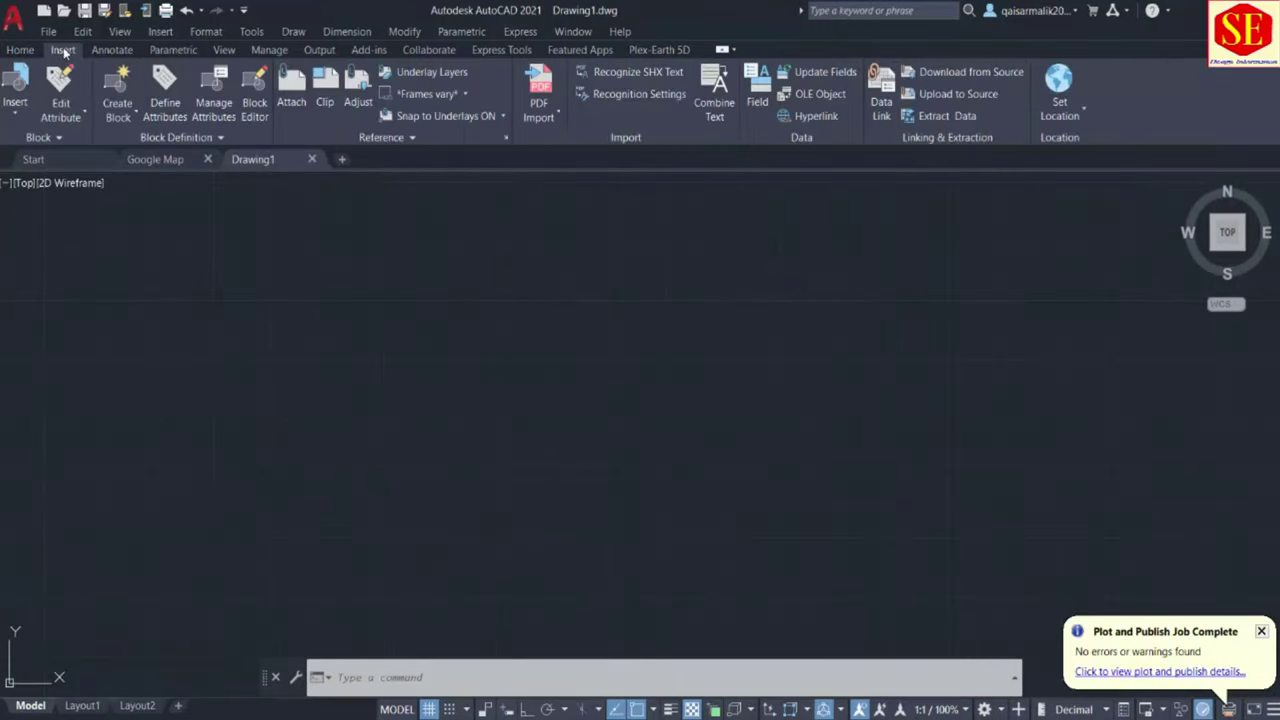
pyautogui.click(1061, 99)
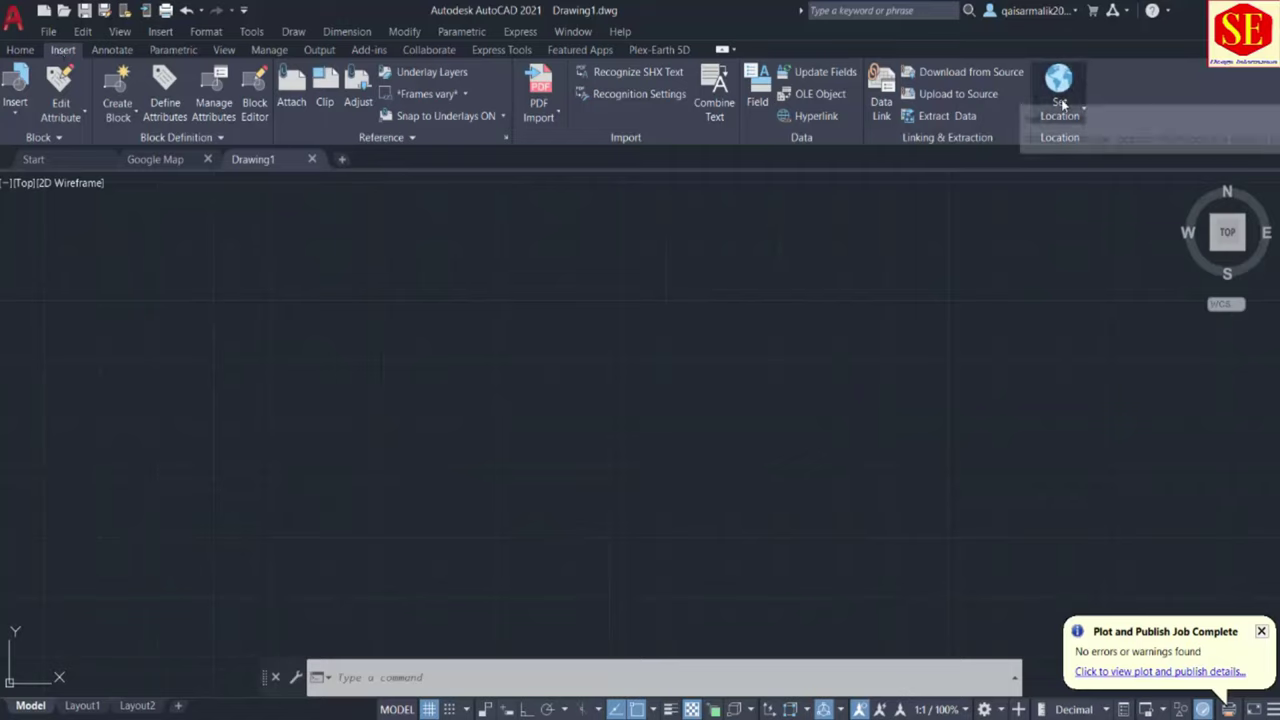
pyautogui.click(1066, 106)
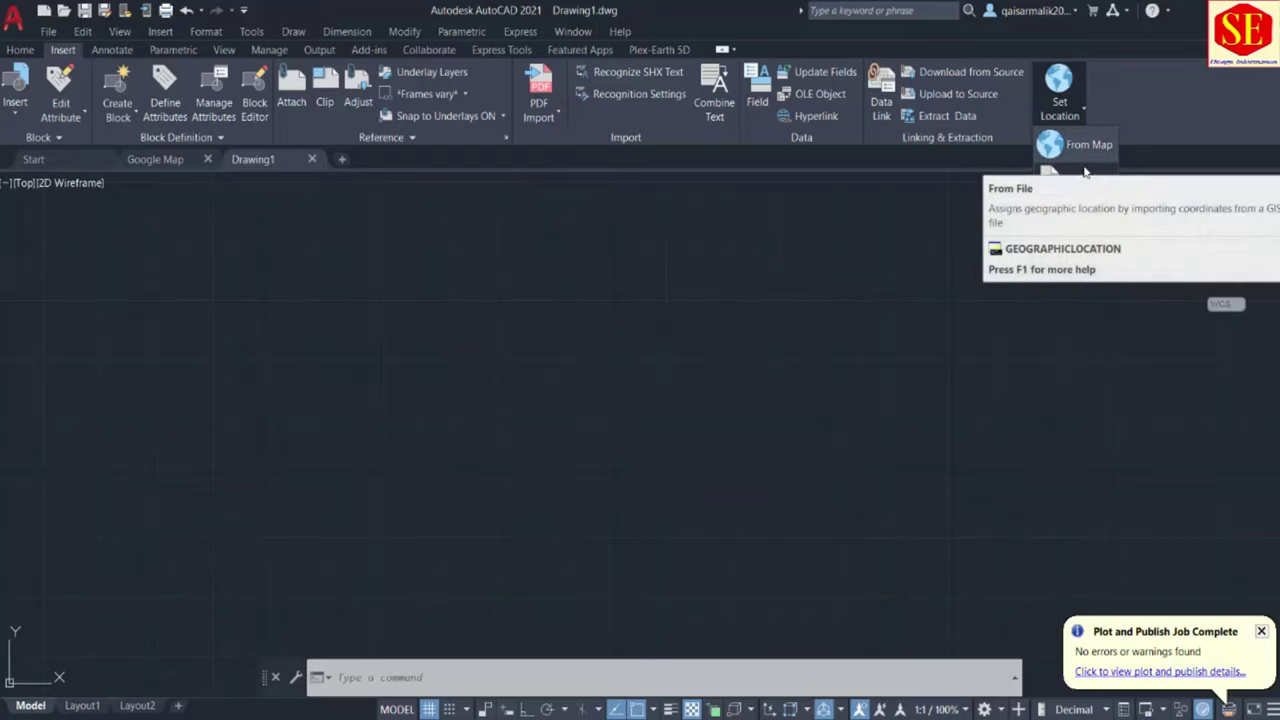
pyautogui.click(1086, 147)
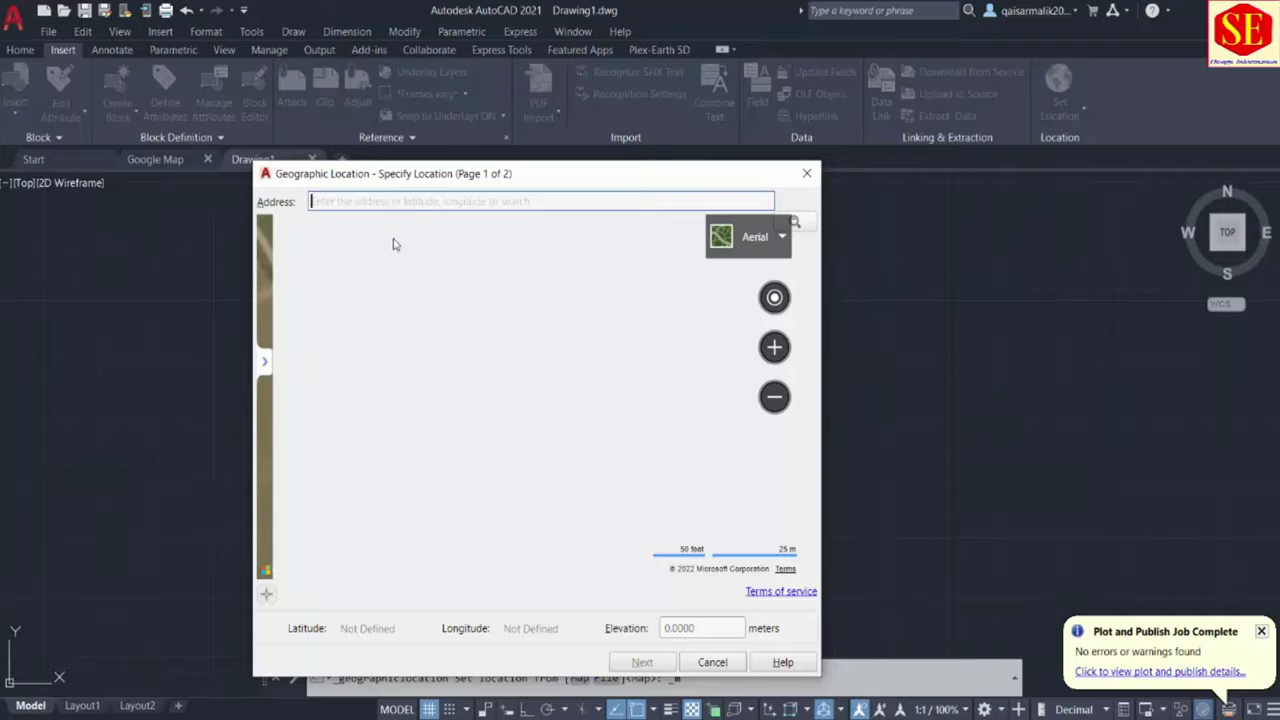
# Step: Search the location map for 'lahore,pakistan'
pyautogui.scroll(-1, 470, 371)
pyautogui.scroll(-2, 470, 371)
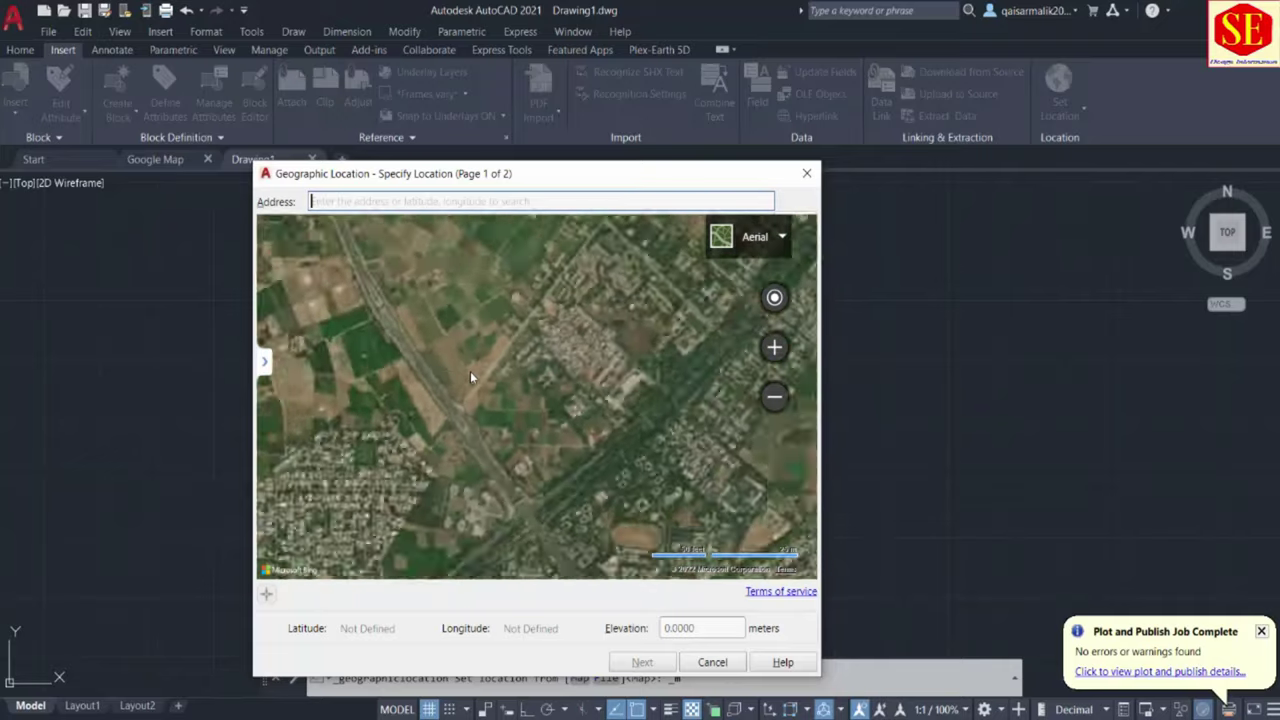
pyautogui.scroll(-1, 470, 371)
pyautogui.scroll(-1, 470, 371)
pyautogui.scroll(-1, 470, 375)
pyautogui.scroll(-1, 470, 375)
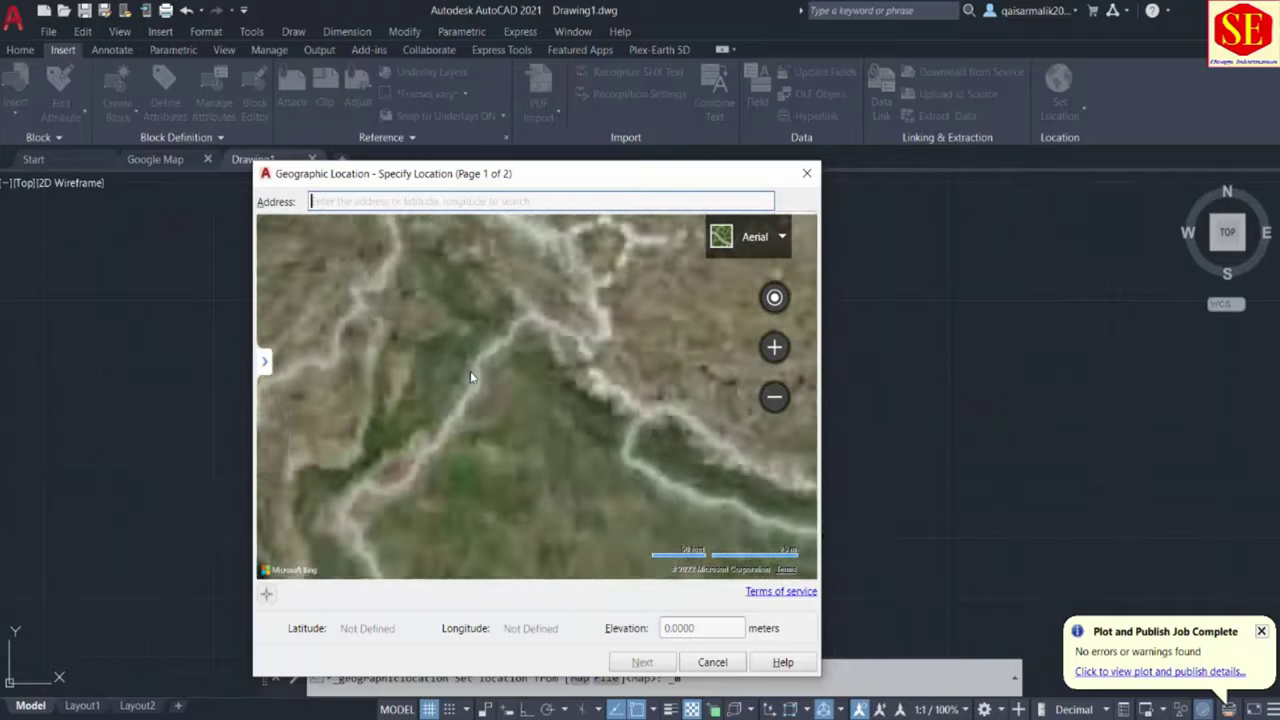
pyautogui.scroll(-2, 470, 375)
pyautogui.scroll(-1, 470, 375)
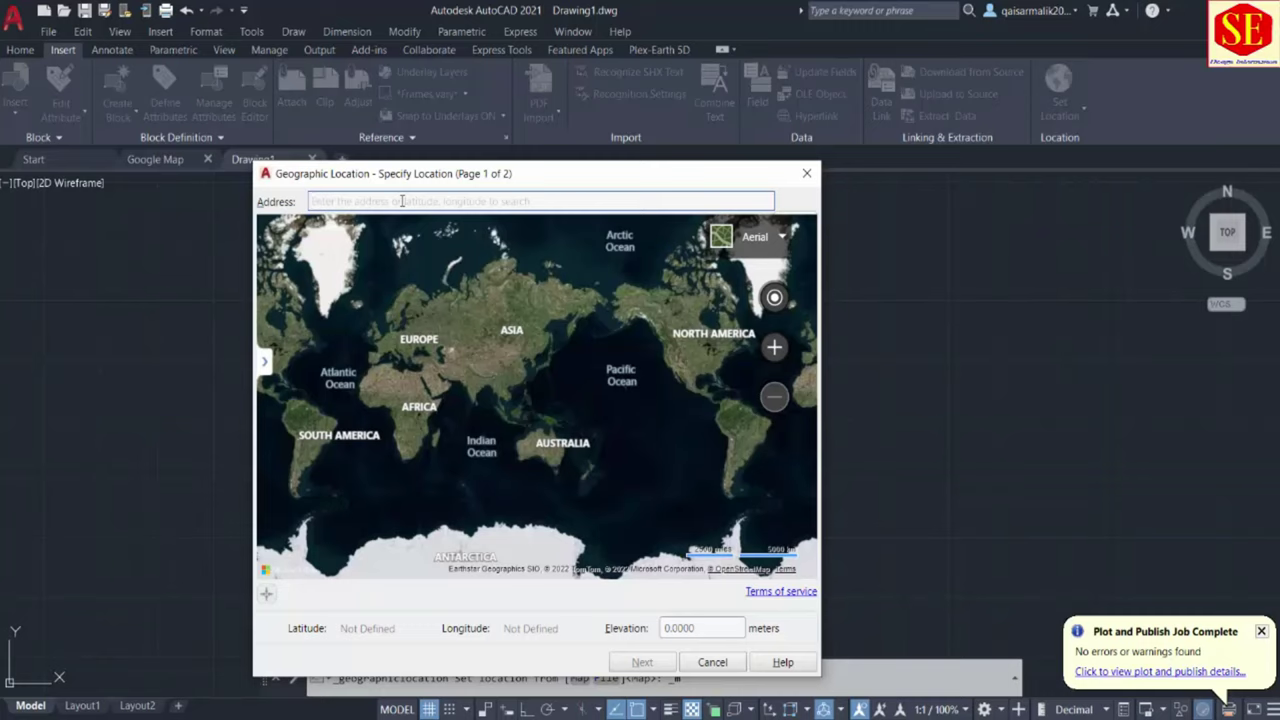
pyautogui.write('l')
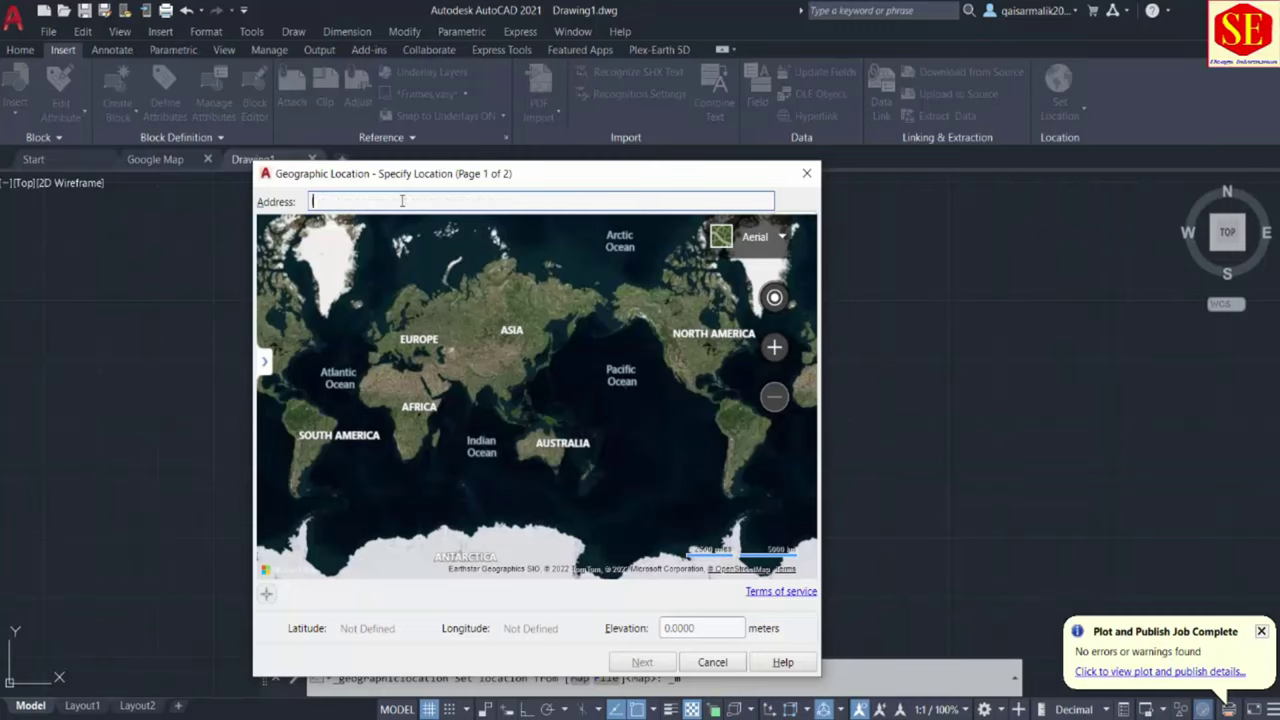
pyautogui.write('ahore,')
pyautogui.write('pak')
pyautogui.write('istan')
pyautogui.press('Return')
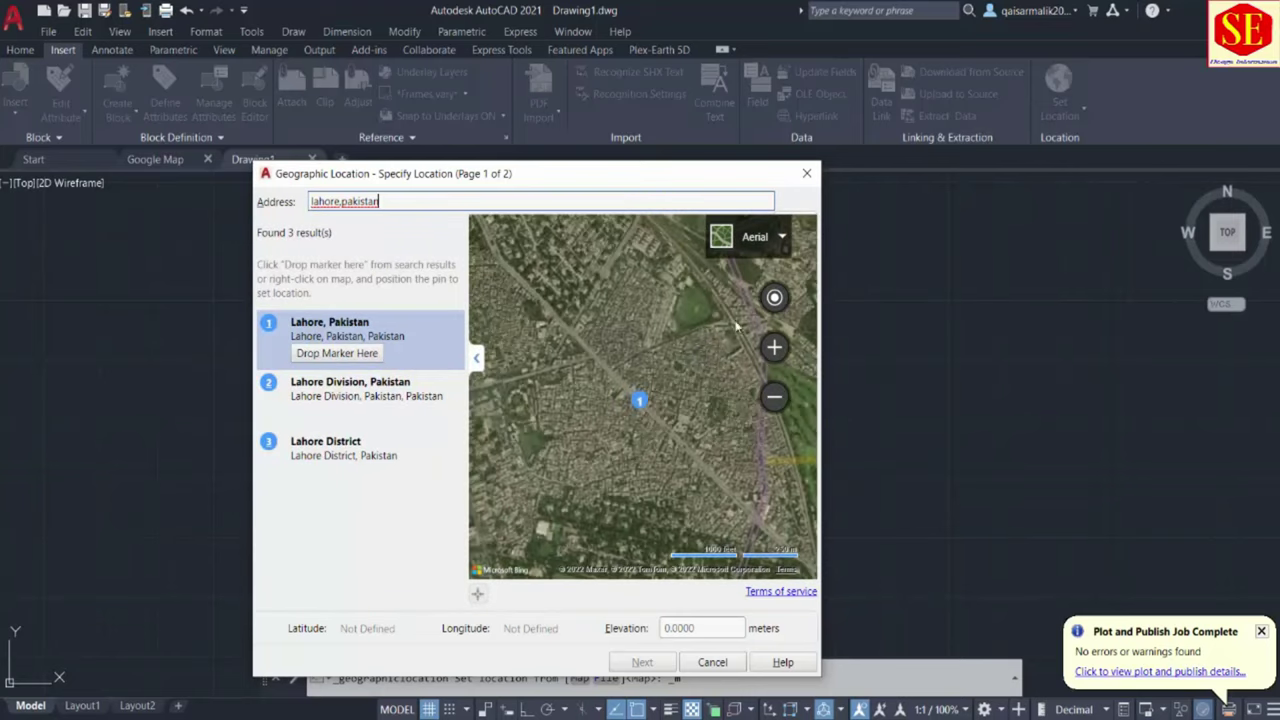
# Step: Drop the location marker on the Lahore, Pakistan result (latitude 31.5544, longitude 74.3443)
pyautogui.scroll(-3, 612, 367)
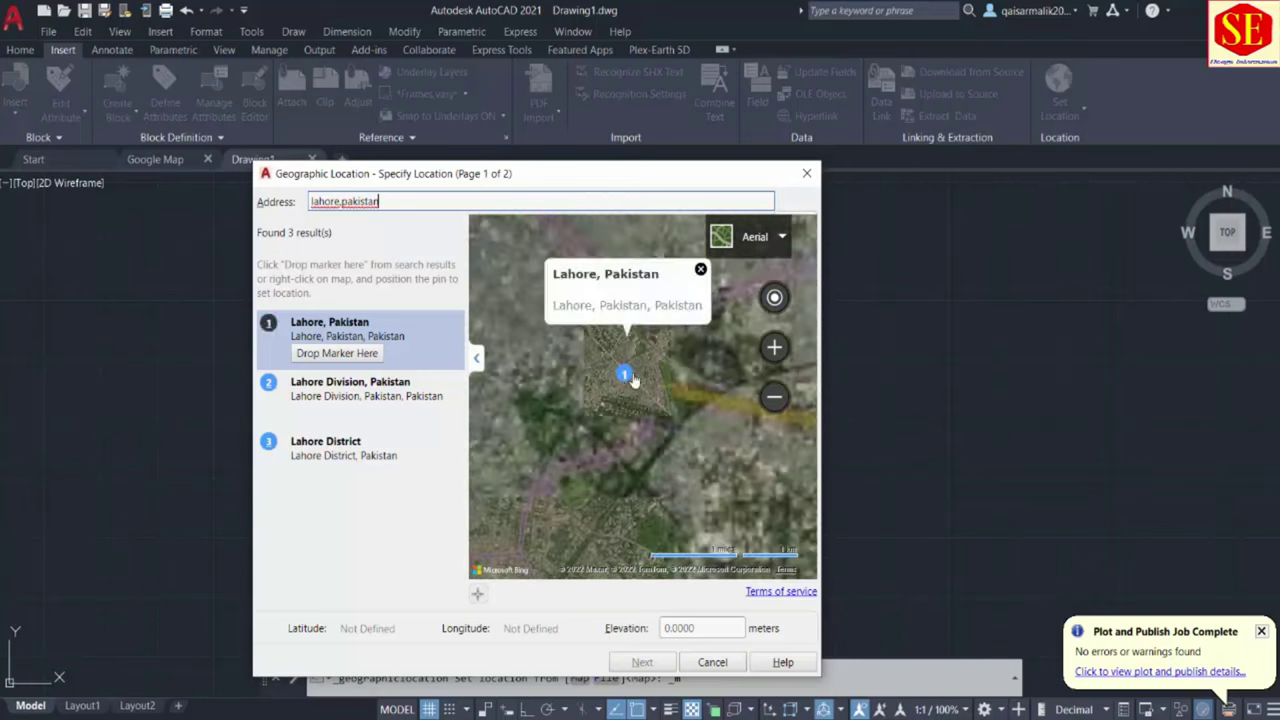
pyautogui.scroll(3, 632, 427)
pyautogui.moveTo(579, 426); pyautogui.dragTo(690, 379)
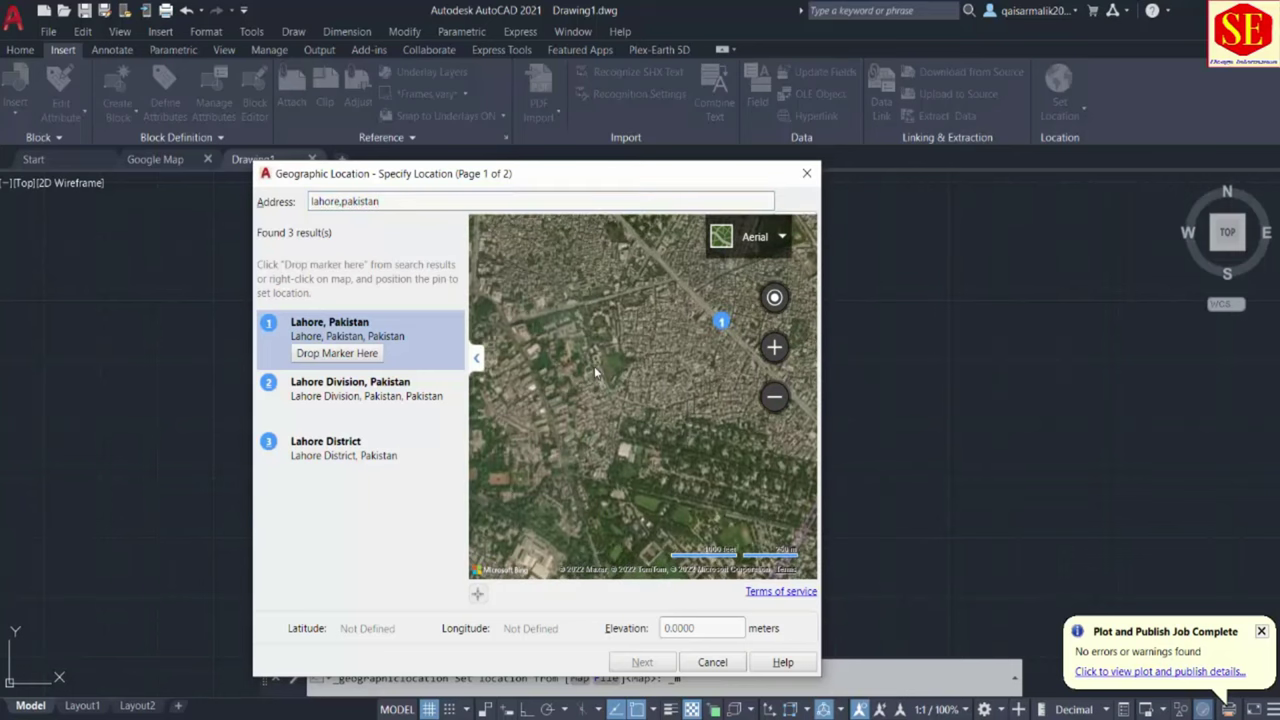
pyautogui.moveTo(685, 445); pyautogui.dragTo(681, 365)
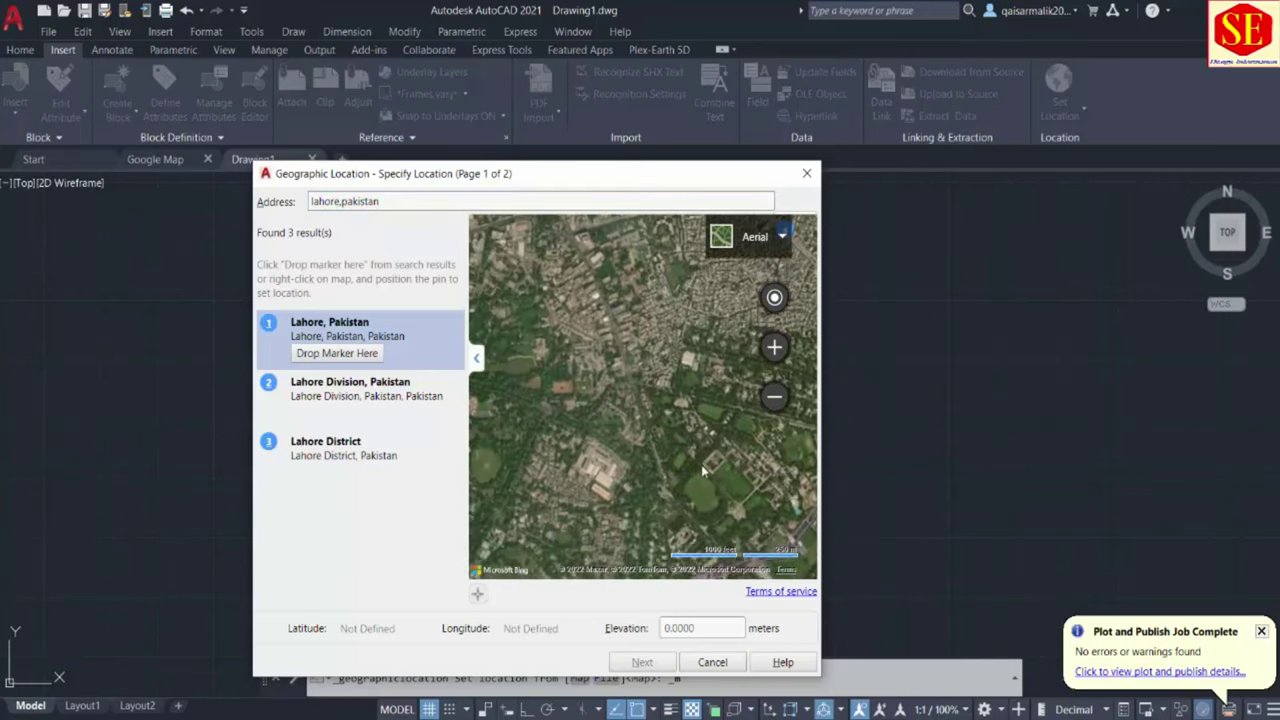
pyautogui.moveTo(682, 460); pyautogui.dragTo(688, 398)
pyautogui.scroll(3, 677, 445)
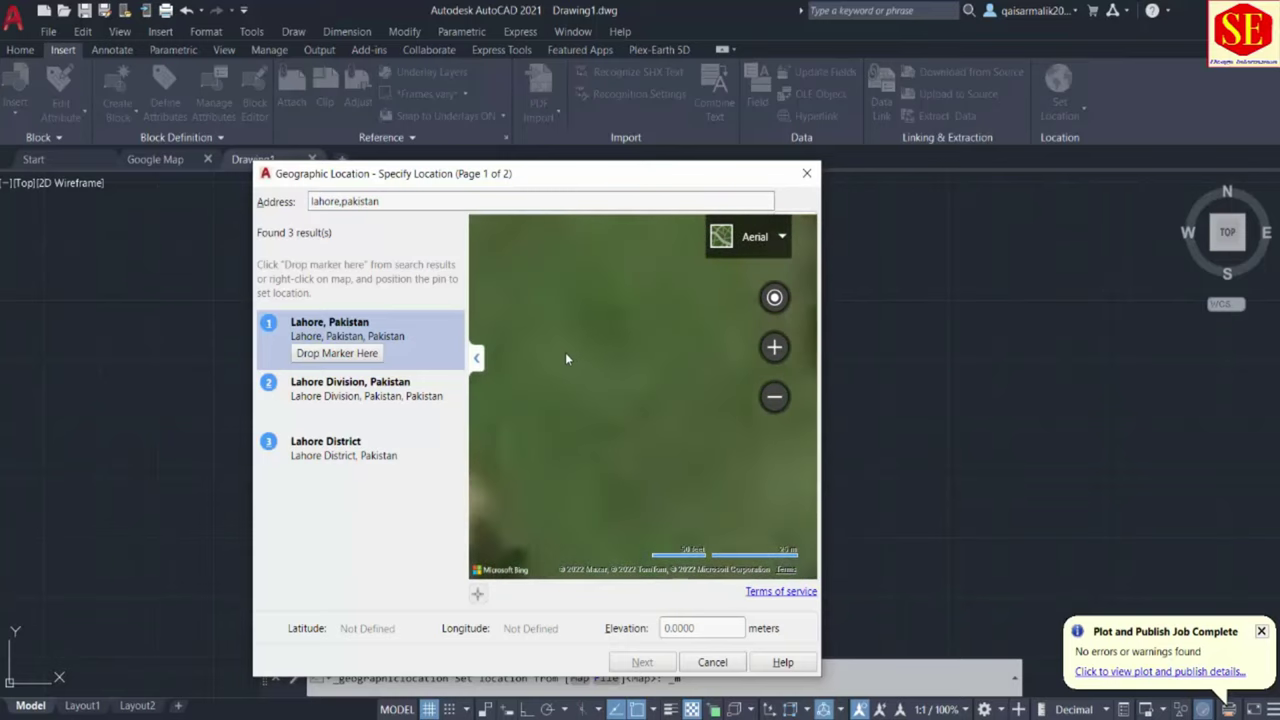
pyautogui.scroll(-2, 565, 352)
pyautogui.scroll(-2, 573, 352)
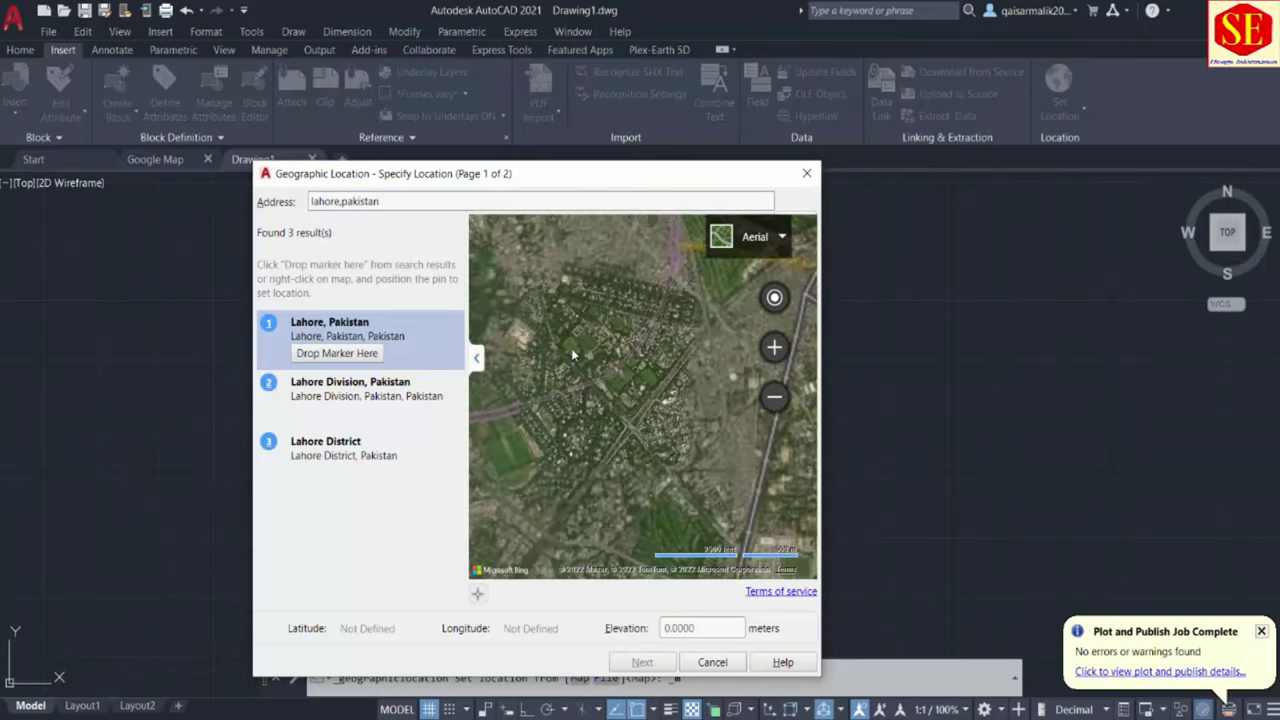
pyautogui.scroll(-2, 571, 350)
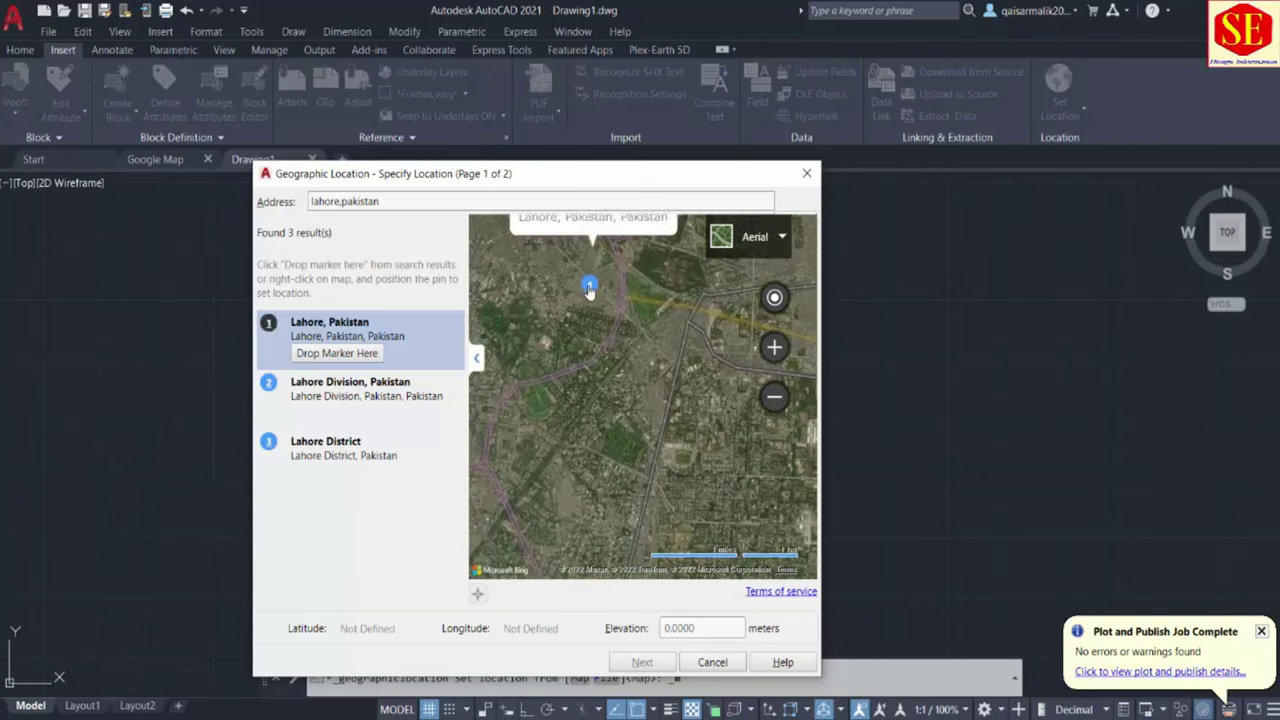
pyautogui.click(589, 289)
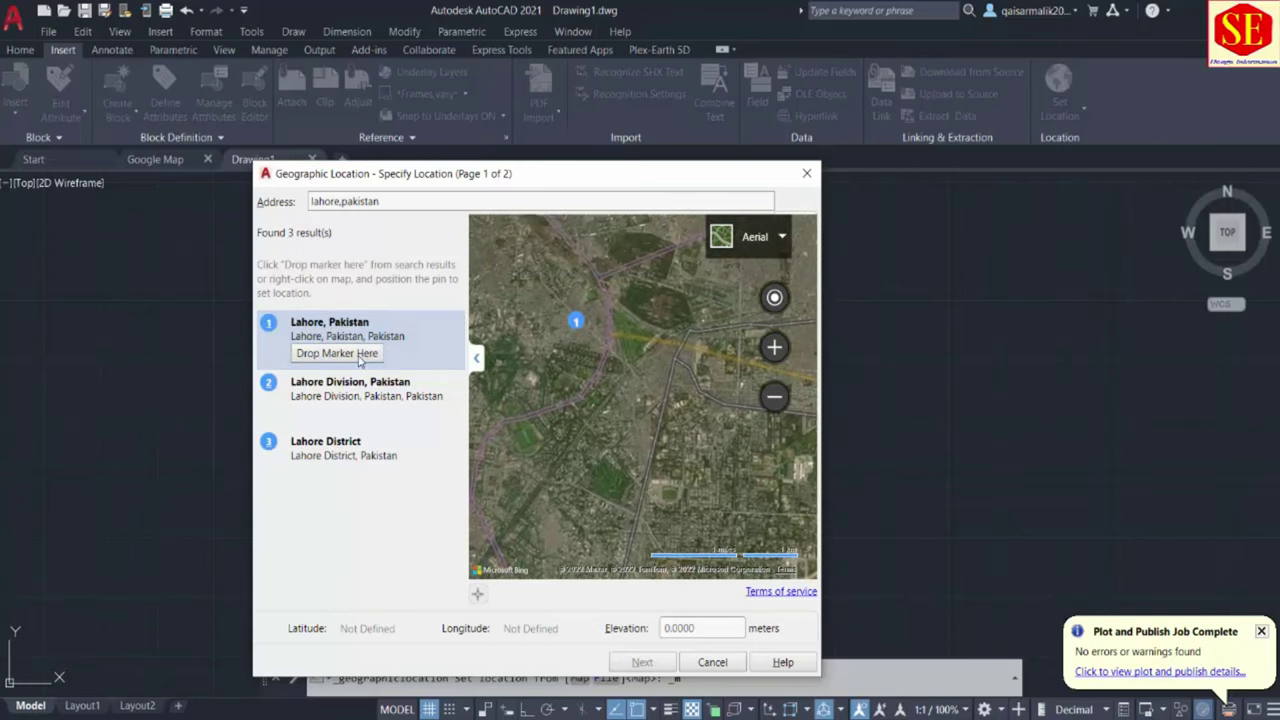
pyautogui.click(360, 362)
# Step: Move the red pin onto the exact site position on the aerial map
pyautogui.moveTo(672, 436)
pyautogui.mouseDown()
pyautogui.moveTo(692, 390)
pyautogui.moveTo(654, 381)
pyautogui.moveTo(600, 530)
pyautogui.mouseUp()
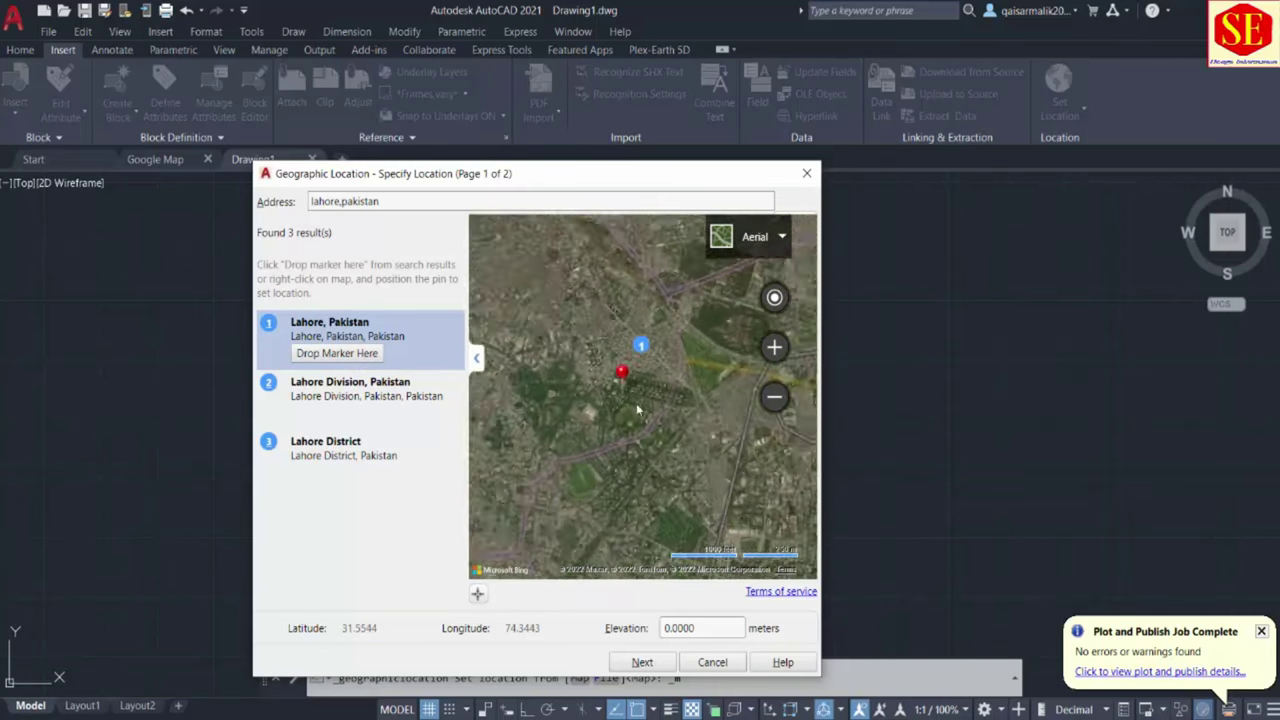
pyautogui.scroll(2, 636, 403)
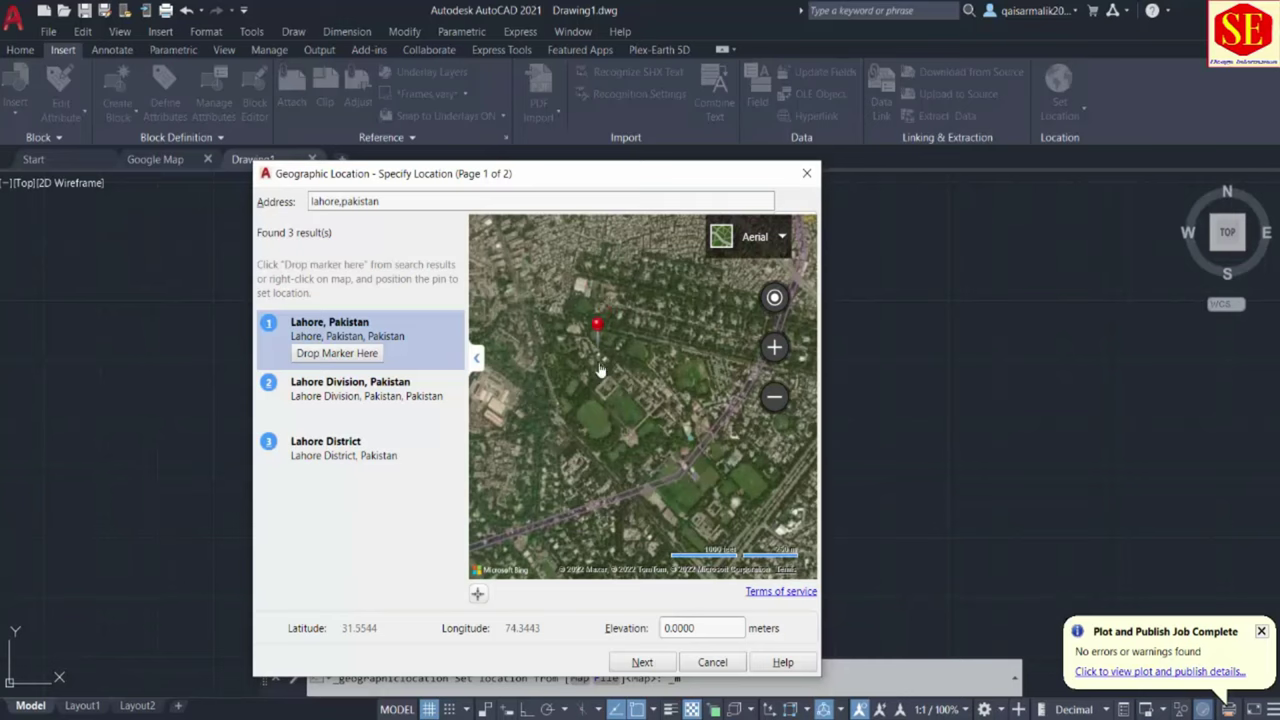
pyautogui.moveTo(600, 370); pyautogui.dragTo(600, 428)
pyautogui.scroll(2, 603, 425)
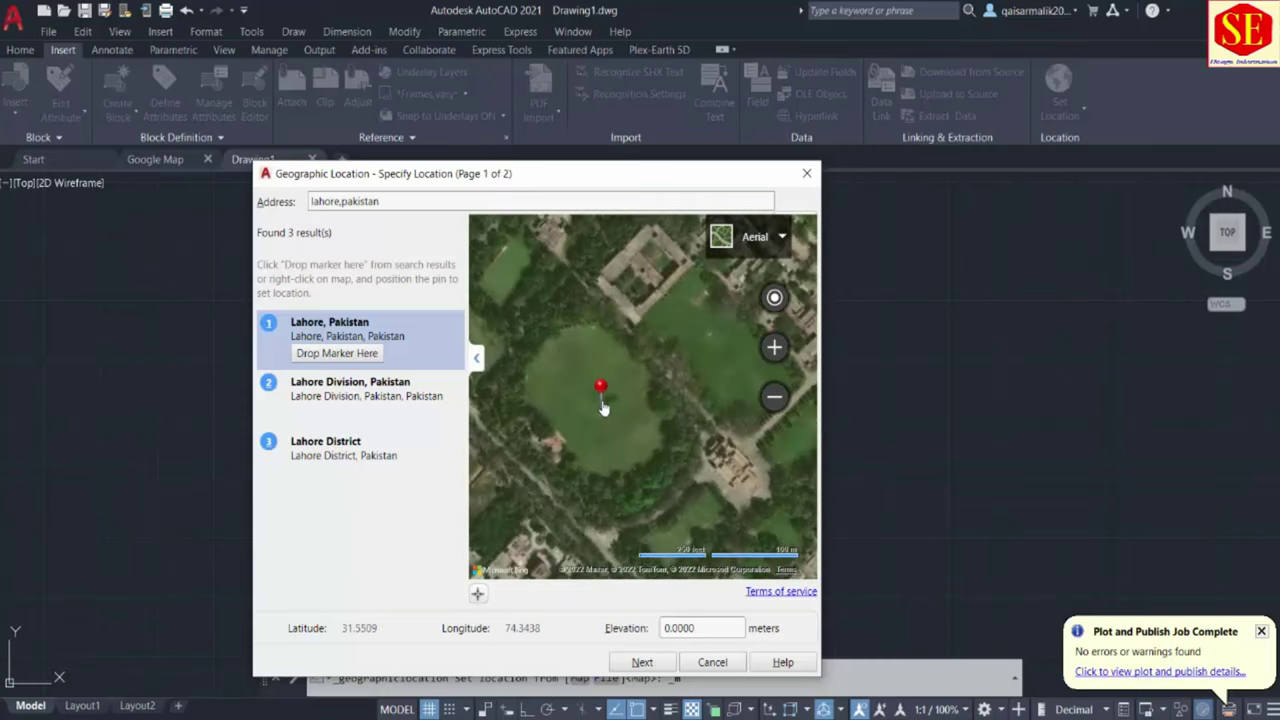
# Step: Set the elevation to 210.50 meters and continue to coordinate systems
pyautogui.moveTo(696, 628); pyautogui.dragTo(637, 635)
pyautogui.write('210')
pyautogui.write('.50')
pyautogui.click(642, 662)
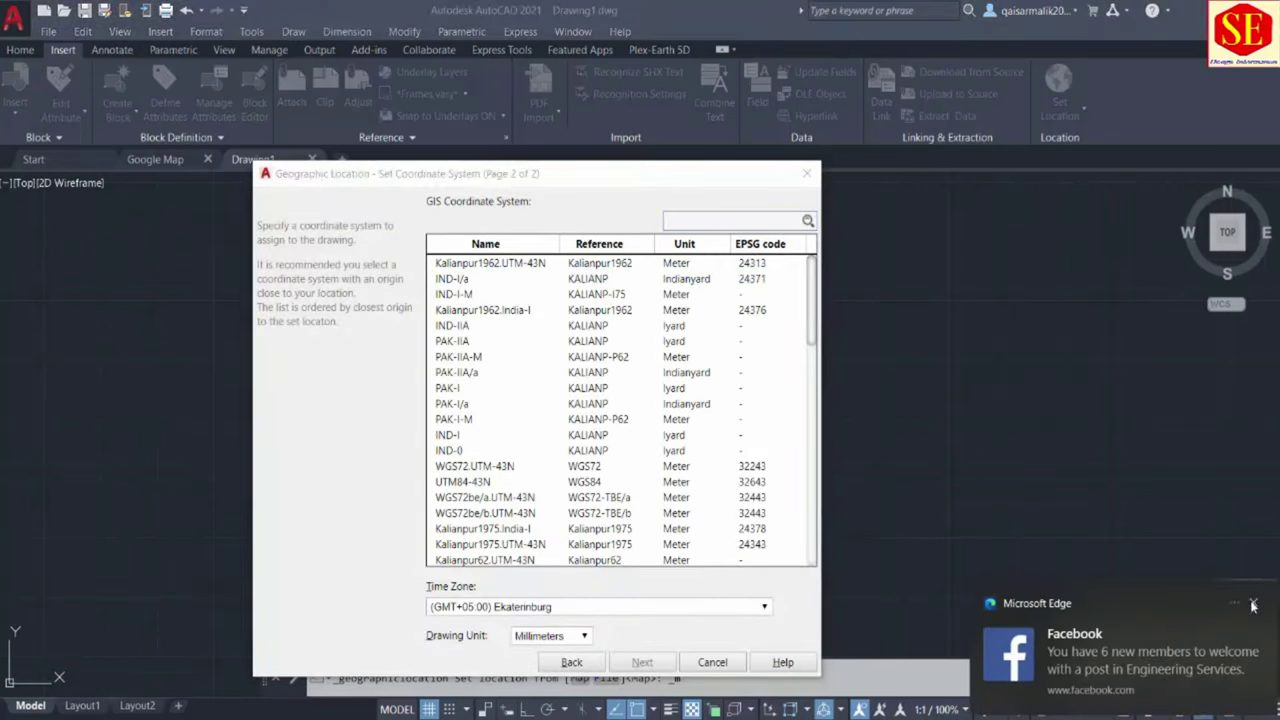
# Step: Filter the coordinate systems by 'utm' and select UTM84-43N
pyautogui.click(754, 223)
pyautogui.write('u')
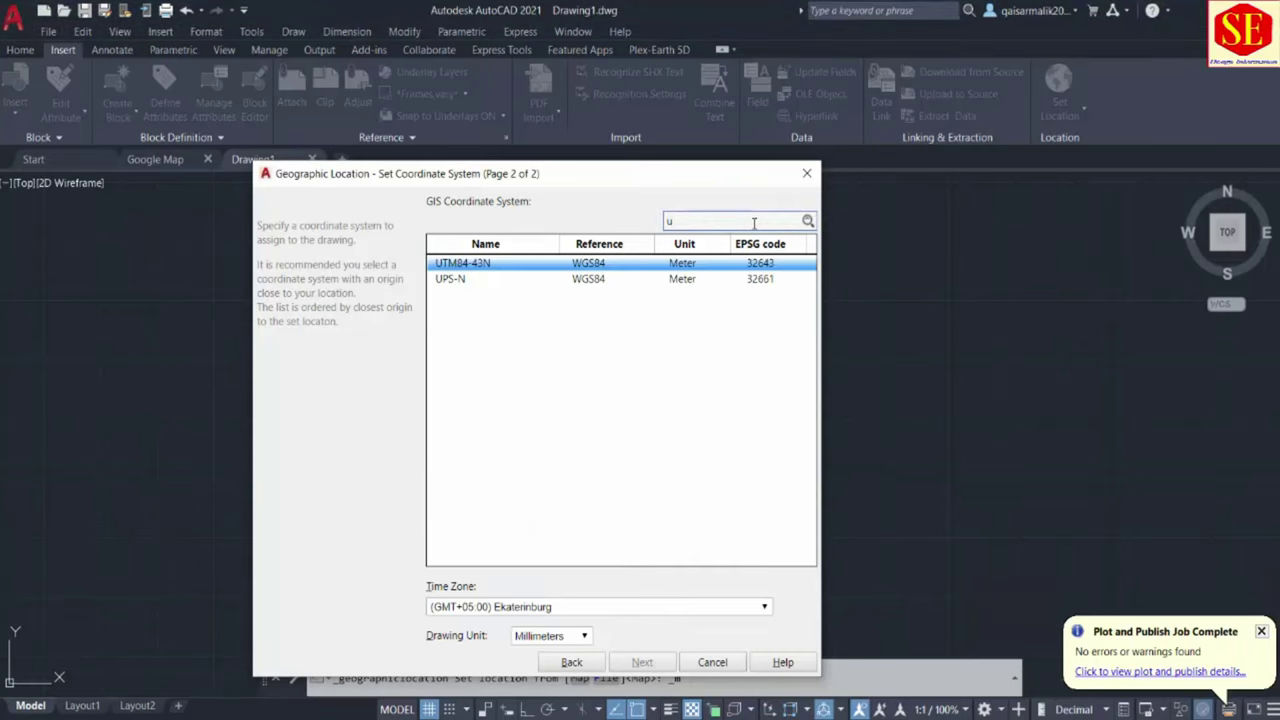
pyautogui.write('tm')
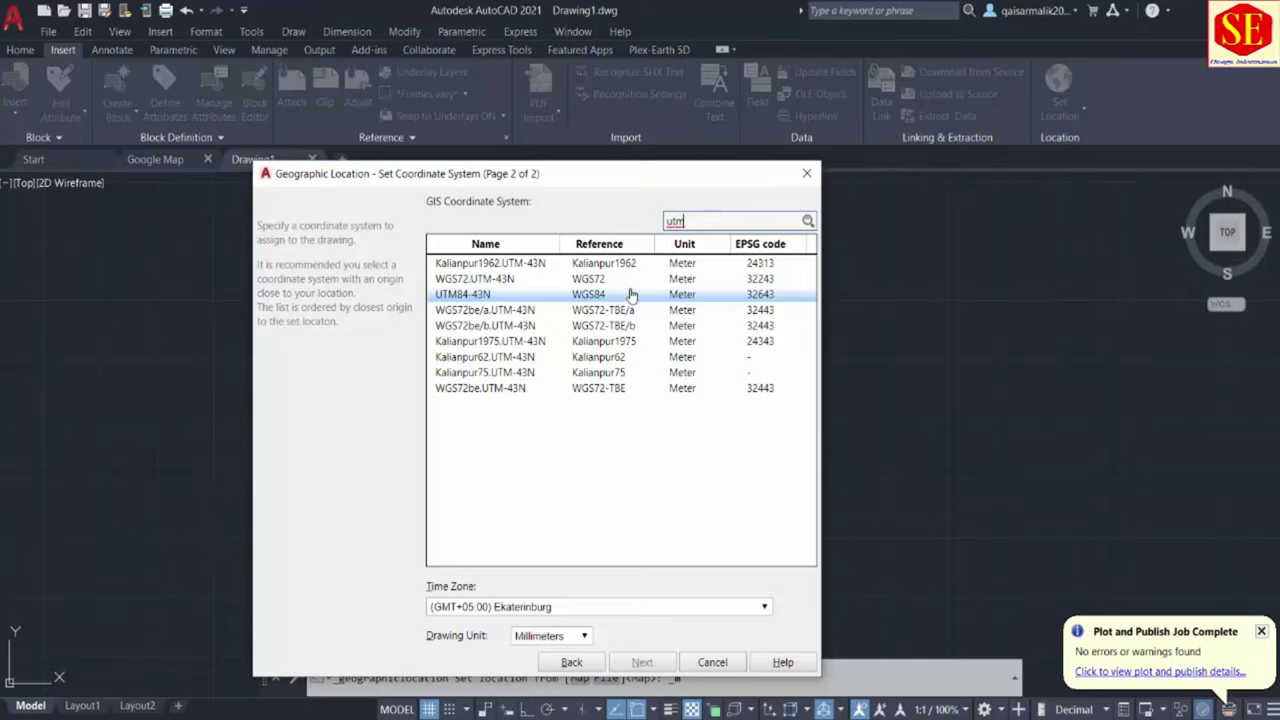
pyautogui.click(610, 298)
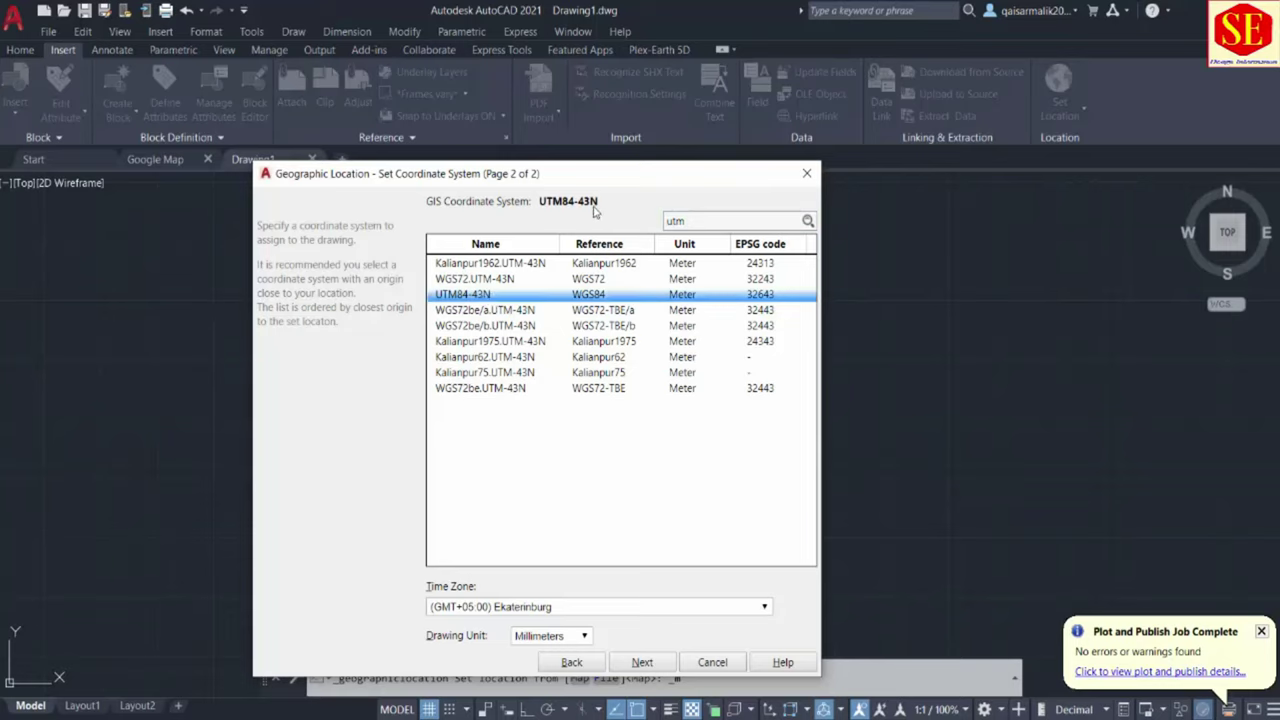
# Step: Choose the (GMT+05:00) Islamabad, Karachi, Tashkent time zone and Meters as drawing unit
pyautogui.click(600, 607)
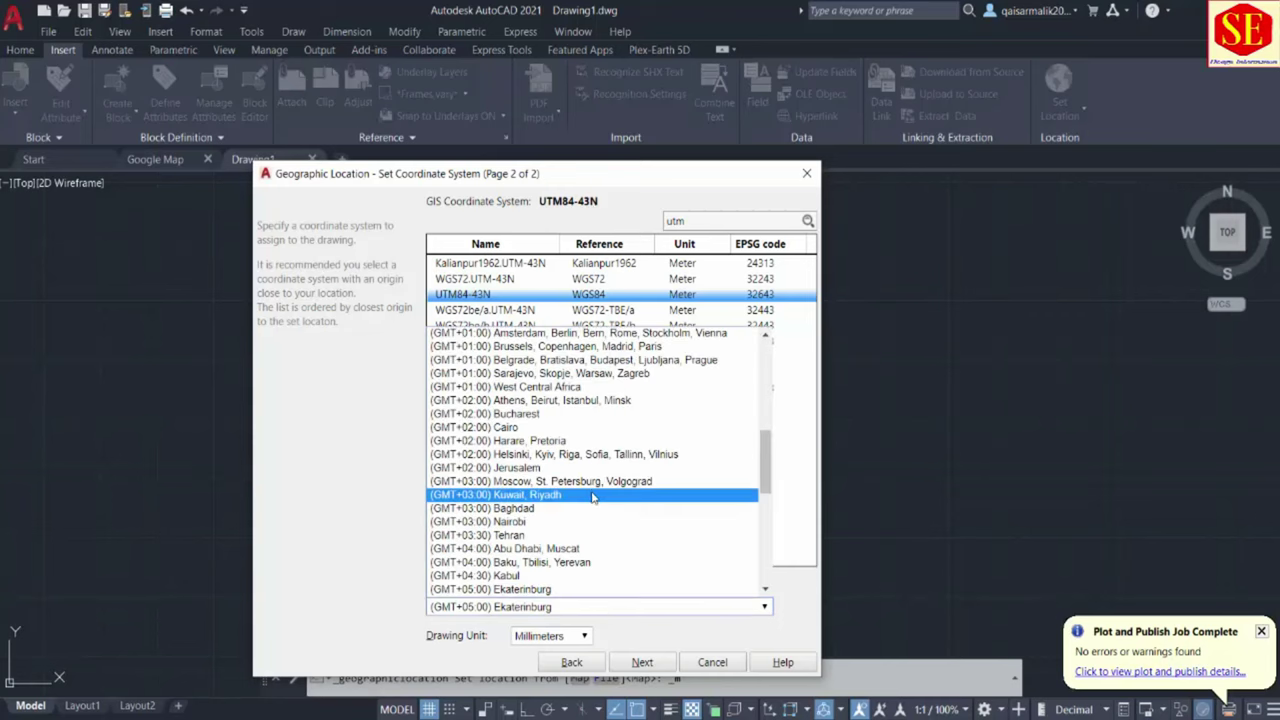
pyautogui.scroll(-3, 593, 497)
pyautogui.scroll(-4, 593, 497)
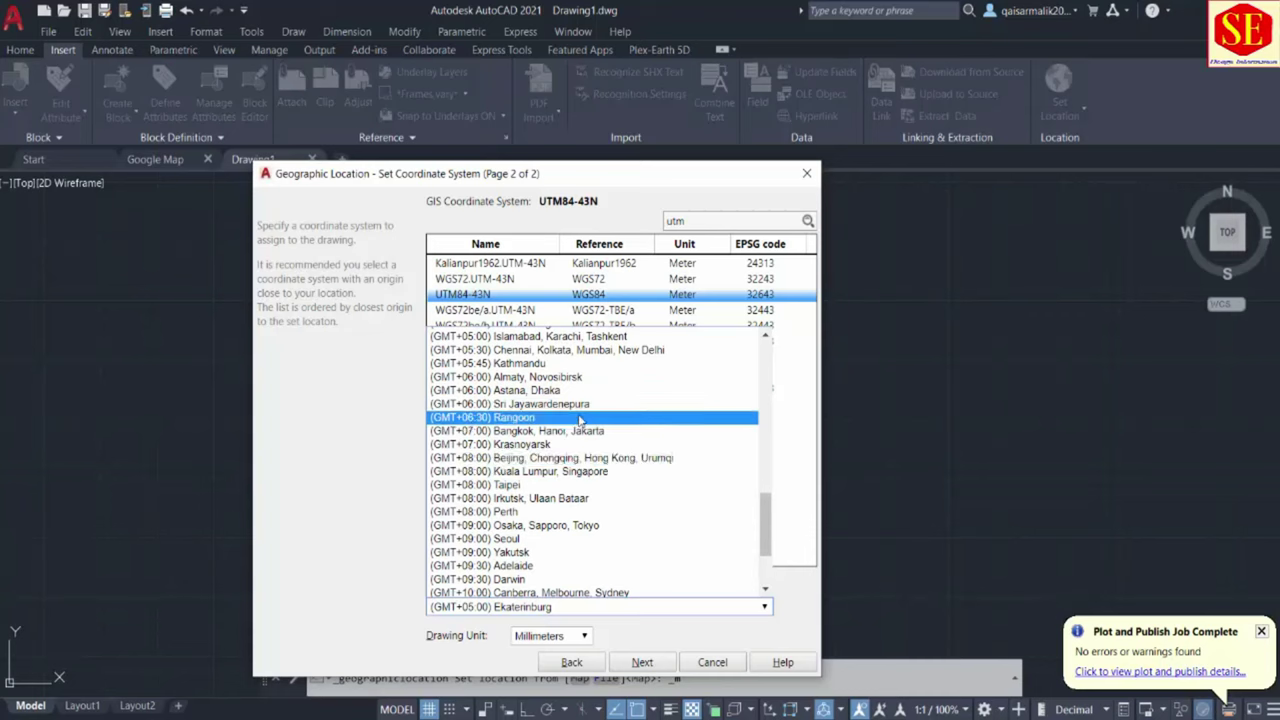
pyautogui.scroll(2, 503, 440)
pyautogui.scroll(1, 503, 440)
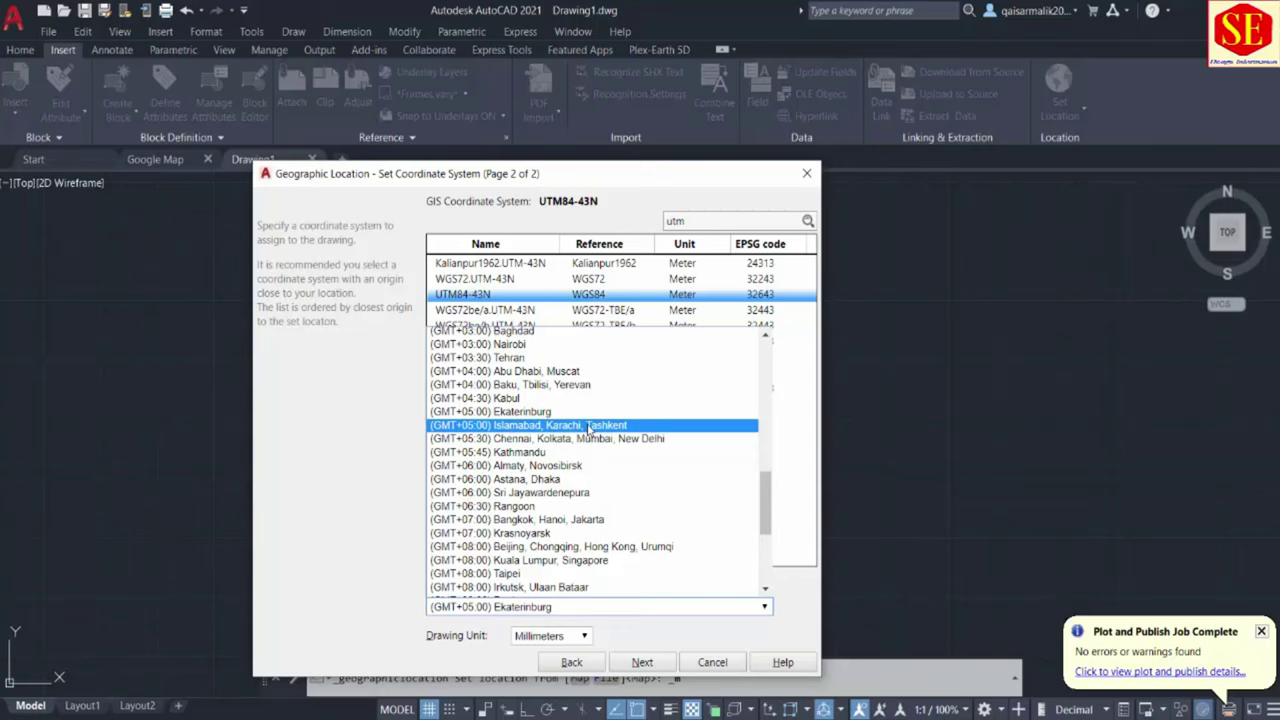
pyautogui.click(590, 426)
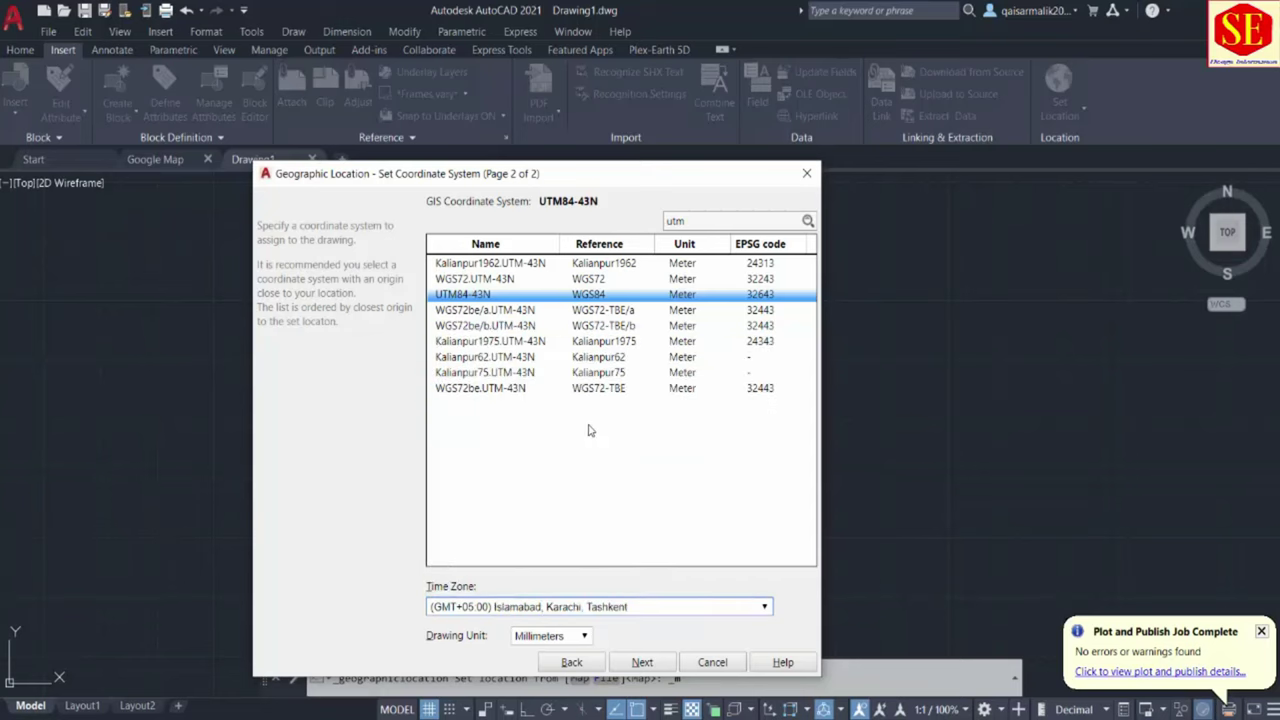
pyautogui.click(592, 610)
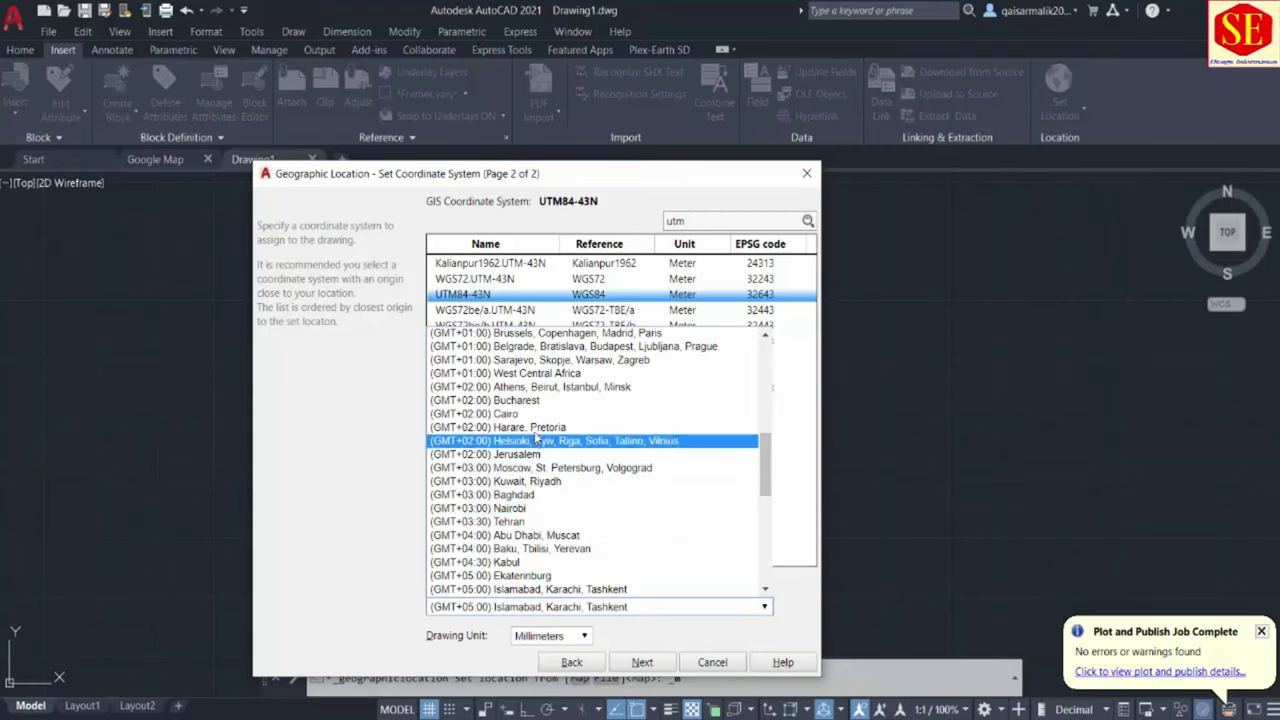
pyautogui.click(521, 590)
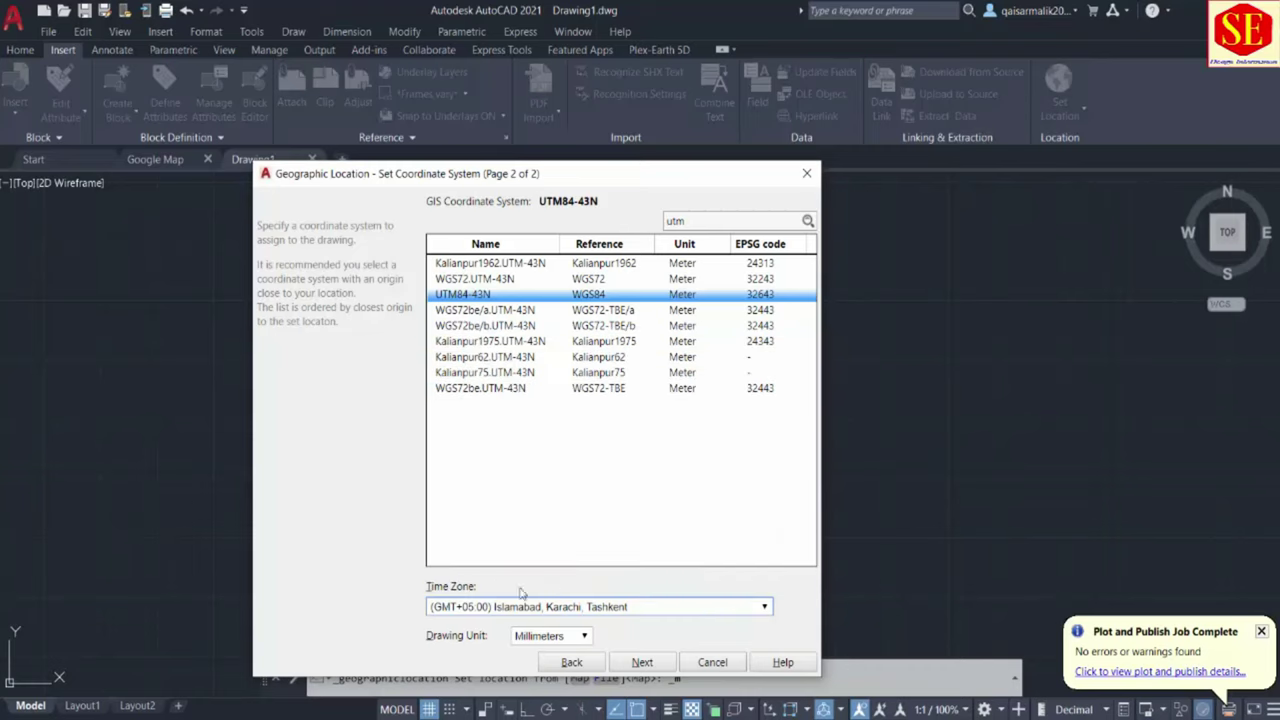
pyautogui.click(549, 638)
pyautogui.click(548, 538)
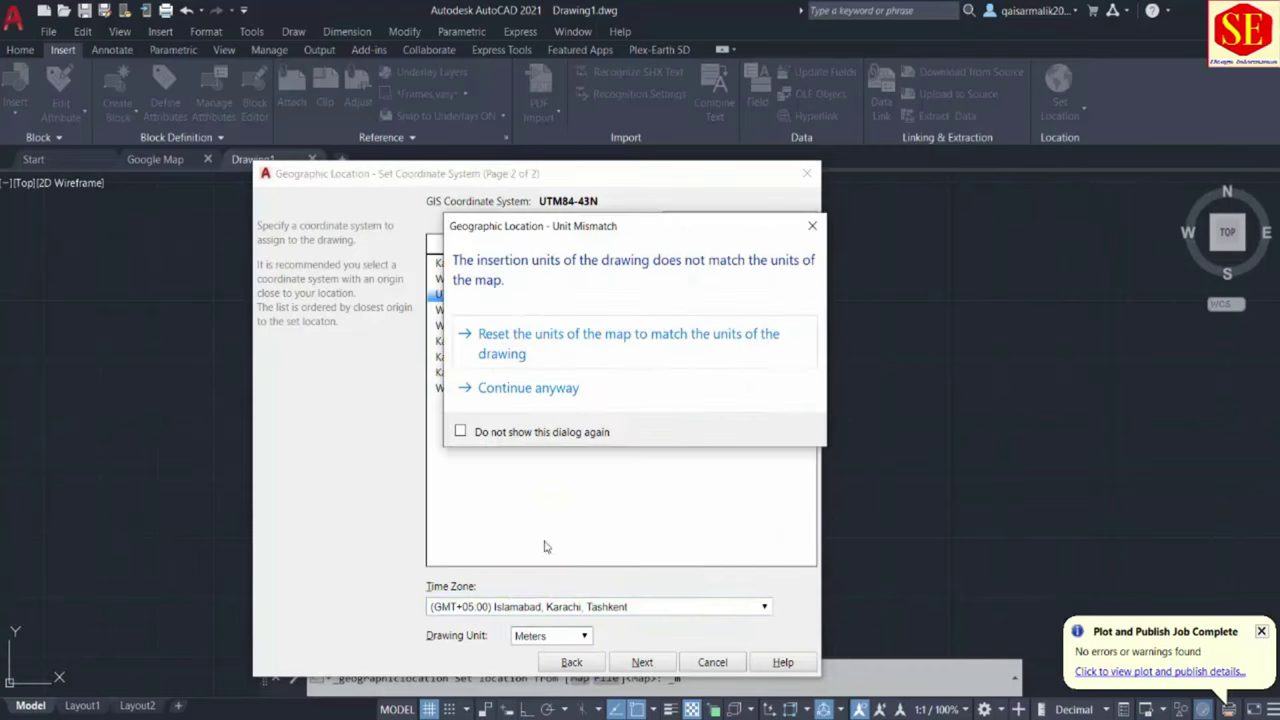
# Step: Continue past the Unit Mismatch warning and finish the Geographic Location dialog
pyautogui.click(497, 390)
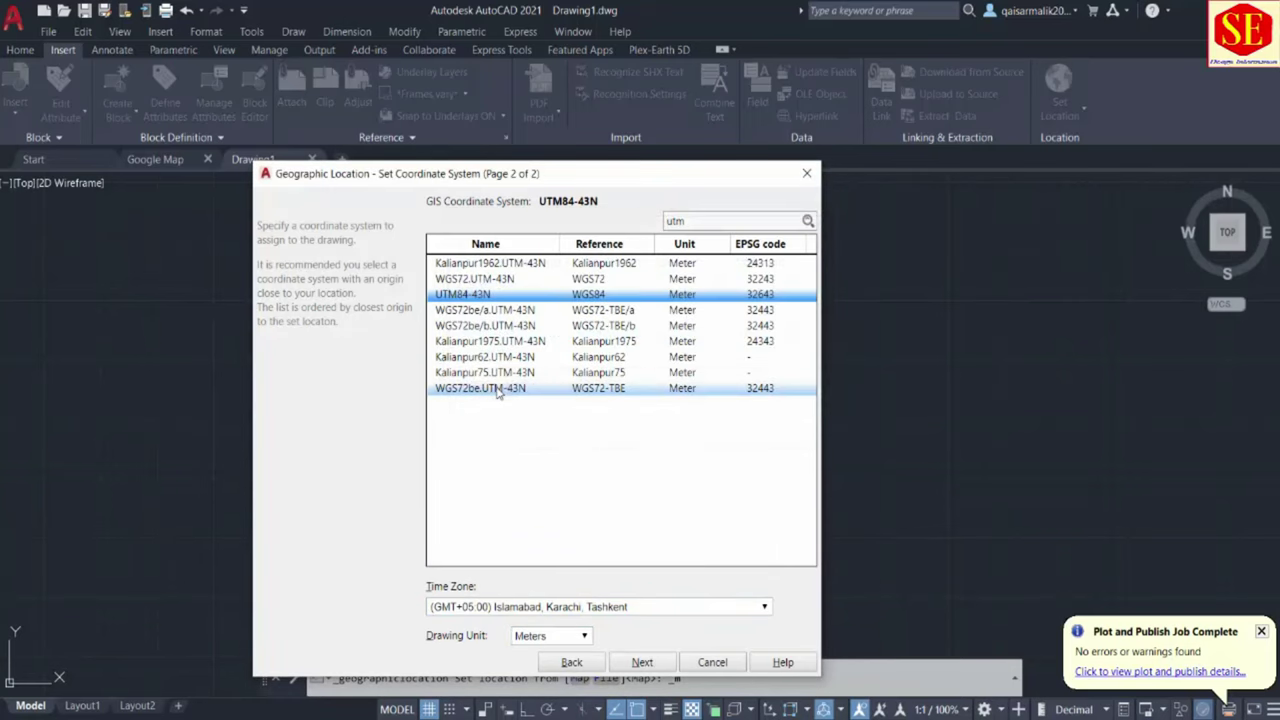
pyautogui.click(640, 663)
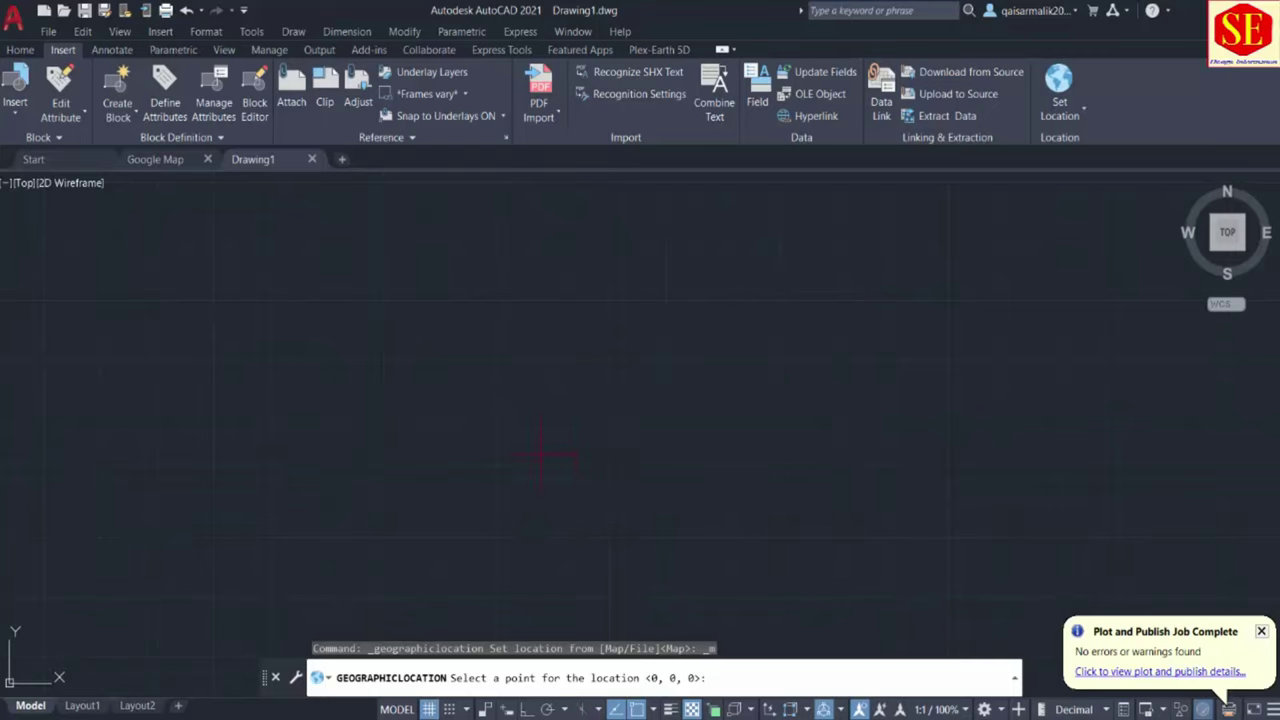
# Step: Place the location point and, with Ortho on, set north straight up
pyautogui.click(571, 398)
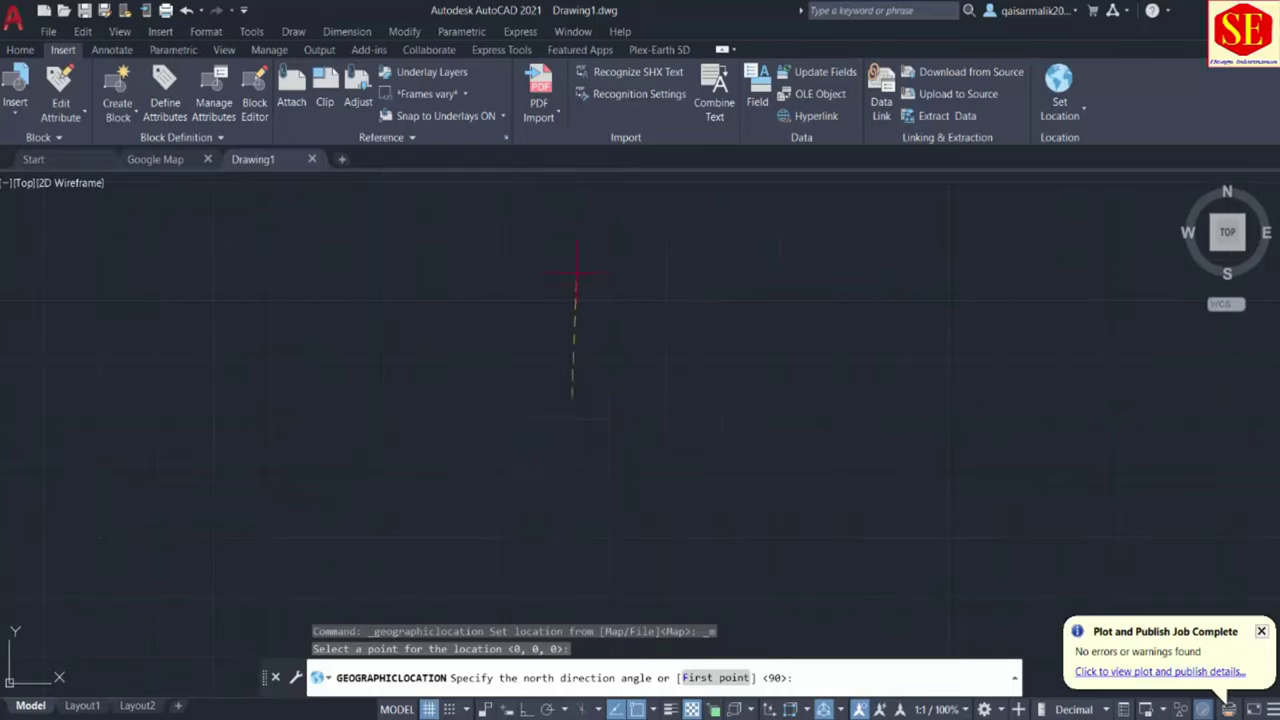
pyautogui.press('F8')
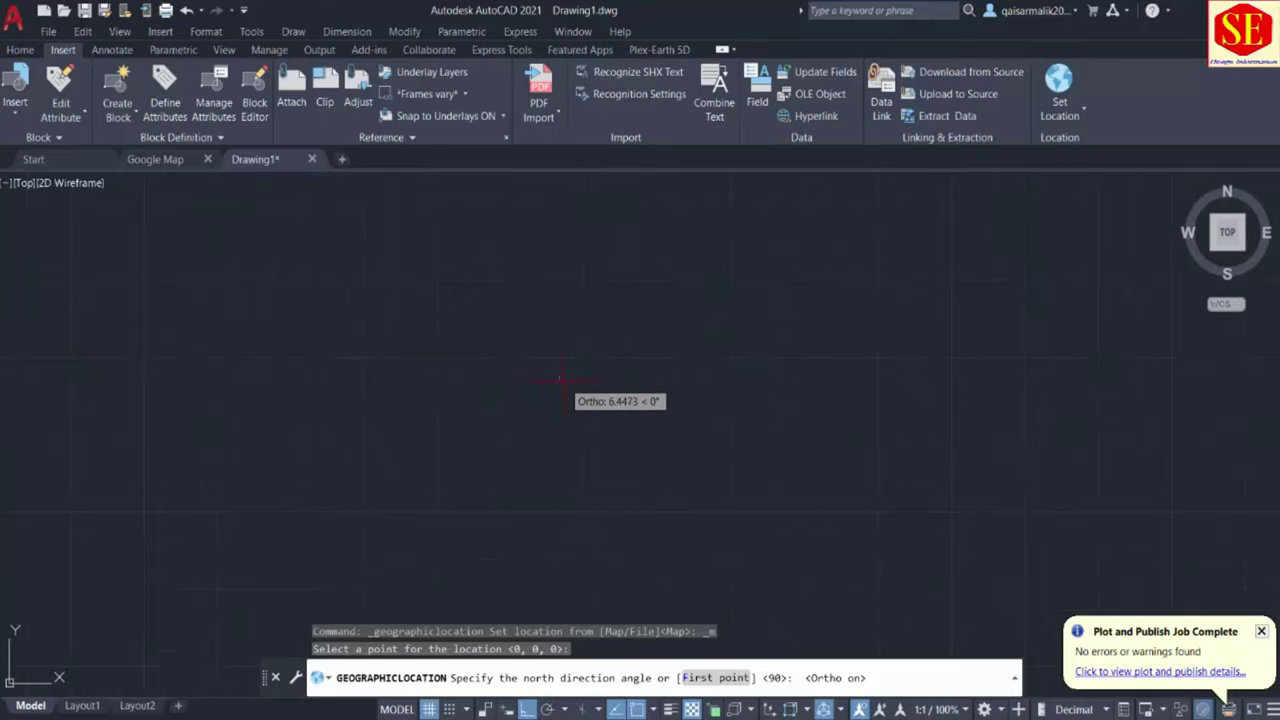
pyautogui.click(560, 212)
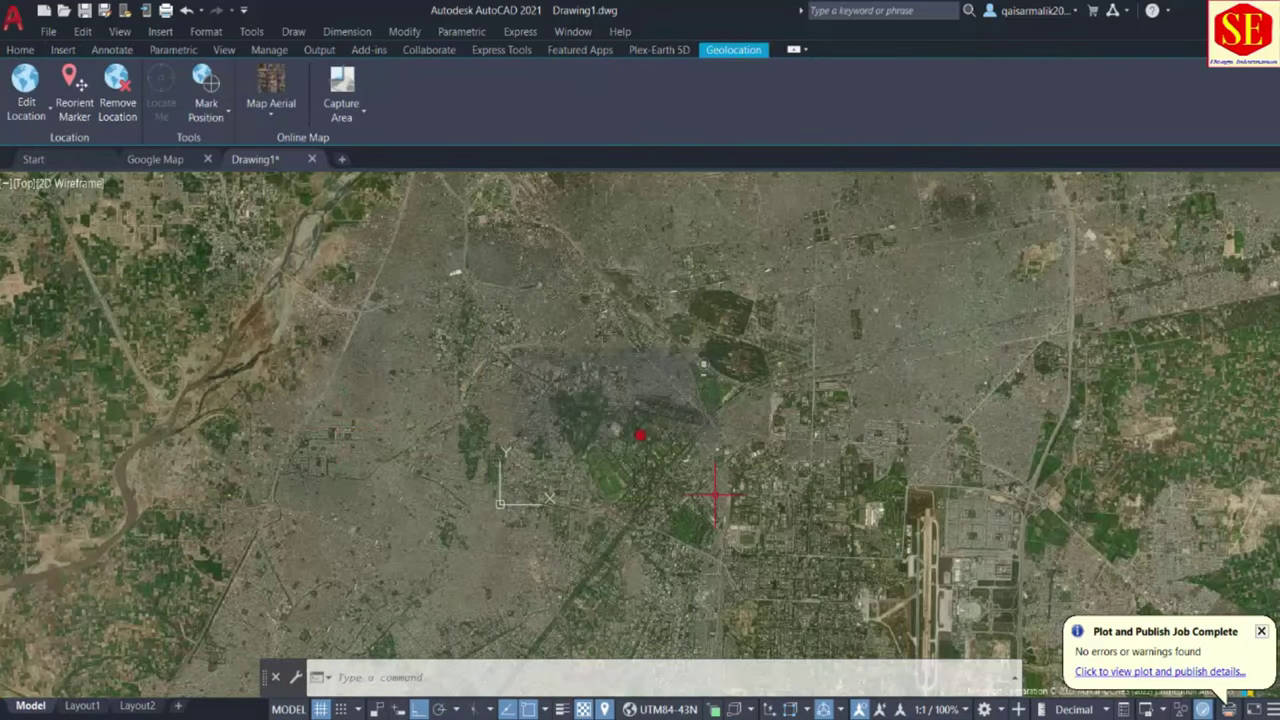
# Step: Zoom in on the placed location marker
pyautogui.scroll(3, 648, 459)
pyautogui.scroll(3, 630, 420)
pyautogui.scroll(2, 610, 365)
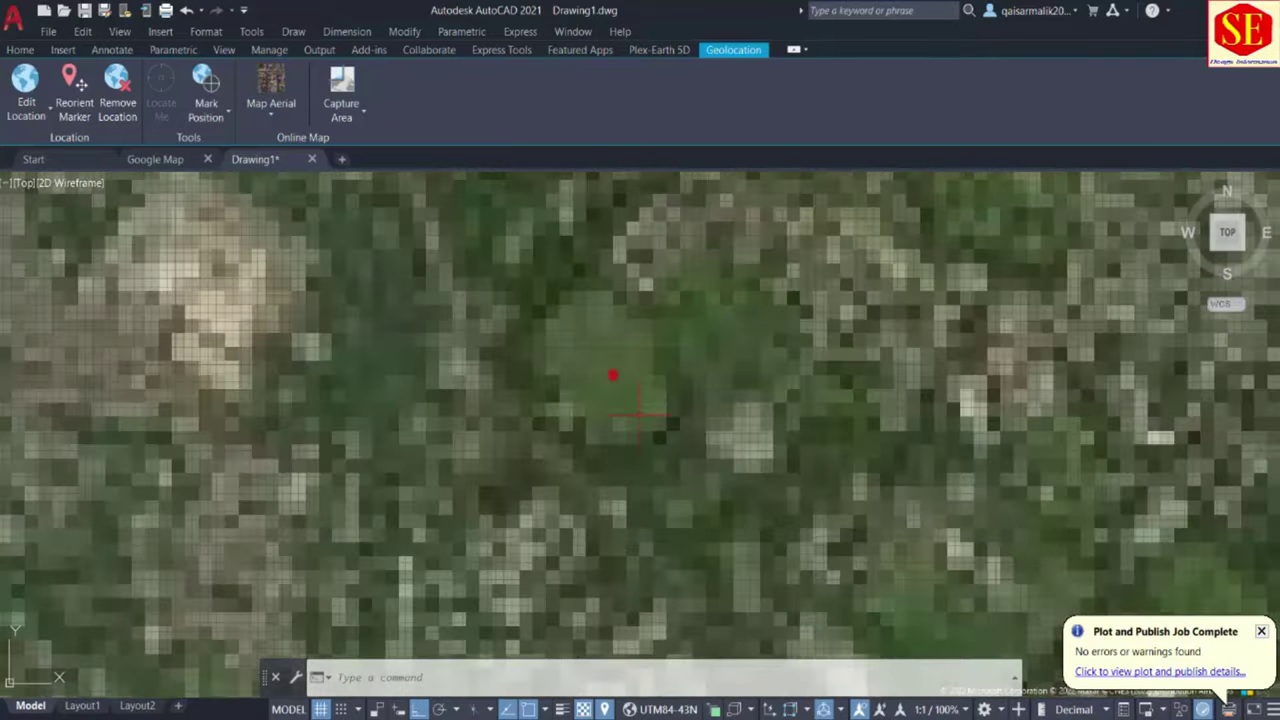
pyautogui.scroll(2, 606, 340)
pyautogui.scroll(2, 615, 330)
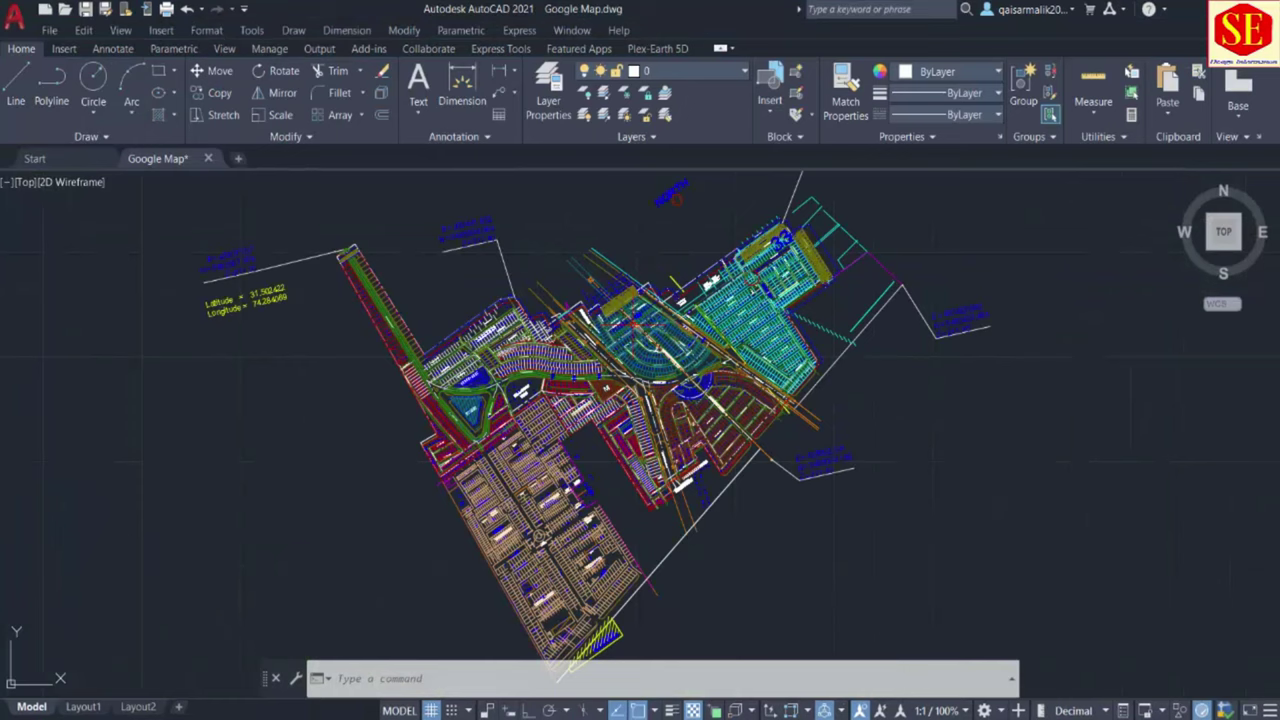
# Step: Label the plan corner near the Ravi and Satluj blocks with E=432659.867, N=3484893.369 via CD
pyautogui.scroll(2, 565, 378)
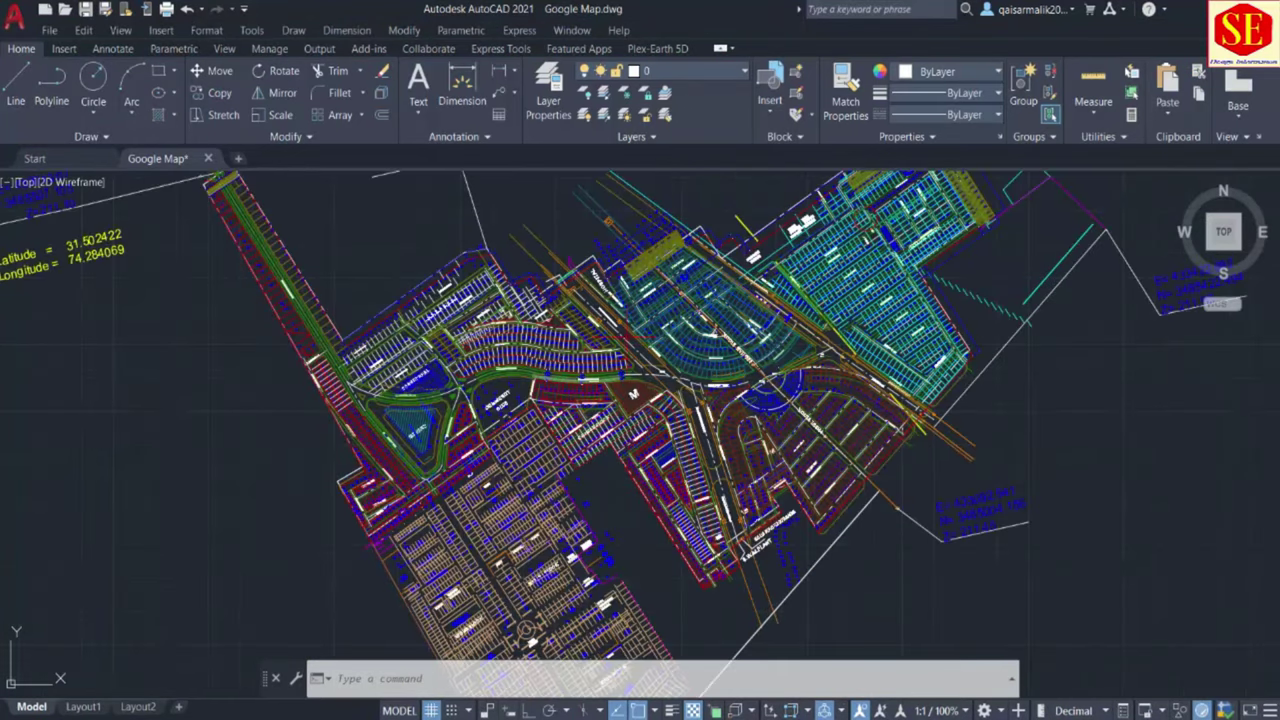
pyautogui.scroll(-3, 620, 420)
pyautogui.scroll(3, 271, 267)
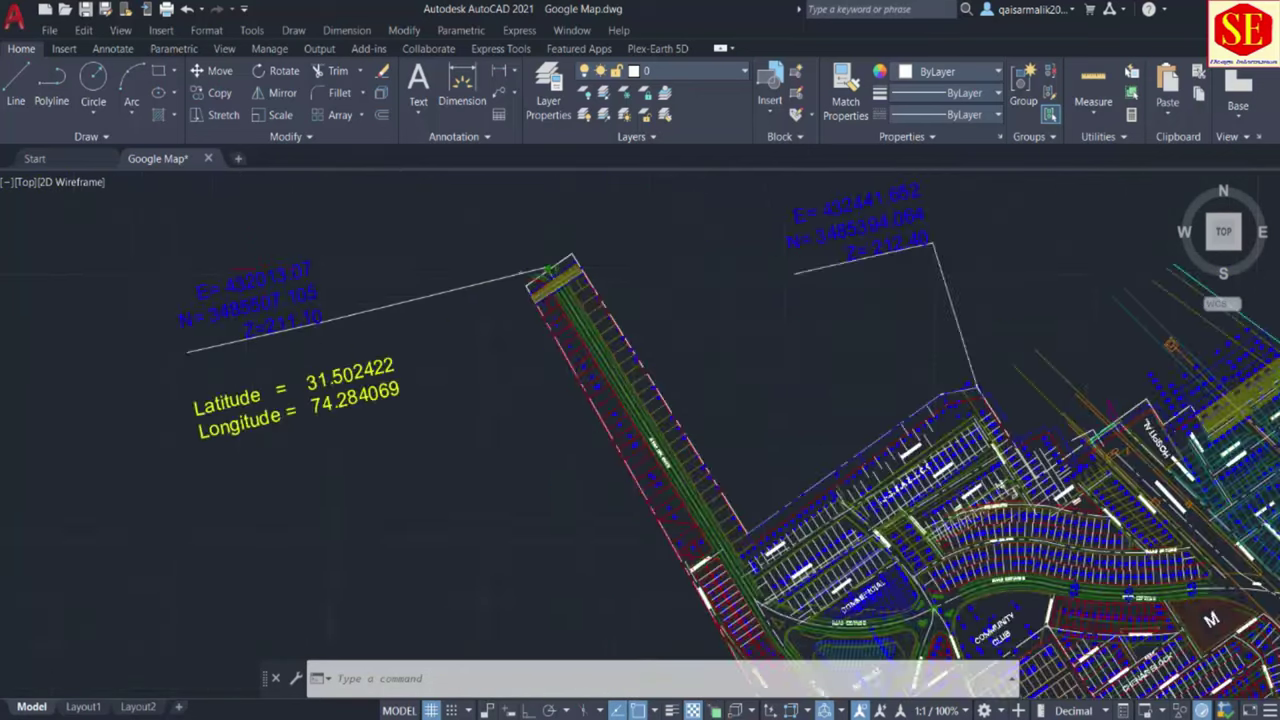
pyautogui.scroll(3, 271, 267)
pyautogui.scroll(-6, 617, 283)
pyautogui.moveTo(686, 383); pyautogui.dragTo(566, 303, button='middle')
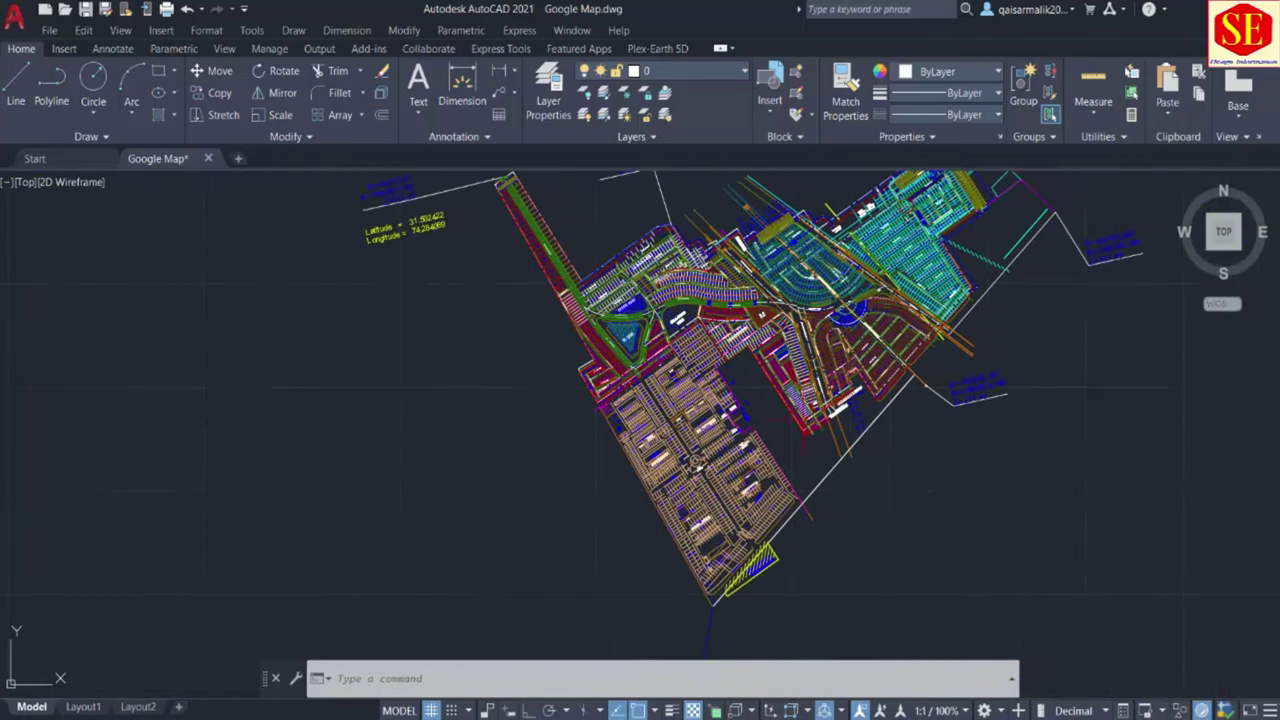
pyautogui.scroll(5, 672, 425)
pyautogui.write('cd')
pyautogui.press('Return')
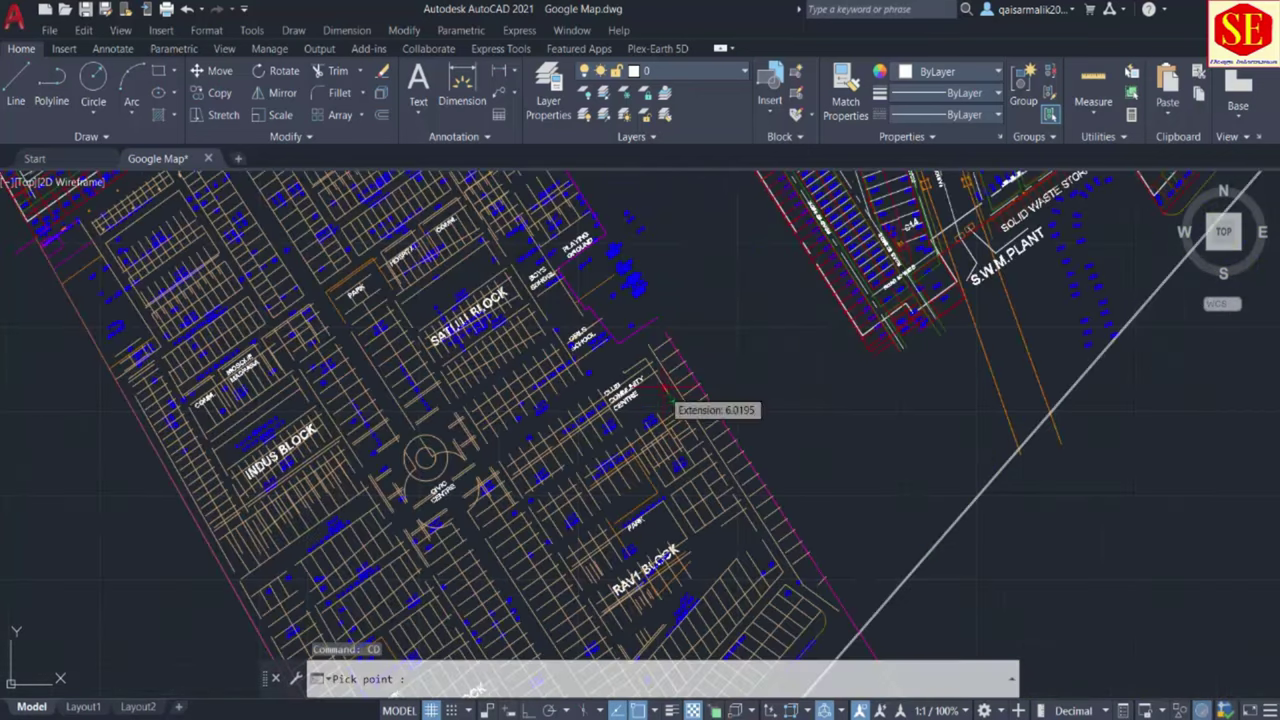
pyautogui.click(678, 336)
pyautogui.click(697, 292)
pyautogui.scroll(2, 700, 290)
pyautogui.scroll(1, 720, 260)
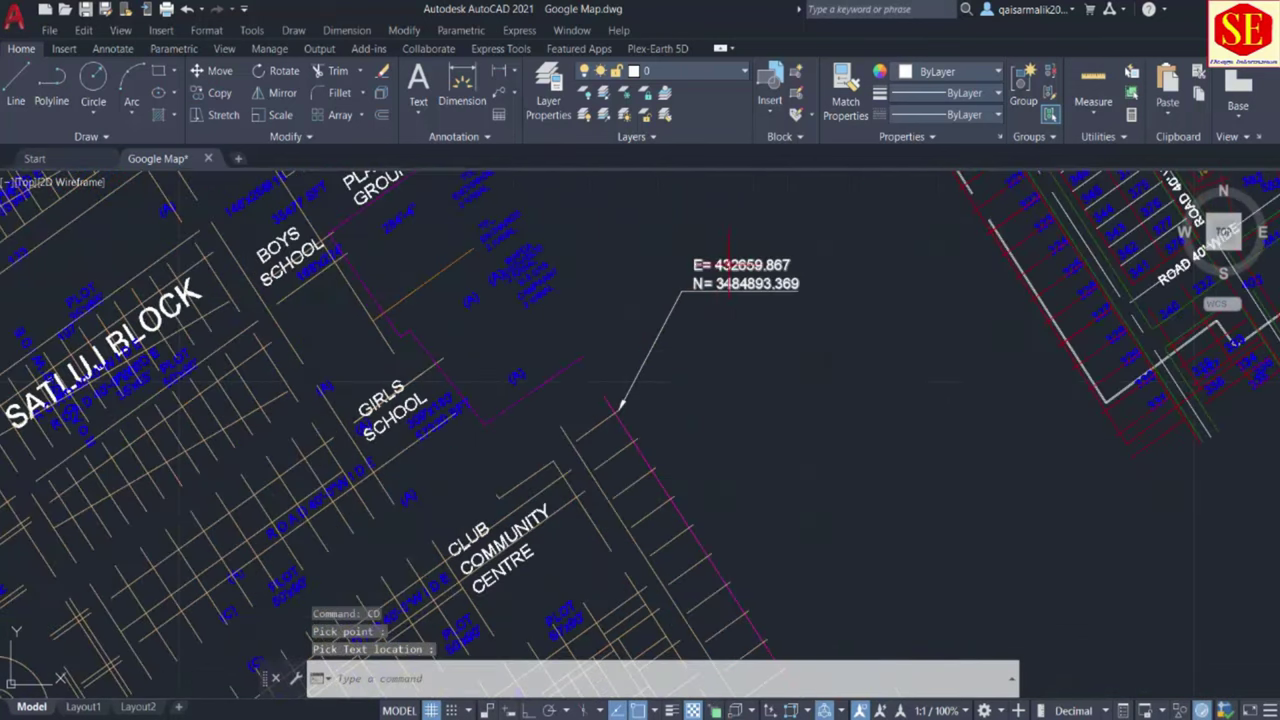
pyautogui.scroll(-5, 640, 400)
pyautogui.scroll(6, 806, 272)
# Step: Label the plot corner near the S.W.M. Plant with E=432778.373, N=3484895.048
pyautogui.press('Return')
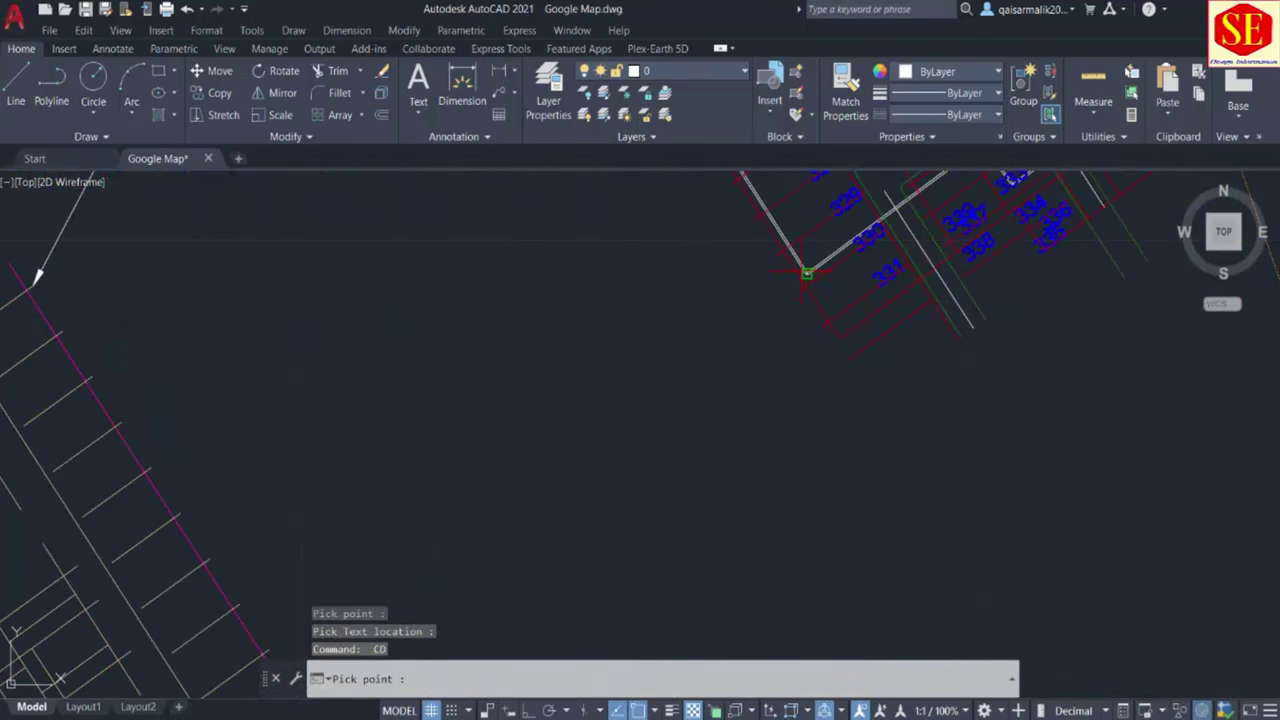
pyautogui.click(806, 272)
pyautogui.click(705, 355)
pyautogui.scroll(-3, 740, 422)
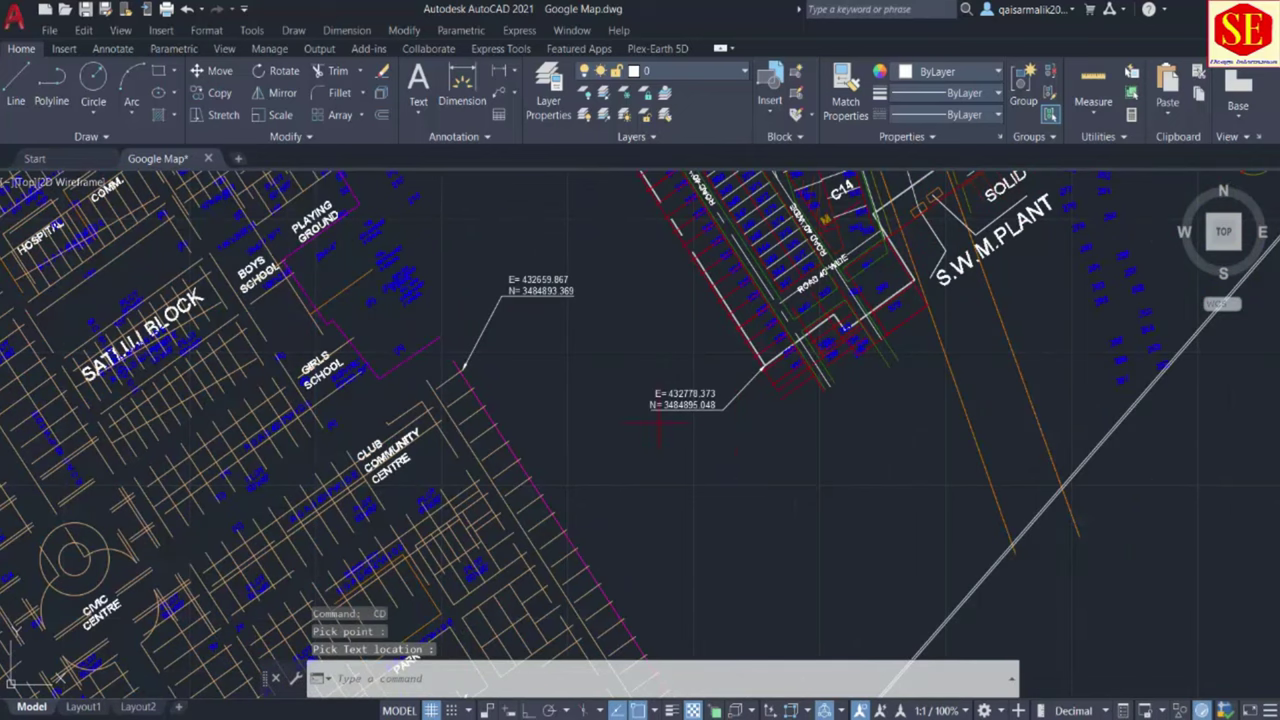
pyautogui.scroll(-2, 658, 422)
pyautogui.scroll(-2, 690, 410)
pyautogui.scroll(-2, 740, 385)
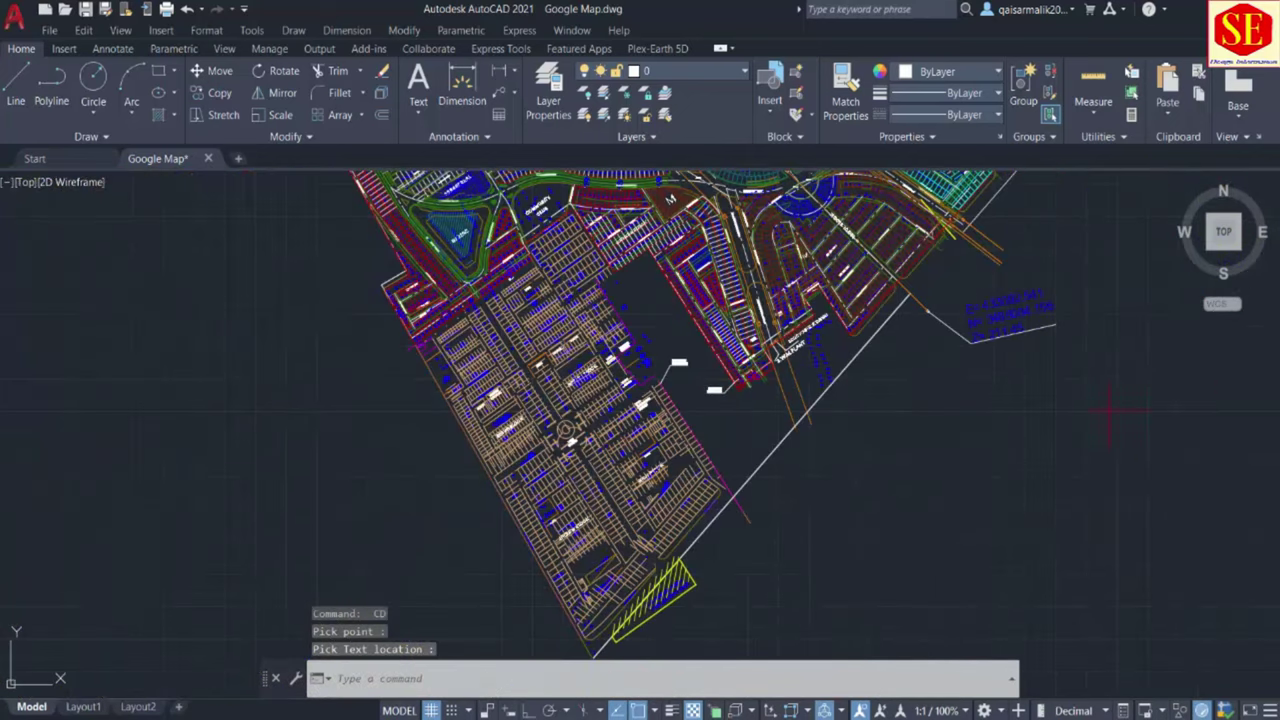
pyautogui.scroll(-2, 880, 630)
pyautogui.scroll(-2, 880, 630)
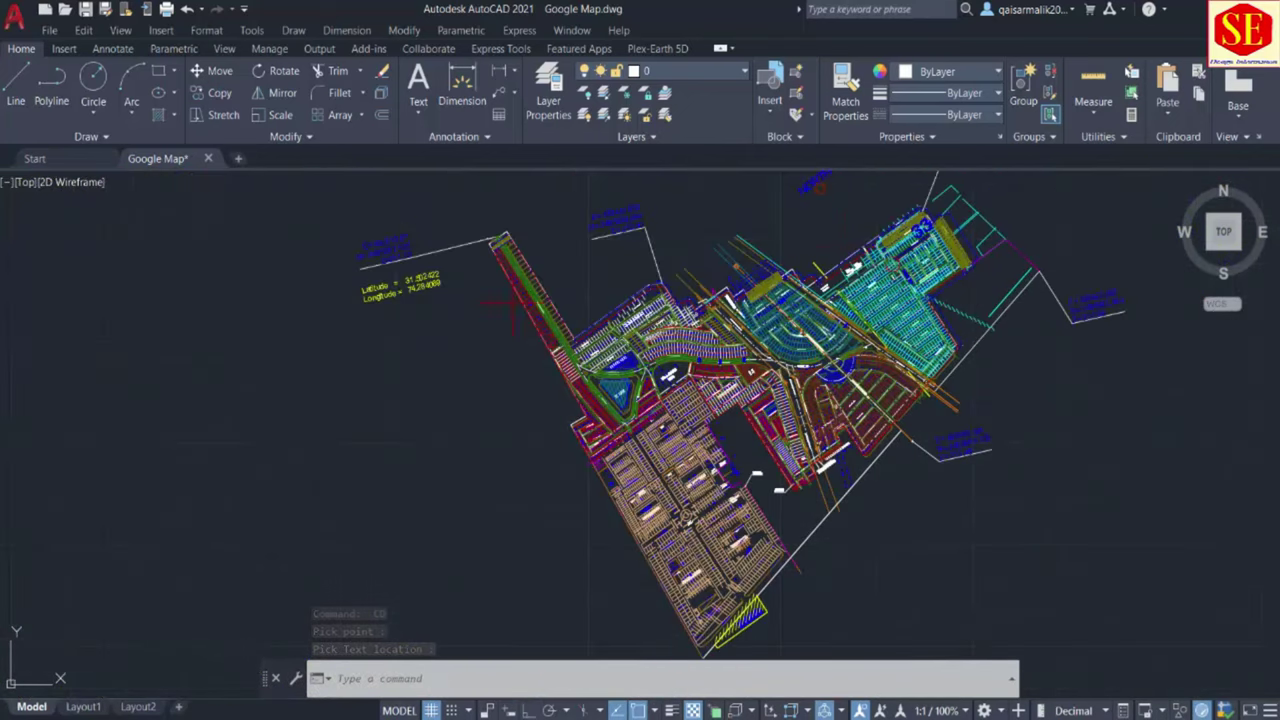
pyautogui.scroll(3, 790, 570)
pyautogui.scroll(2, 760, 575)
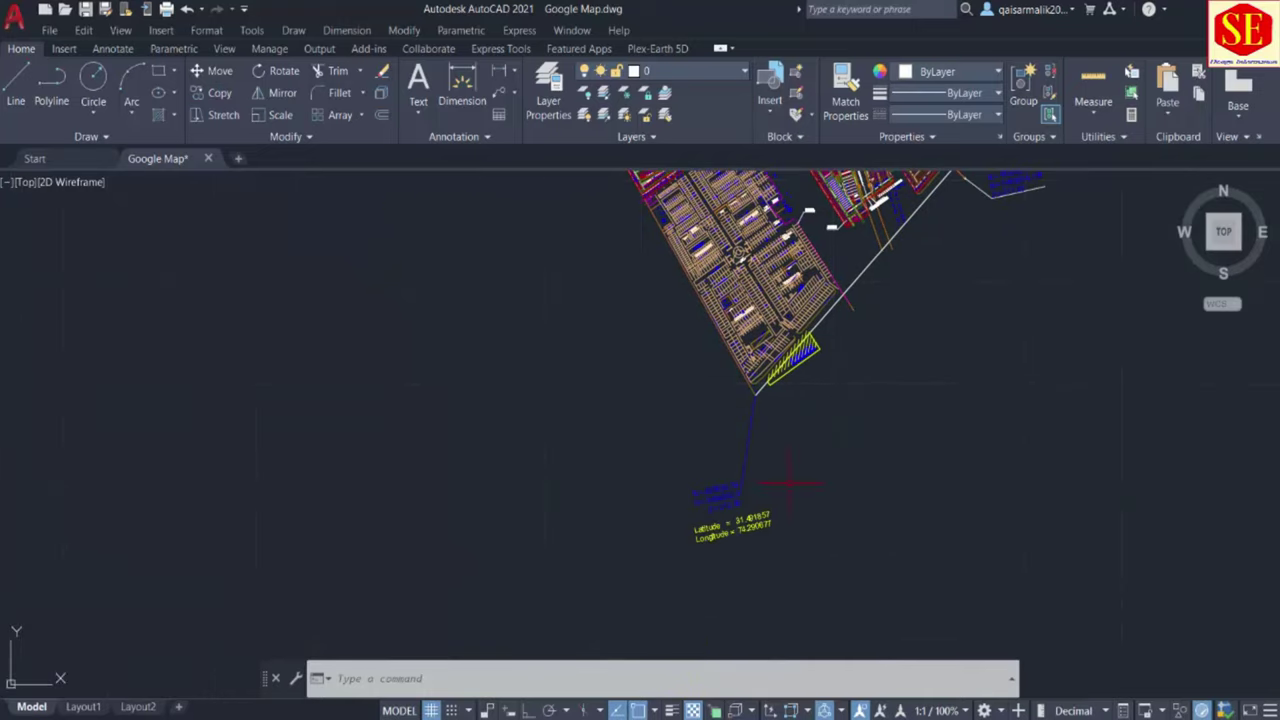
pyautogui.scroll(2, 735, 575)
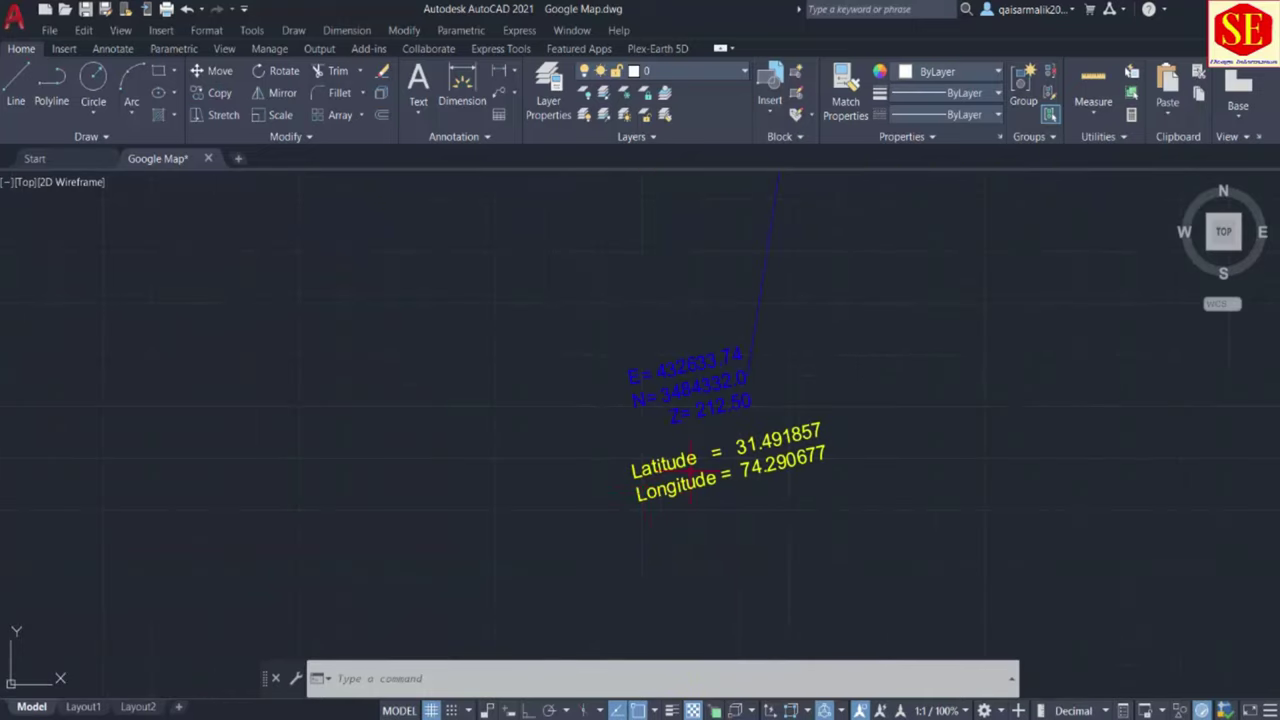
pyautogui.scroll(-3, 780, 450)
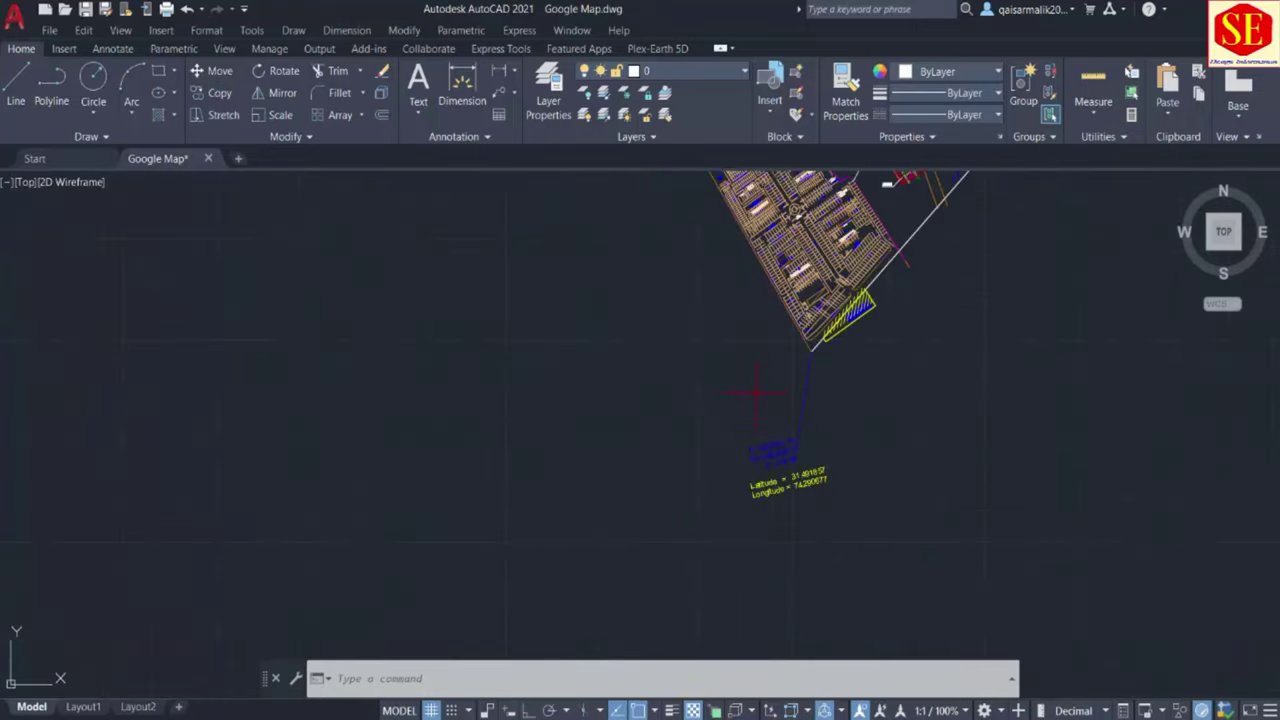
pyautogui.scroll(1, 700, 370)
pyautogui.scroll(2, 655, 350)
pyautogui.scroll(2, 560, 370)
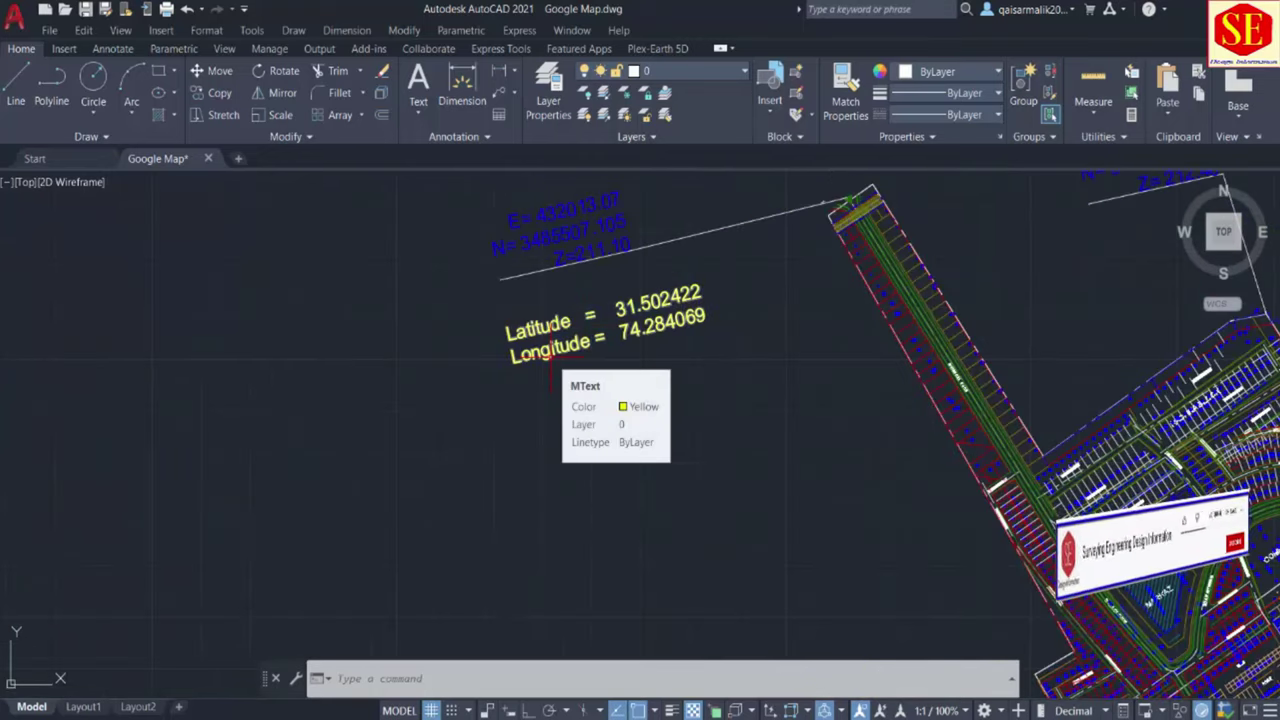
# Step: Zoom and pan to centre the bottom survey point's E/N/Z and latitude/longitude labels
pyautogui.scroll(-4, 507, 265)
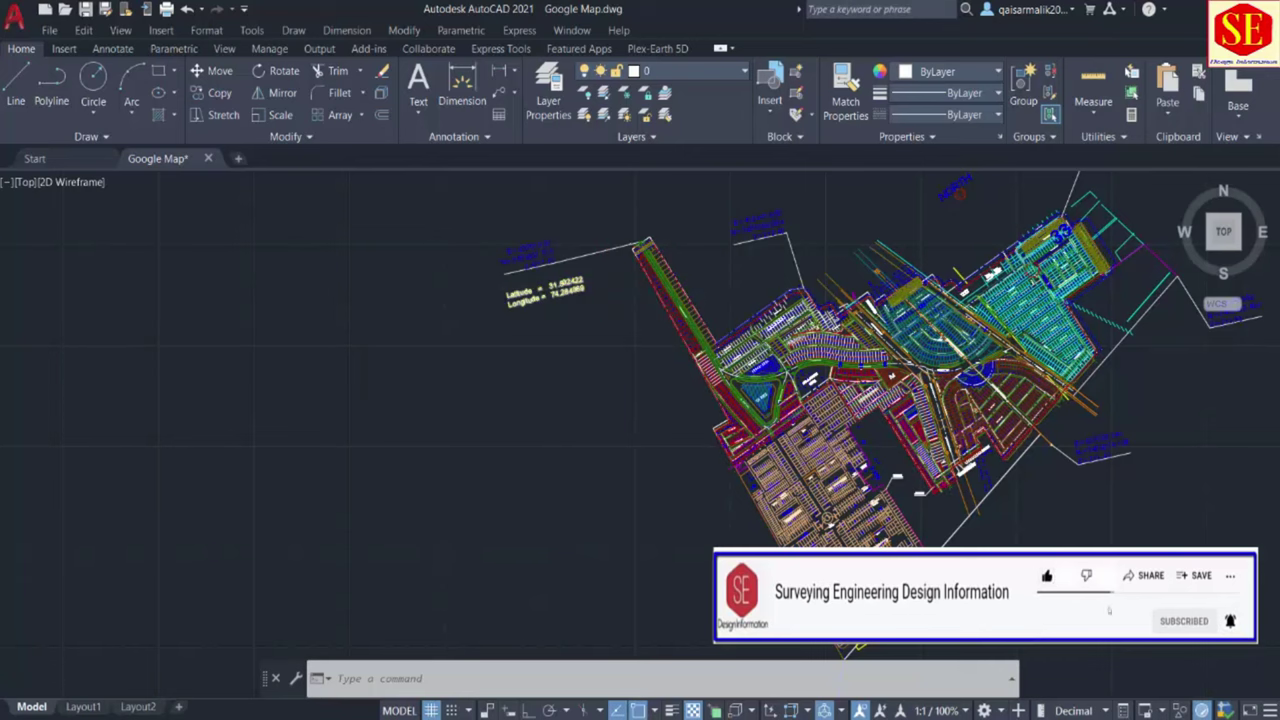
pyautogui.scroll(2, 551, 285)
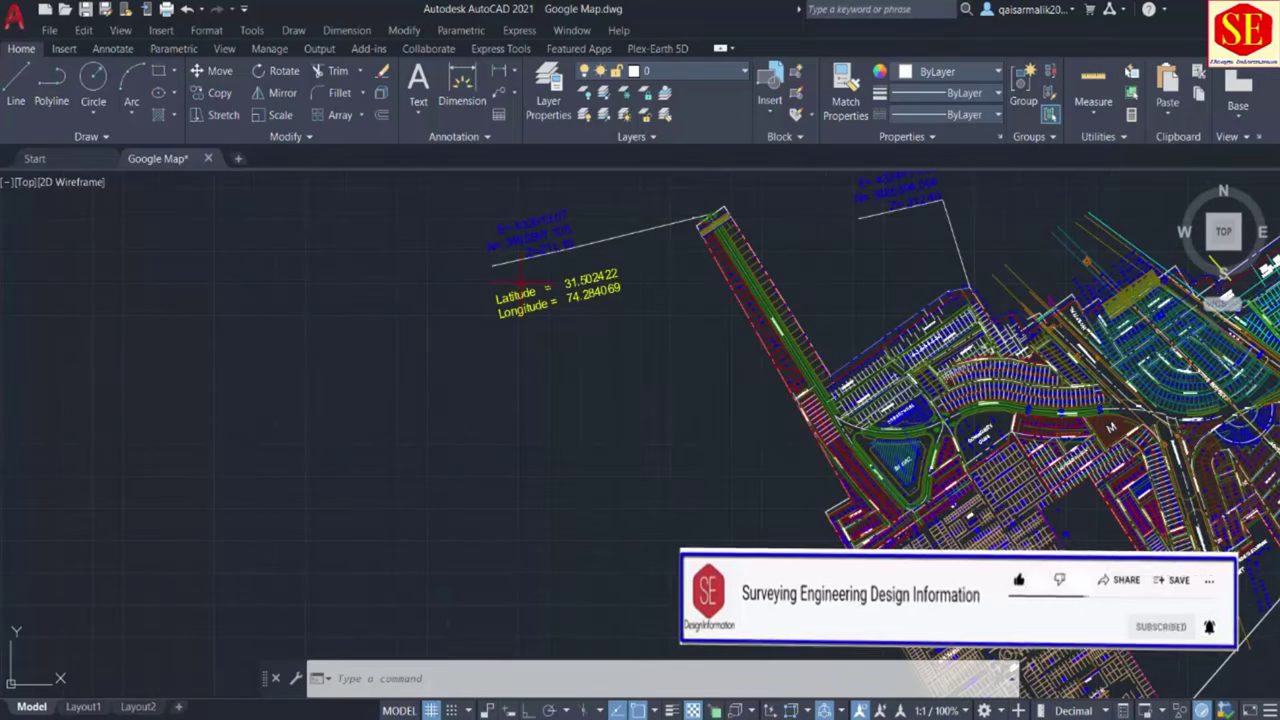
pyautogui.scroll(-5, 526, 286)
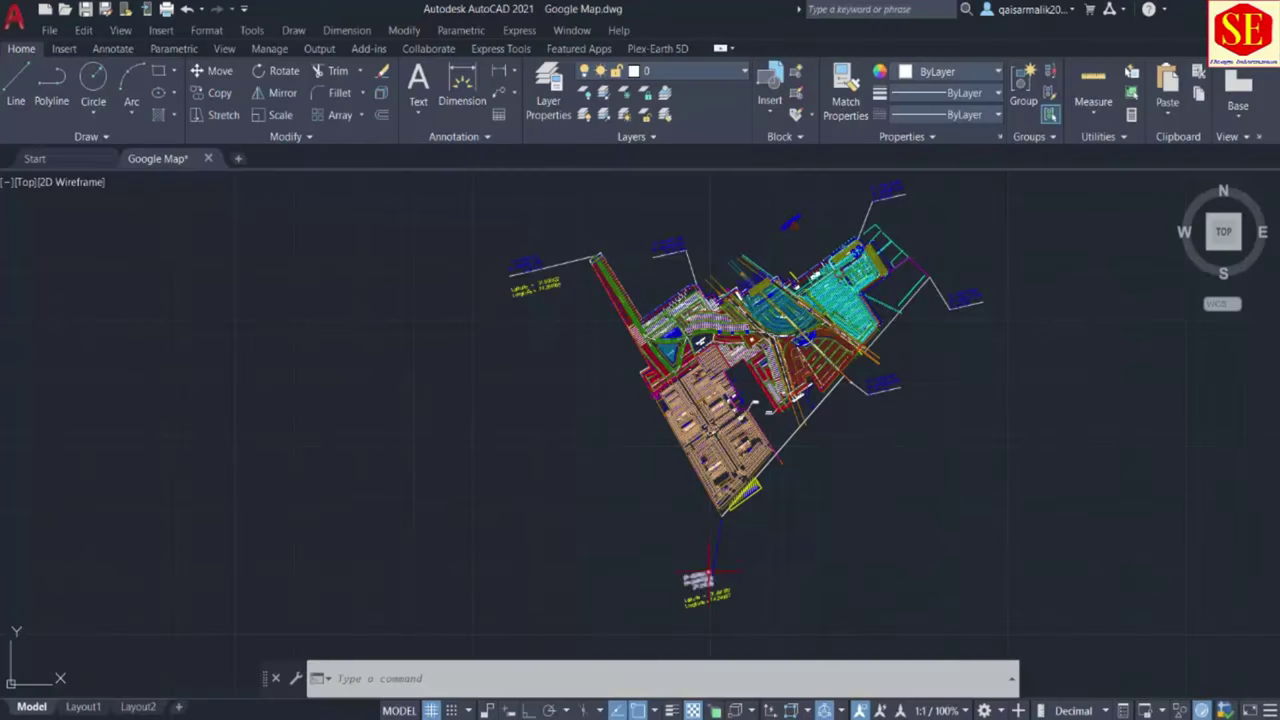
pyautogui.scroll(4, 740, 630)
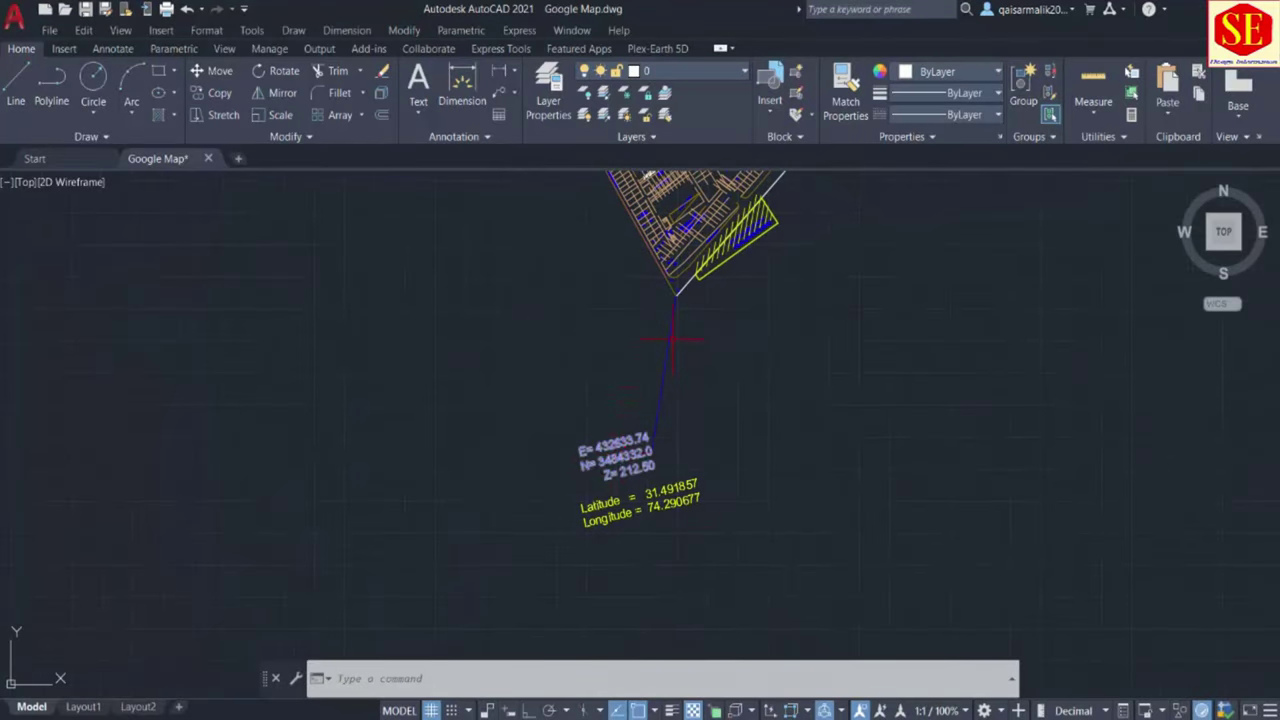
pyautogui.scroll(-2, 673, 340)
pyautogui.scroll(-2, 720, 420)
pyautogui.scroll(-2, 767, 503)
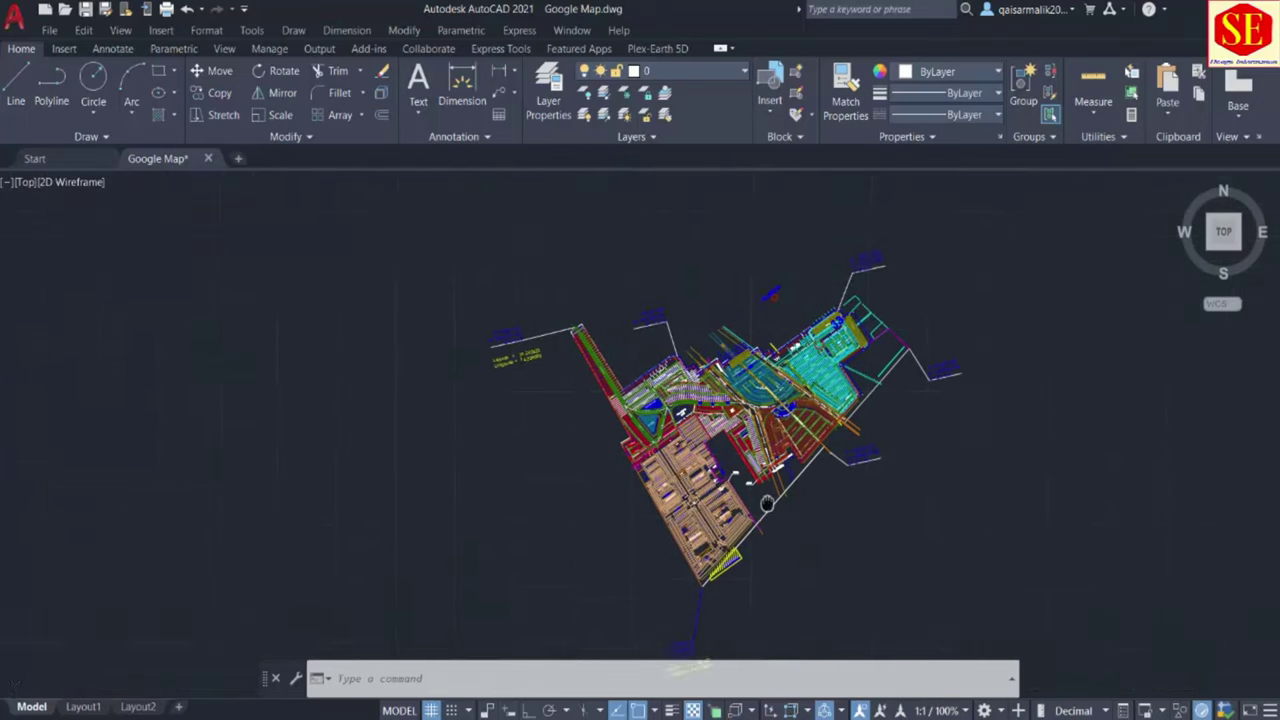
pyautogui.moveTo(767, 503); pyautogui.dragTo(772, 510, button='middle')
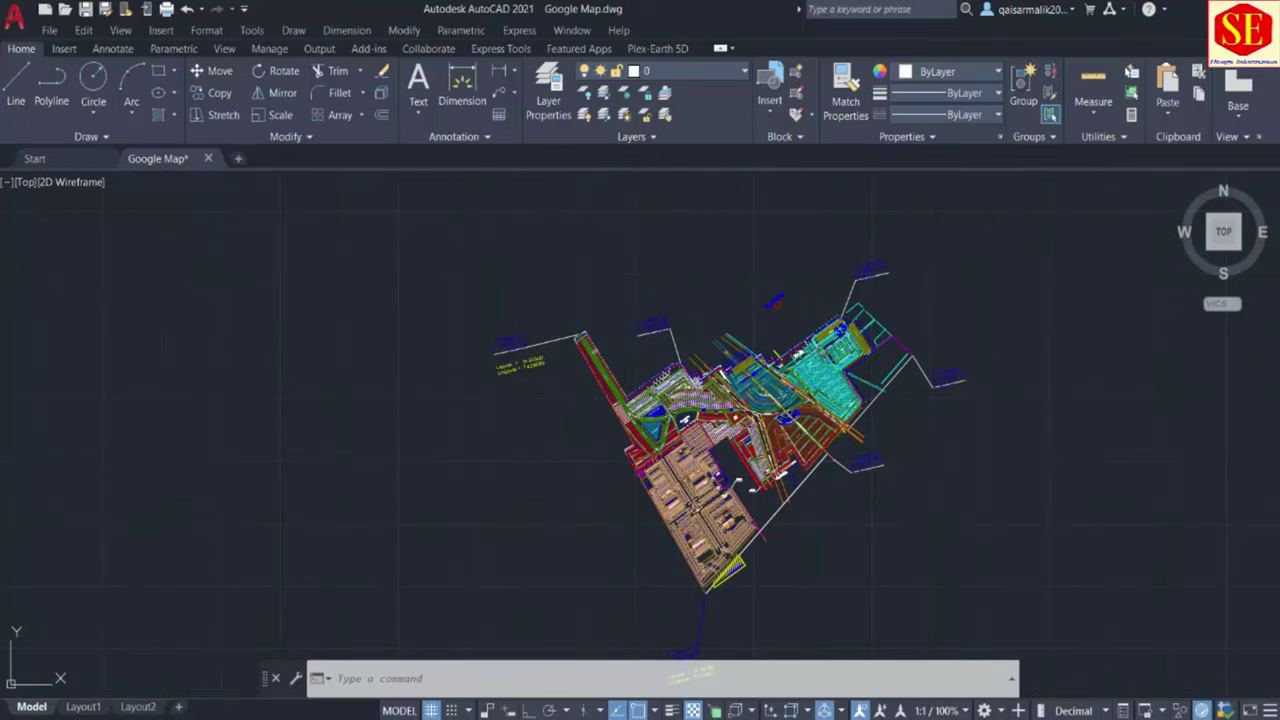
pyautogui.scroll(1, 690, 536)
pyautogui.scroll(3, 700, 600)
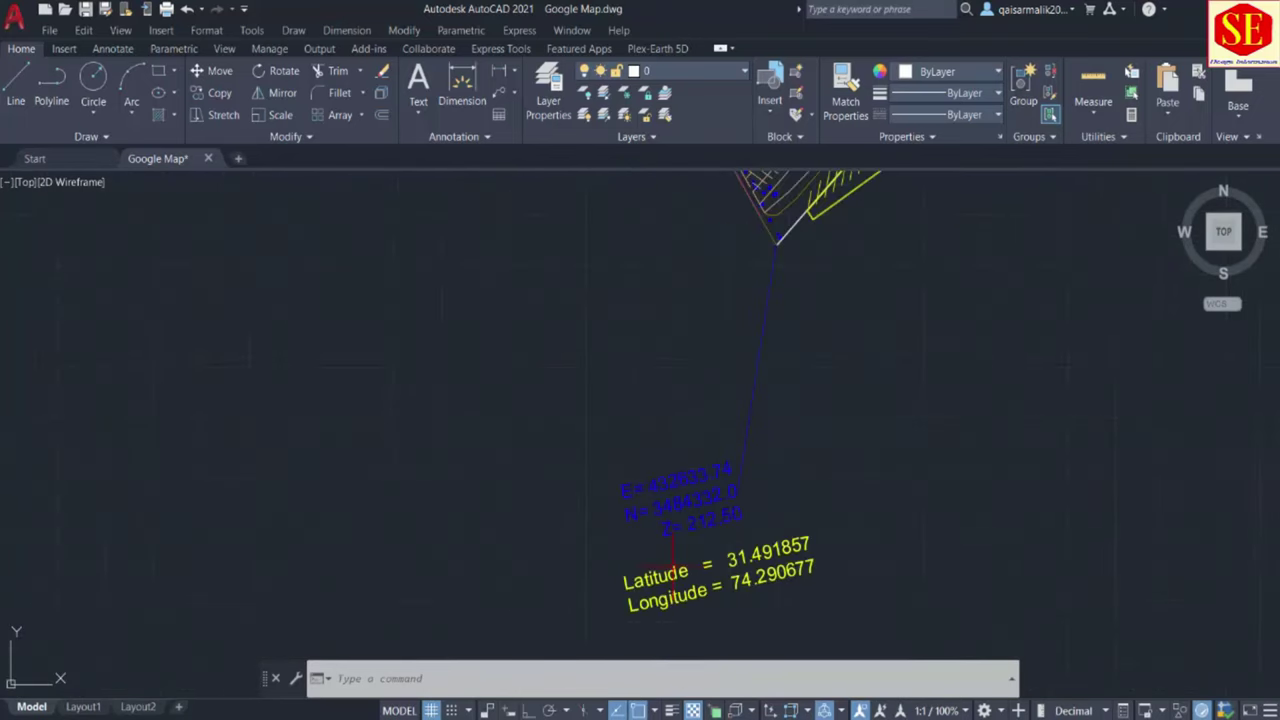
pyautogui.moveTo(718, 605); pyautogui.dragTo(728, 520, button='middle')
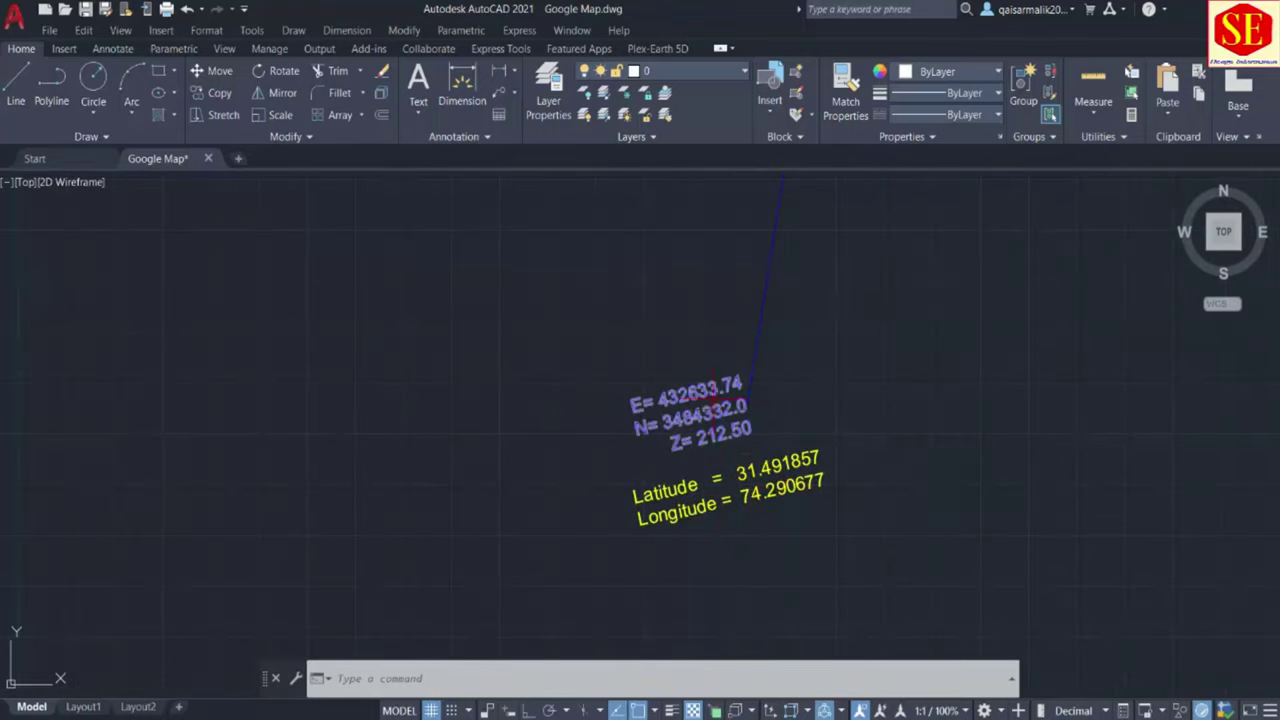
# Step: Zoom in on the plan's southern corner above the labels, where the blue line begins
pyautogui.moveTo(722, 385); pyautogui.dragTo(725, 430, button='middle')
pyautogui.scroll(1, 725, 400)
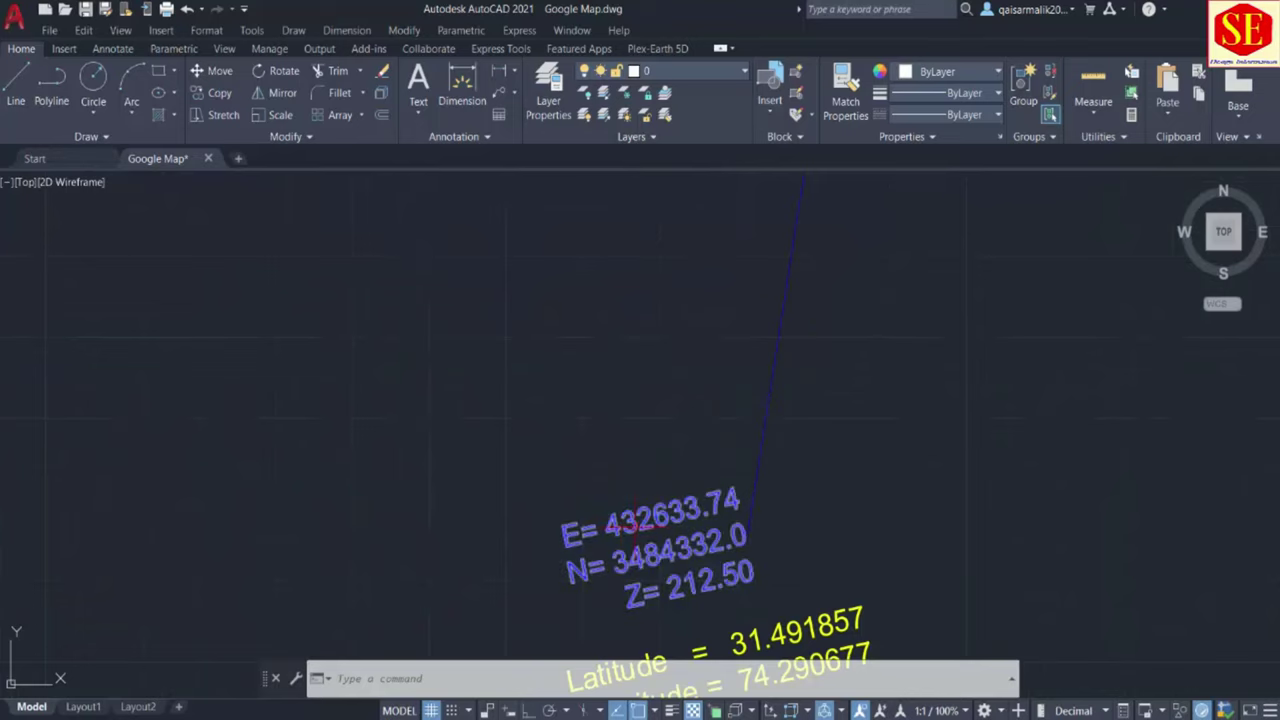
pyautogui.scroll(-2, 727, 352)
pyautogui.scroll(3, 727, 352)
pyautogui.scroll(2, 660, 443)
# Step: Label the southern corner with E= 432547.455, N= 3484470.055 using the CD command
pyautogui.scroll(1, 700, 443)
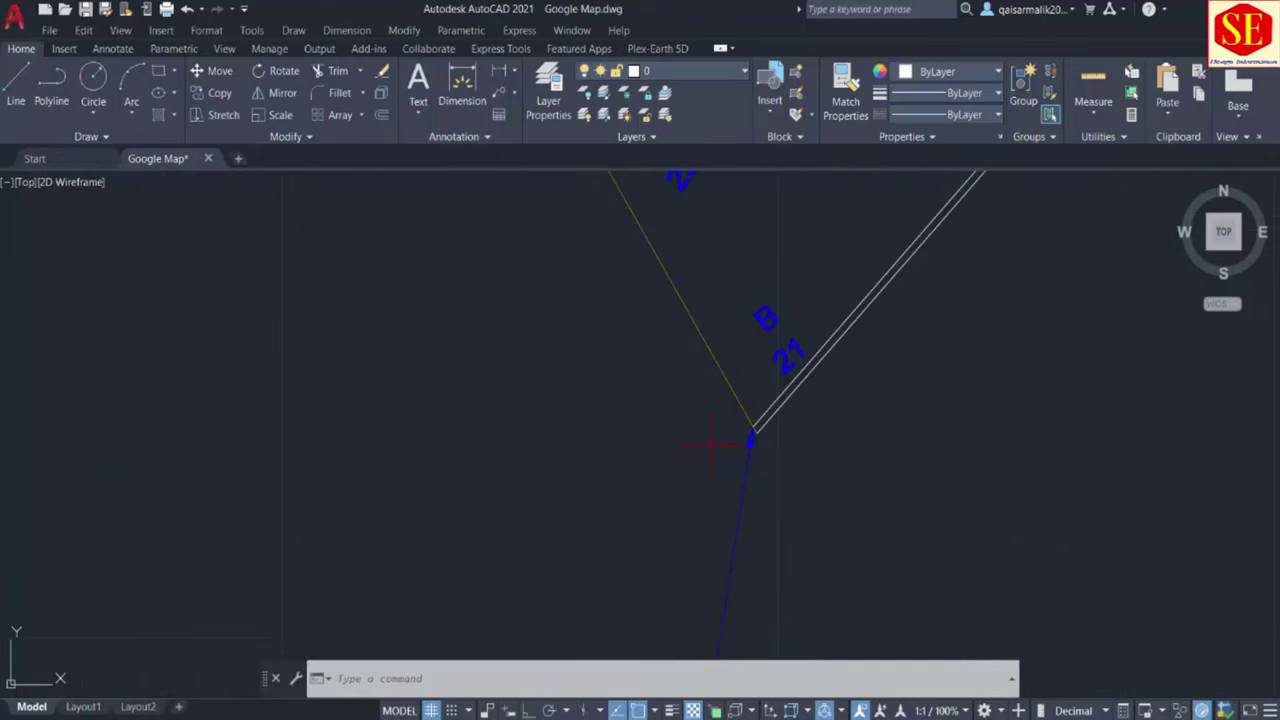
pyautogui.write('l')
pyautogui.press('BackSpace')
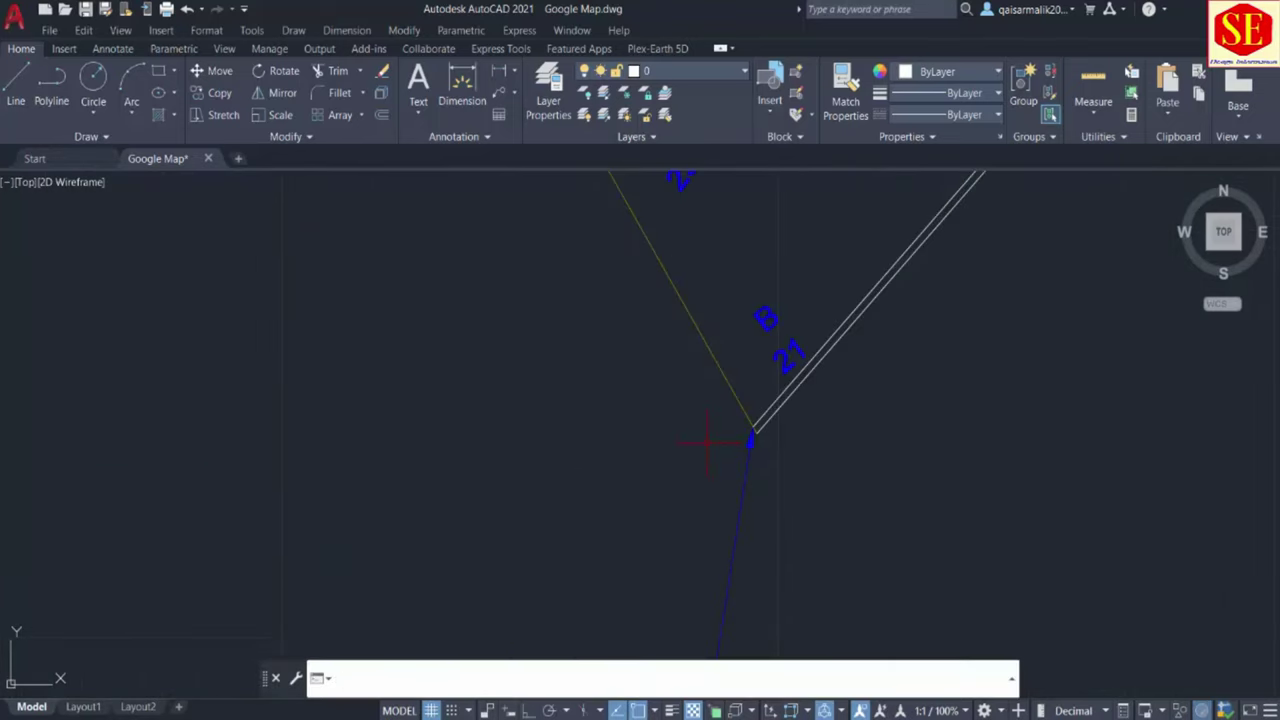
pyautogui.write('d')
pyautogui.press('Return')
pyautogui.click(754, 428)
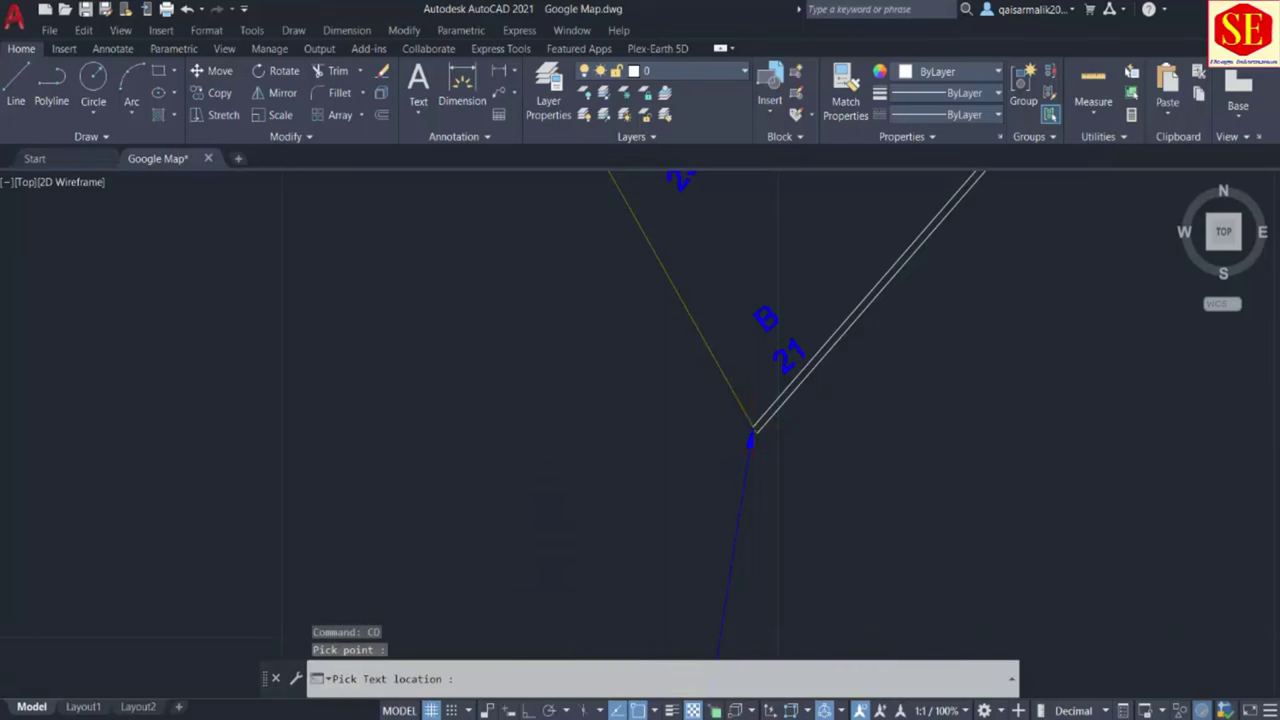
pyautogui.click(442, 483)
# Step: Zoom out and pan up toward the survey point's E/N/Z and latitude/longitude labels
pyautogui.scroll(-3, 743, 530)
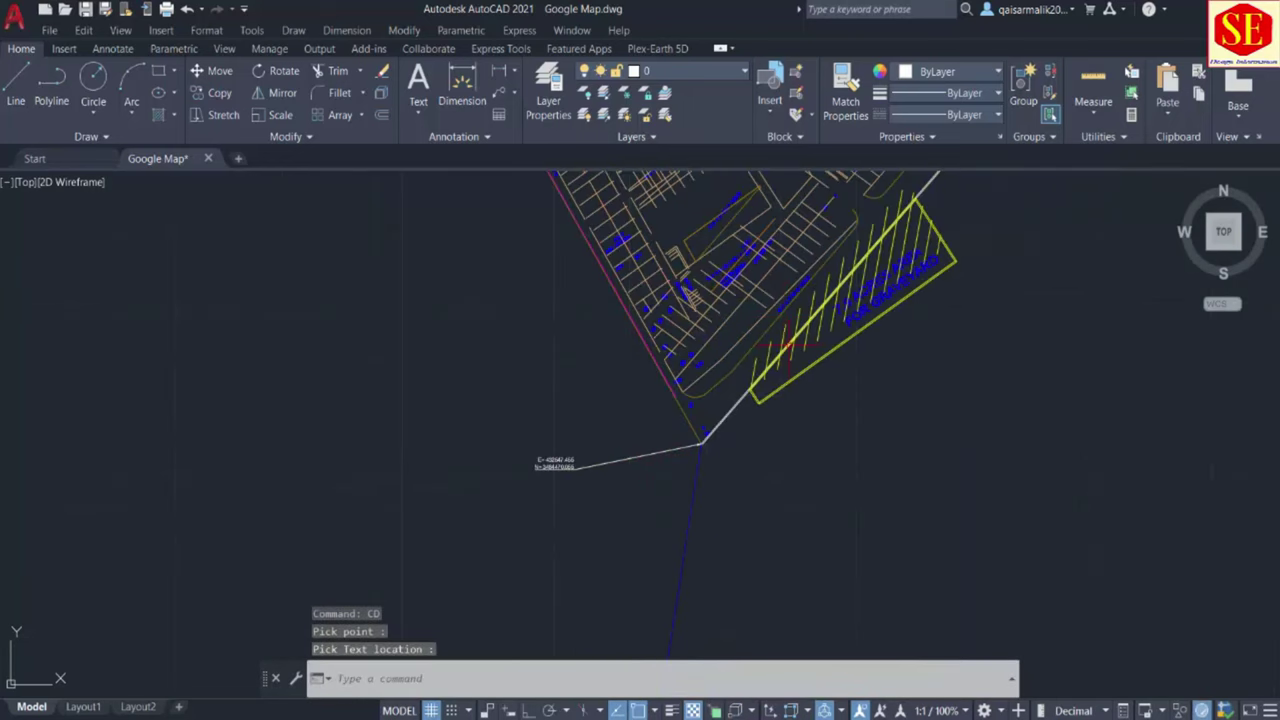
pyautogui.scroll(-2, 743, 530)
pyautogui.scroll(-2, 743, 530)
pyautogui.scroll(-2, 740, 600)
pyautogui.scroll(-2, 740, 600)
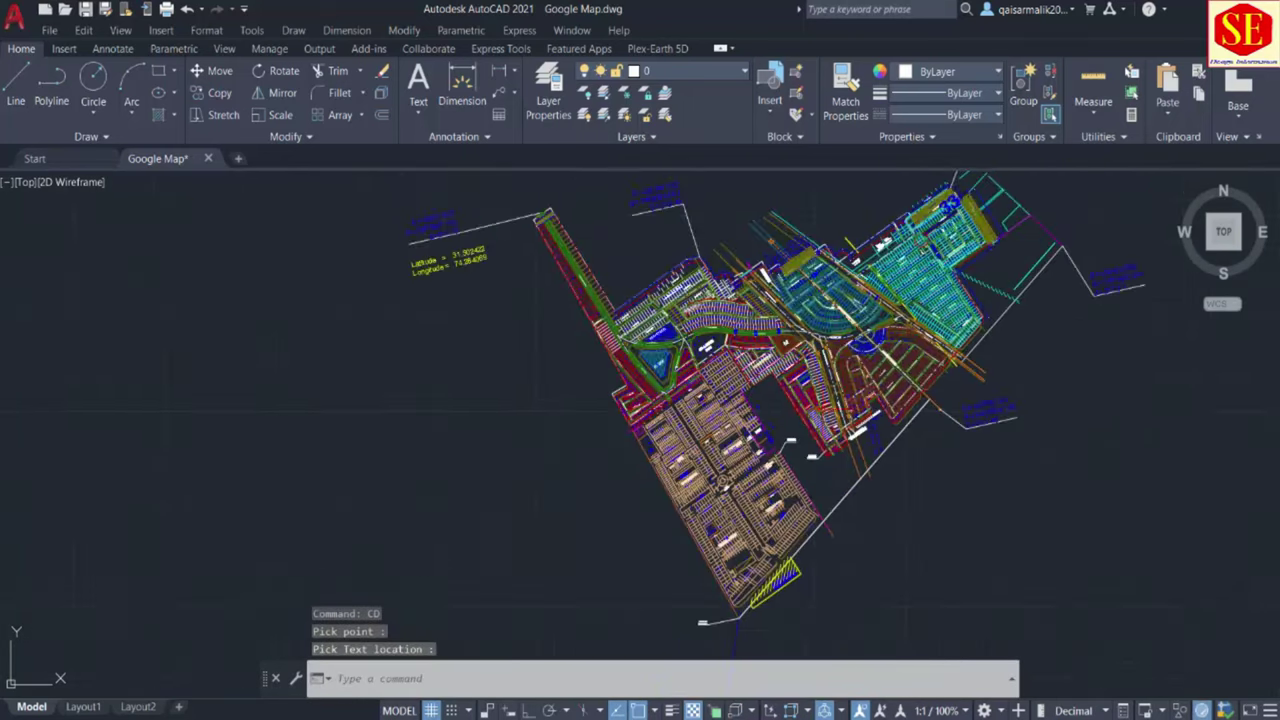
pyautogui.scroll(3, 750, 500)
pyautogui.scroll(3, 709, 471)
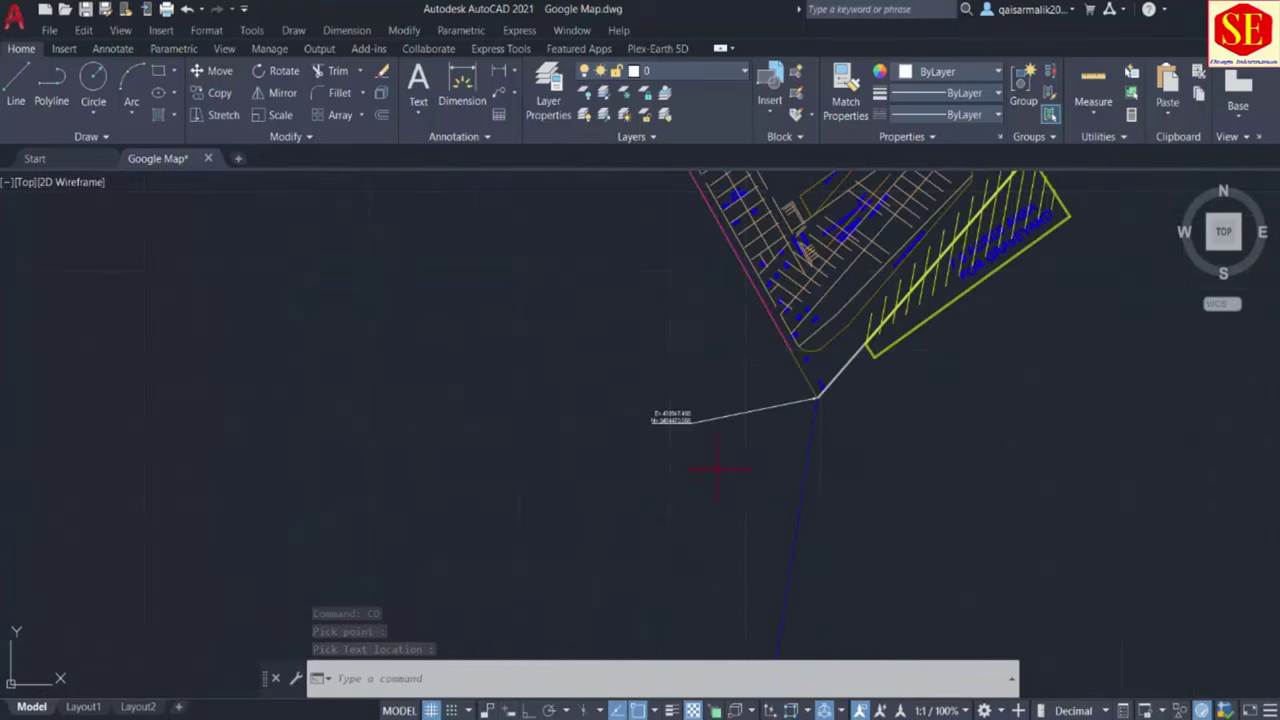
pyautogui.scroll(2, 681, 425)
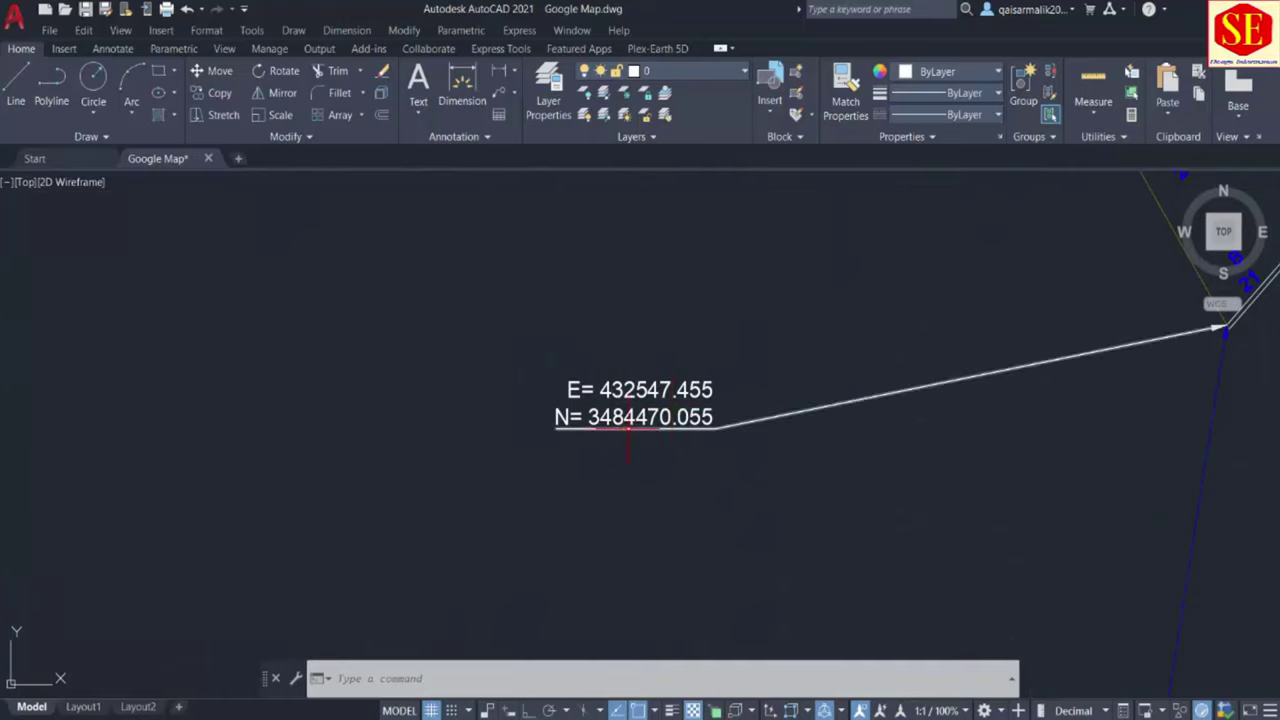
pyautogui.scroll(-2, 670, 430)
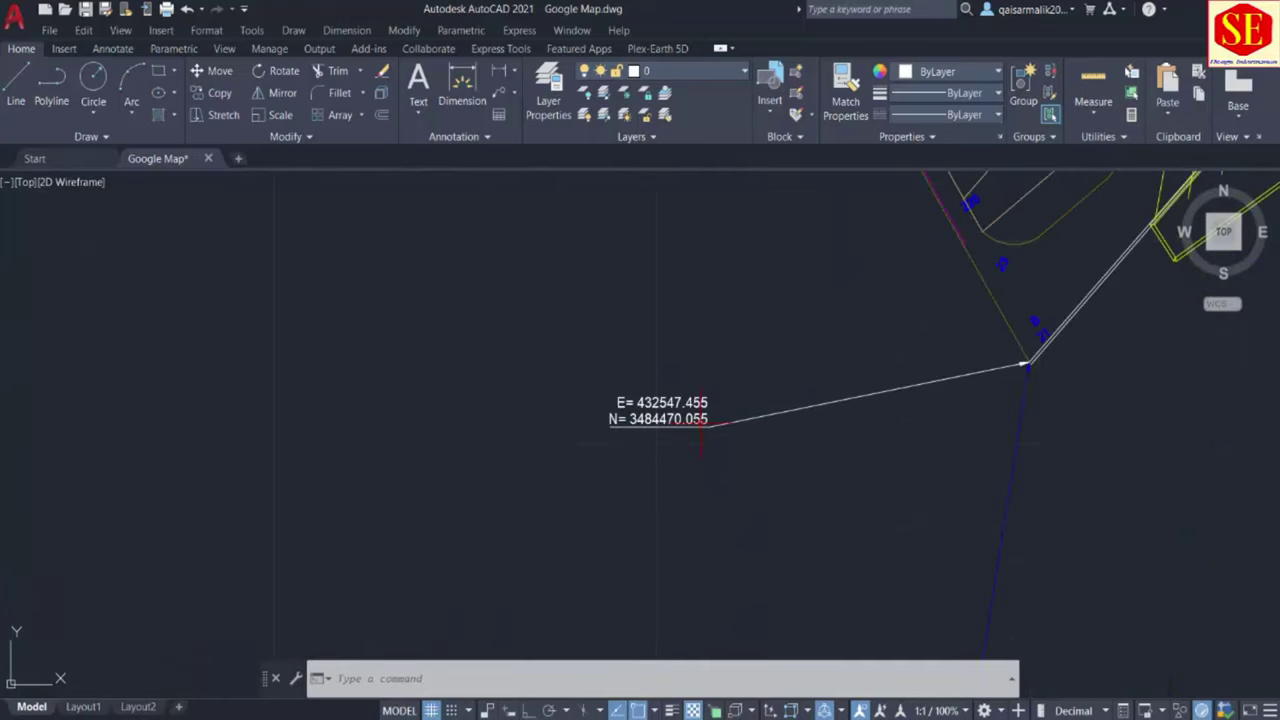
pyautogui.scroll(-4, 670, 430)
pyautogui.moveTo(670, 430); pyautogui.dragTo(670, 270, button='middle')
pyautogui.moveTo(757, 486); pyautogui.dragTo(760, 380, button='middle')
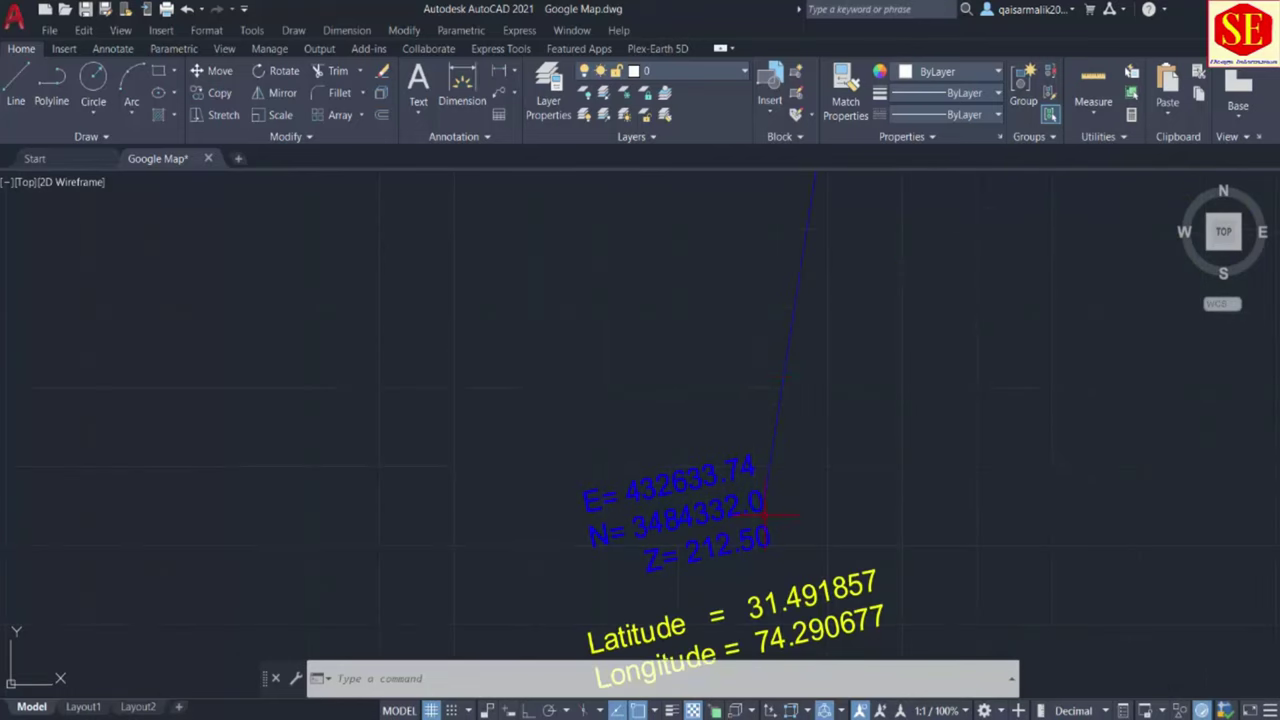
# Step: Adjust the view until both Latitude and Longitude label lines show fully
pyautogui.scroll(-3, 765, 480)
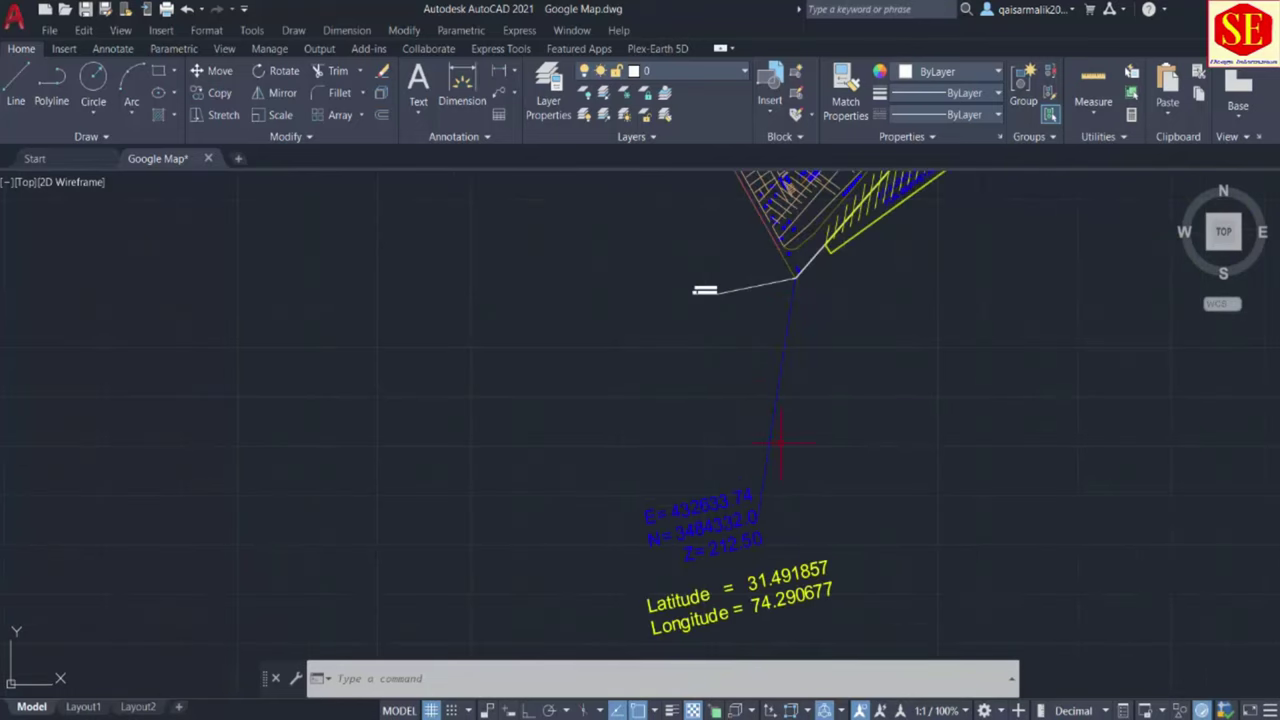
pyautogui.scroll(2, 760, 606)
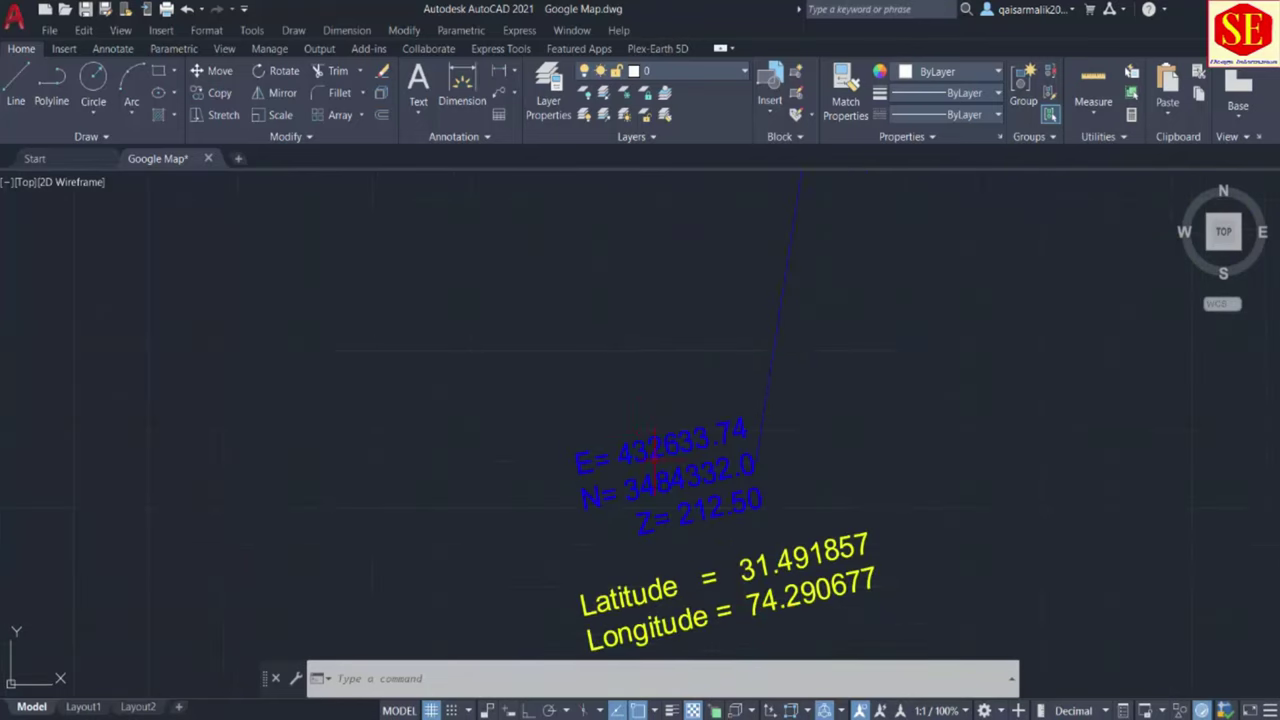
pyautogui.scroll(-3, 652, 450)
pyautogui.scroll(-2, 708, 320)
pyautogui.scroll(4, 708, 318)
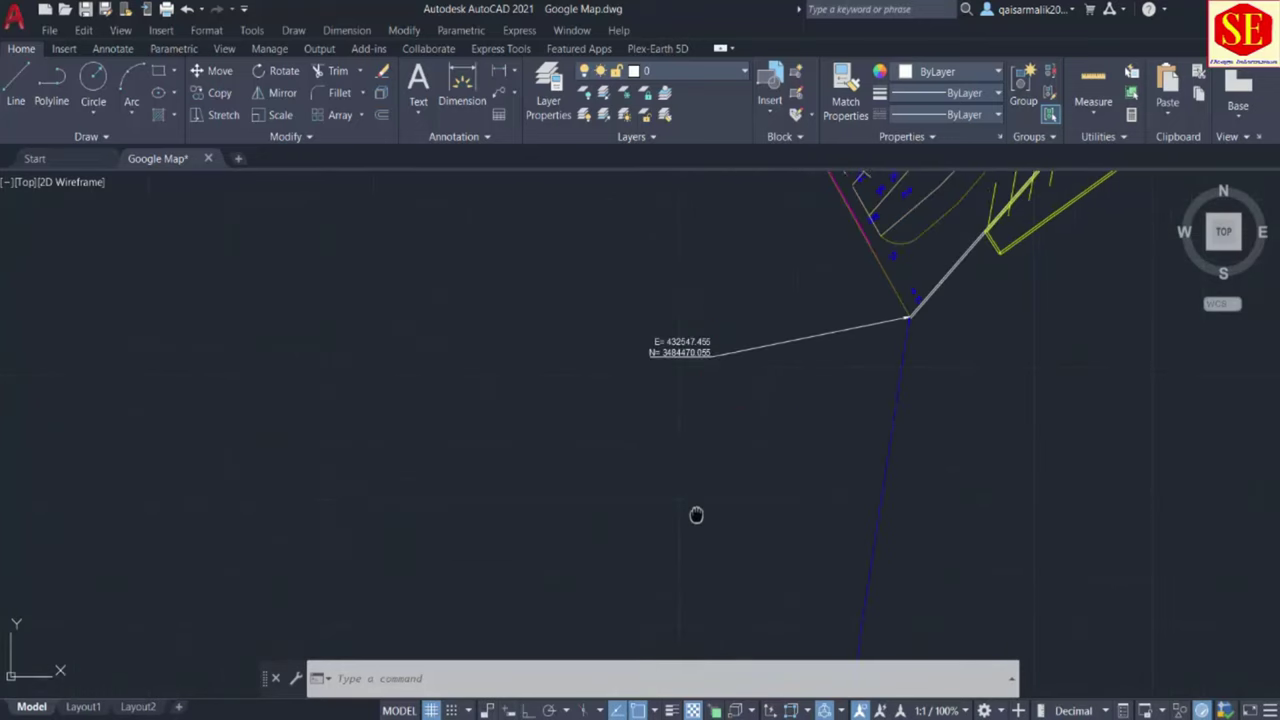
pyautogui.moveTo(696, 515); pyautogui.dragTo(770, 428, button='middle')
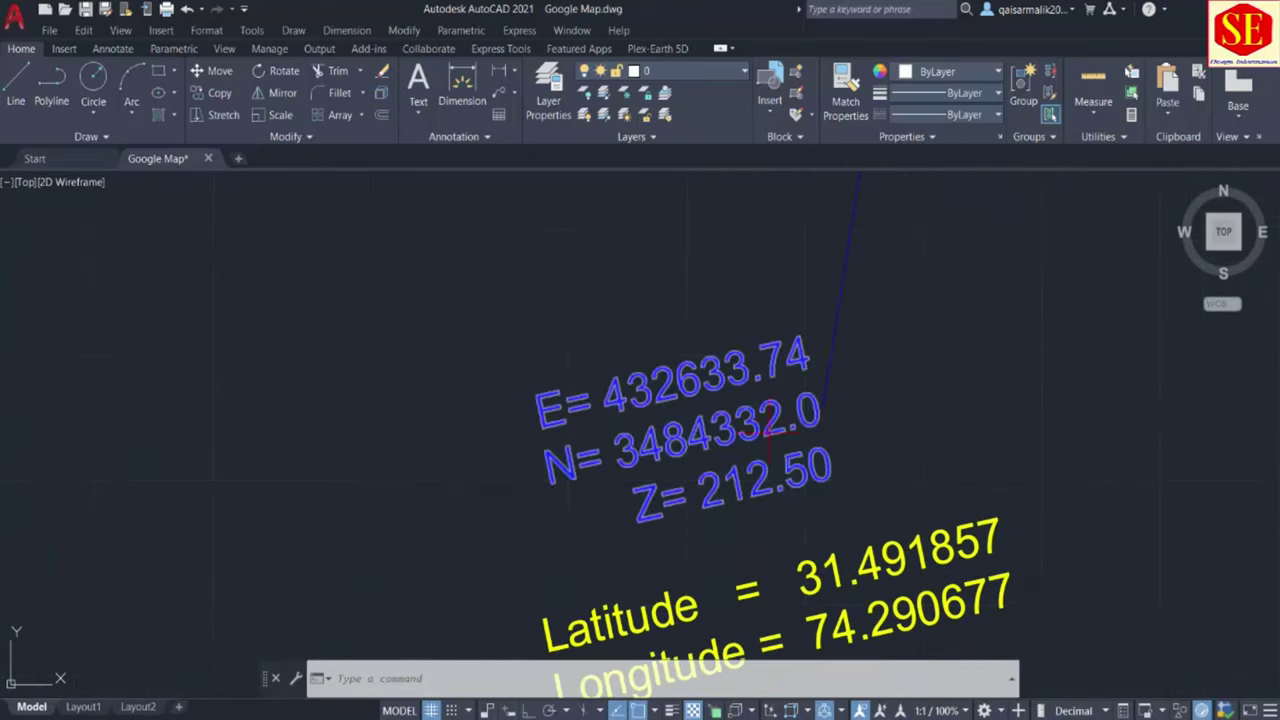
pyautogui.moveTo(776, 580); pyautogui.dragTo(770, 510, button='middle')
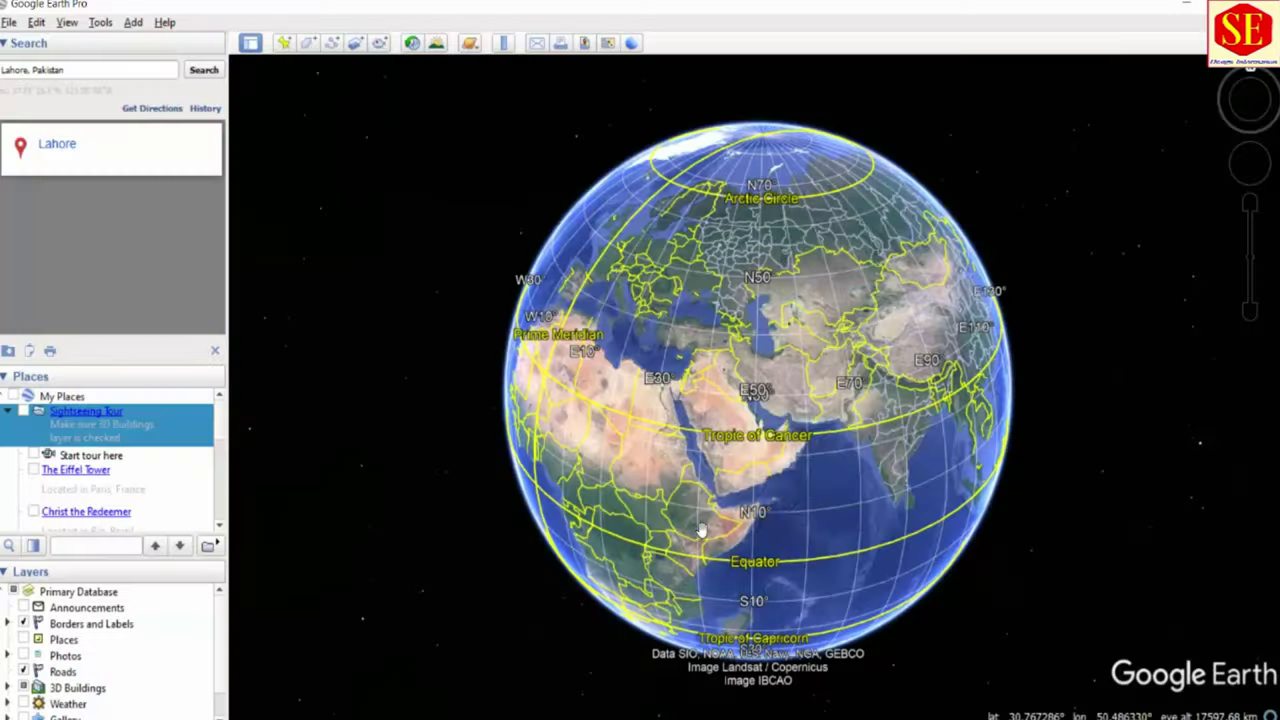
# Step: Set Google Earth's coordinate display to Universal Transverse Mercator in Options
pyautogui.click(103, 23)
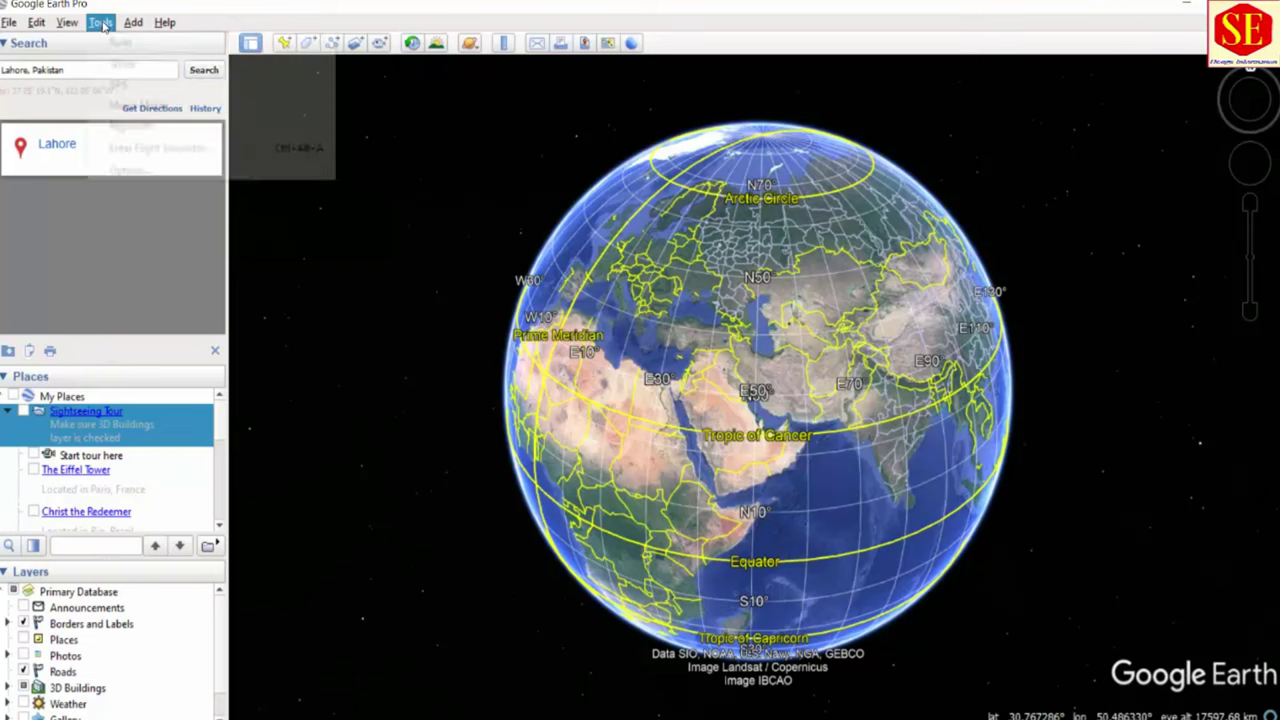
pyautogui.click(152, 172)
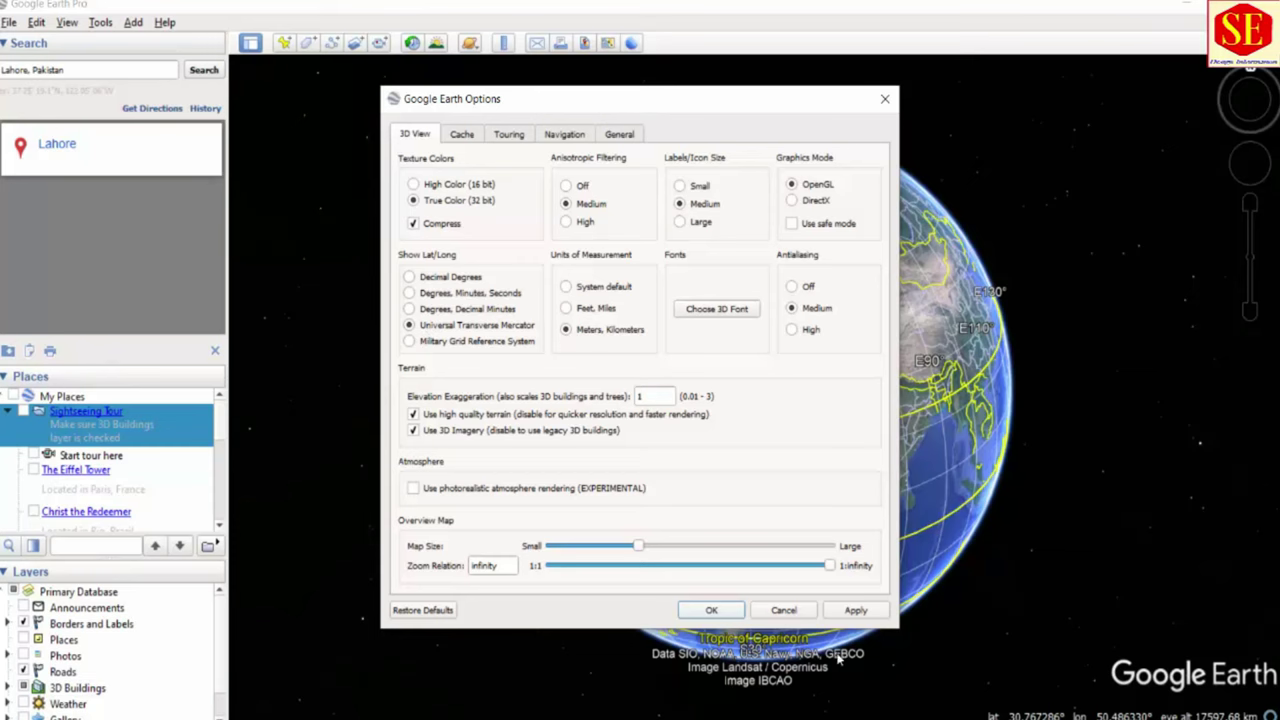
pyautogui.click(856, 610)
pyautogui.click(711, 610)
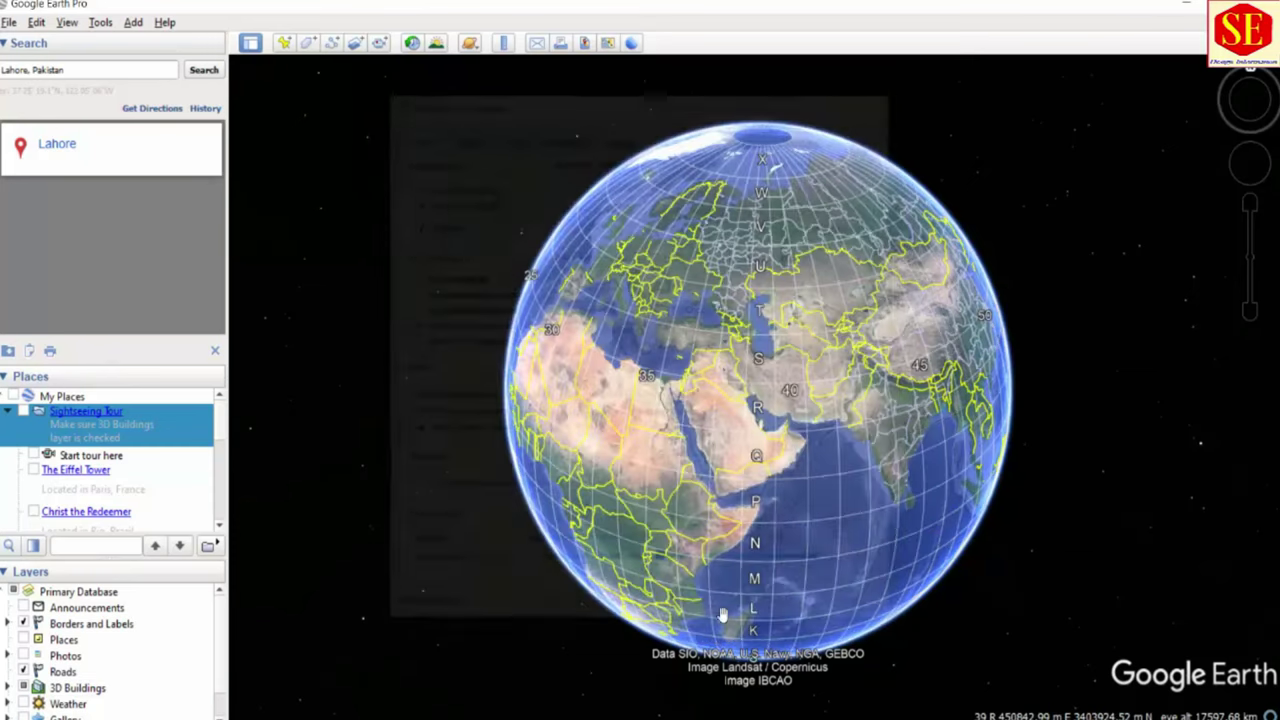
# Step: Turn on the coordinate grid overlay and centre the Middle East on the globe
pyautogui.scroll(3, 860, 400)
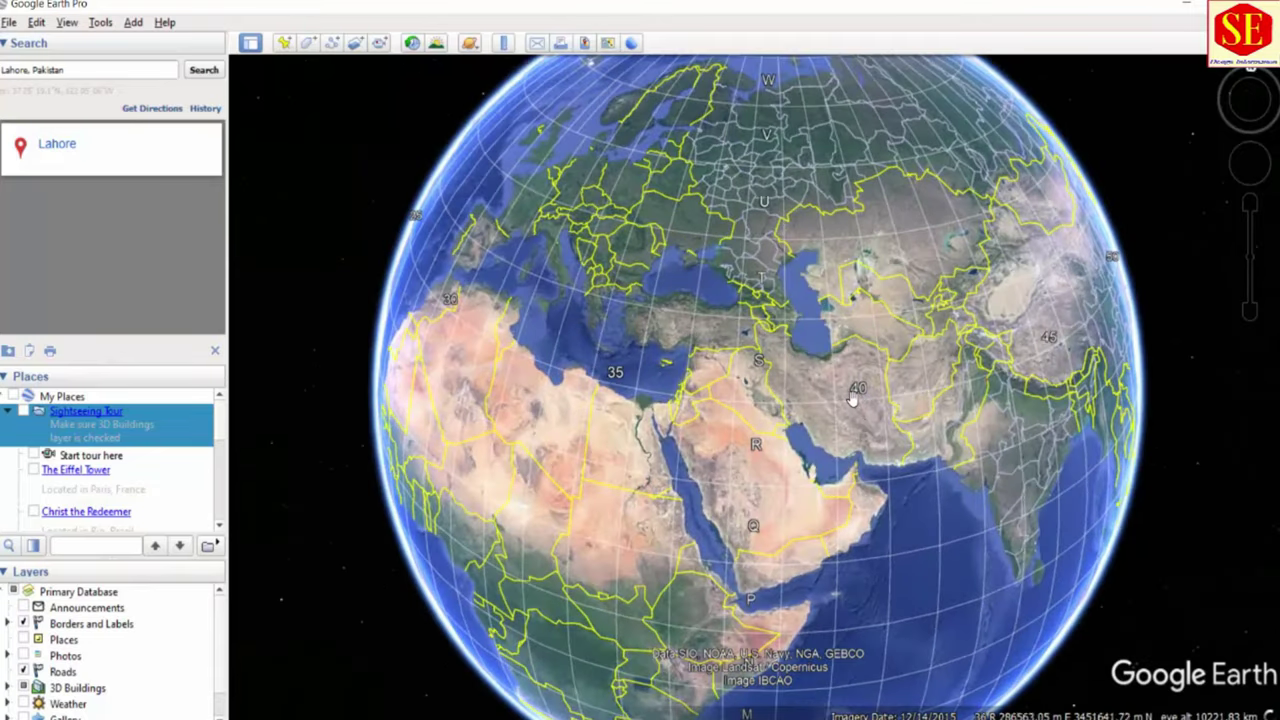
pyautogui.scroll(2, 858, 400)
pyautogui.scroll(2, 851, 398)
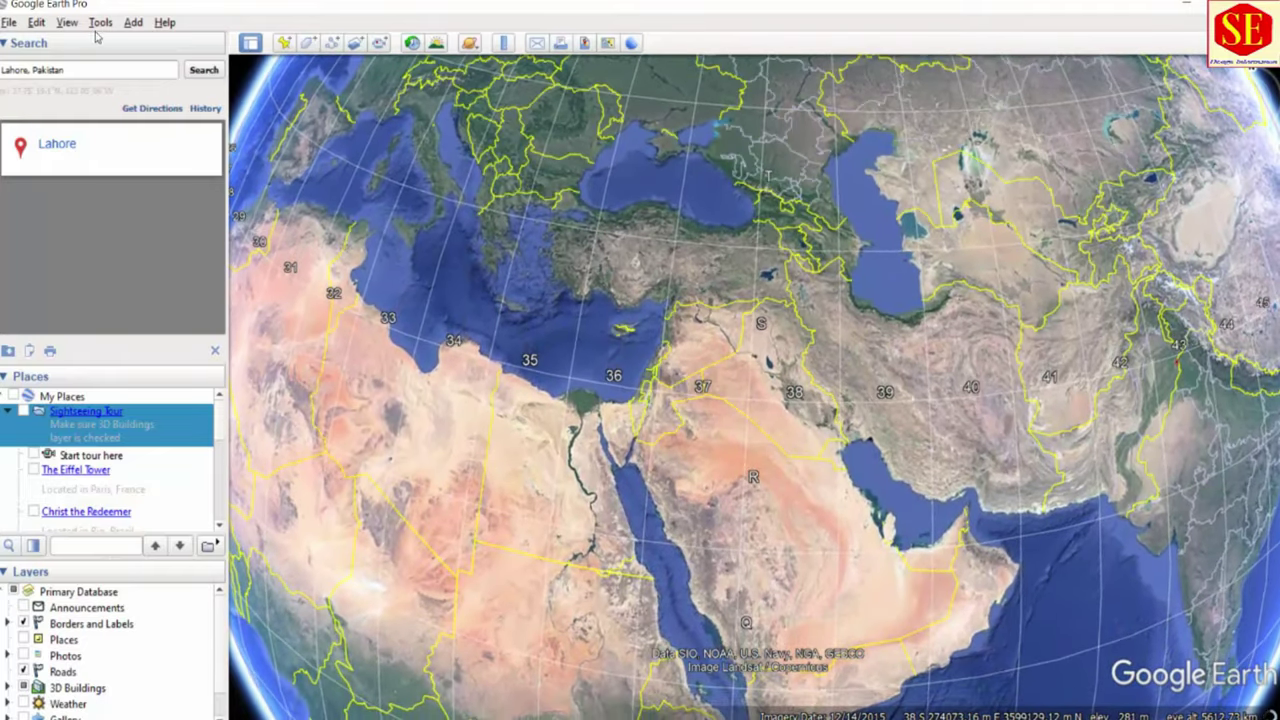
pyautogui.click(67, 22)
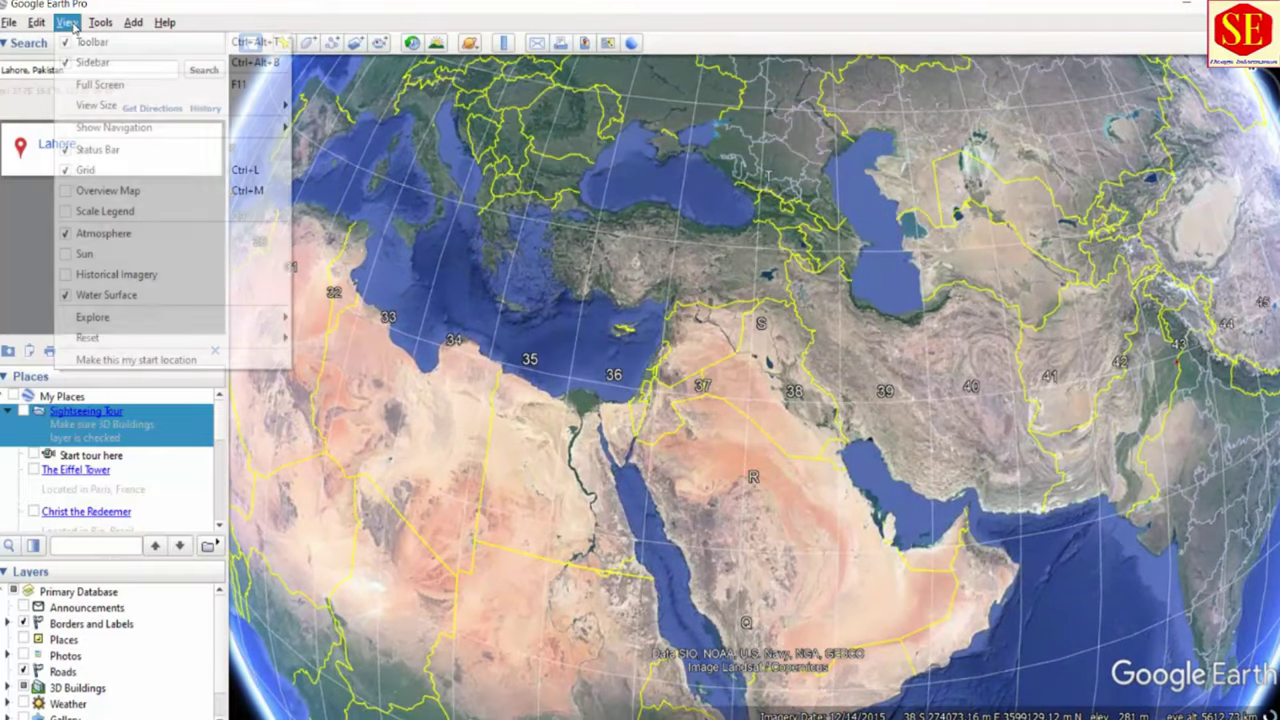
pyautogui.click(90, 171)
pyautogui.click(67, 22)
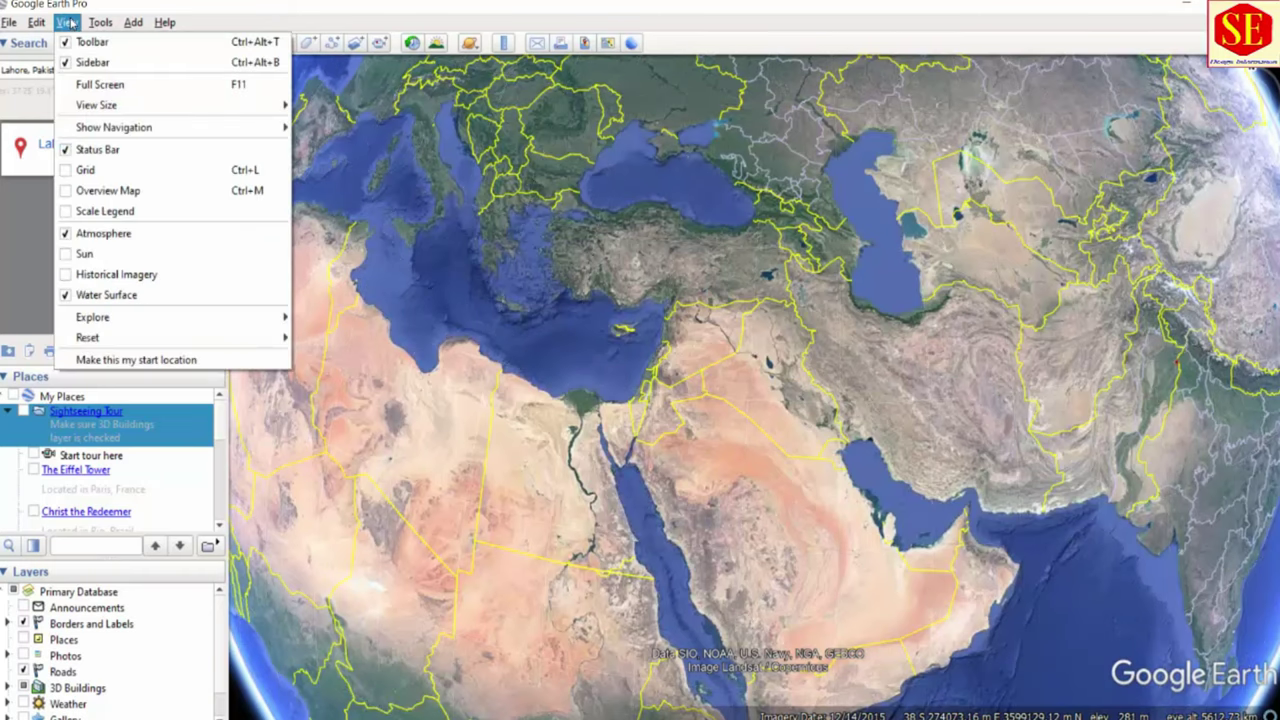
pyautogui.click(88, 170)
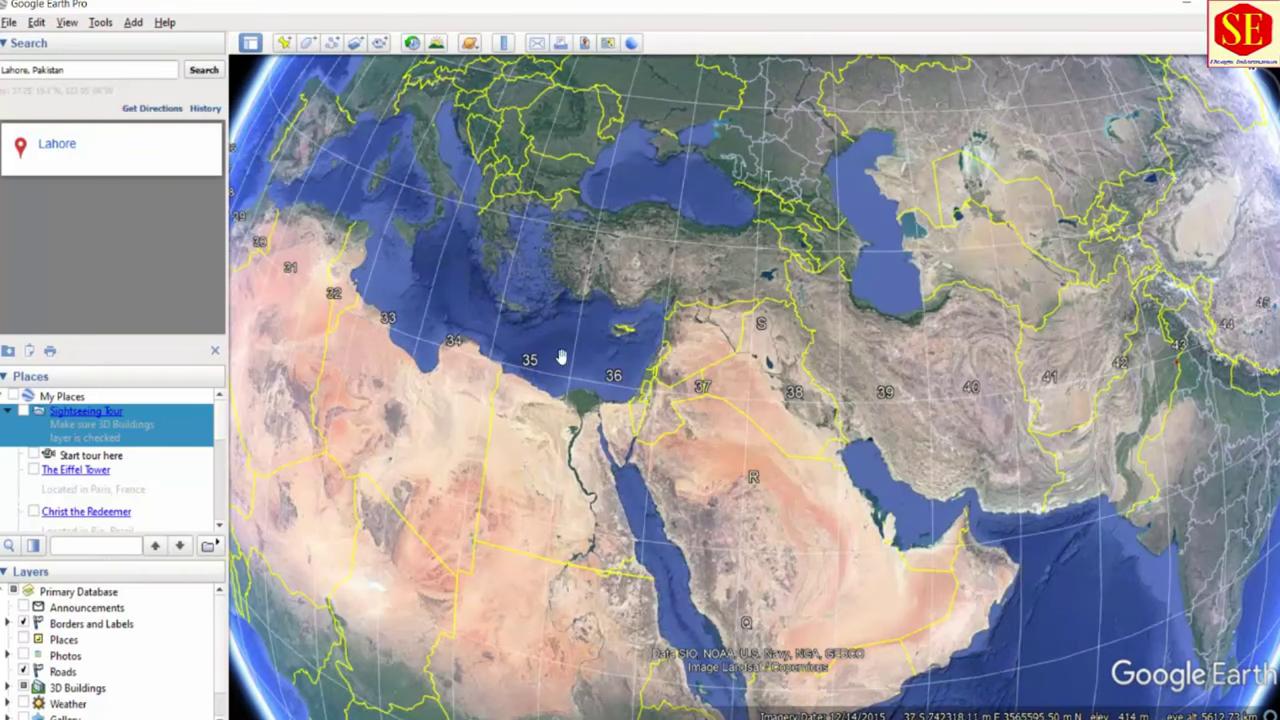
pyautogui.moveTo(628, 378)
pyautogui.mouseDown()
pyautogui.moveTo(745, 398)
pyautogui.moveTo(778, 390)
pyautogui.mouseUp()
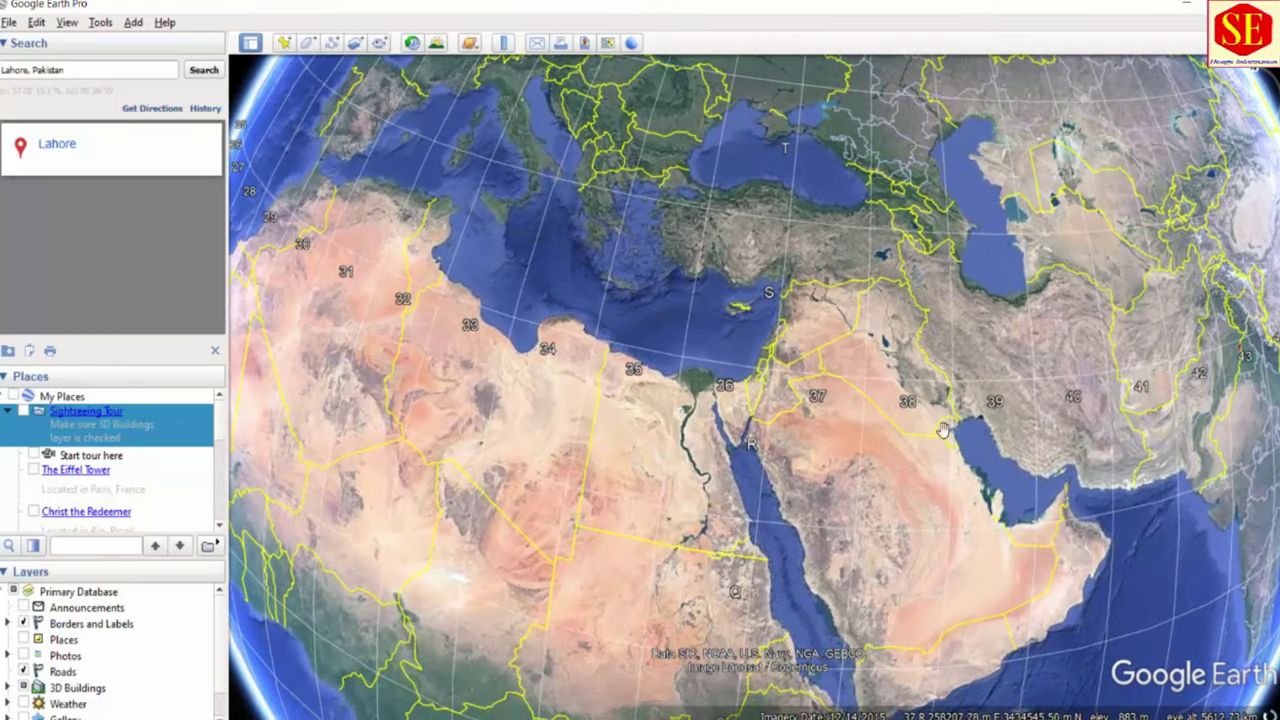
# Step: Search for 'Lahore, Pakistan' and fly to the city
pyautogui.click(89, 76)
pyautogui.hotkey('ctrl', 'a')
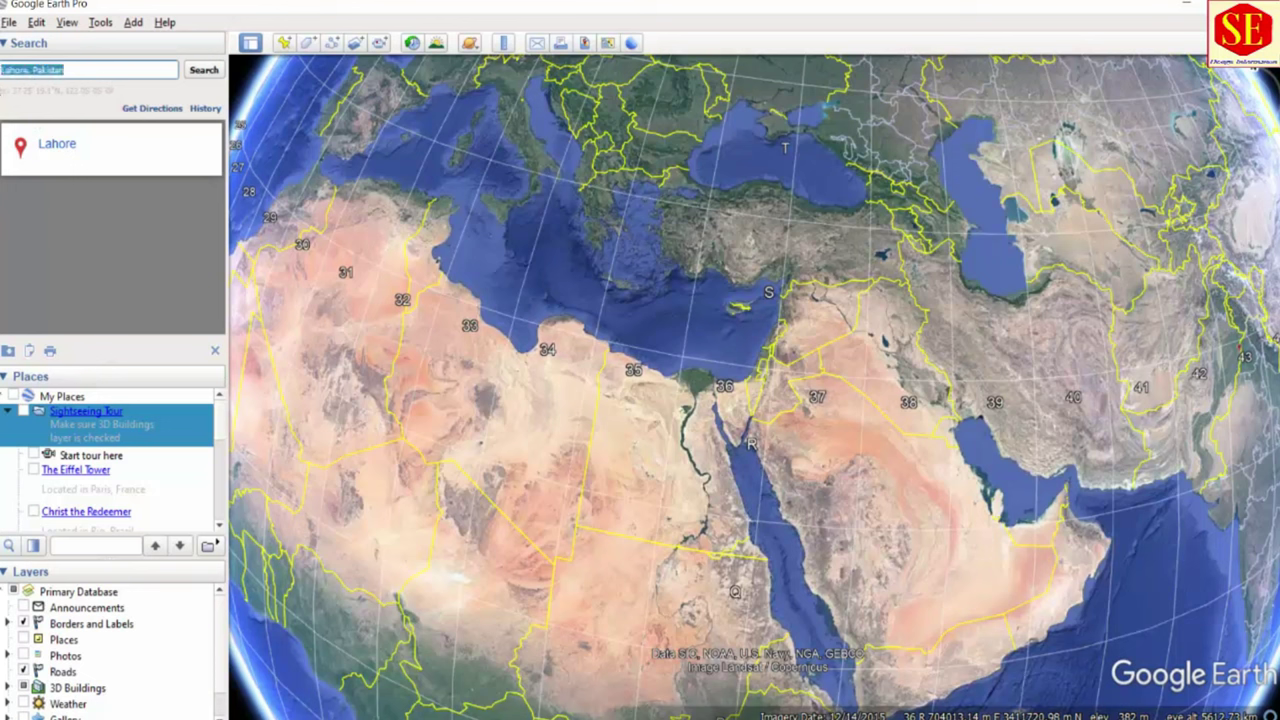
pyautogui.write('La')
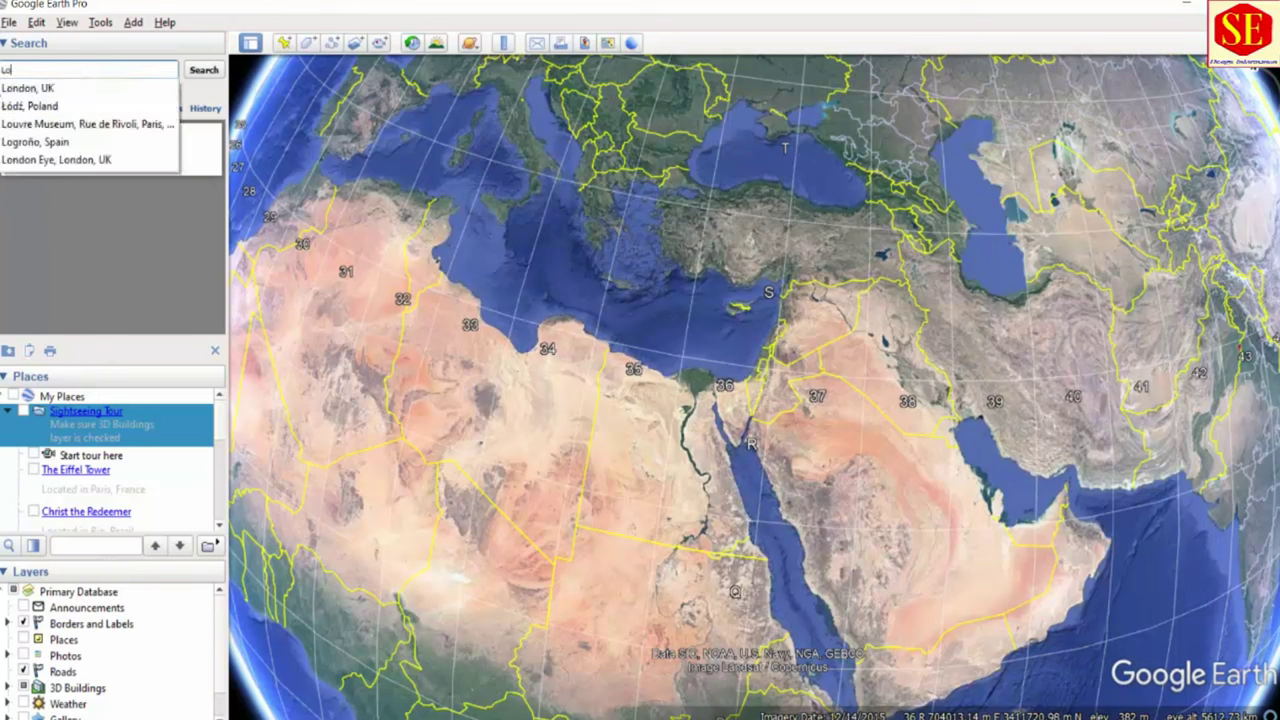
pyautogui.write('ro')
pyautogui.press('BackSpace')
pyautogui.press('BackSpace')
pyautogui.press('BackSpace')
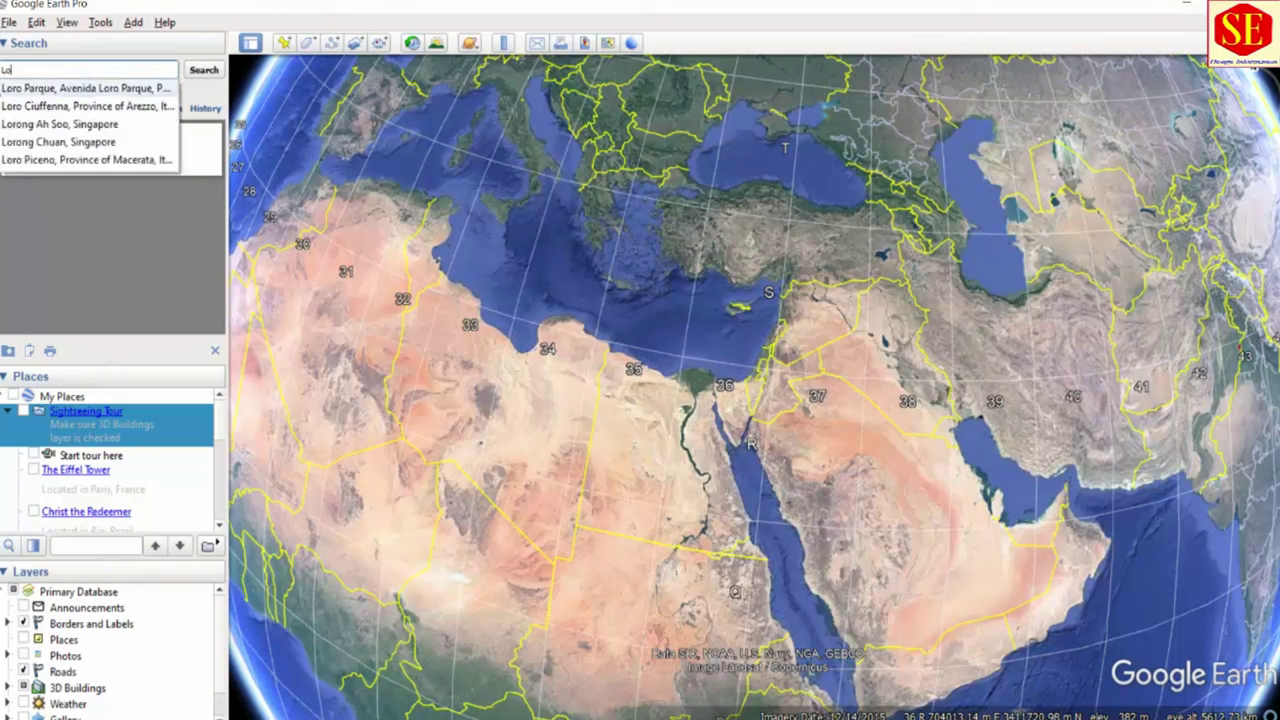
pyautogui.press('BackSpace')
pyautogui.write('Lah')
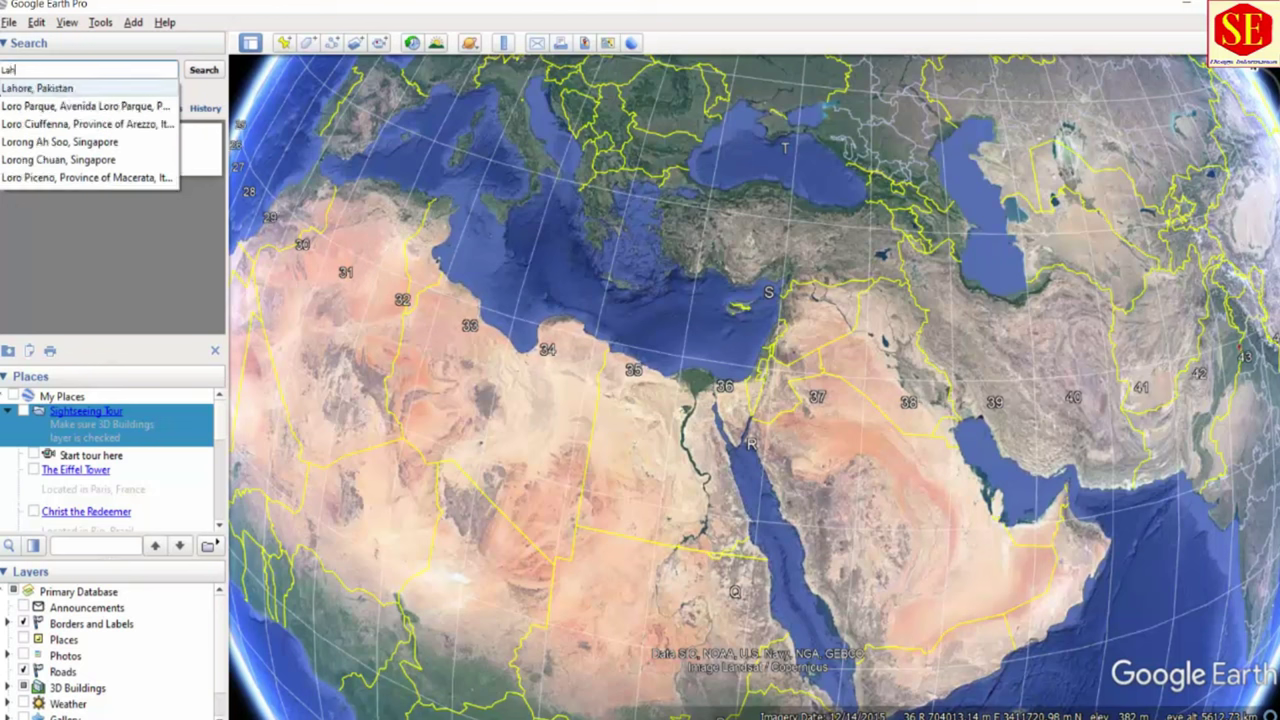
pyautogui.write('ore,')
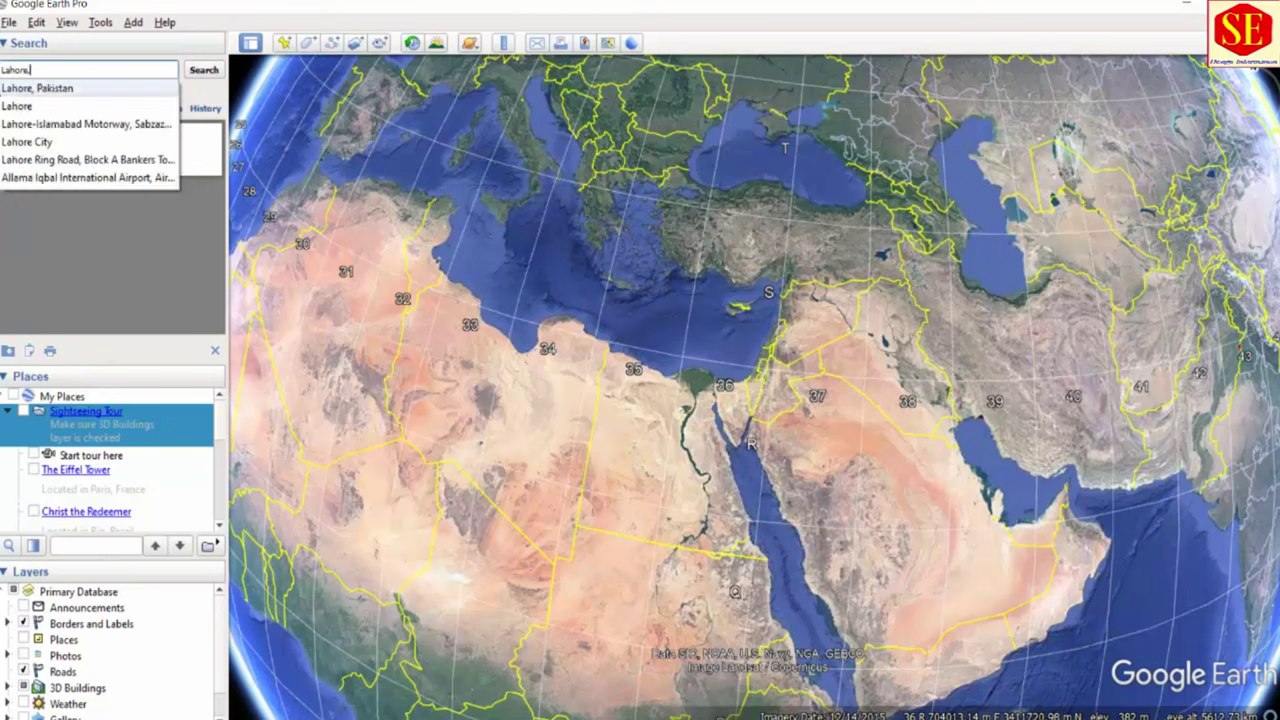
pyautogui.write('pakis')
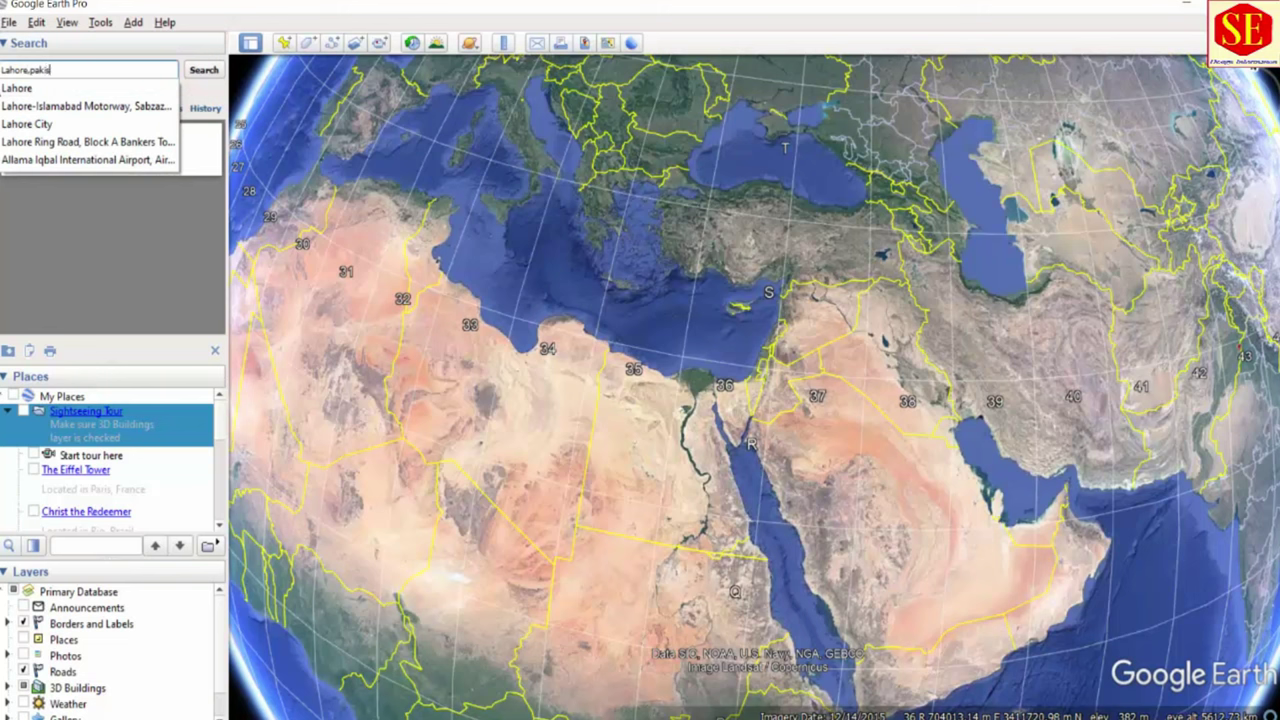
pyautogui.write('ta')
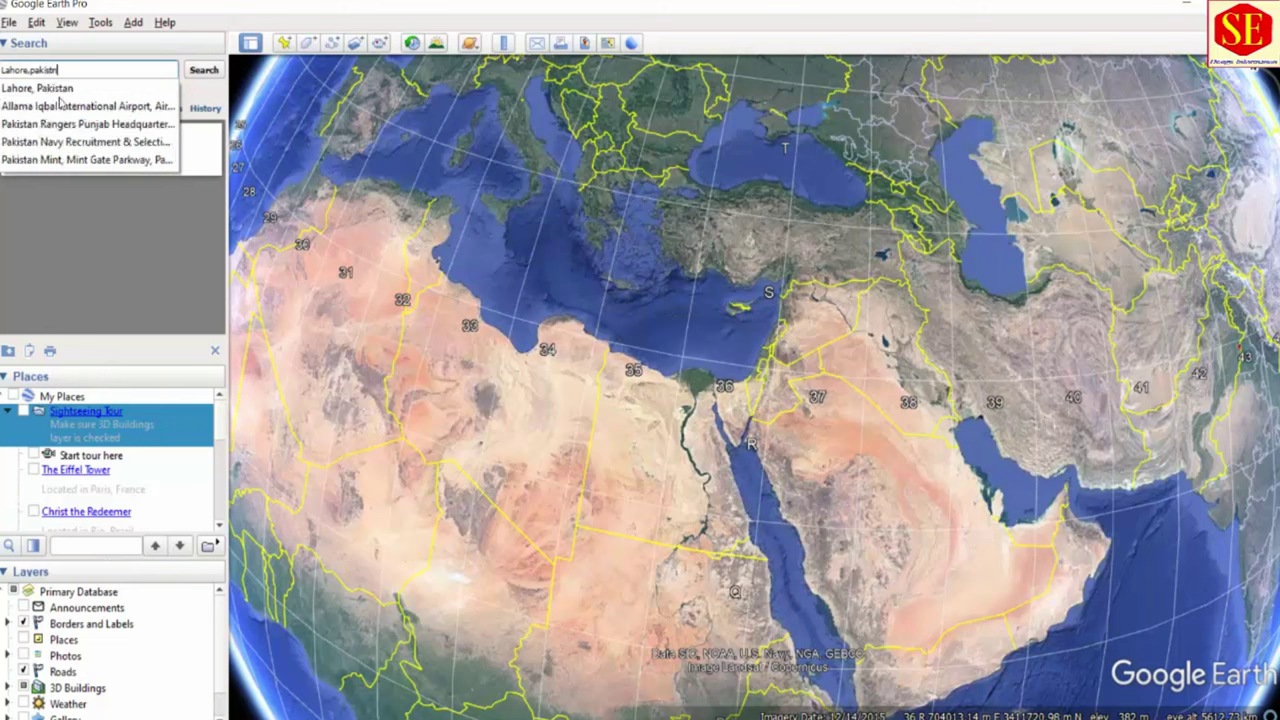
pyautogui.click(59, 91)
pyautogui.click(205, 69)
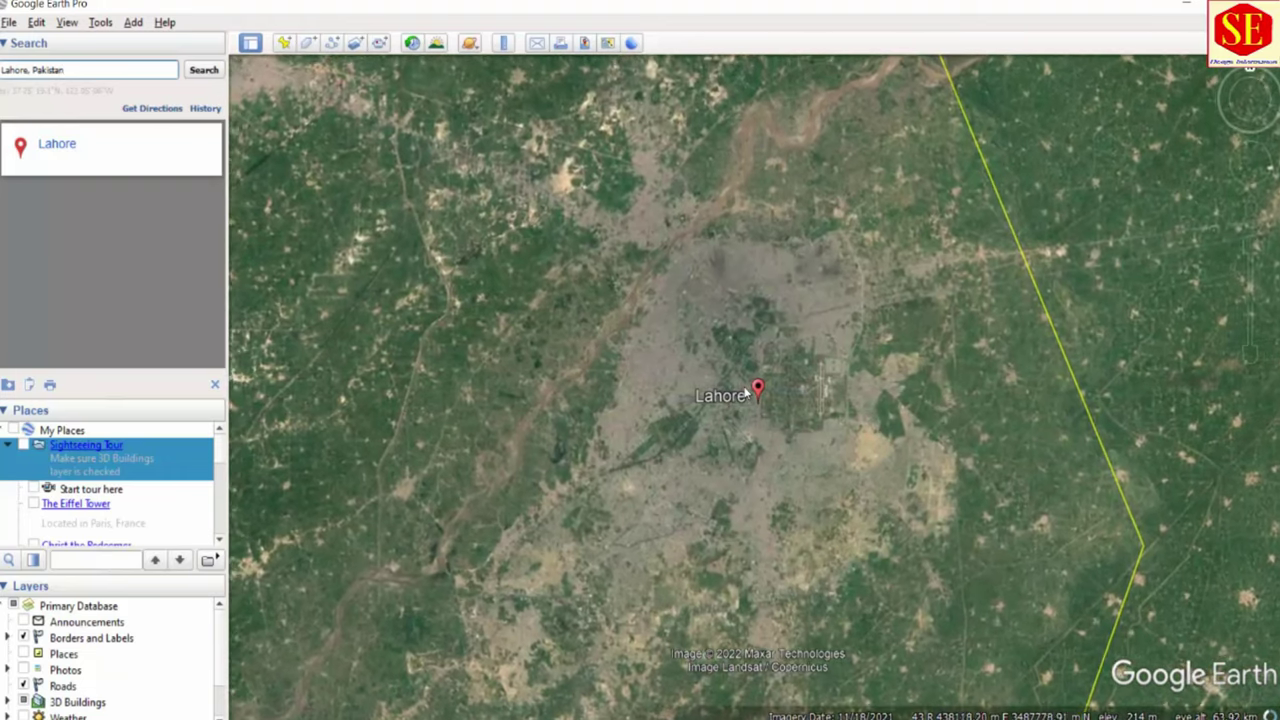
# Step: Add a new placemark and move it up and right of Lahore
pyautogui.click(285, 45)
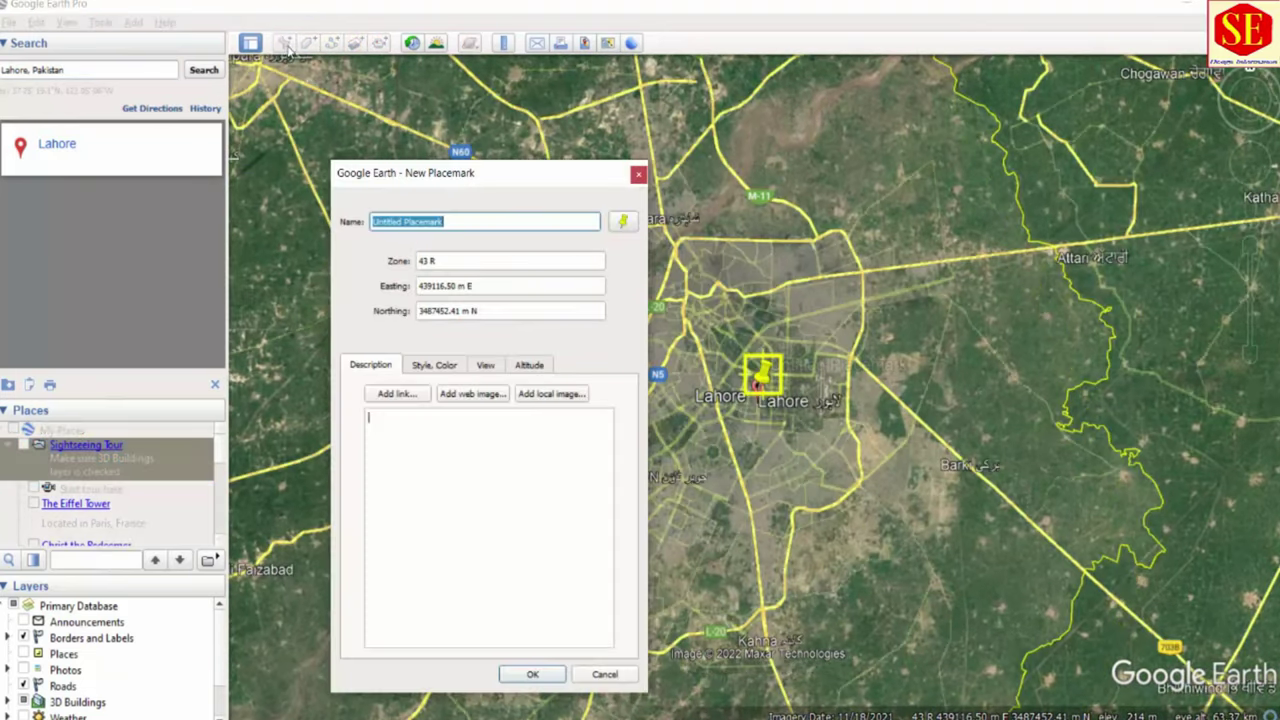
pyautogui.moveTo(762, 378)
pyautogui.mouseDown()
pyautogui.moveTo(830, 335)
pyautogui.moveTo(765, 395)
pyautogui.mouseUp()
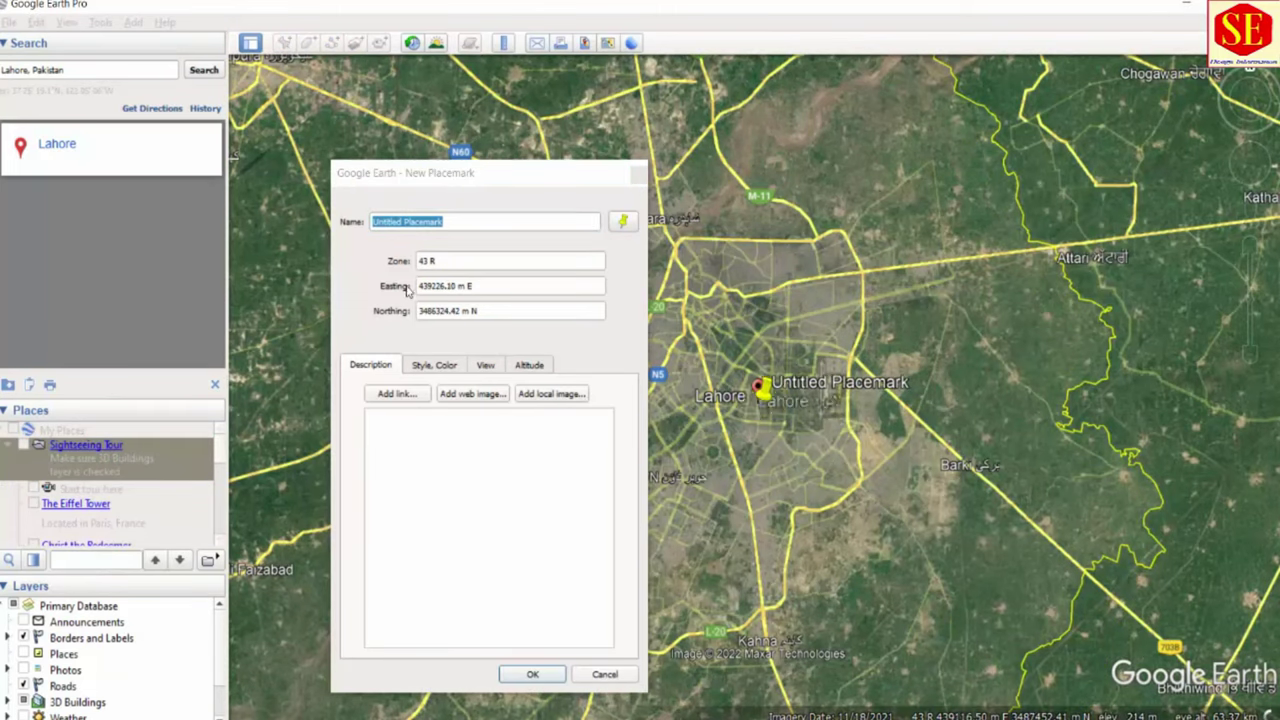
pyautogui.moveTo(762, 390)
pyautogui.mouseDown()
pyautogui.moveTo(808, 380)
pyautogui.moveTo(770, 360)
pyautogui.mouseUp()
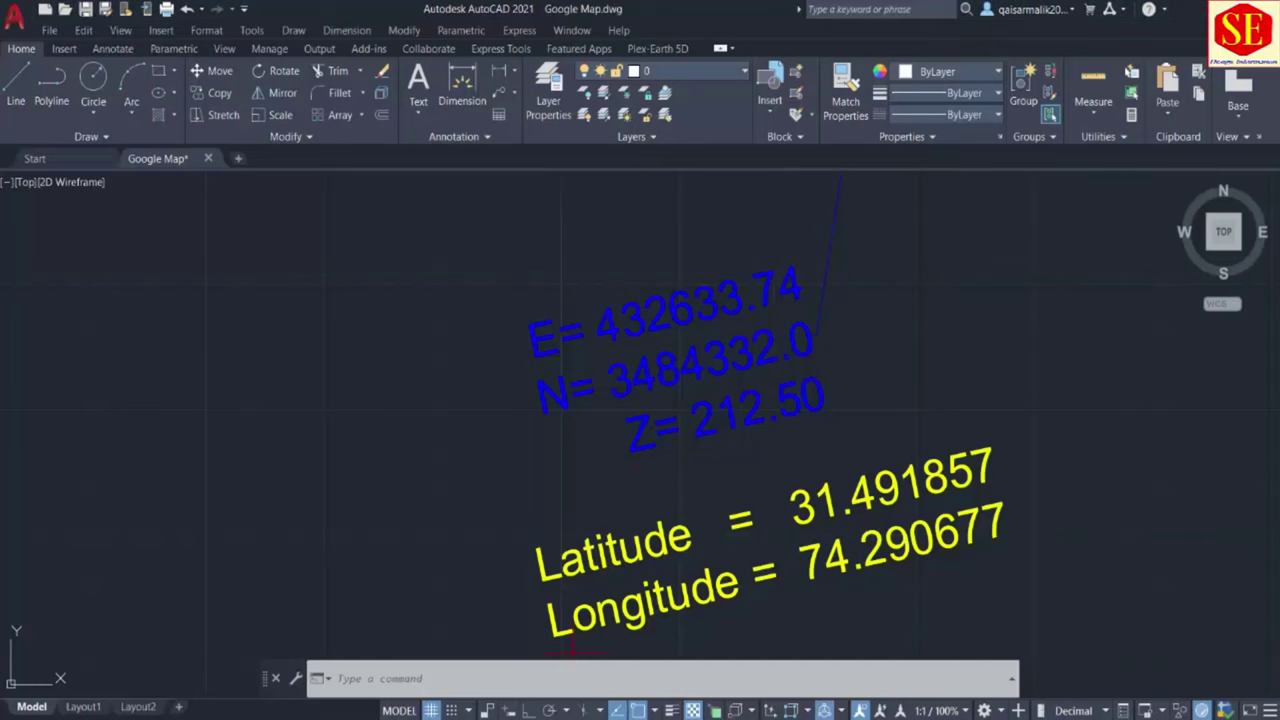
# Step: Copy easting 432633.74 from the AutoCAD label into the placemark's Easting field
pyautogui.doubleClick(617, 325)
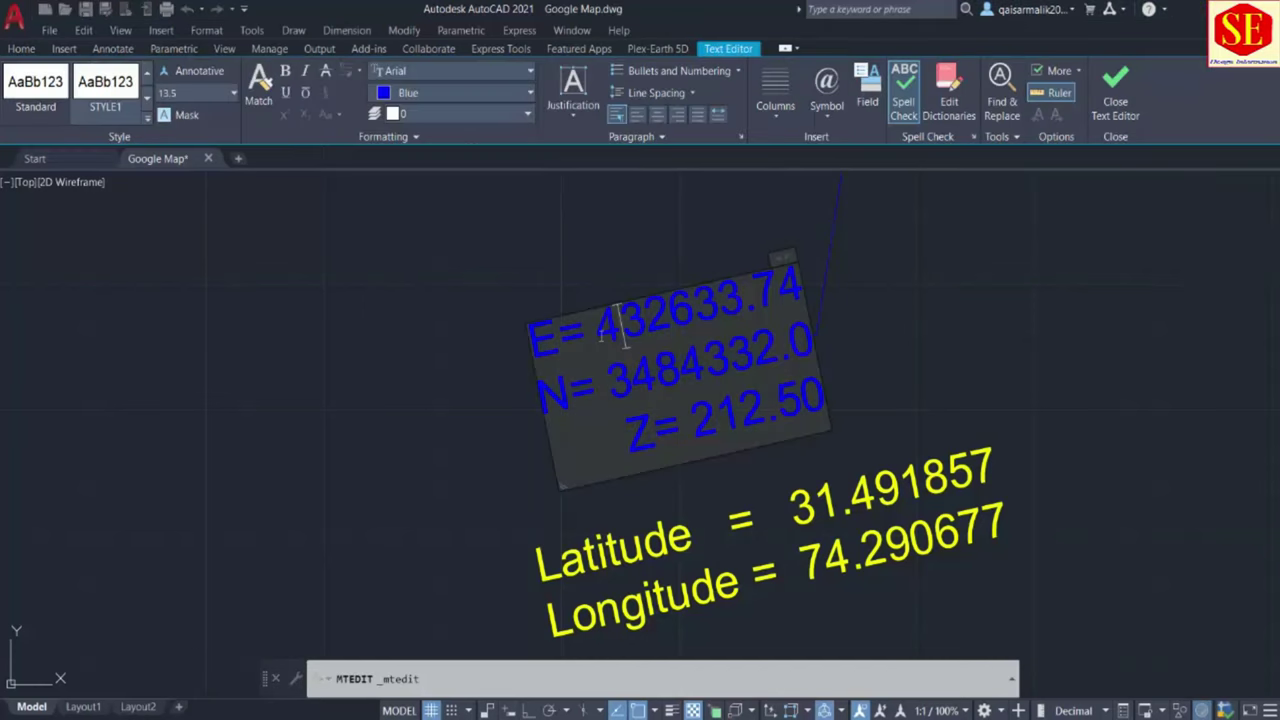
pyautogui.moveTo(598, 328); pyautogui.dragTo(772, 302)
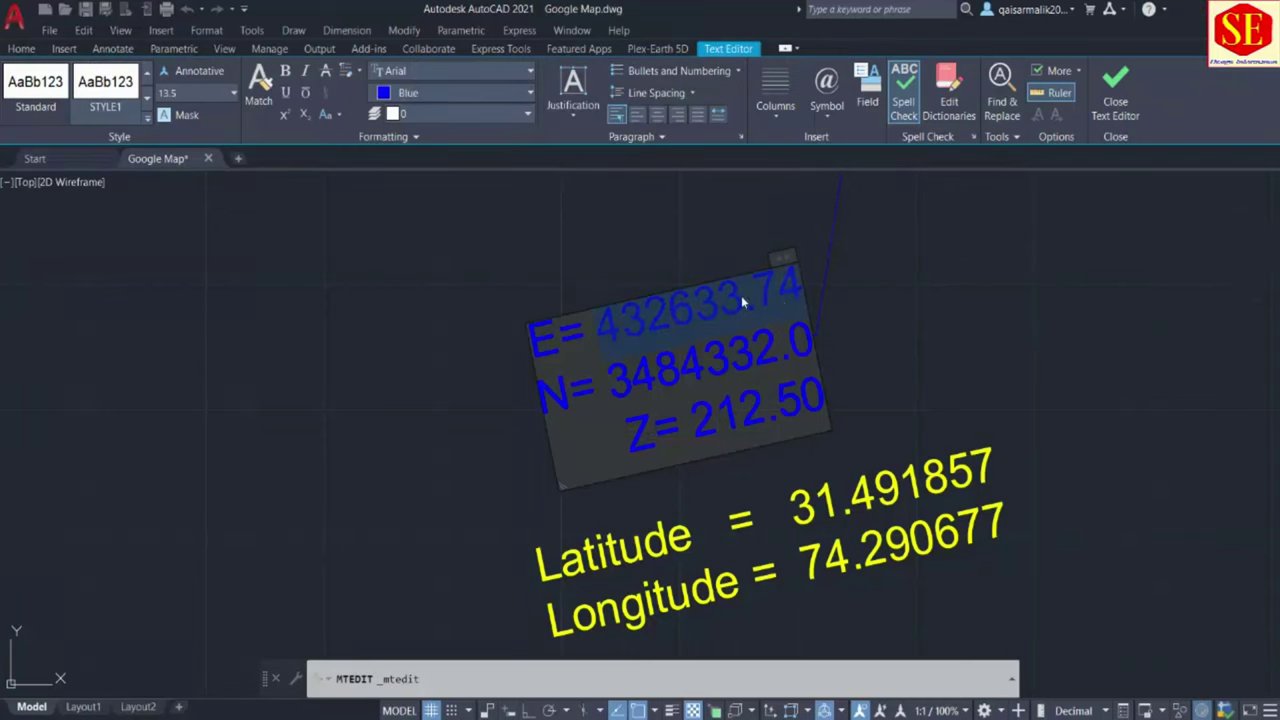
pyautogui.rightClick(741, 295)
pyautogui.click(790, 338)
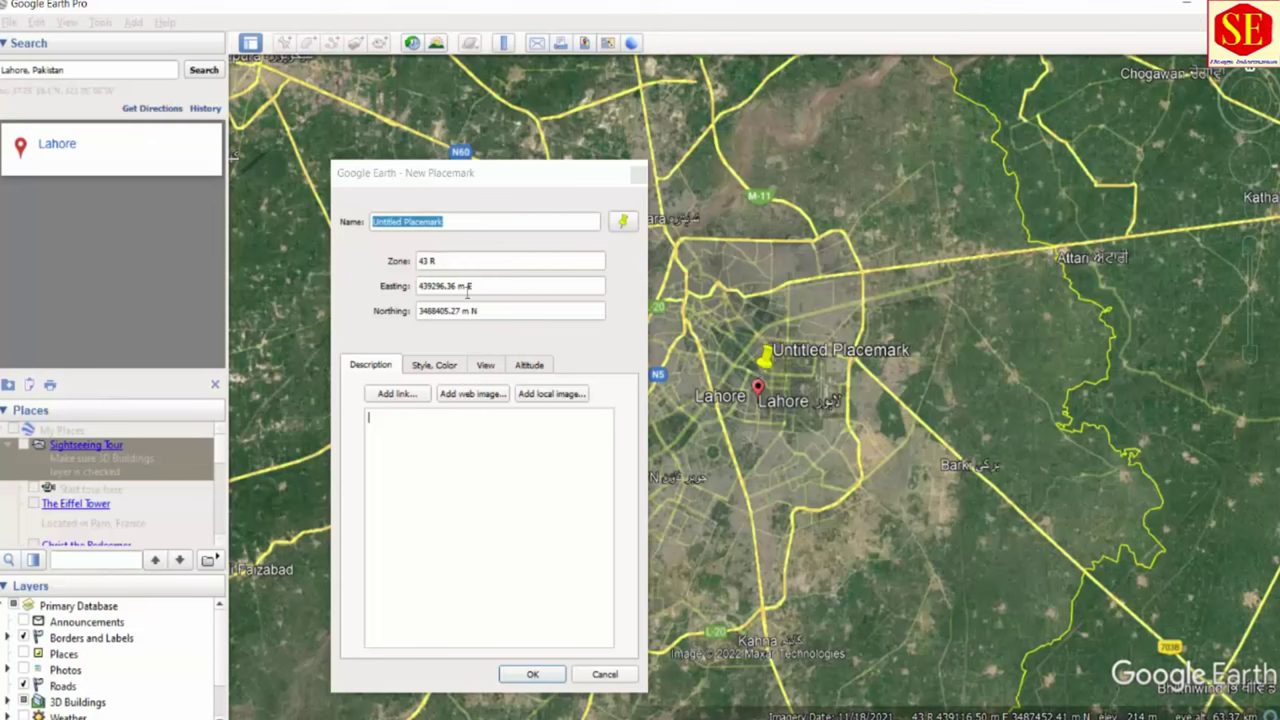
pyautogui.moveTo(457, 286); pyautogui.dragTo(403, 287)
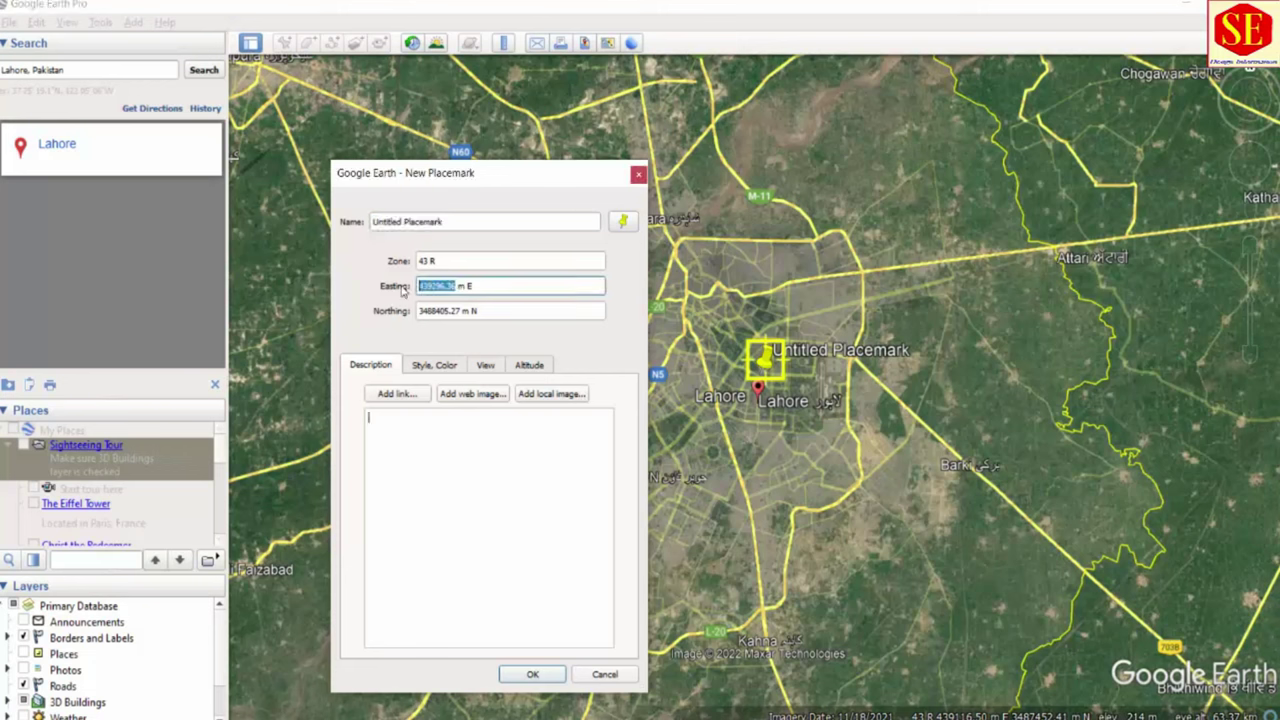
pyautogui.rightClick(430, 282)
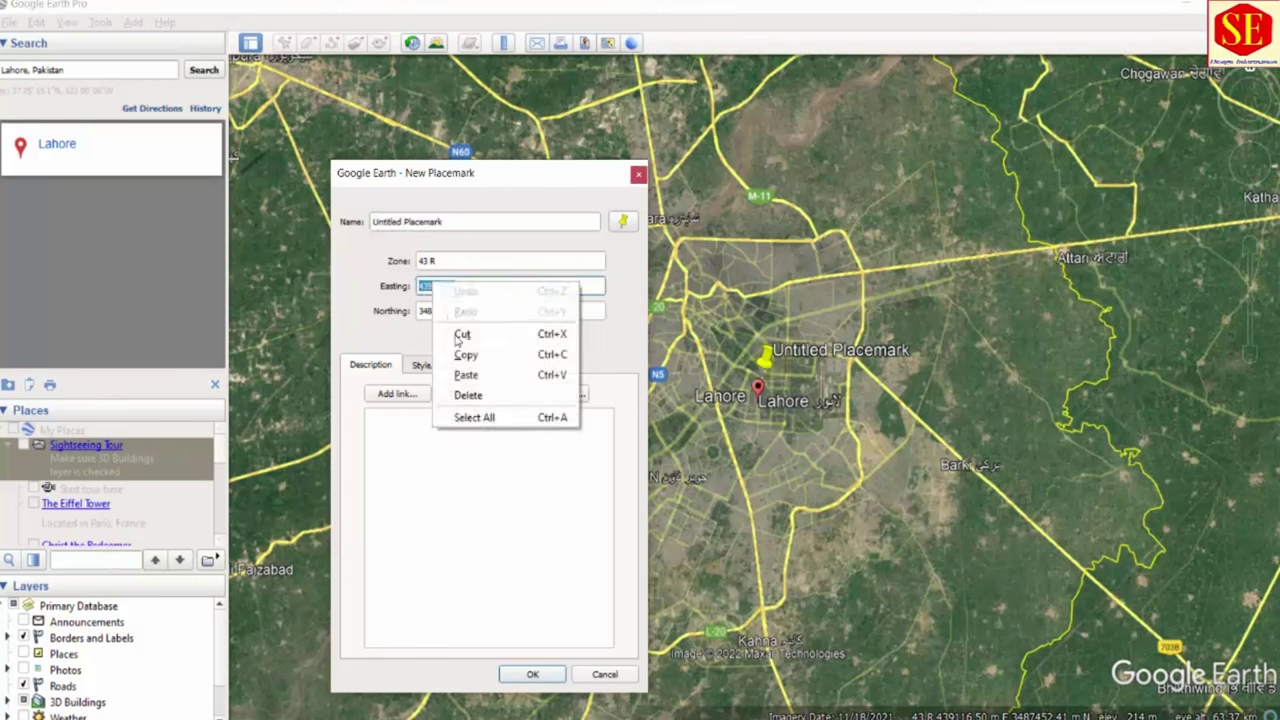
pyautogui.click(469, 381)
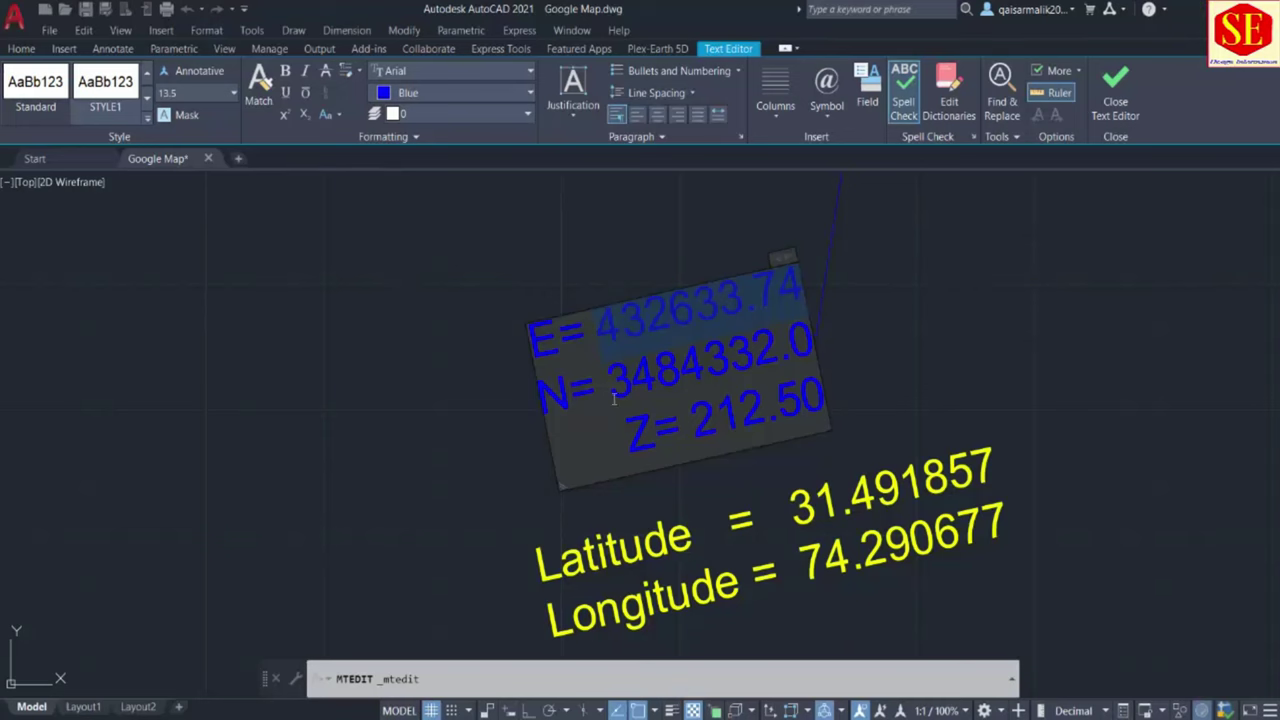
pyautogui.click(620, 387)
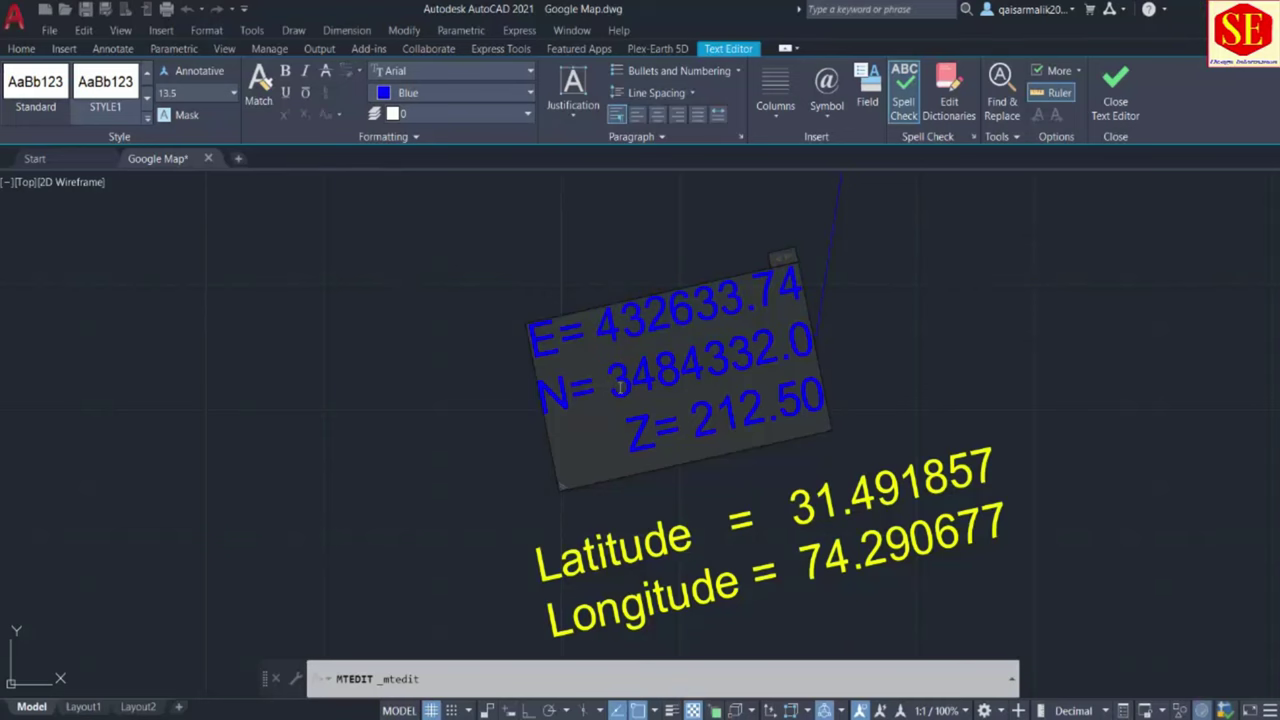
# Step: Copy northing 3484332.0 from the label into the placemark's Northing field
pyautogui.moveTo(648, 374); pyautogui.dragTo(804, 349)
pyautogui.rightClick(792, 352)
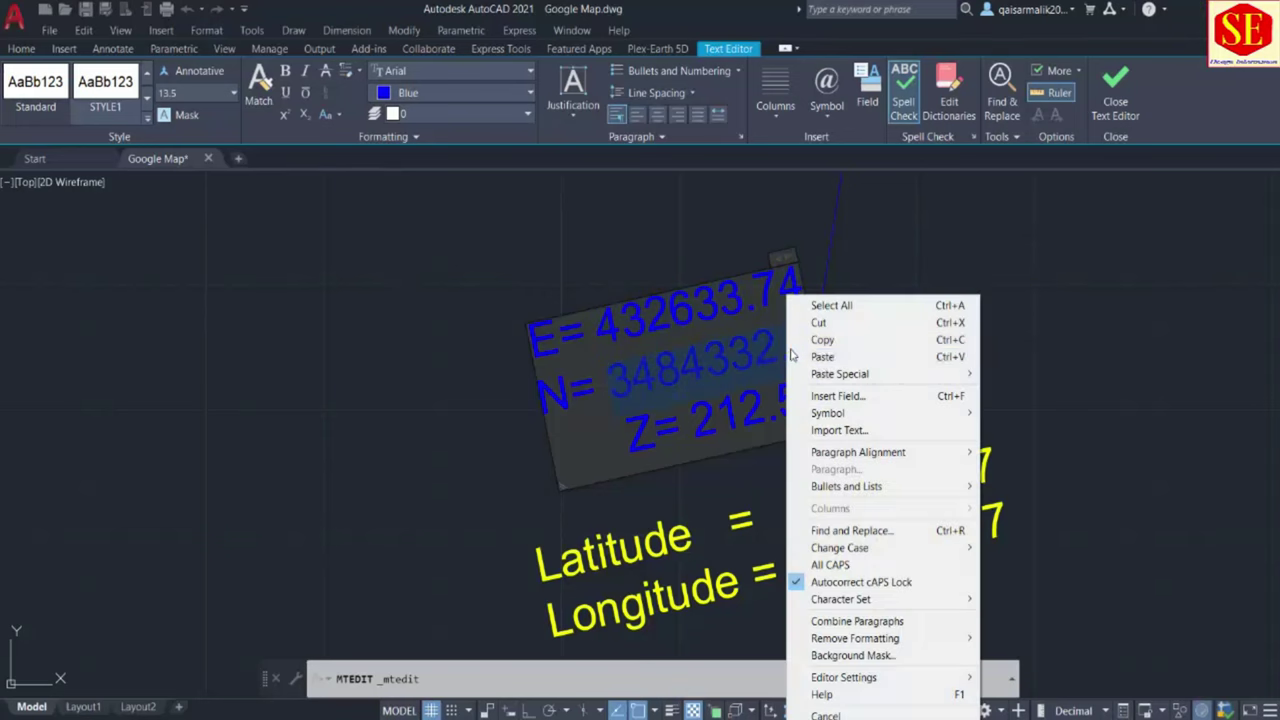
pyautogui.click(830, 339)
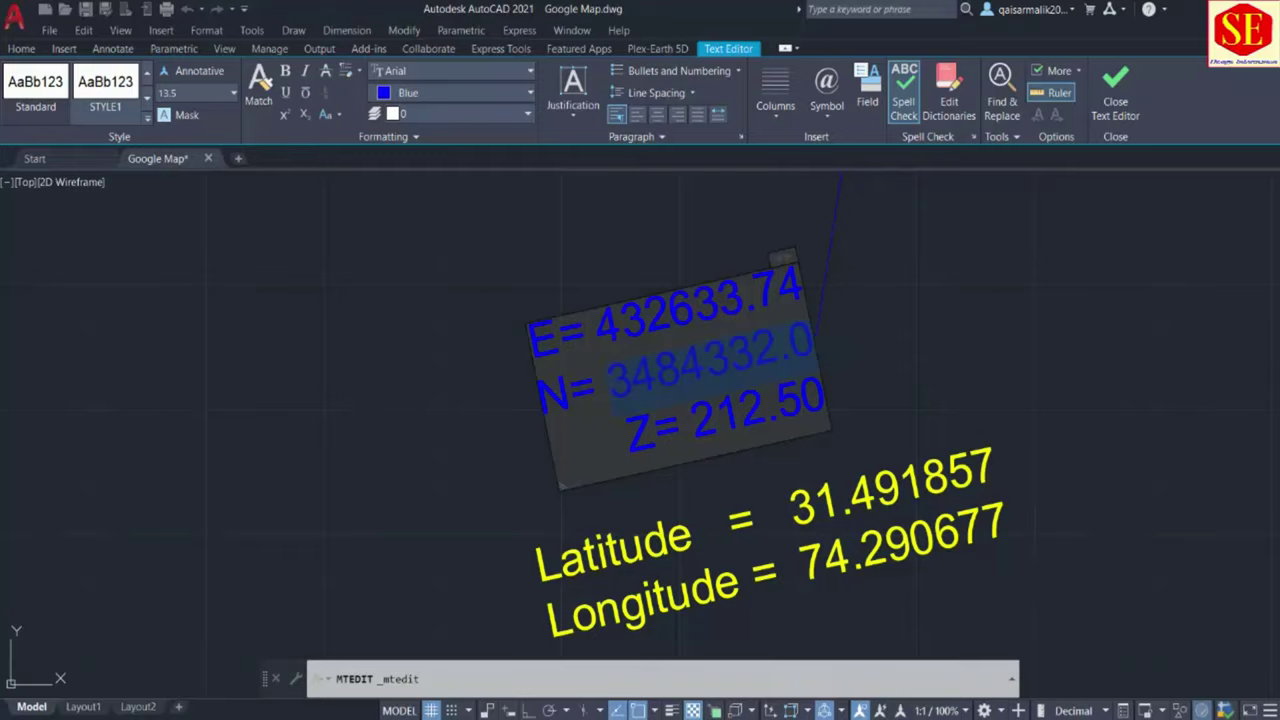
pyautogui.hotkey('alt', 'Tab')
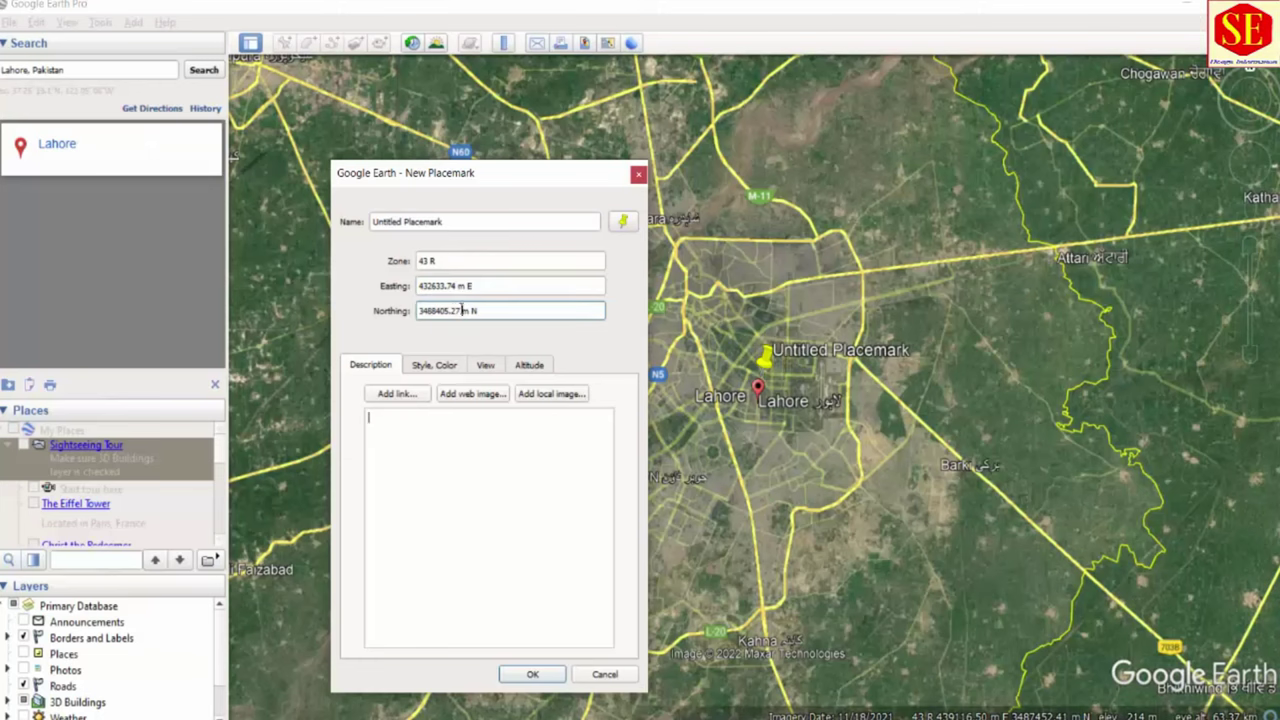
pyautogui.moveTo(462, 310); pyautogui.dragTo(392, 316)
pyautogui.rightClick(434, 312)
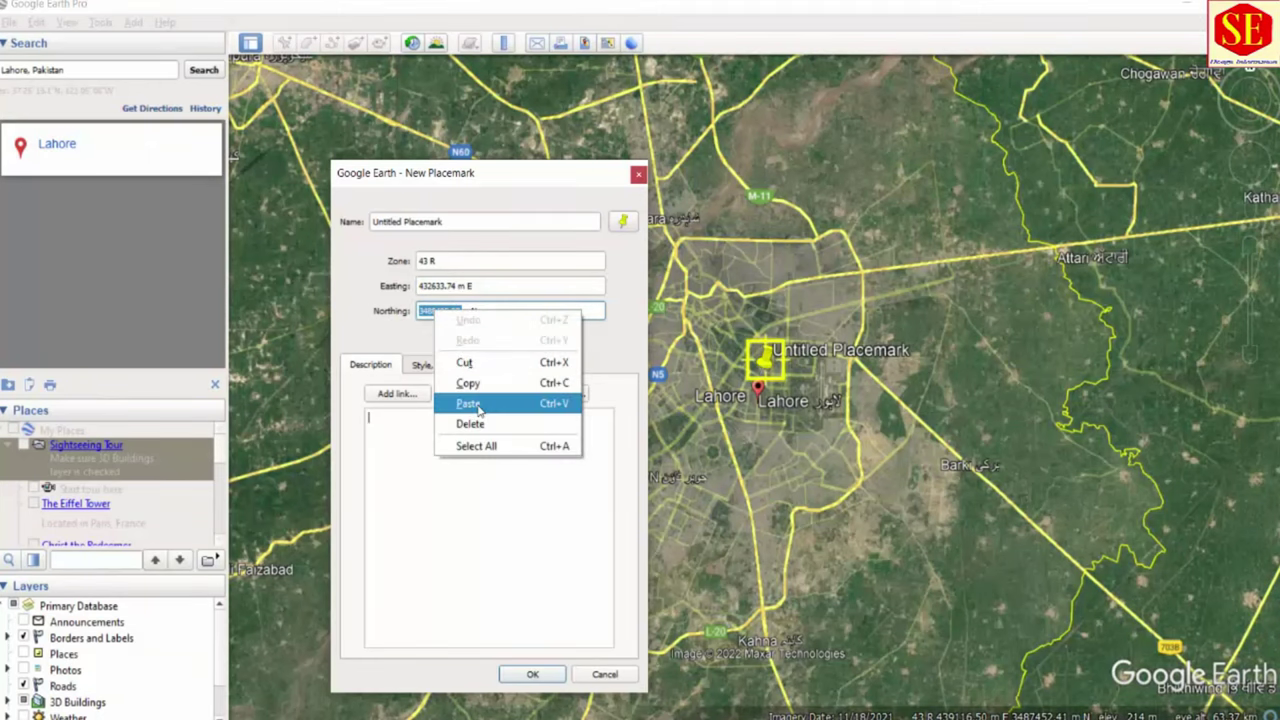
pyautogui.click(479, 404)
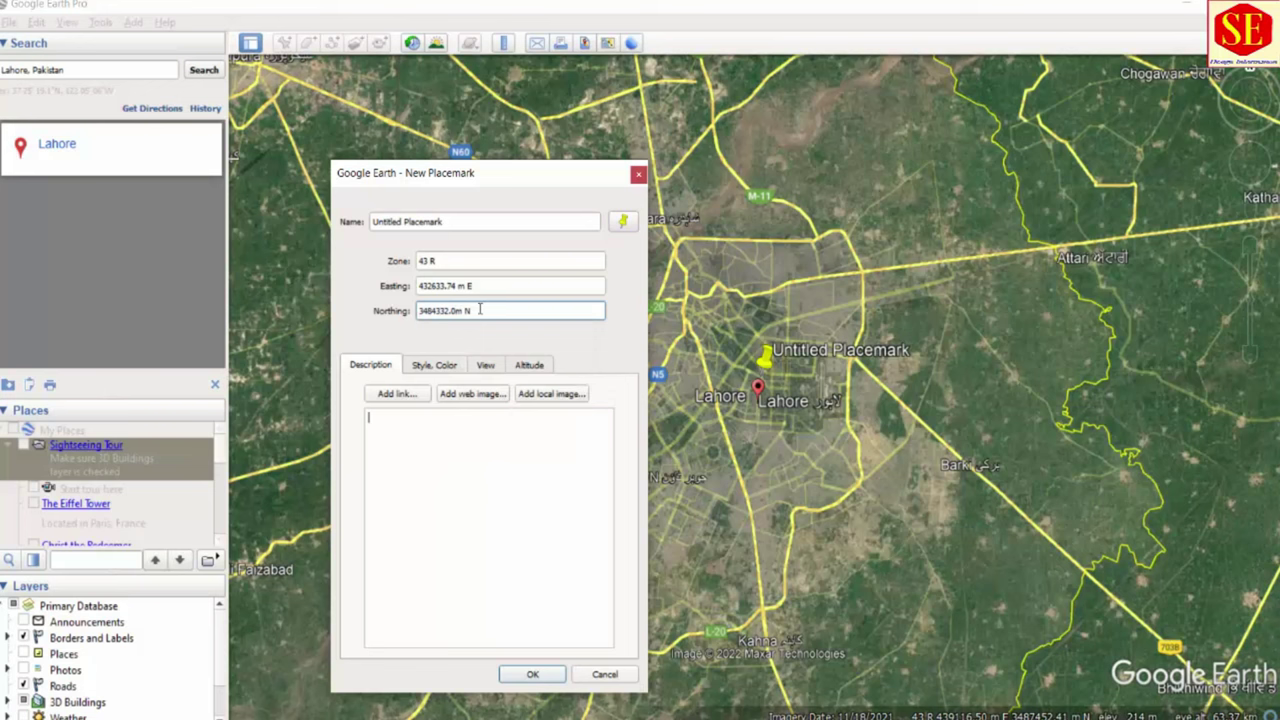
# Step: Confirm the placemark and zoom in close on it beside Canal Road
pyautogui.click(528, 674)
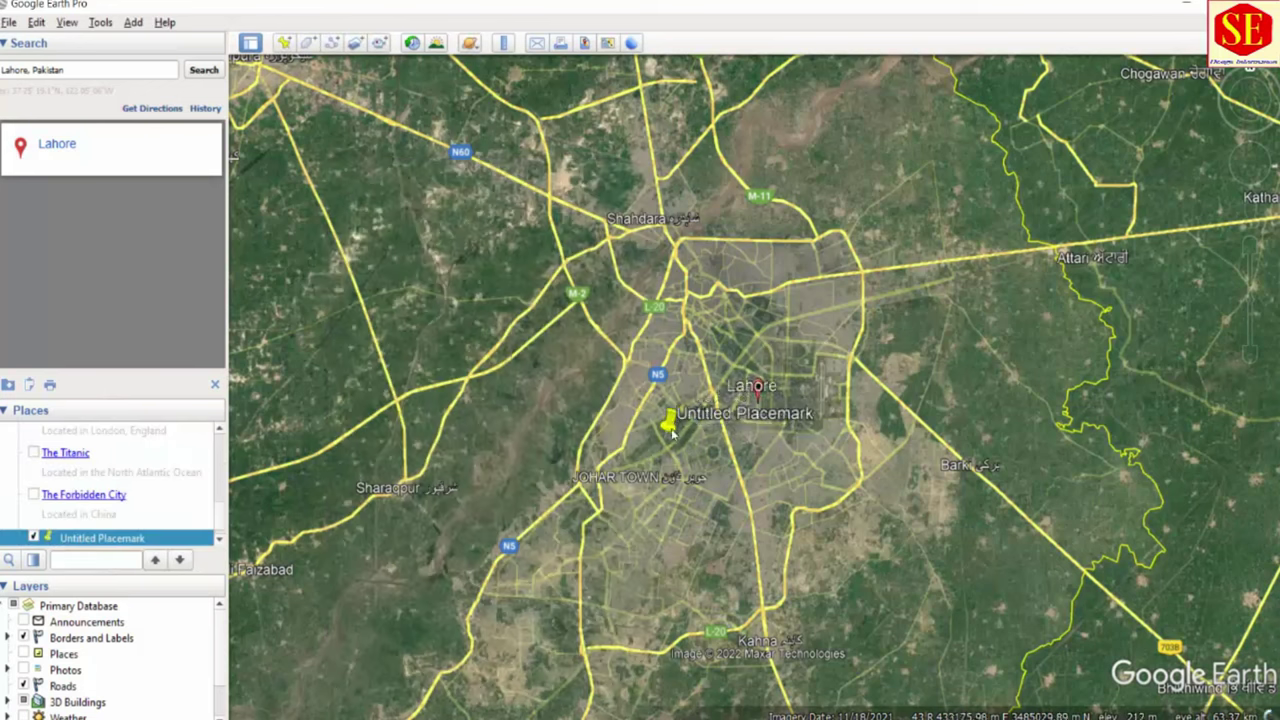
pyautogui.scroll(5, 670, 432)
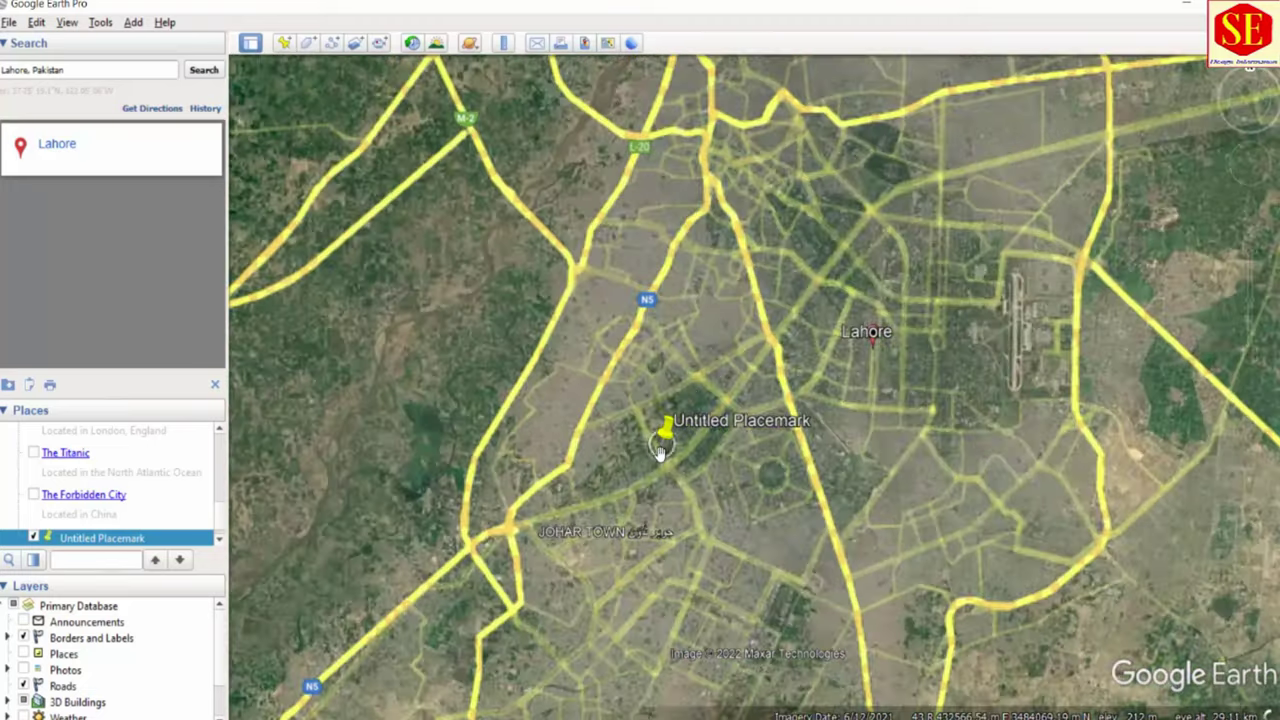
pyautogui.scroll(3, 657, 491)
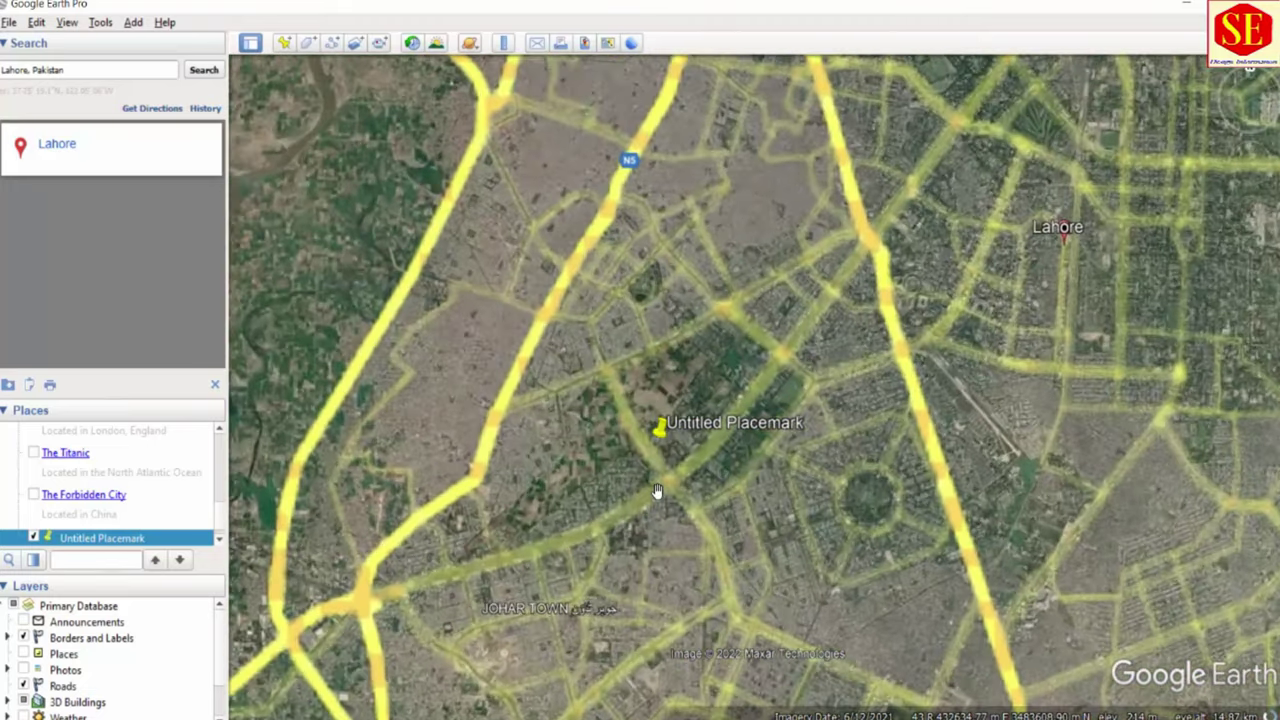
pyautogui.scroll(2, 657, 491)
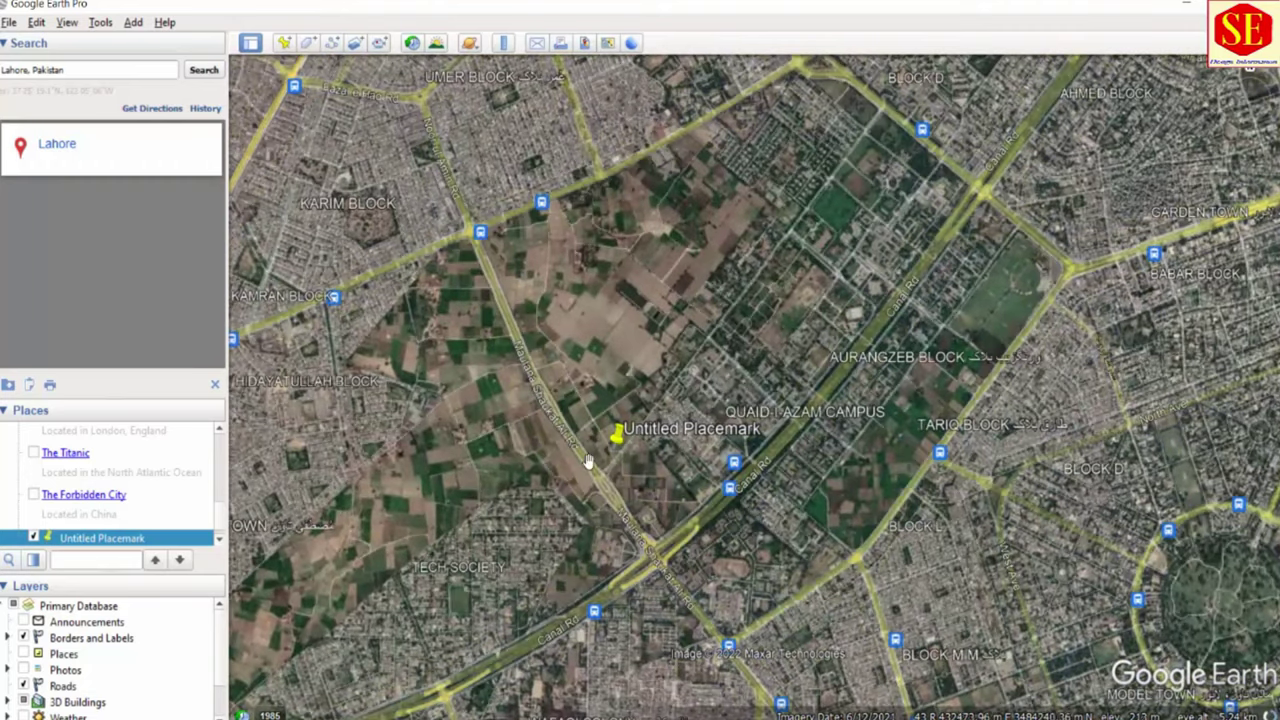
pyautogui.scroll(3, 620, 444)
pyautogui.scroll(3, 620, 444)
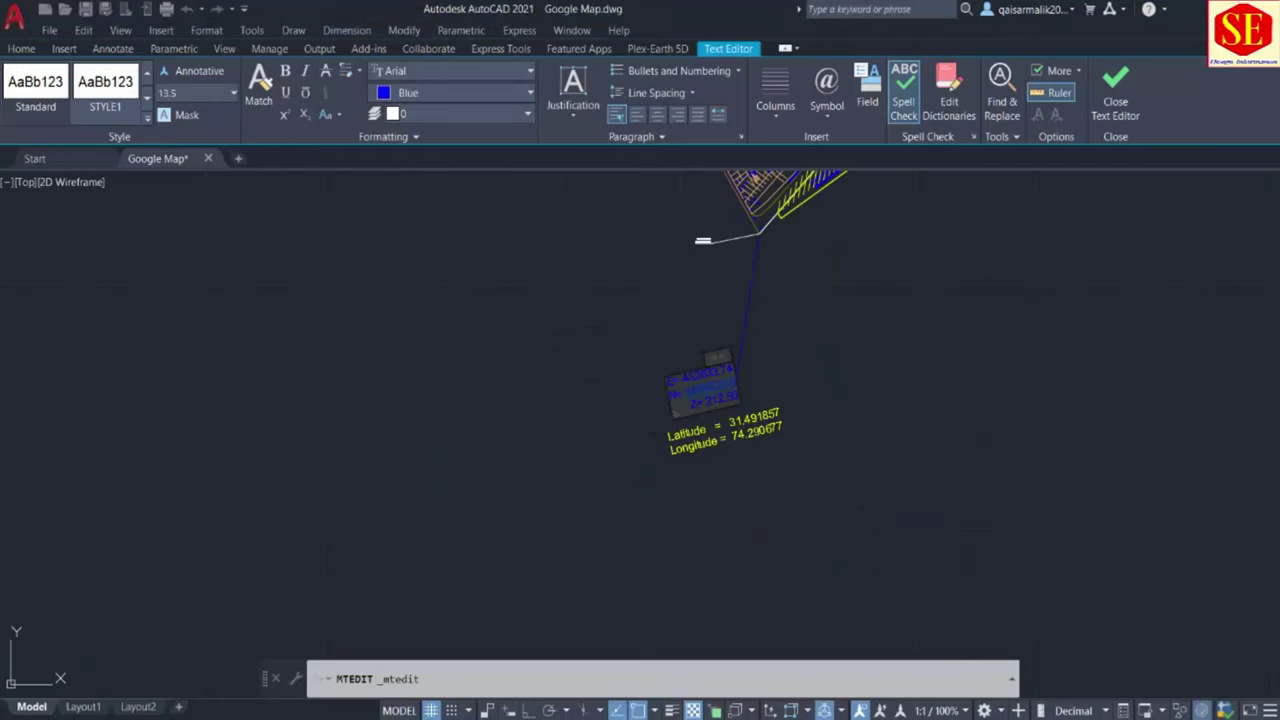
# Step: Exit the text edit and pan to the plan's south-end coordinate labels
pyautogui.press('Escape')
pyautogui.moveTo(761, 252); pyautogui.dragTo(716, 507, button='middle')
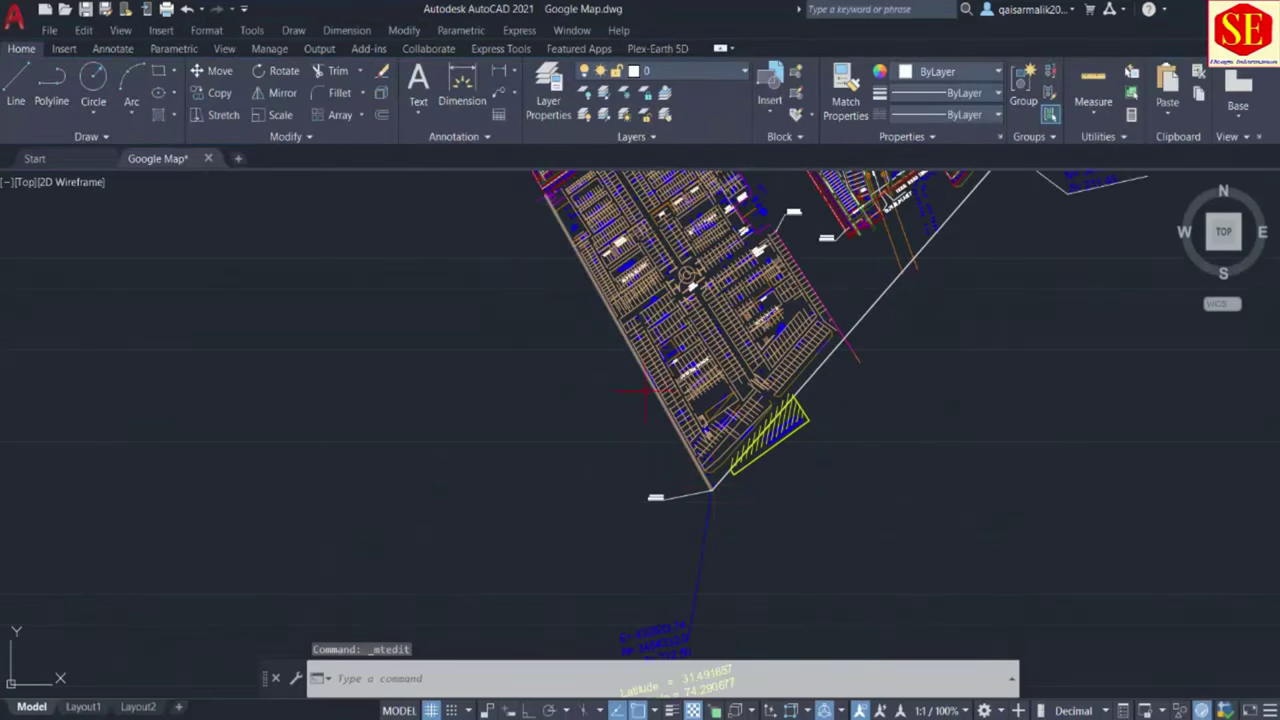
pyautogui.moveTo(290, 180)
pyautogui.mouseDown(button='middle')
pyautogui.moveTo(373, 315)
pyautogui.moveTo(425, 470)
pyautogui.mouseUp(button='middle')
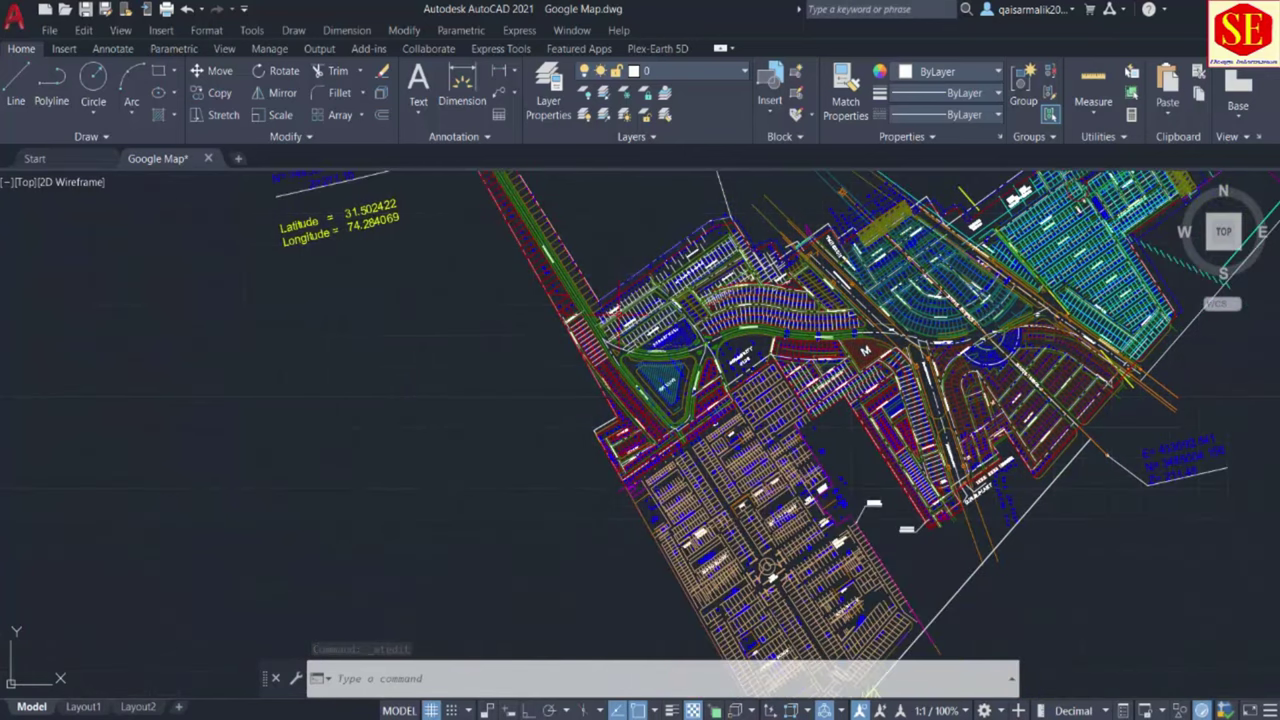
pyautogui.scroll(-3, 605, 400)
pyautogui.scroll(2, 700, 600)
pyautogui.moveTo(722, 568); pyautogui.dragTo(742, 492, button='middle')
pyautogui.scroll(5, 731, 543)
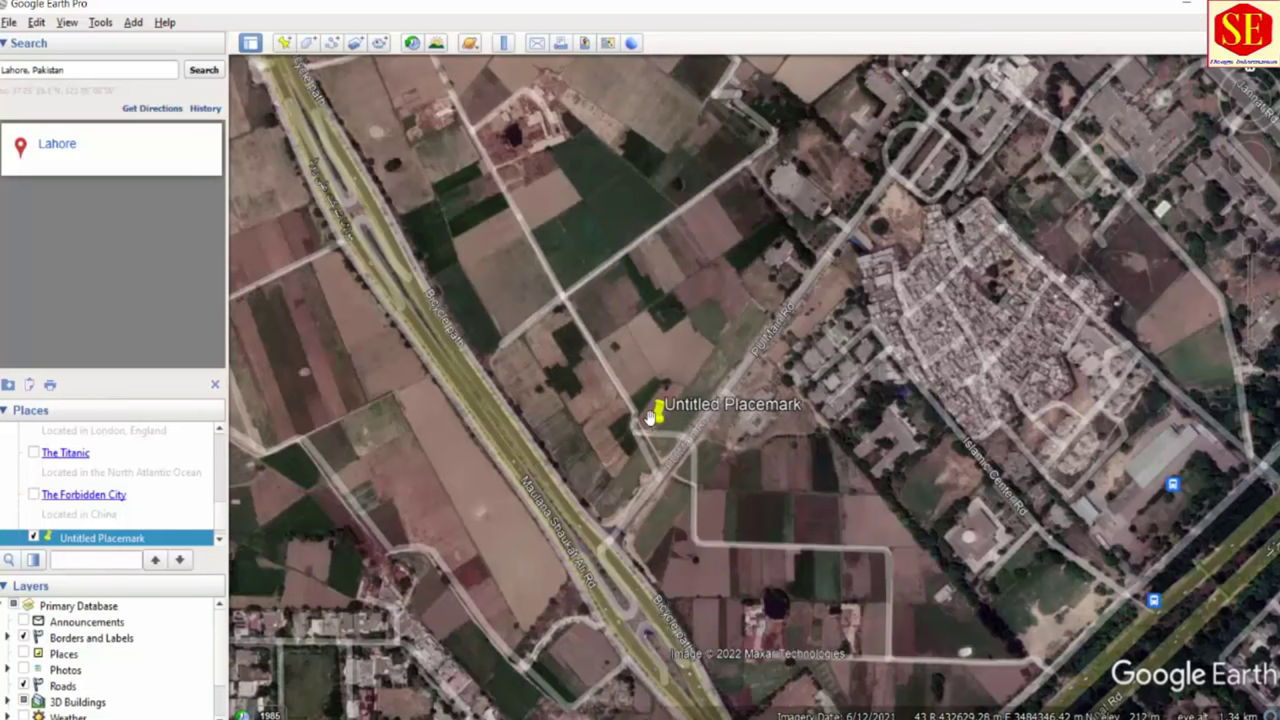
# Step: Set Google Earth's Show Lat/Long option to Decimal Degrees
pyautogui.click(100, 22)
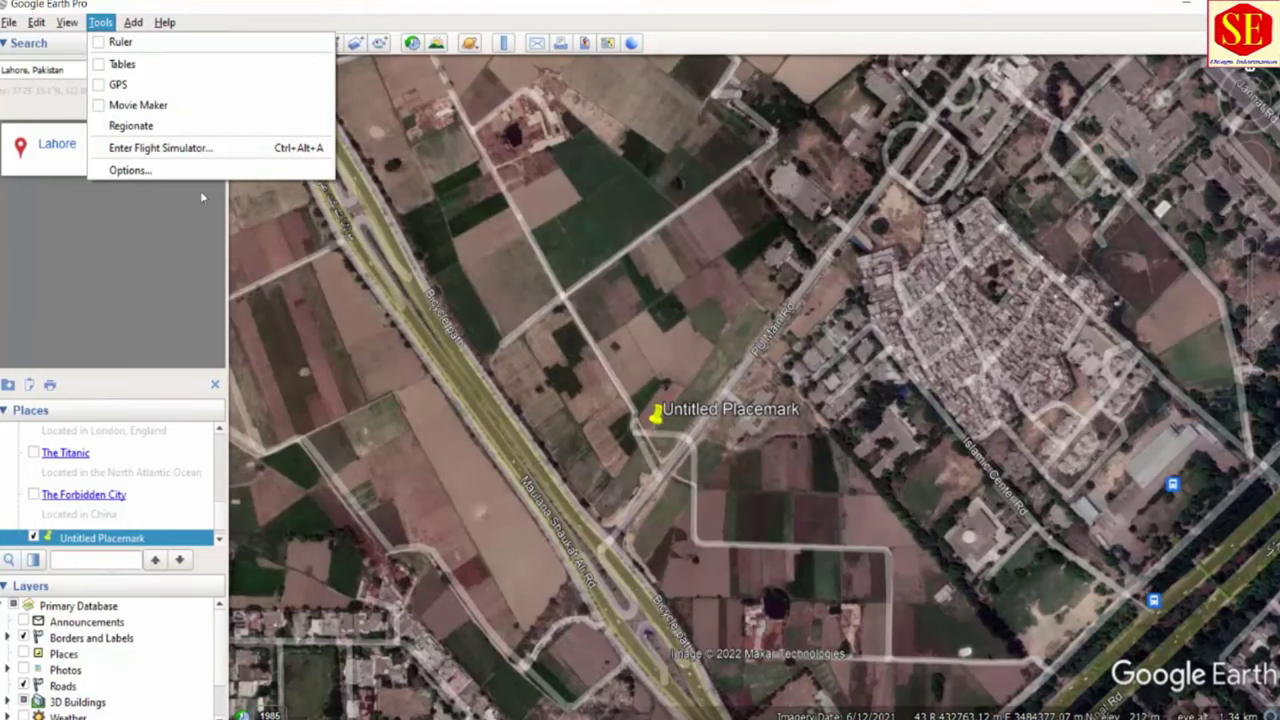
pyautogui.click(151, 172)
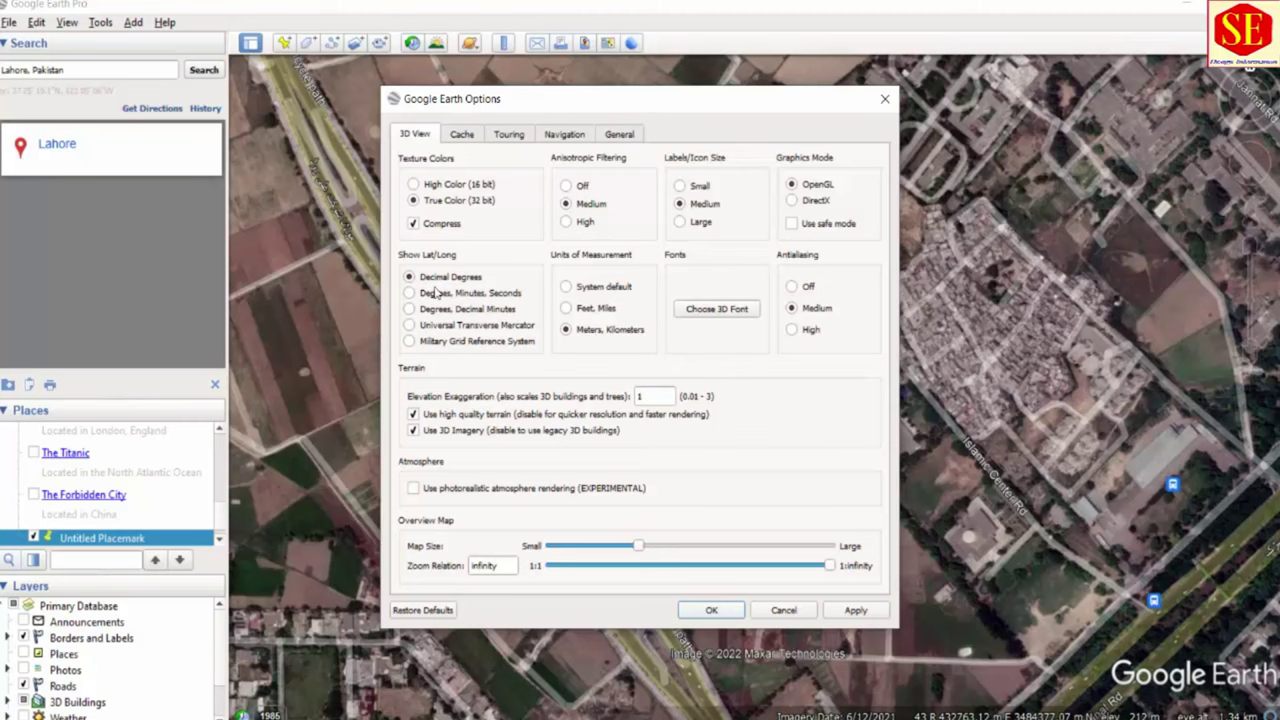
pyautogui.click(855, 610)
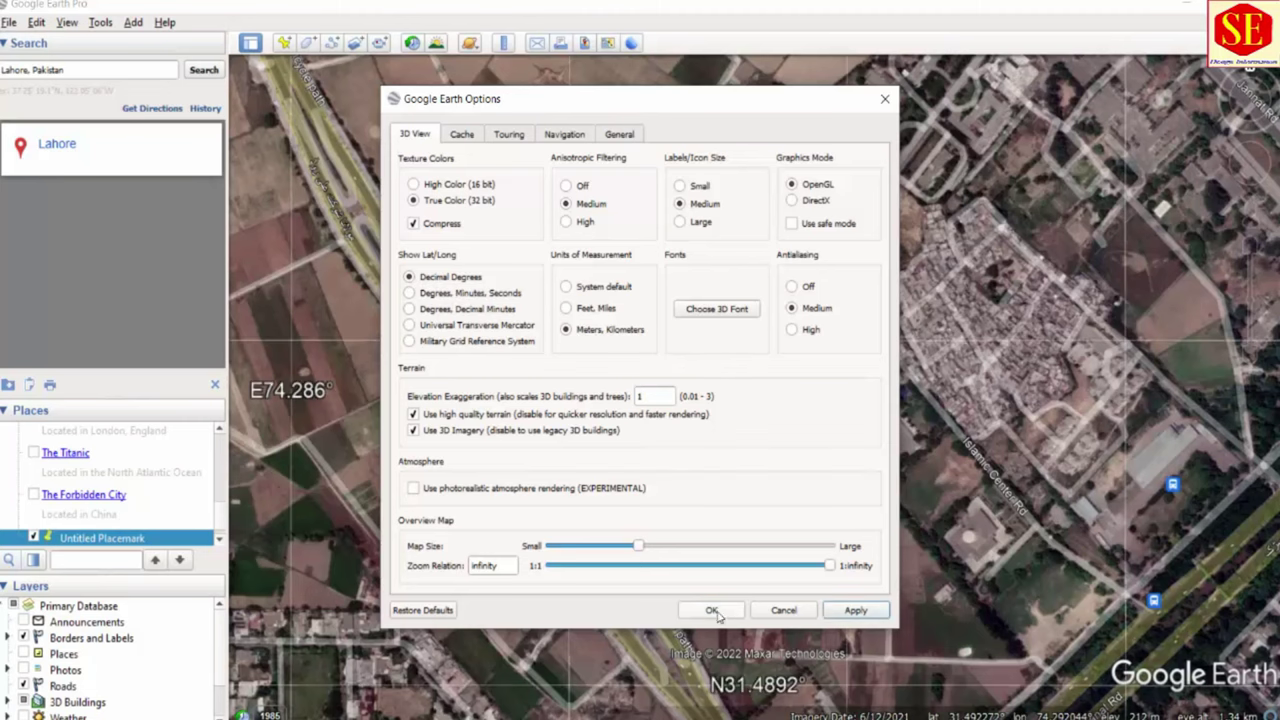
pyautogui.click(711, 610)
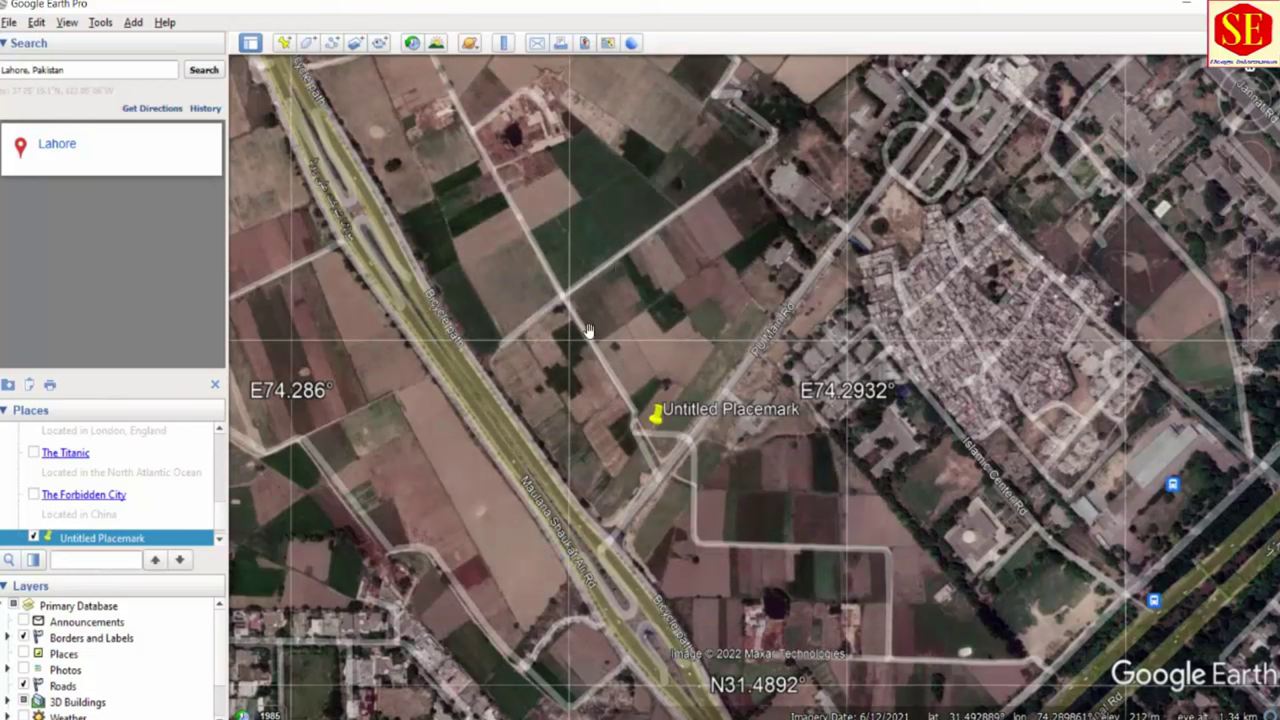
# Step: Copy latitude 31.491857 from the Untitled Placemark's Properties
pyautogui.rightClick(658, 412)
pyautogui.click(712, 640)
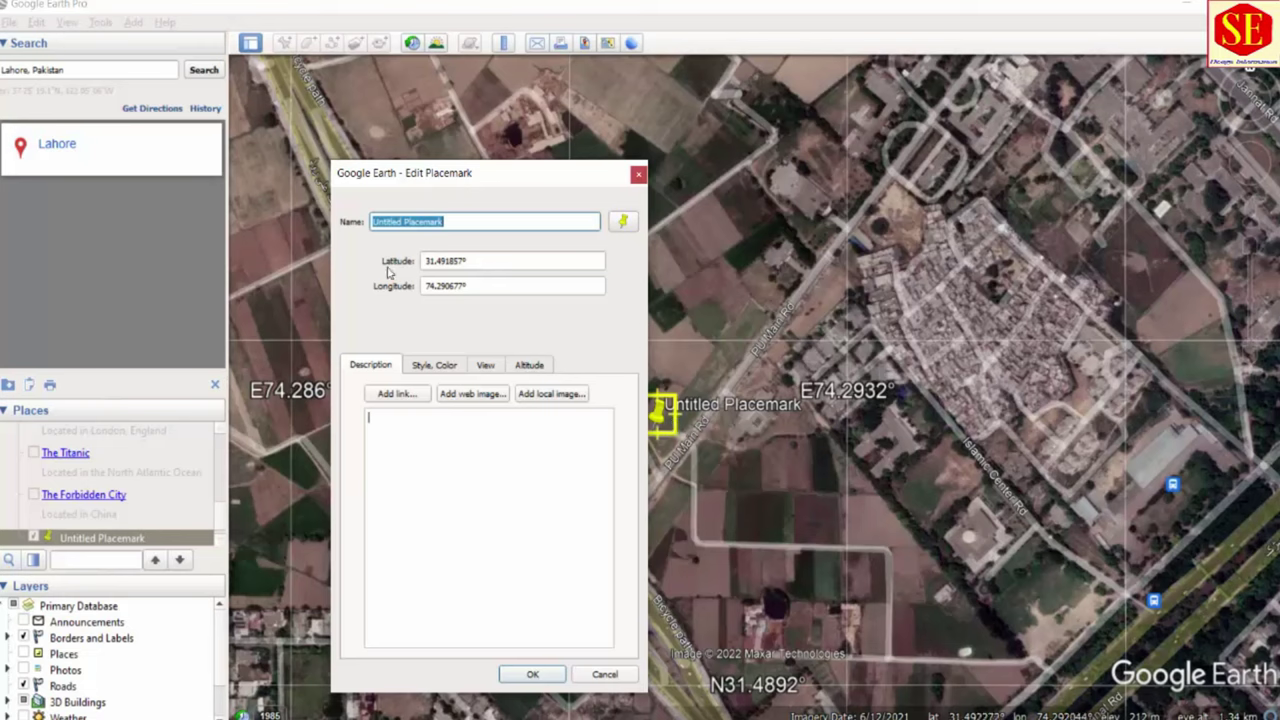
pyautogui.click(459, 260)
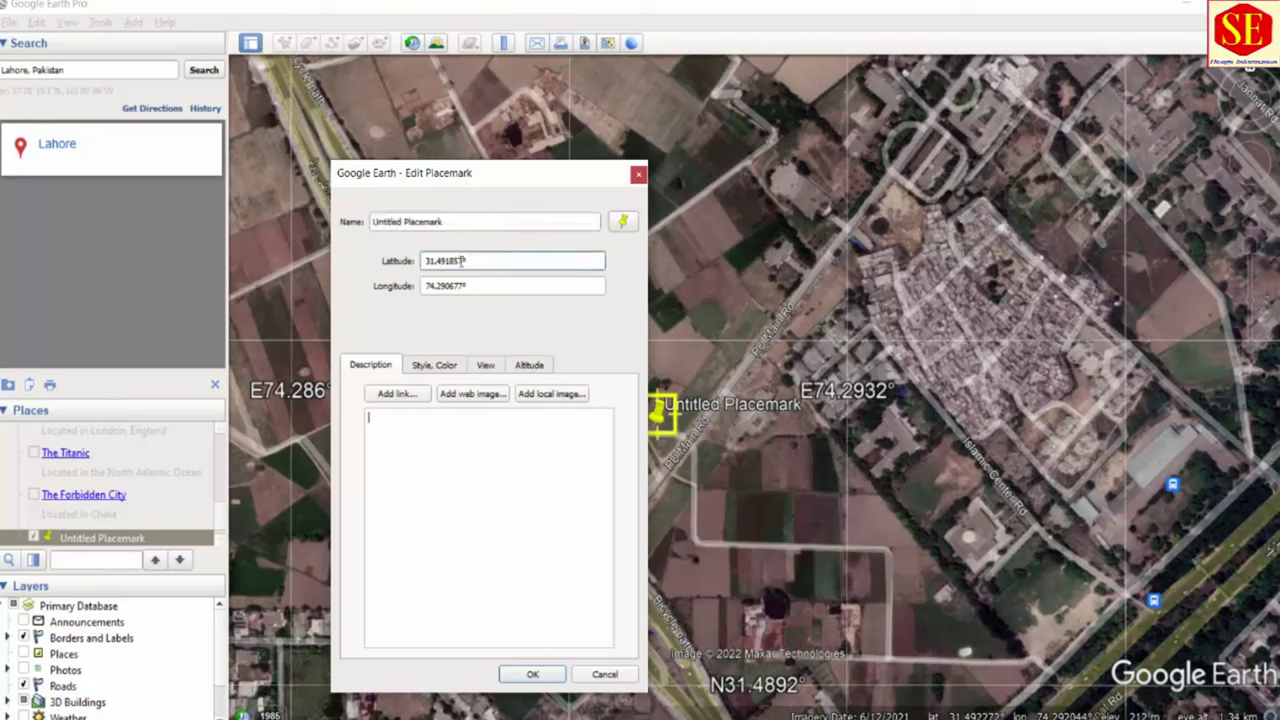
pyautogui.moveTo(463, 260); pyautogui.dragTo(426, 260)
pyautogui.rightClick(430, 259)
pyautogui.click(465, 331)
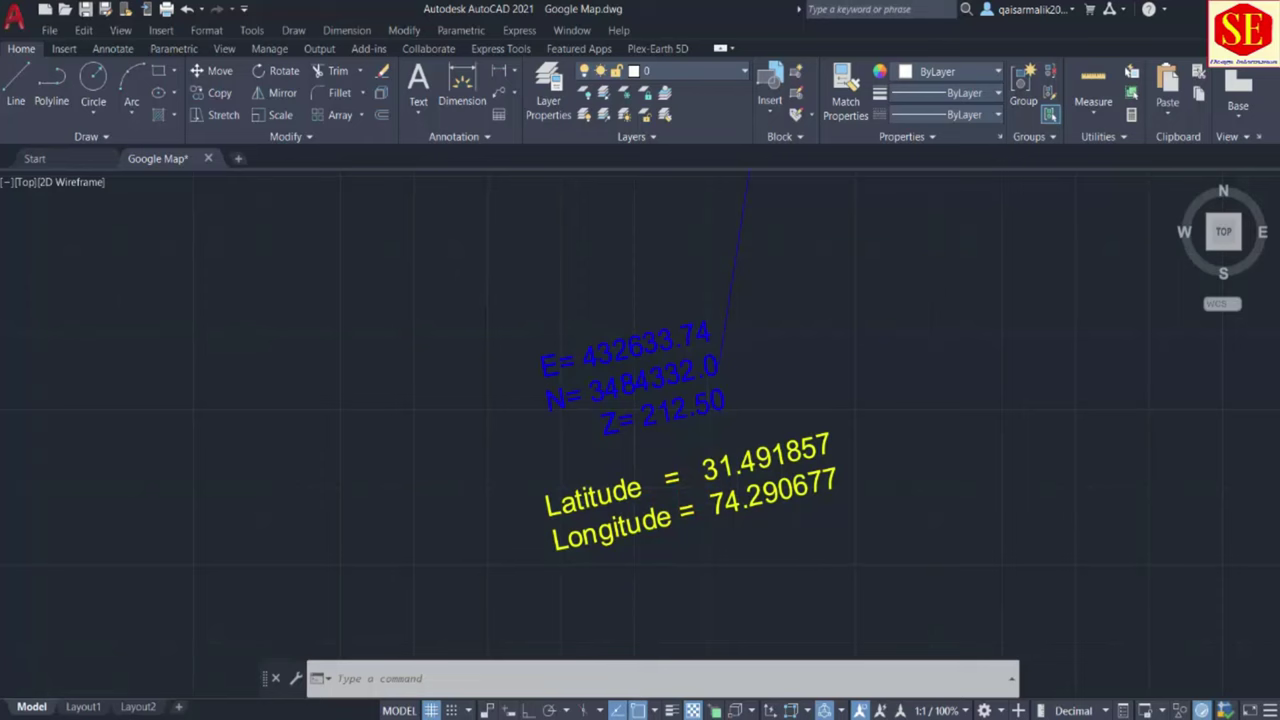
# Step: Replace the label's latitude with the copied 31.491857
pyautogui.scroll(4, 705, 470)
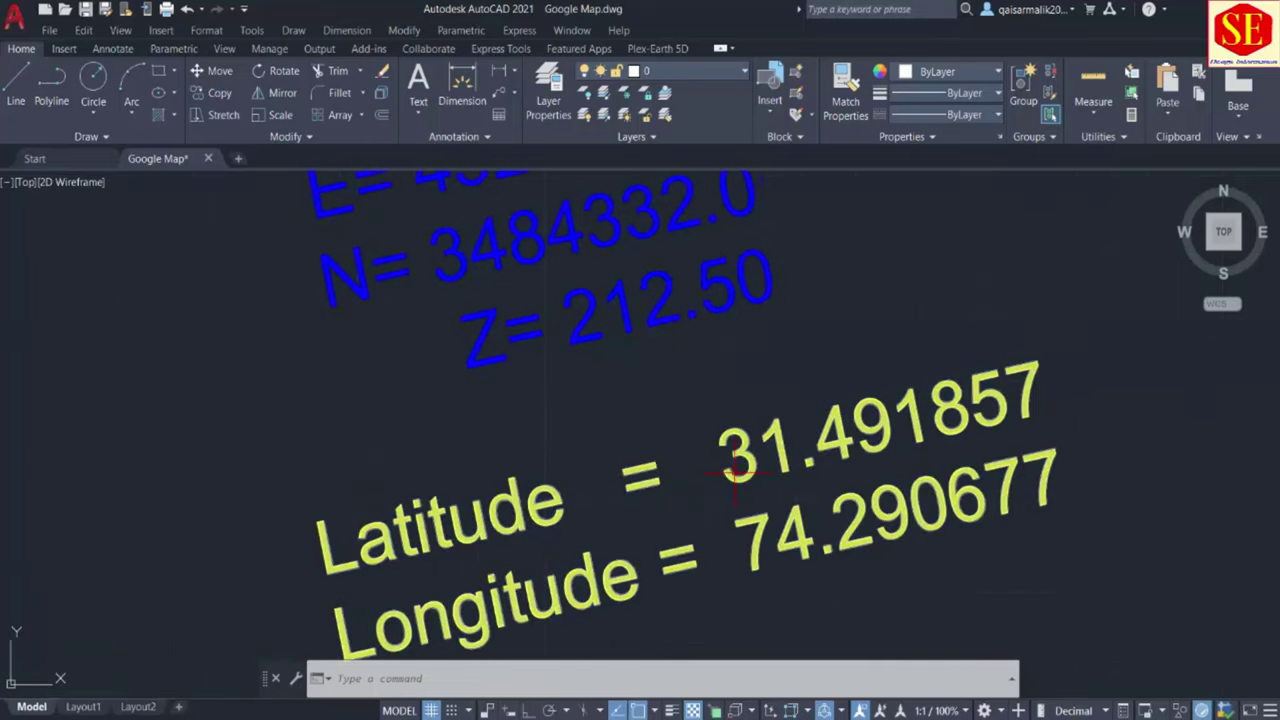
pyautogui.doubleClick(738, 470)
pyautogui.moveTo(723, 445); pyautogui.dragTo(1047, 412)
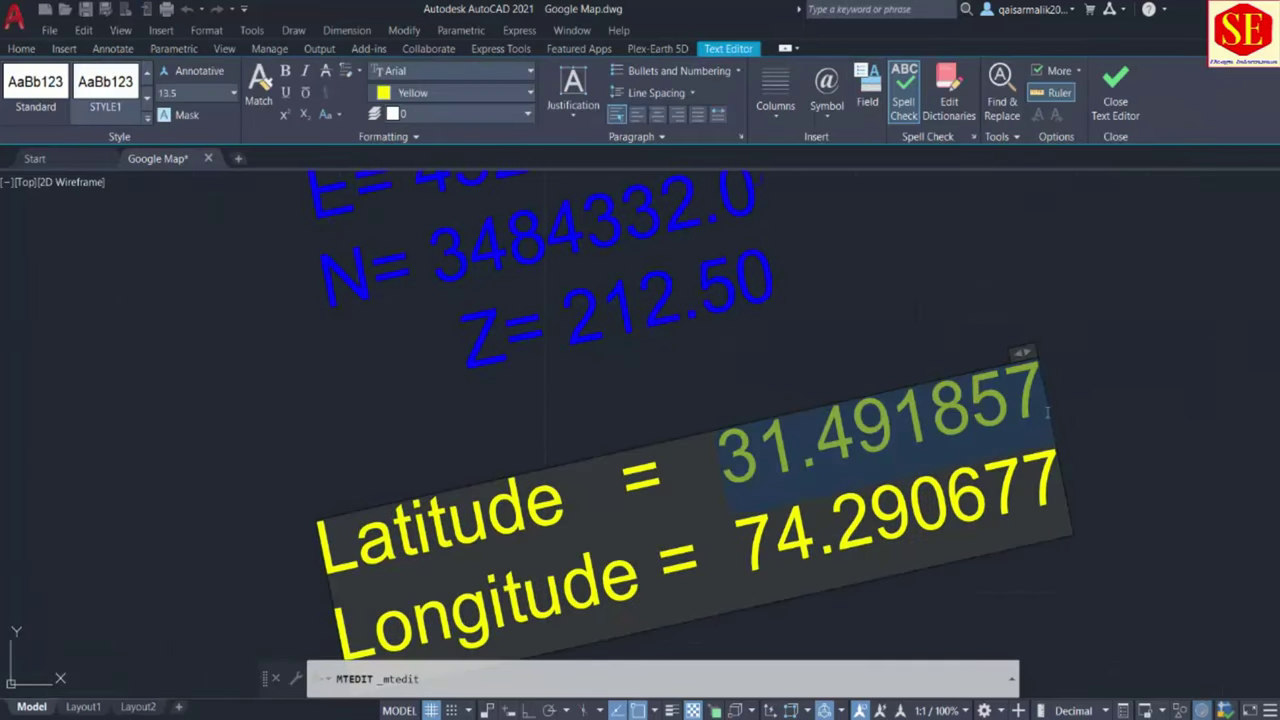
pyautogui.rightClick(1049, 409)
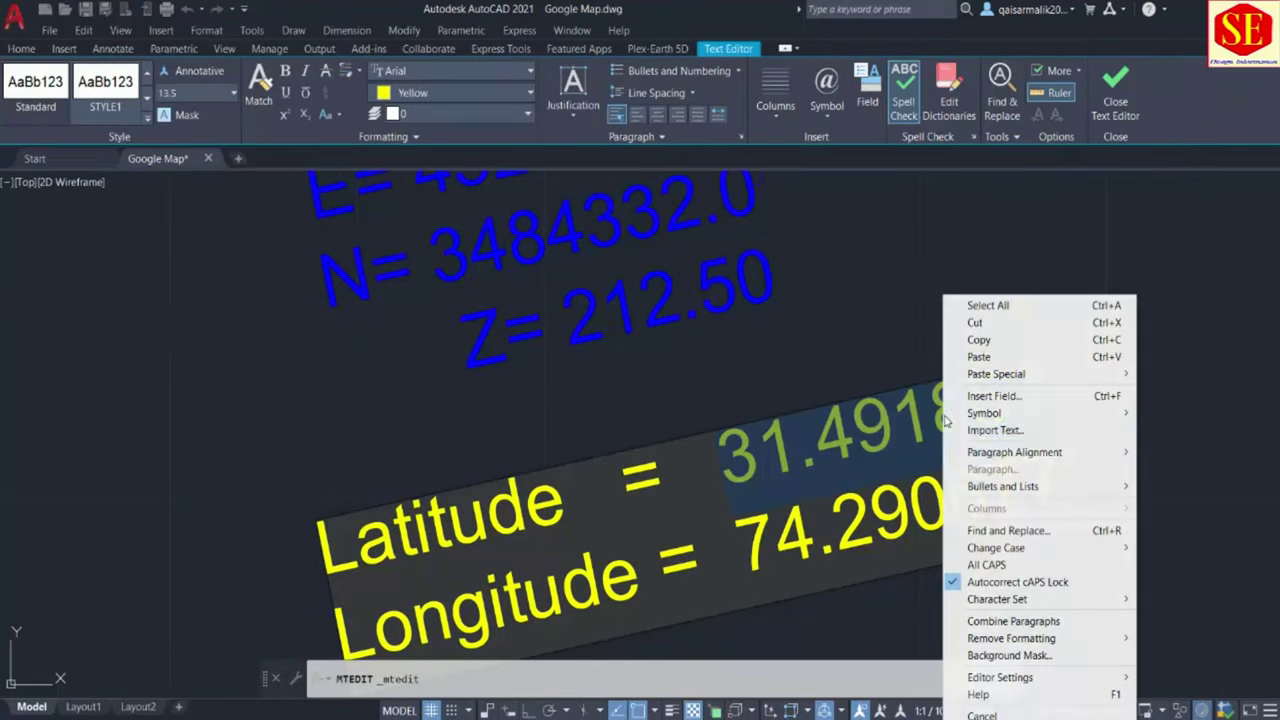
pyautogui.click(1030, 357)
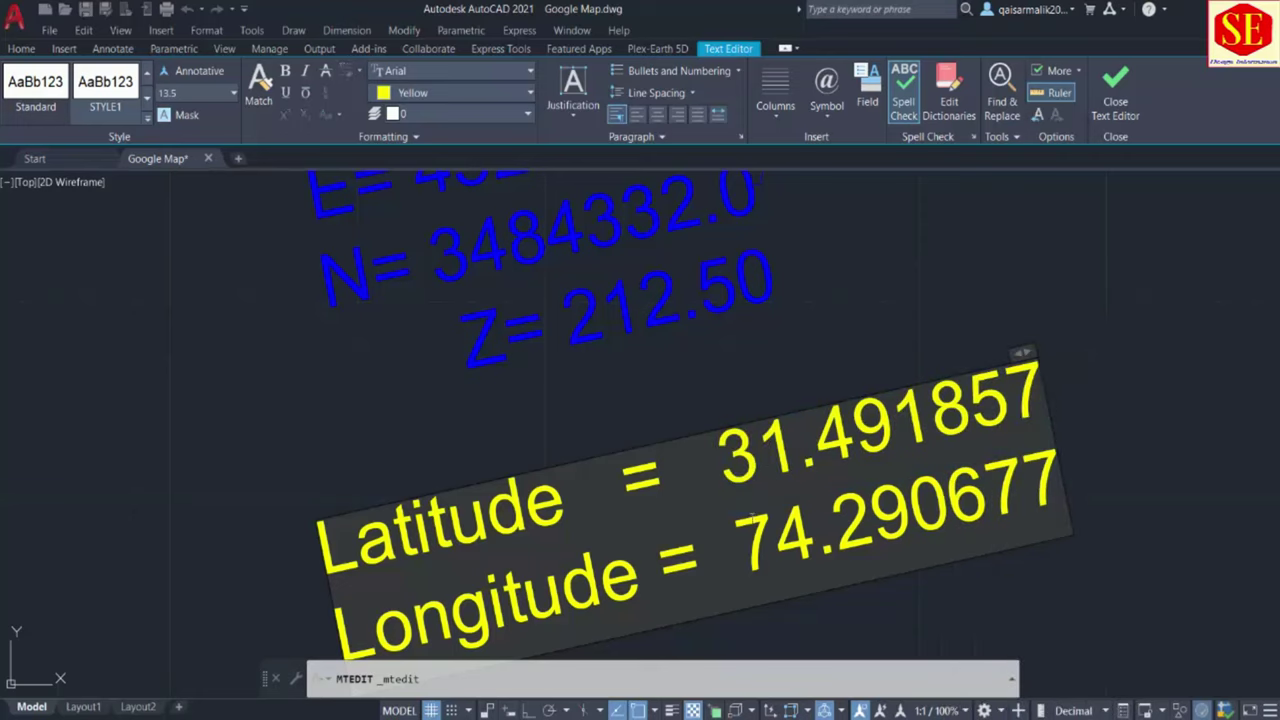
# Step: Delete the label's old longitude 74.290677 and copy the placemark's longitude
pyautogui.moveTo(742, 550); pyautogui.dragTo(1062, 490)
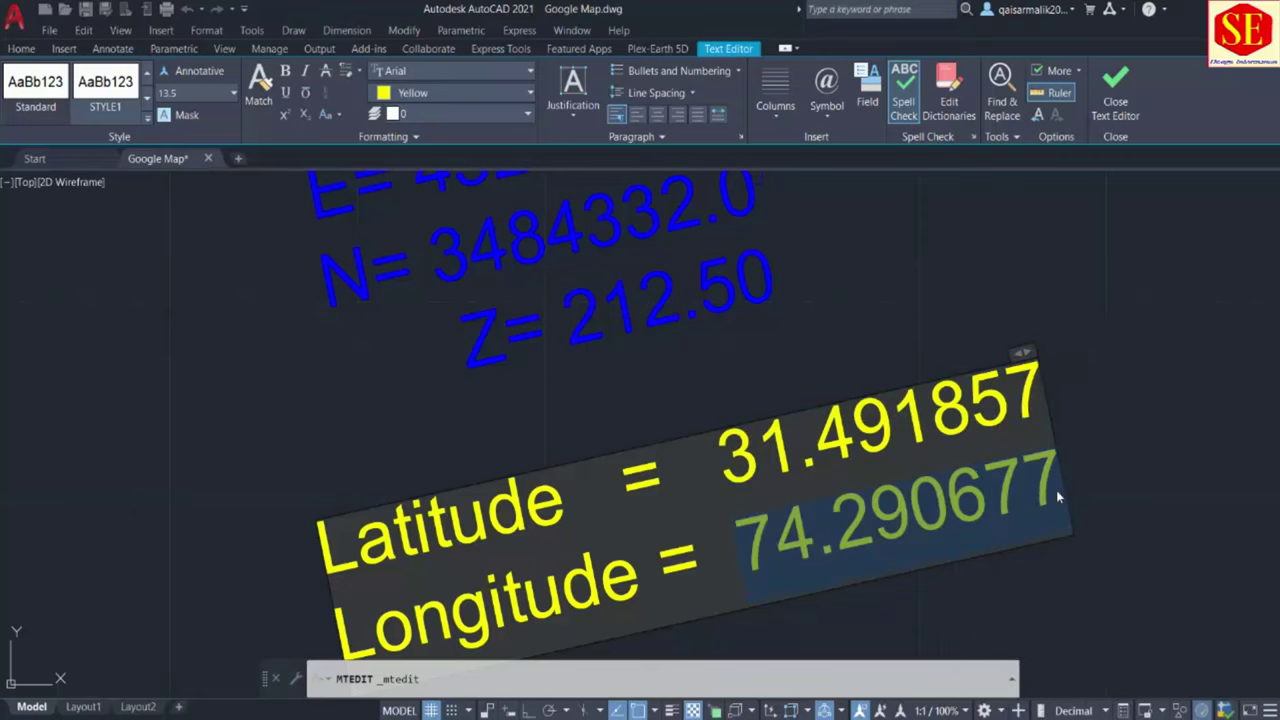
pyautogui.press('Delete')
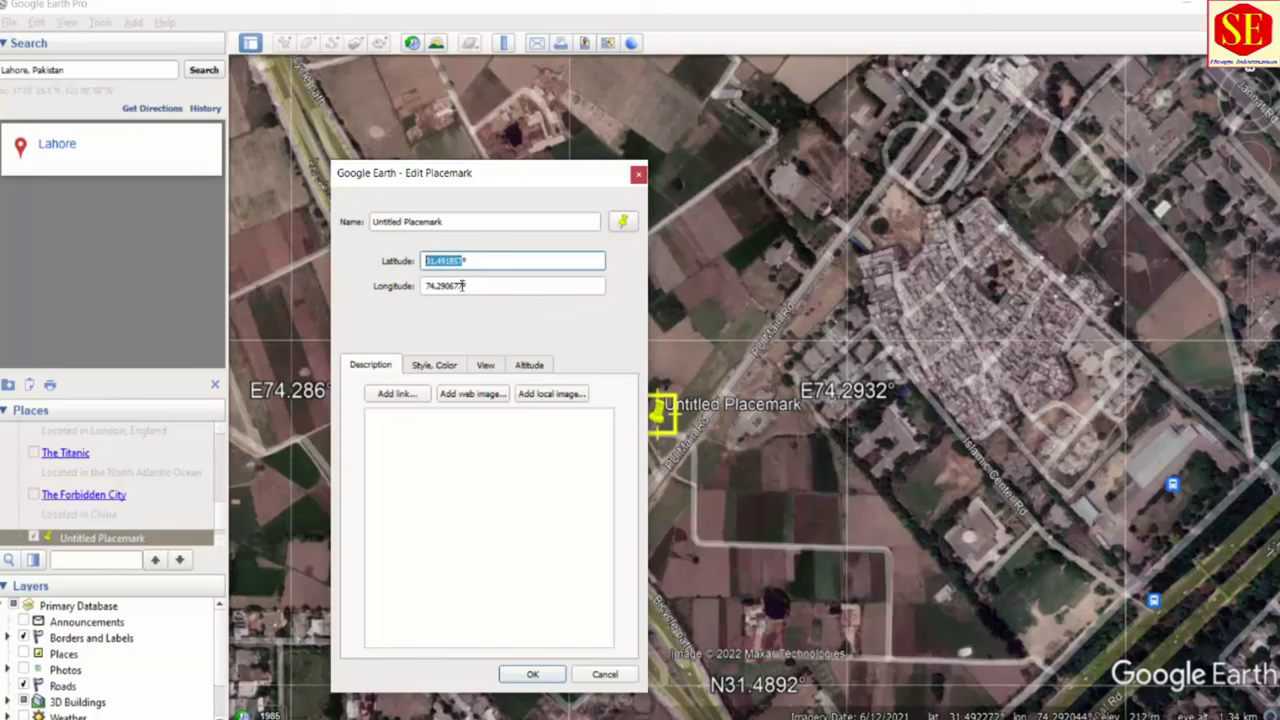
pyautogui.moveTo(462, 285); pyautogui.dragTo(437, 288)
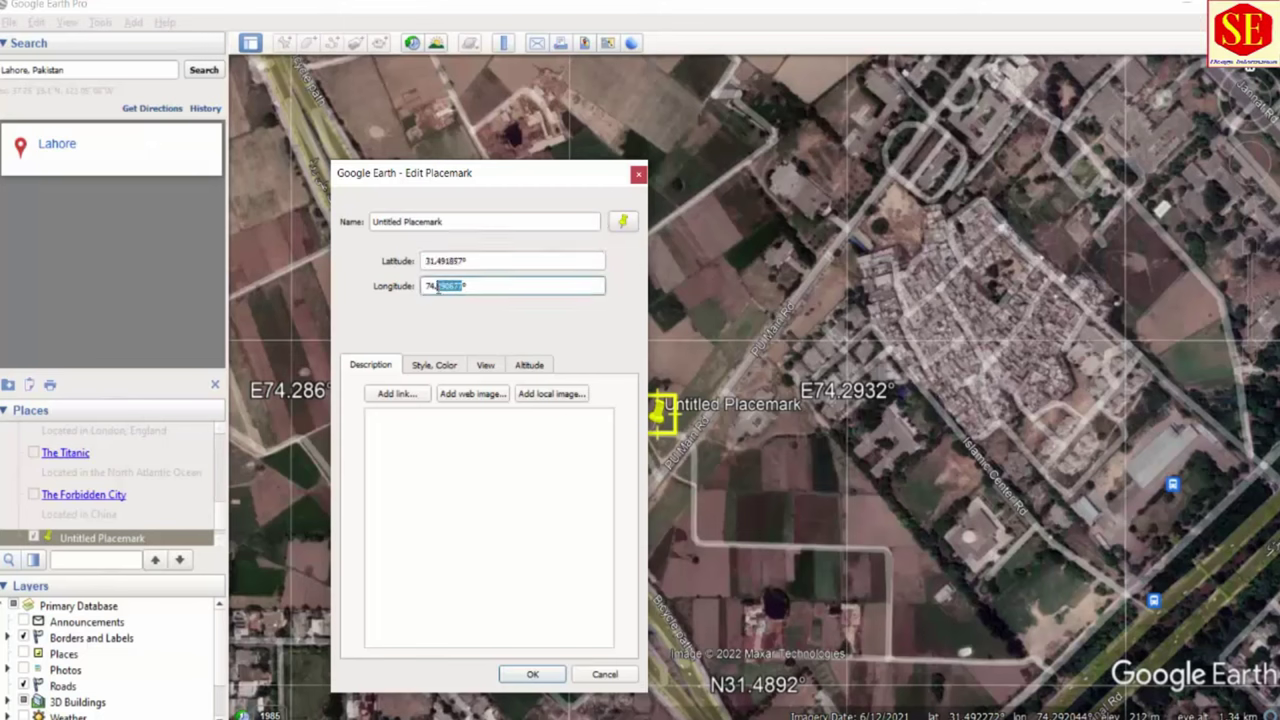
pyautogui.rightClick(423, 288)
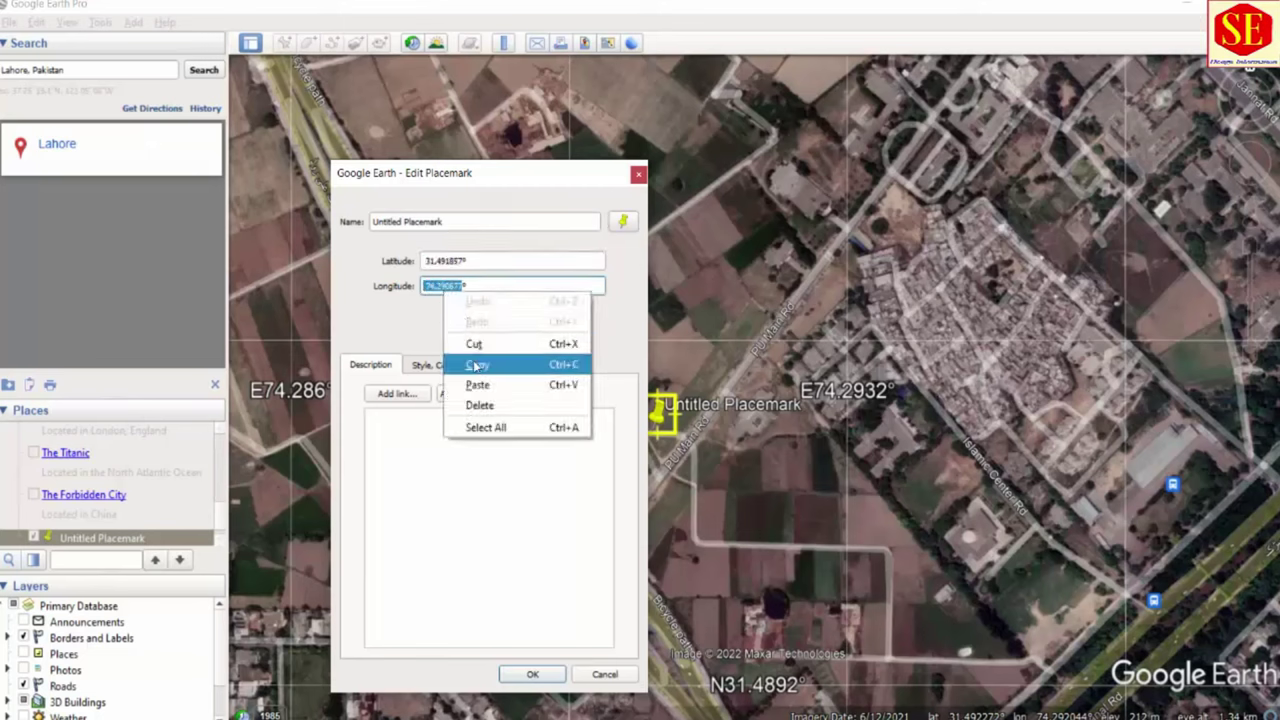
pyautogui.click(476, 366)
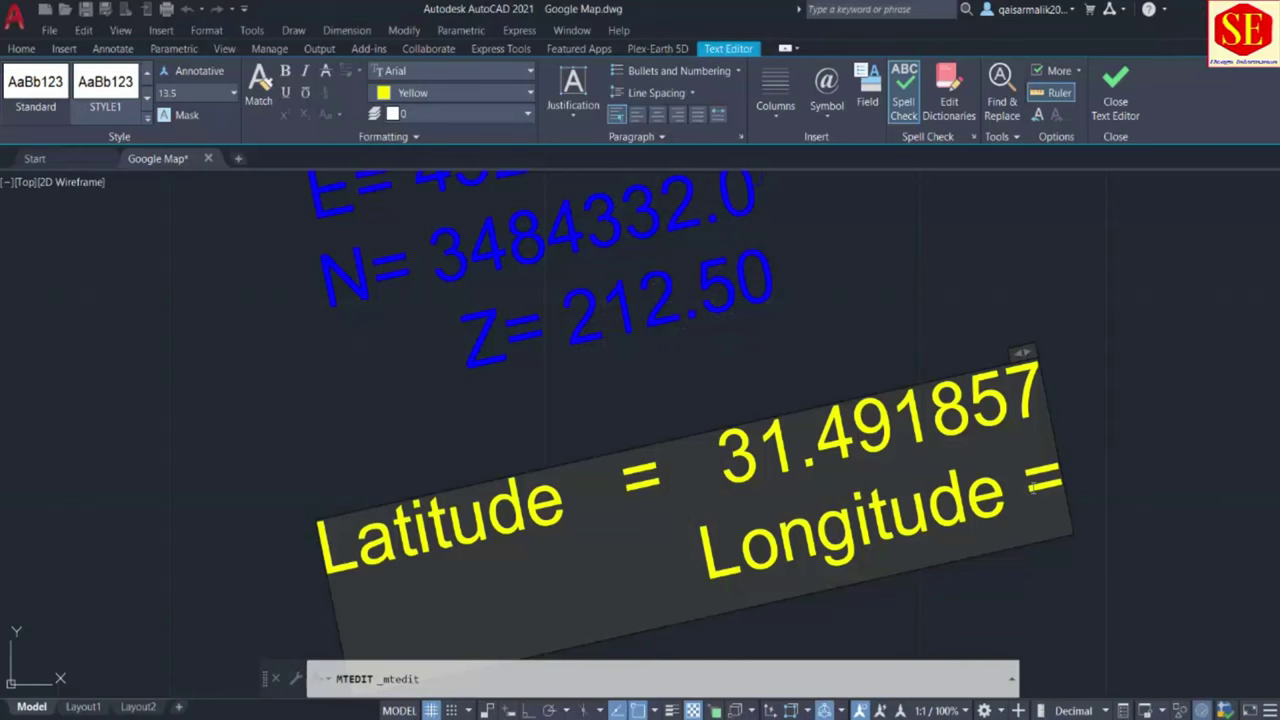
# Step: Paste 74.290677 after 'Longitude =' to finish the label, then zoom and pan around the site plan
pyautogui.hotkey('ctrl', 'v')
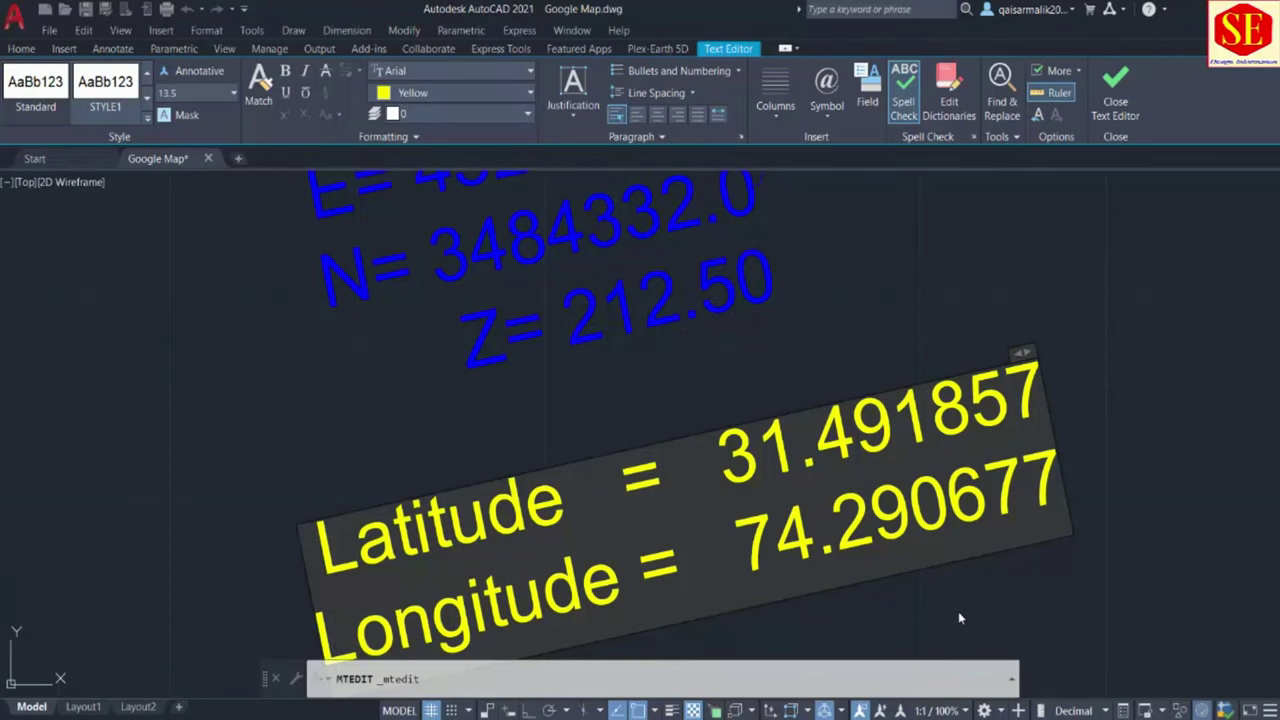
pyautogui.click(958, 618)
pyautogui.scroll(-3, 725, 400)
pyautogui.scroll(-2, 725, 400)
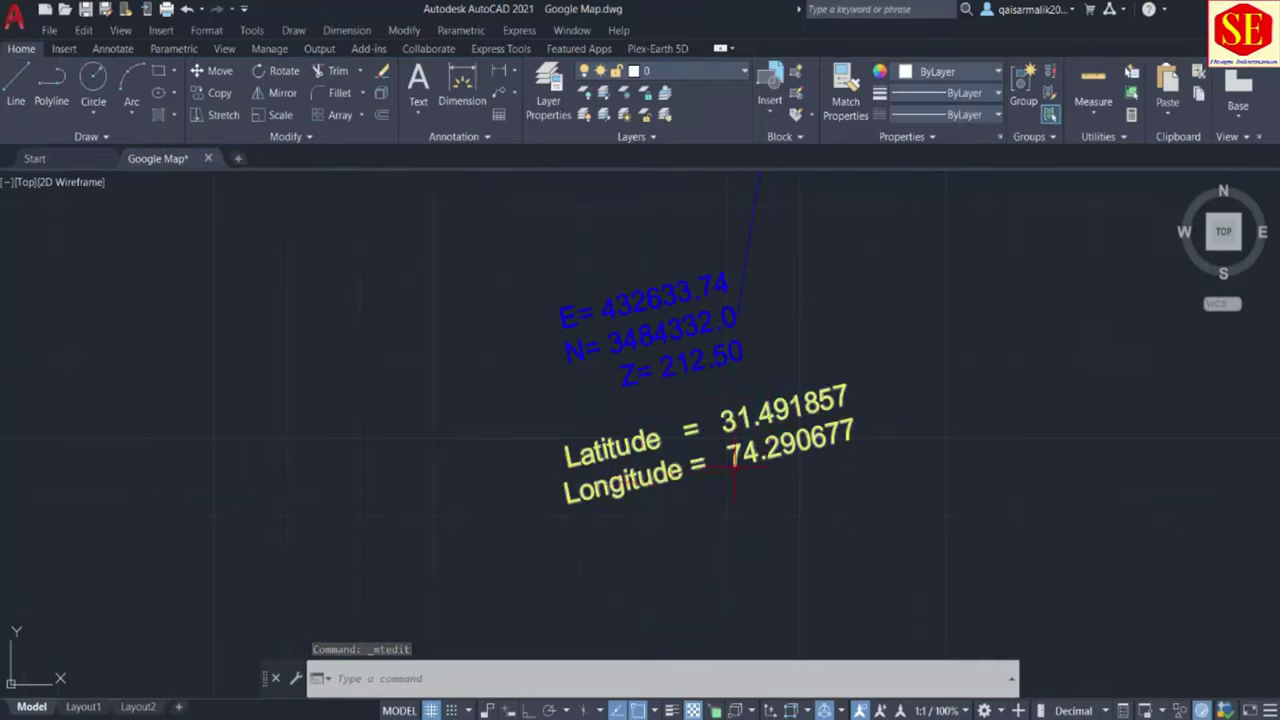
pyautogui.scroll(-5, 740, 560)
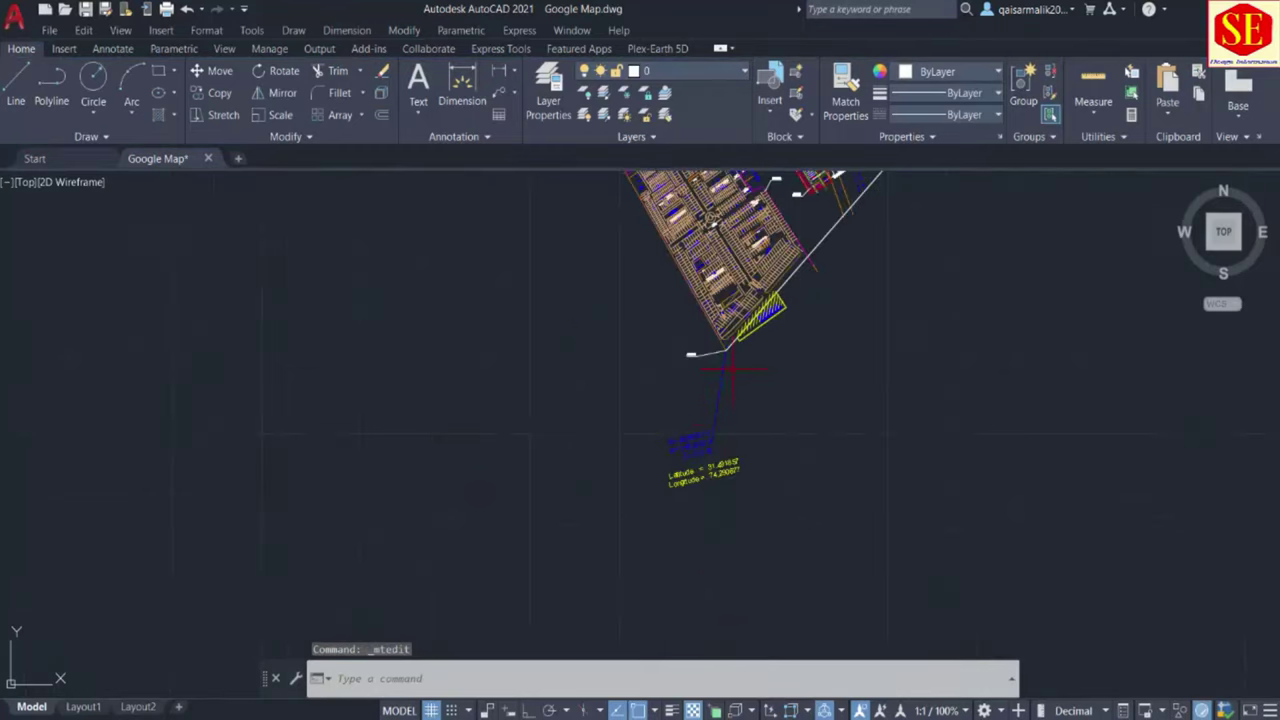
pyautogui.scroll(5, 728, 480)
pyautogui.scroll(-1, 725, 505)
pyautogui.scroll(-3, 720, 500)
pyautogui.scroll(-5, 700, 295)
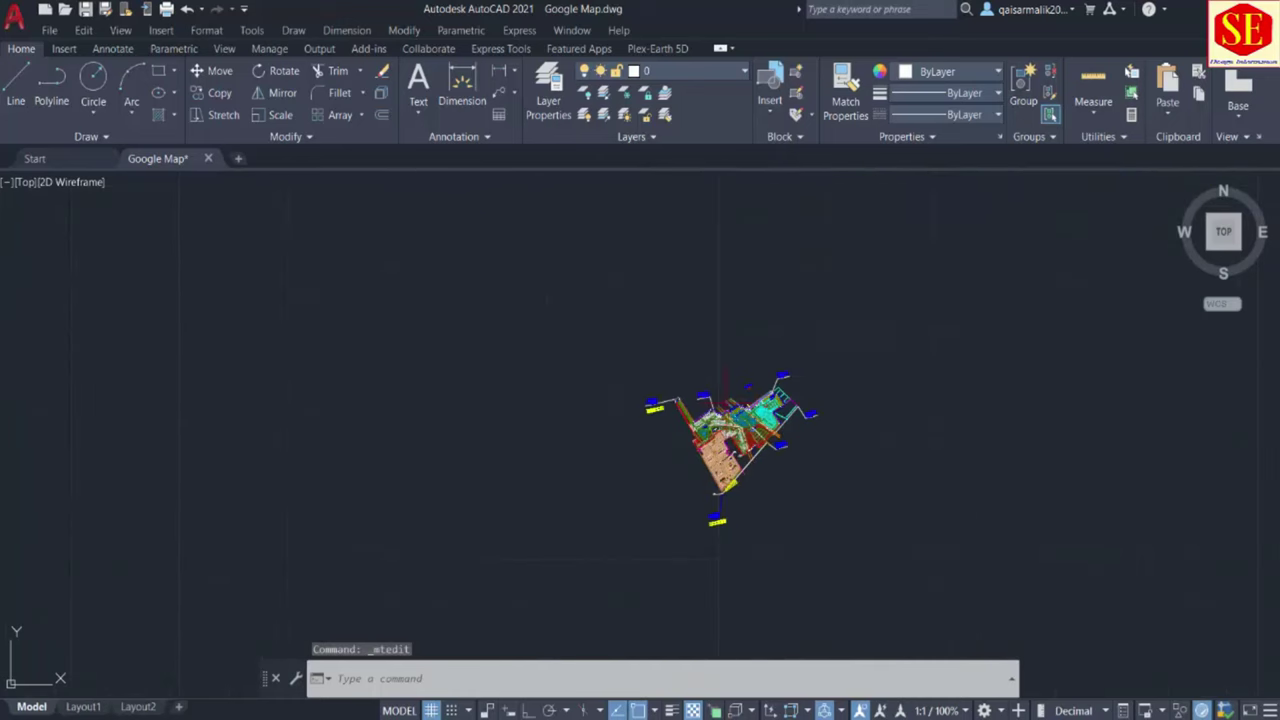
pyautogui.scroll(4, 720, 420)
pyautogui.scroll(4, 767, 503)
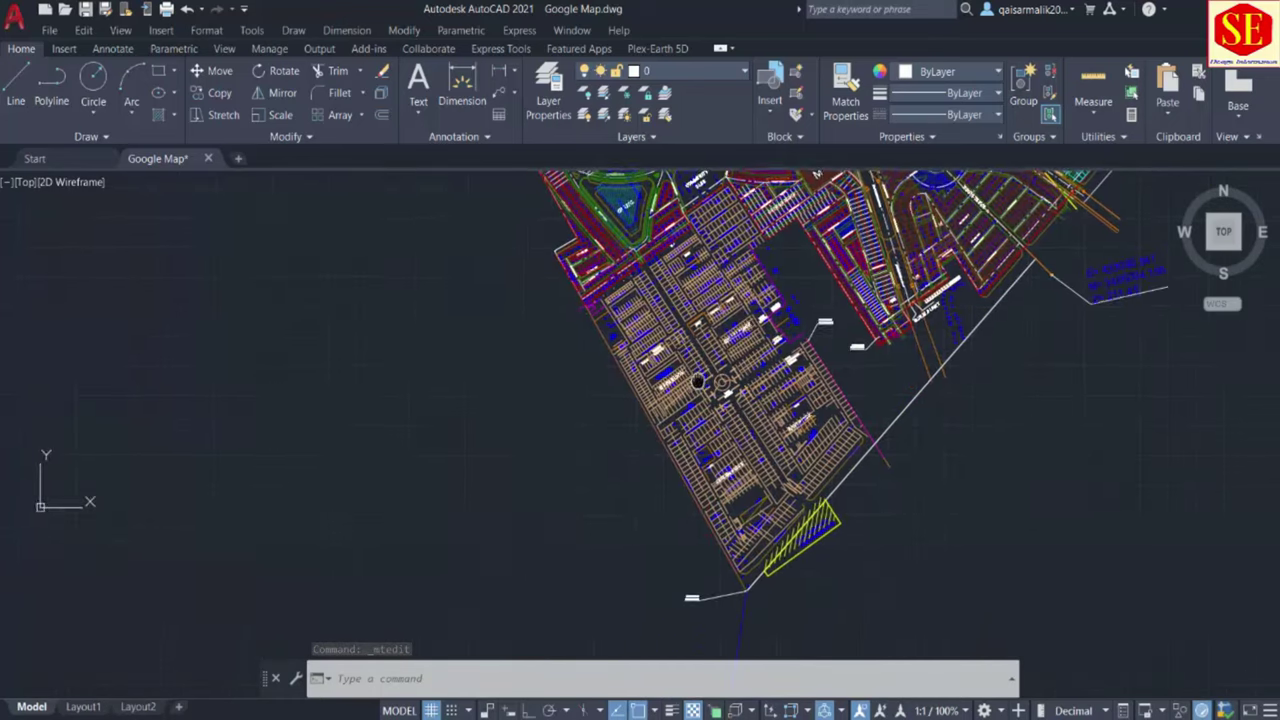
pyautogui.scroll(-4, 830, 328)
pyautogui.scroll(1, 830, 328)
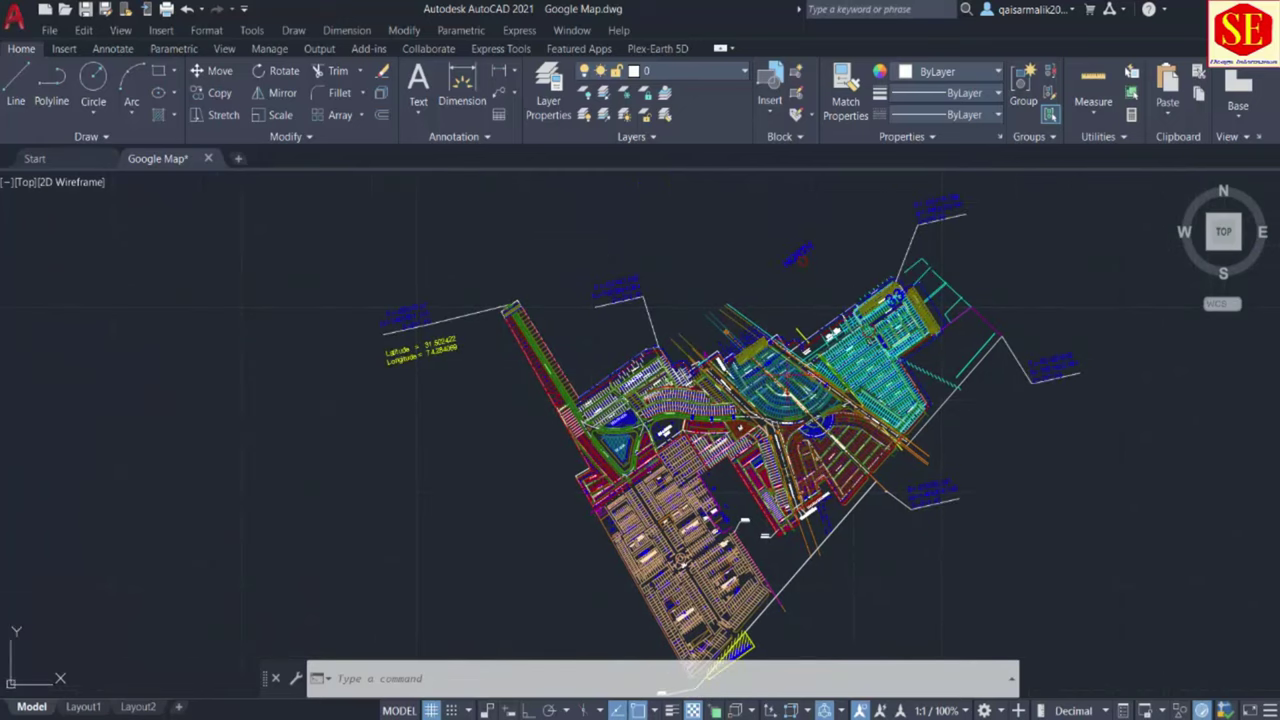
pyautogui.scroll(2, 840, 220)
pyautogui.scroll(2, 840, 220)
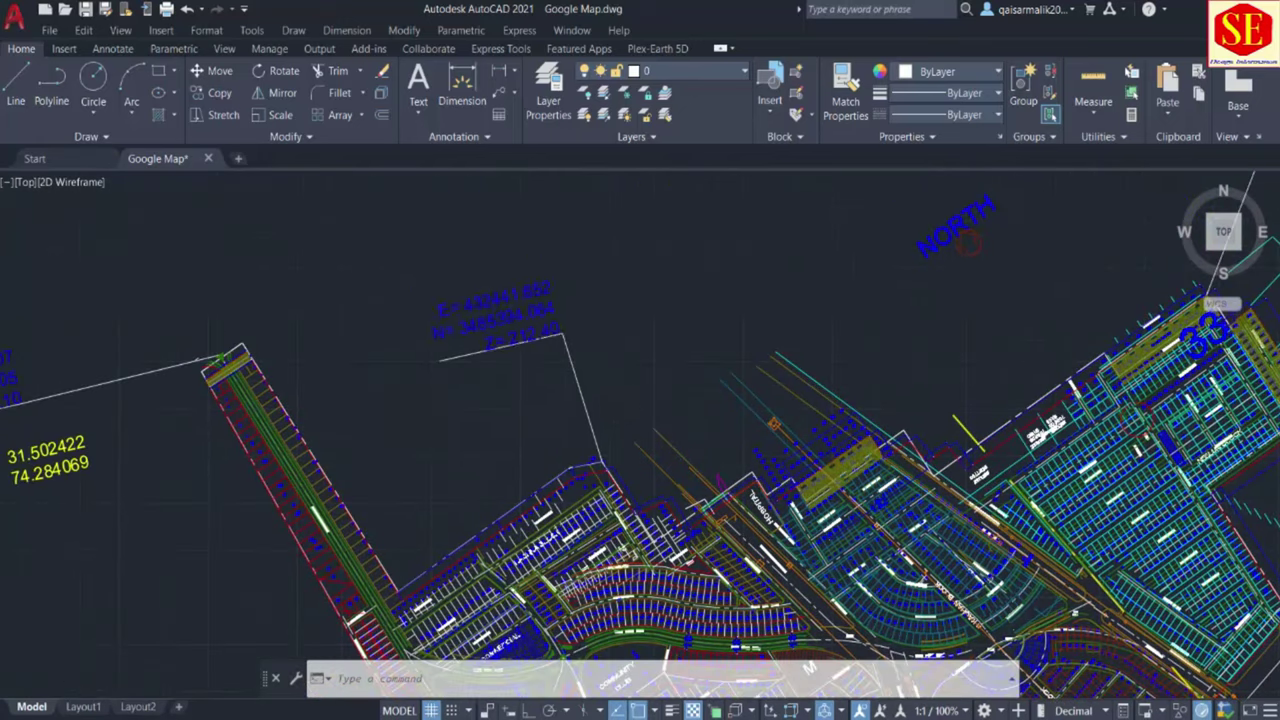
pyautogui.moveTo(288, 172)
pyautogui.mouseDown(button='middle')
pyautogui.moveTo(418, 330)
pyautogui.moveTo(680, 317)
pyautogui.moveTo(703, 300)
pyautogui.mouseUp(button='middle')
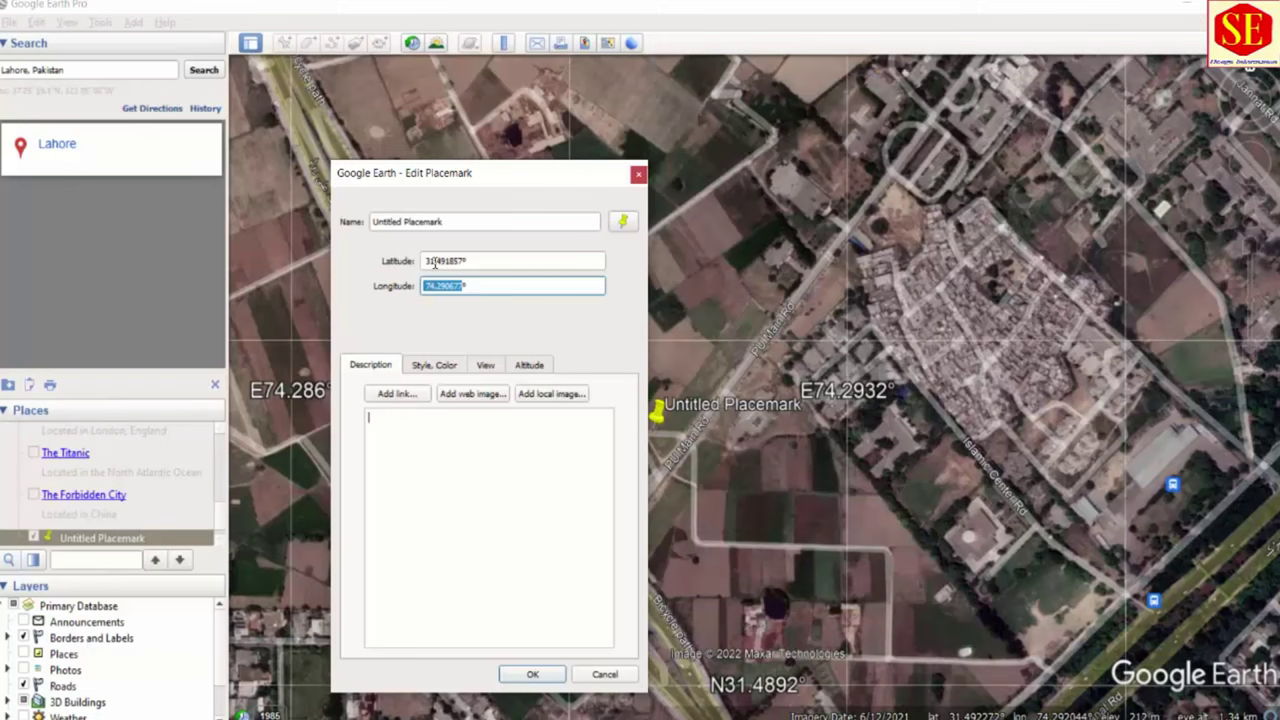
# Step: Close the placemark properties and set Google Earth's coordinate display to Universal Transverse Mercator
pyautogui.click(530, 674)
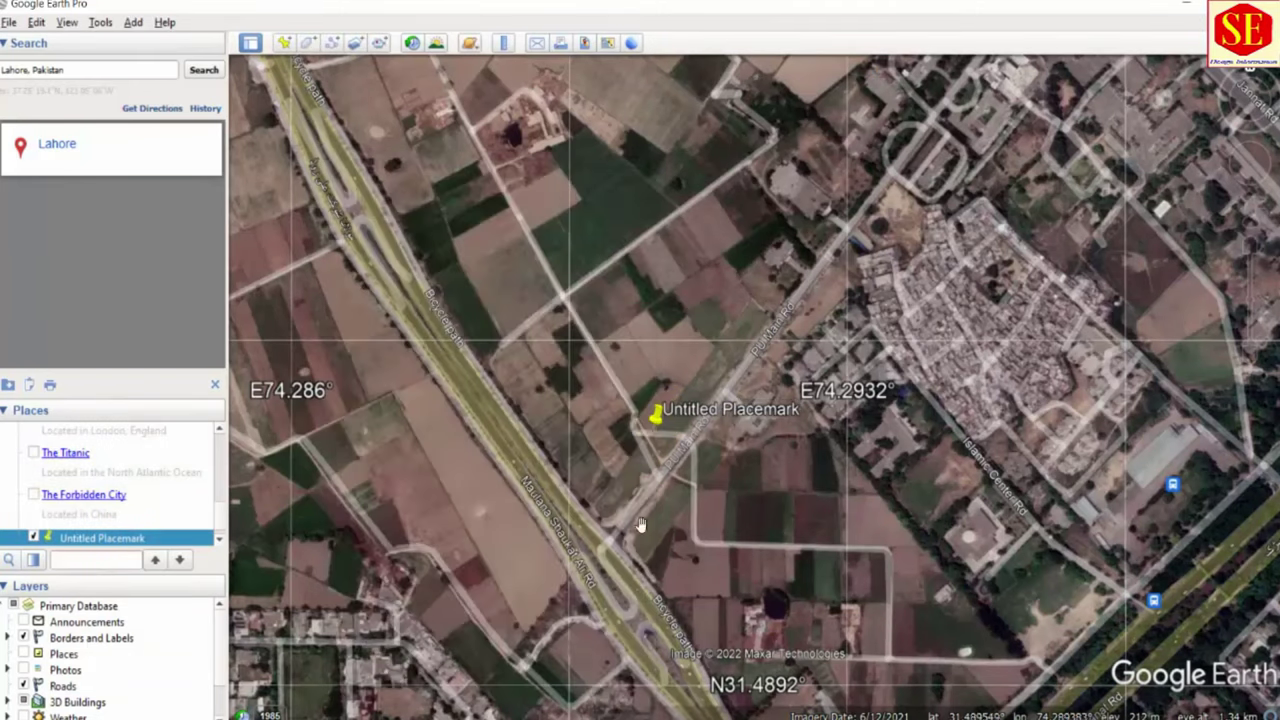
pyautogui.click(98, 23)
pyautogui.click(142, 171)
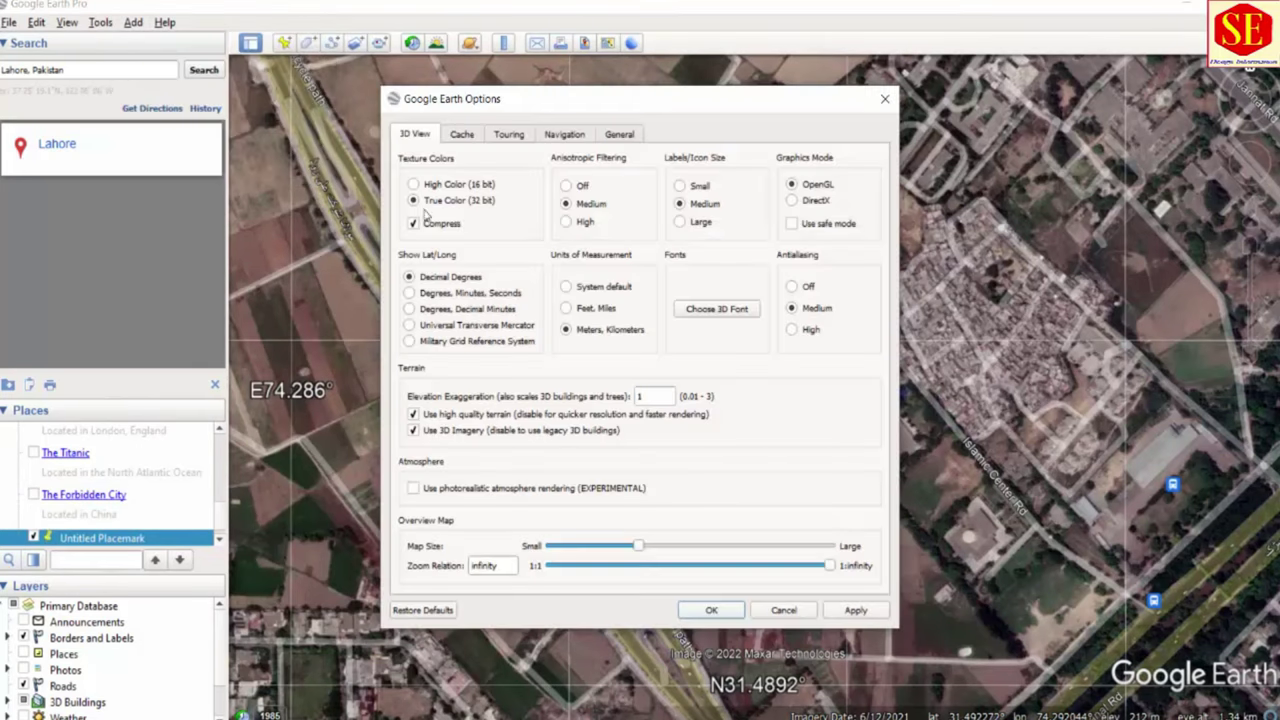
pyautogui.click(424, 328)
pyautogui.click(711, 610)
# Step: Add a new placemark at the map centre and open the Untitled Placemark's Properties
pyautogui.click(283, 43)
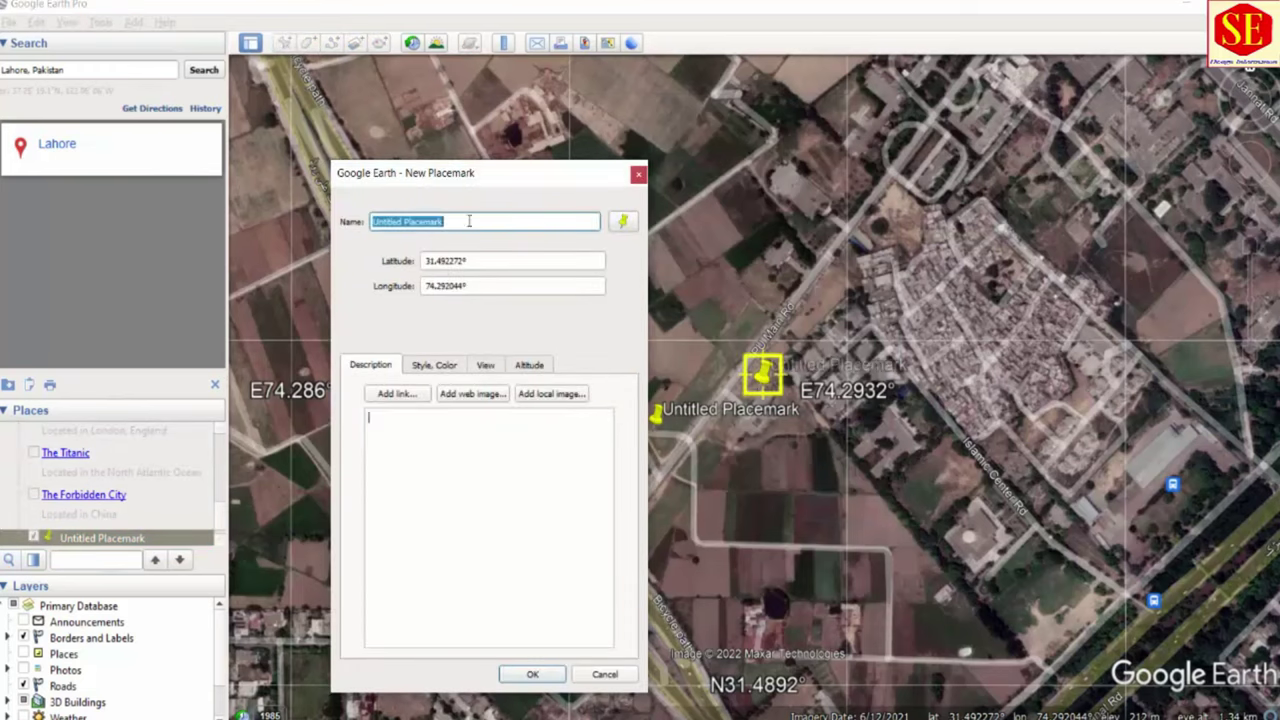
pyautogui.press('Return')
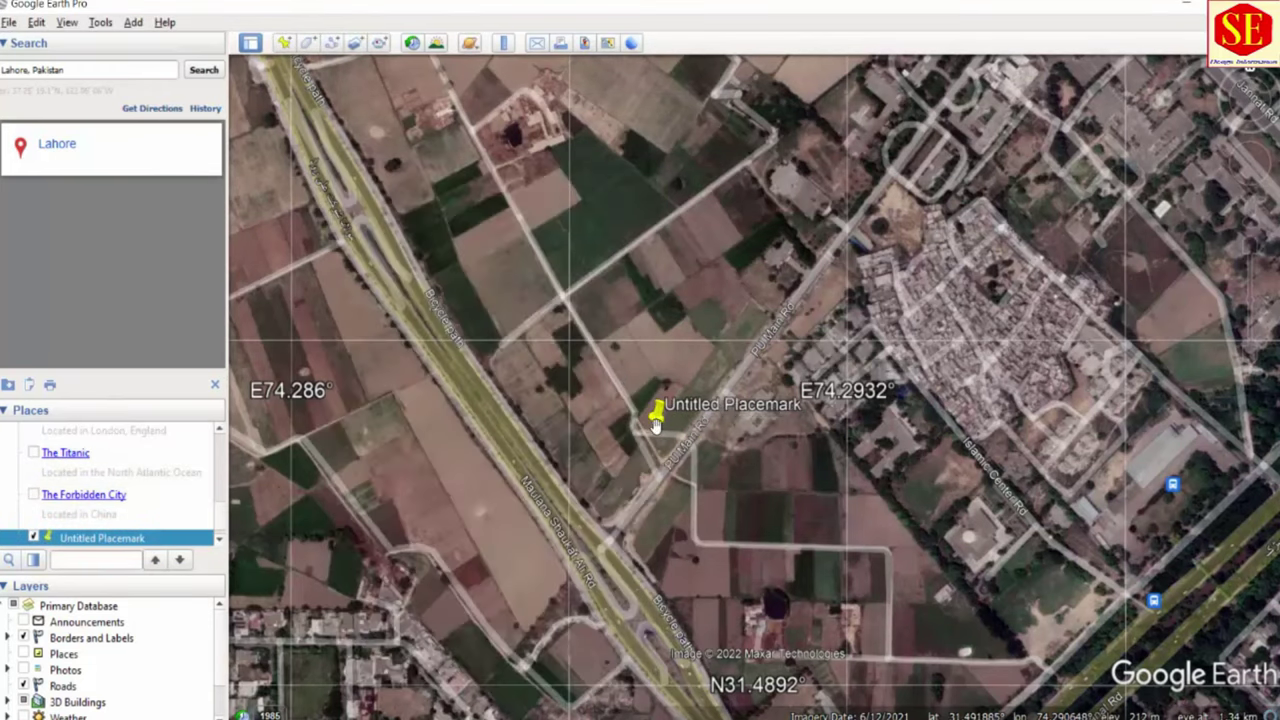
pyautogui.click(106, 28)
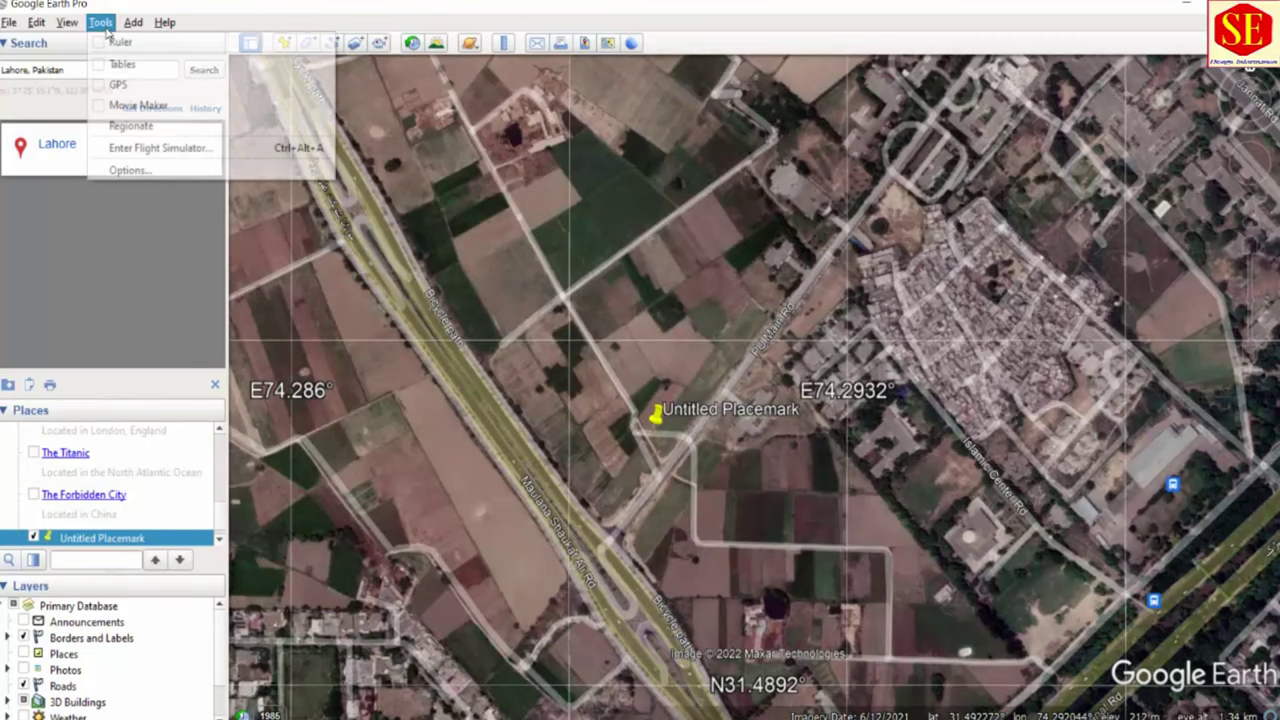
pyautogui.click(143, 170)
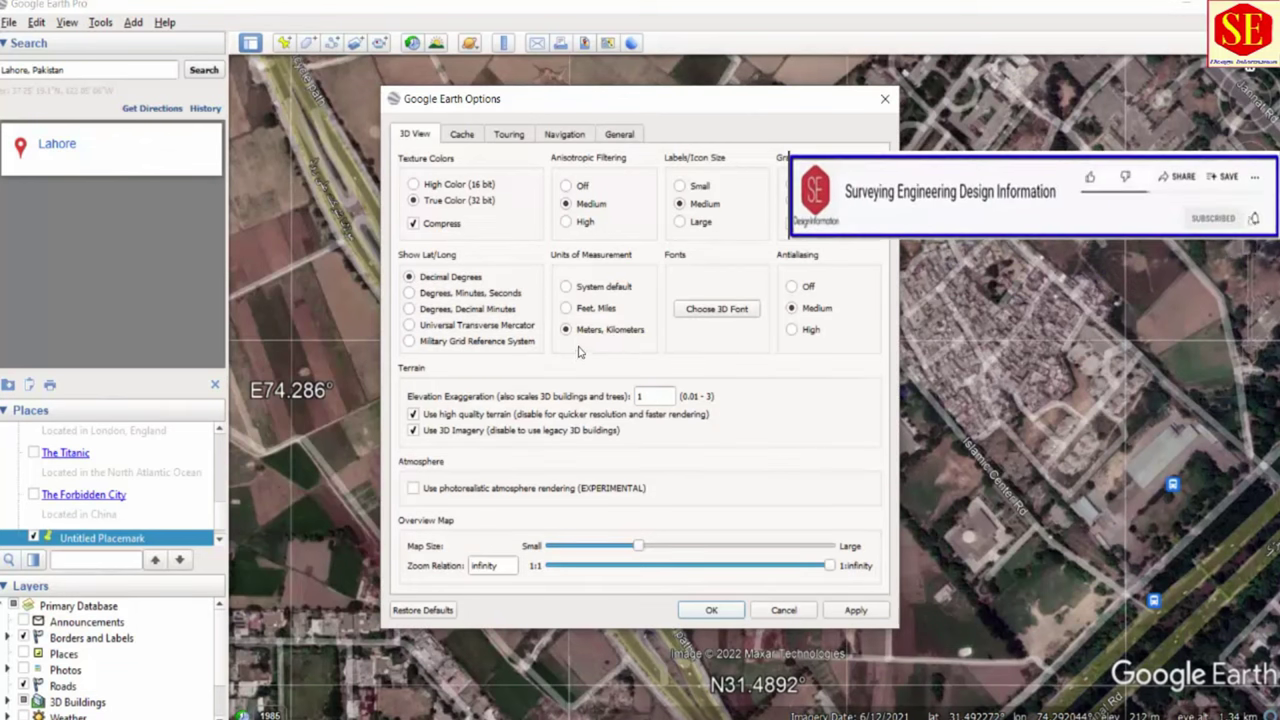
pyautogui.click(706, 611)
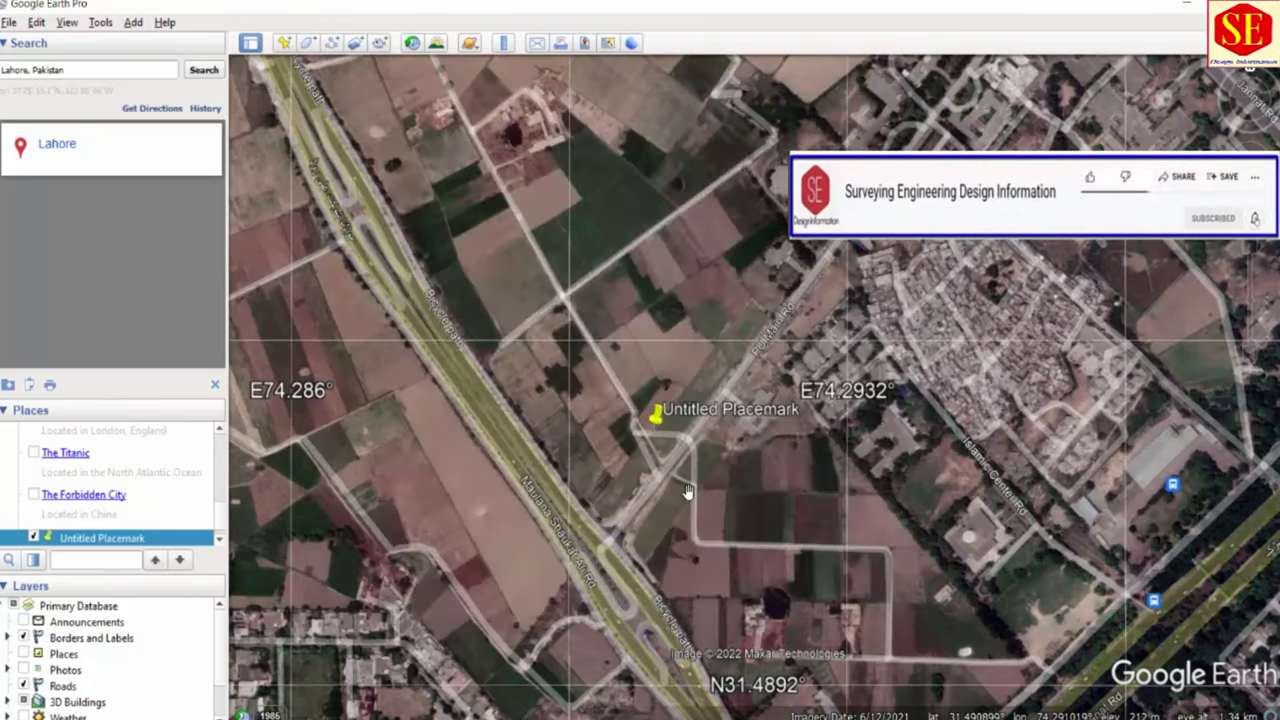
pyautogui.rightClick(655, 418)
pyautogui.click(690, 648)
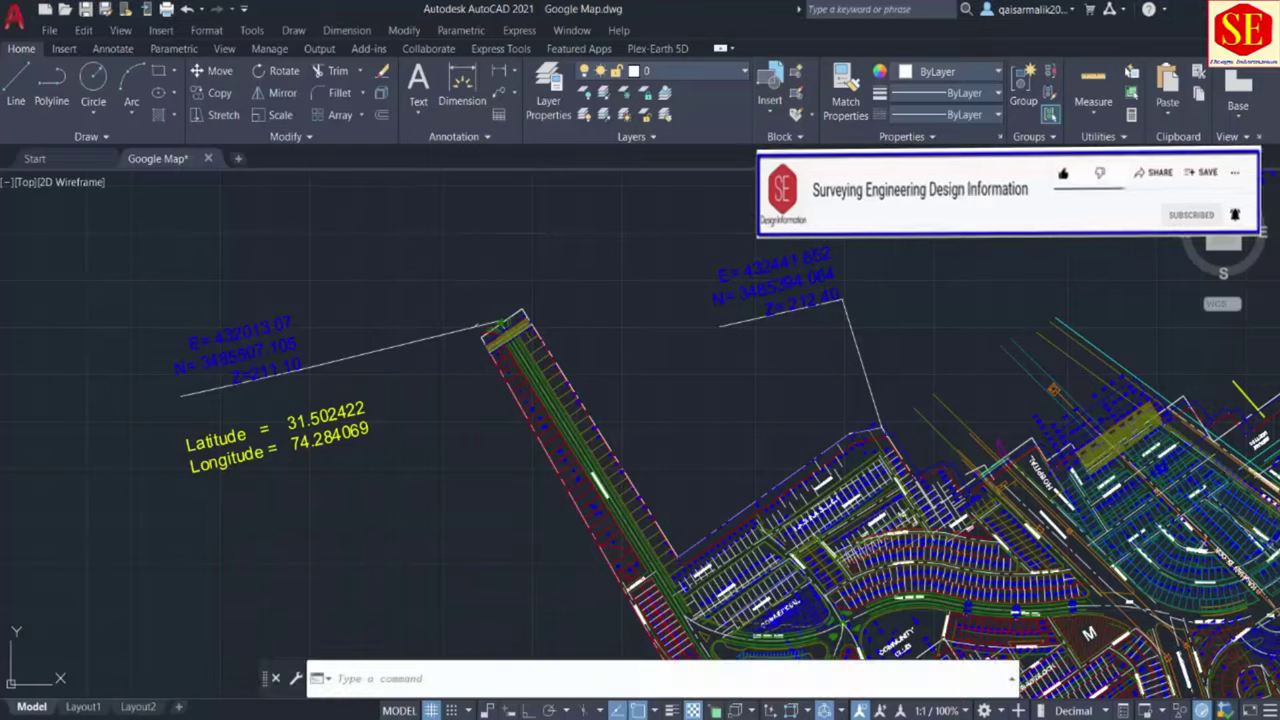
pyautogui.scroll(-5, 377, 477)
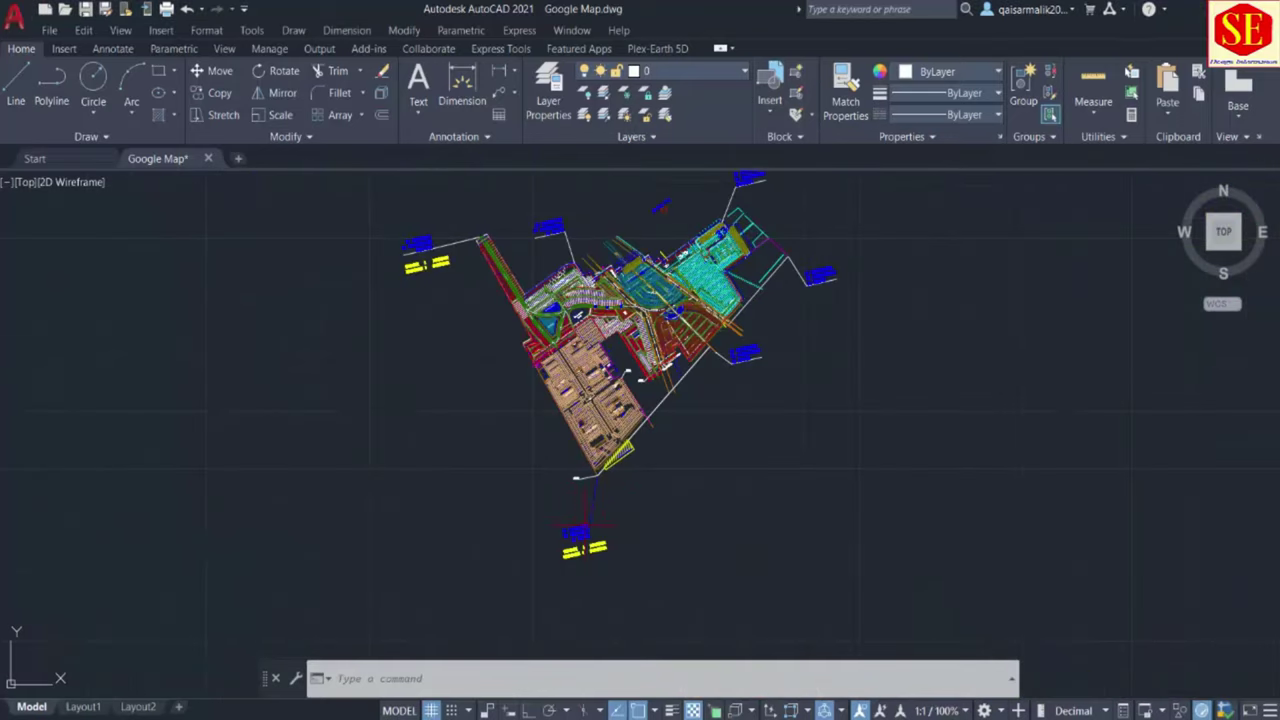
pyautogui.scroll(6, 600, 540)
pyautogui.scroll(2, 745, 466)
pyautogui.scroll(1, 745, 466)
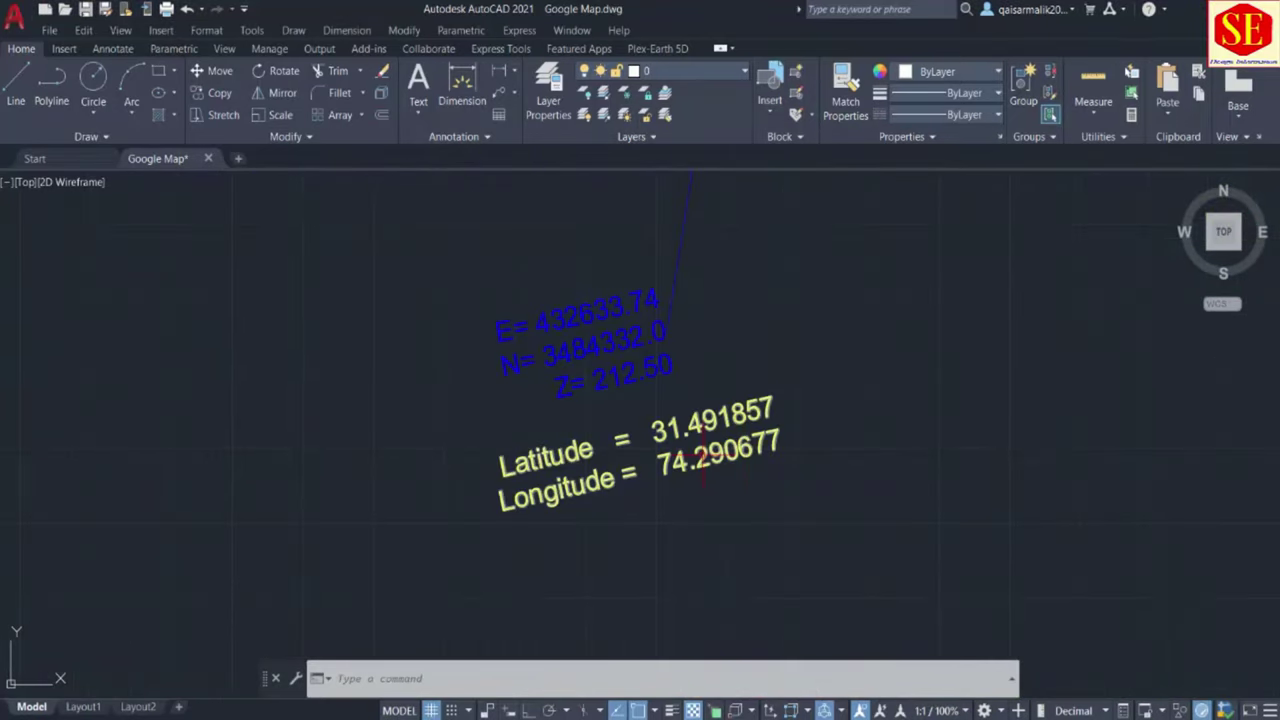
pyautogui.scroll(-5, 703, 462)
pyautogui.moveTo(757, 318); pyautogui.dragTo(795, 423, button='middle')
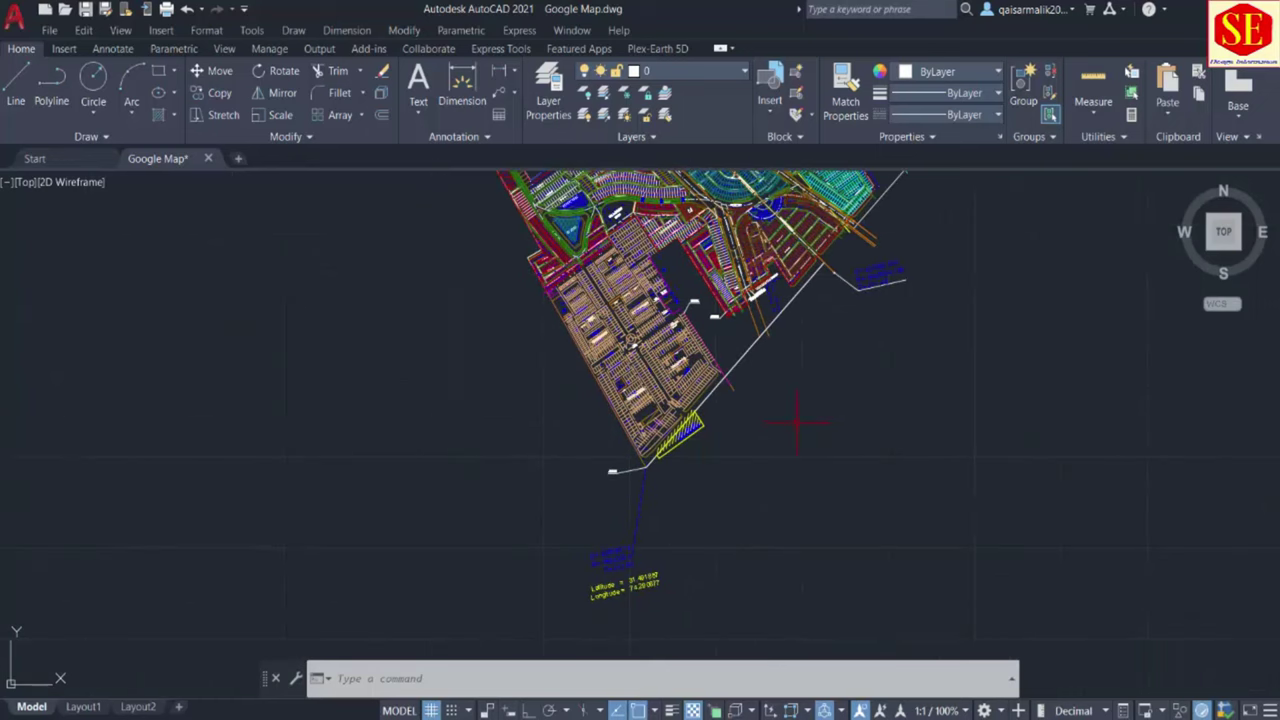
pyautogui.scroll(-2, 797, 423)
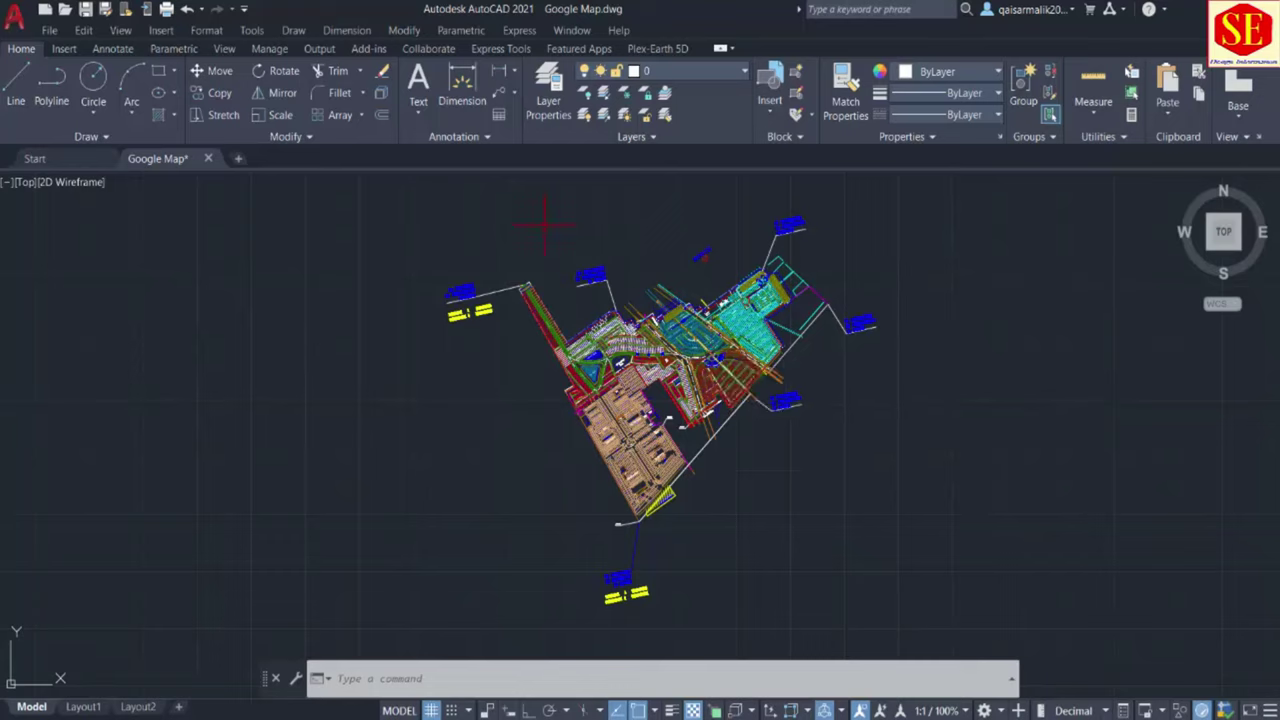
pyautogui.click(66, 52)
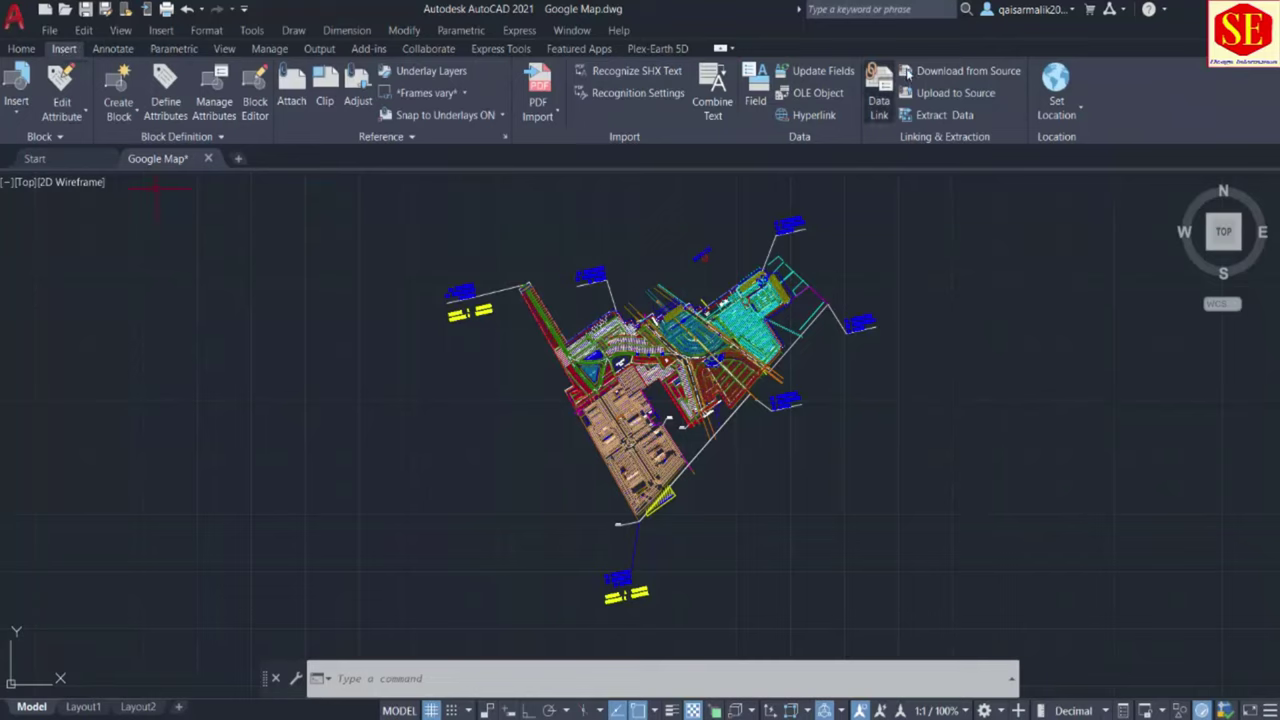
pyautogui.click(1077, 118)
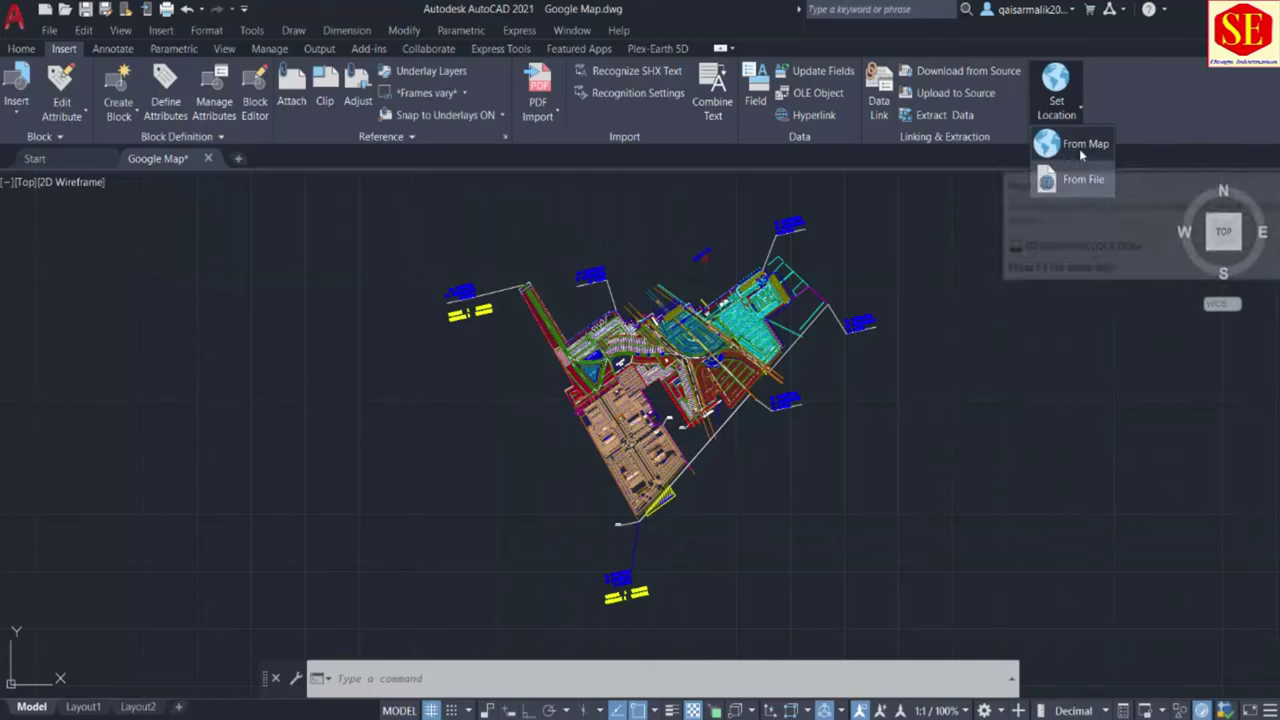
pyautogui.click(1076, 146)
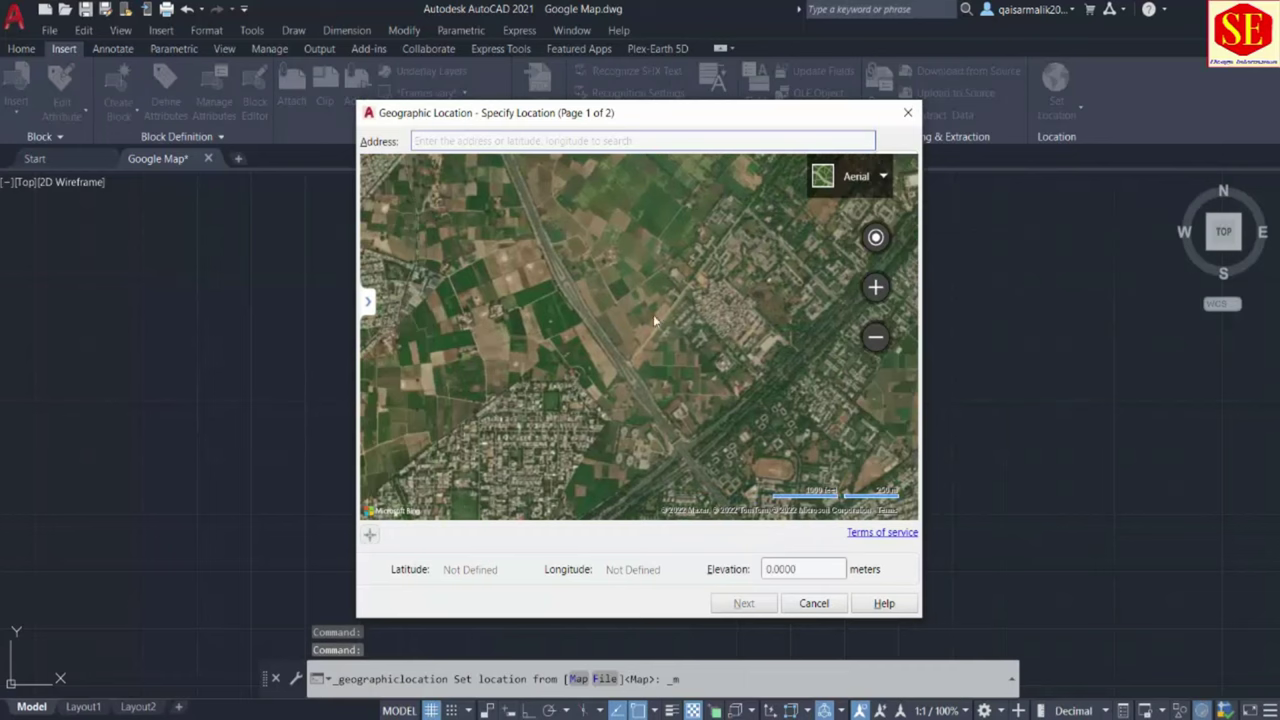
pyautogui.scroll(-2, 655, 320)
pyautogui.scroll(-2, 651, 308)
pyautogui.scroll(-2, 651, 308)
pyautogui.scroll(-2, 651, 303)
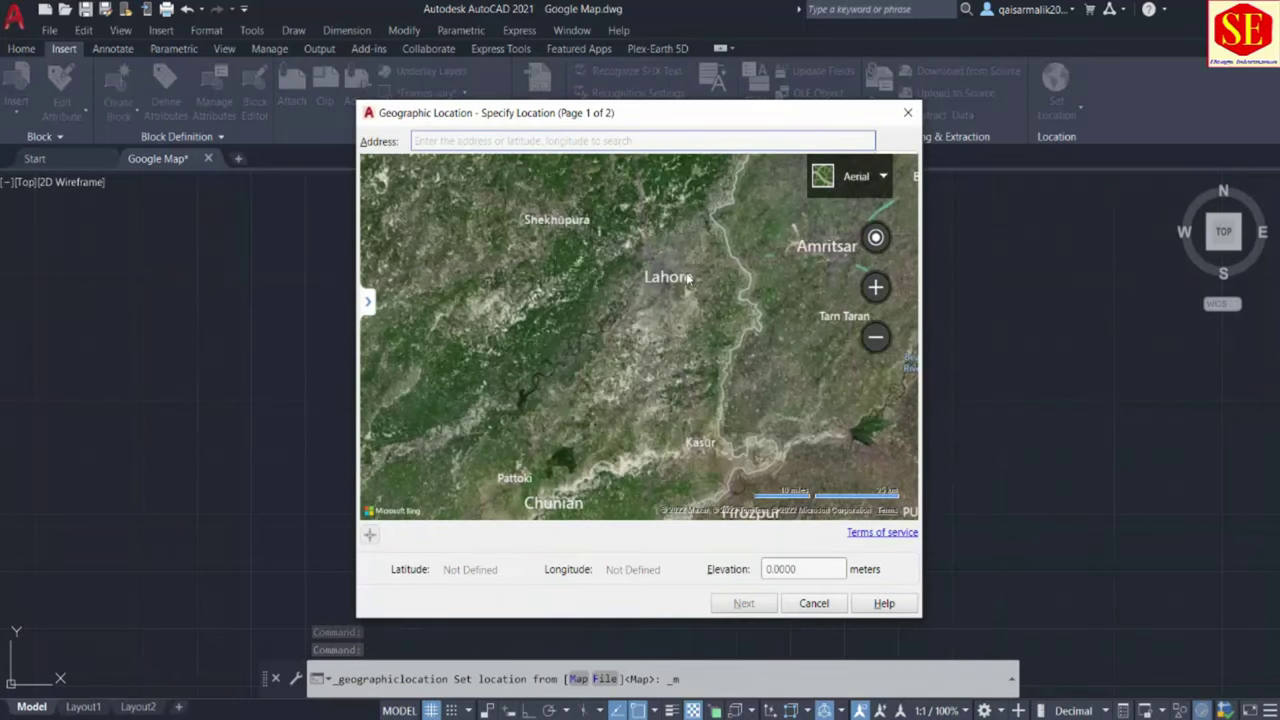
pyautogui.scroll(-2, 687, 280)
pyautogui.scroll(-2, 687, 280)
pyautogui.scroll(-2, 687, 280)
pyautogui.scroll(-2, 687, 280)
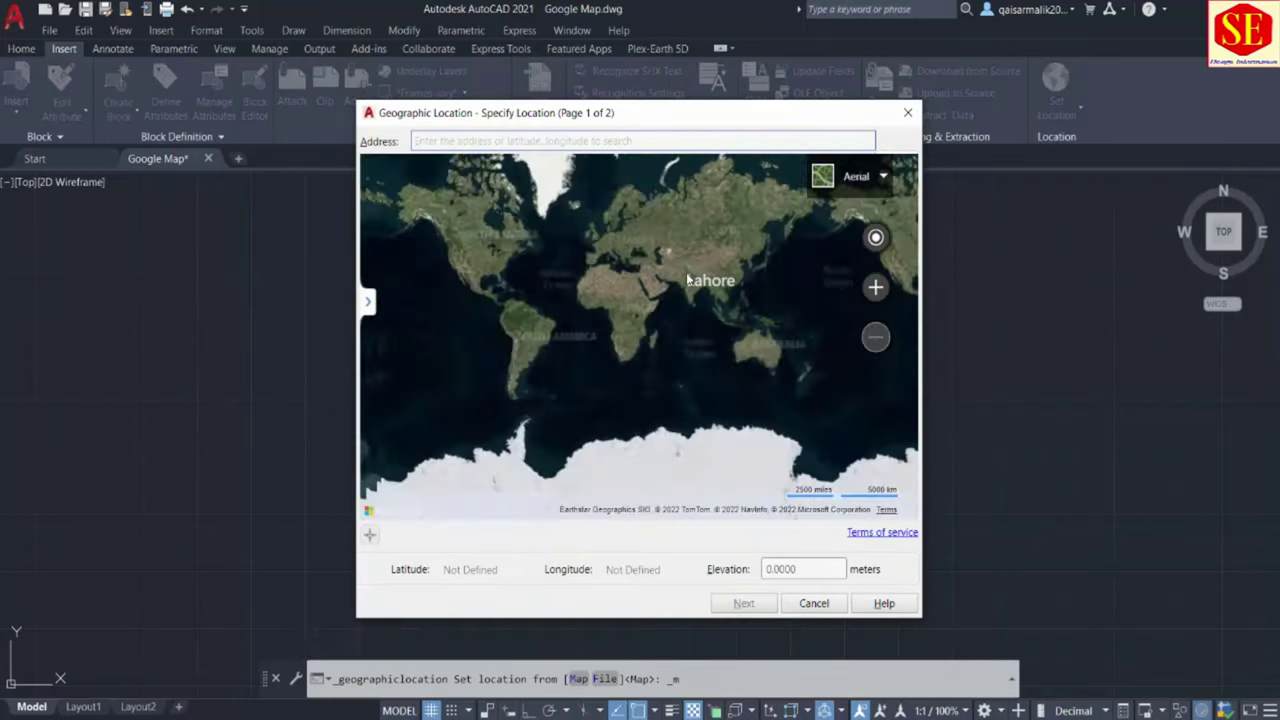
pyautogui.moveTo(687, 280); pyautogui.dragTo(690, 331)
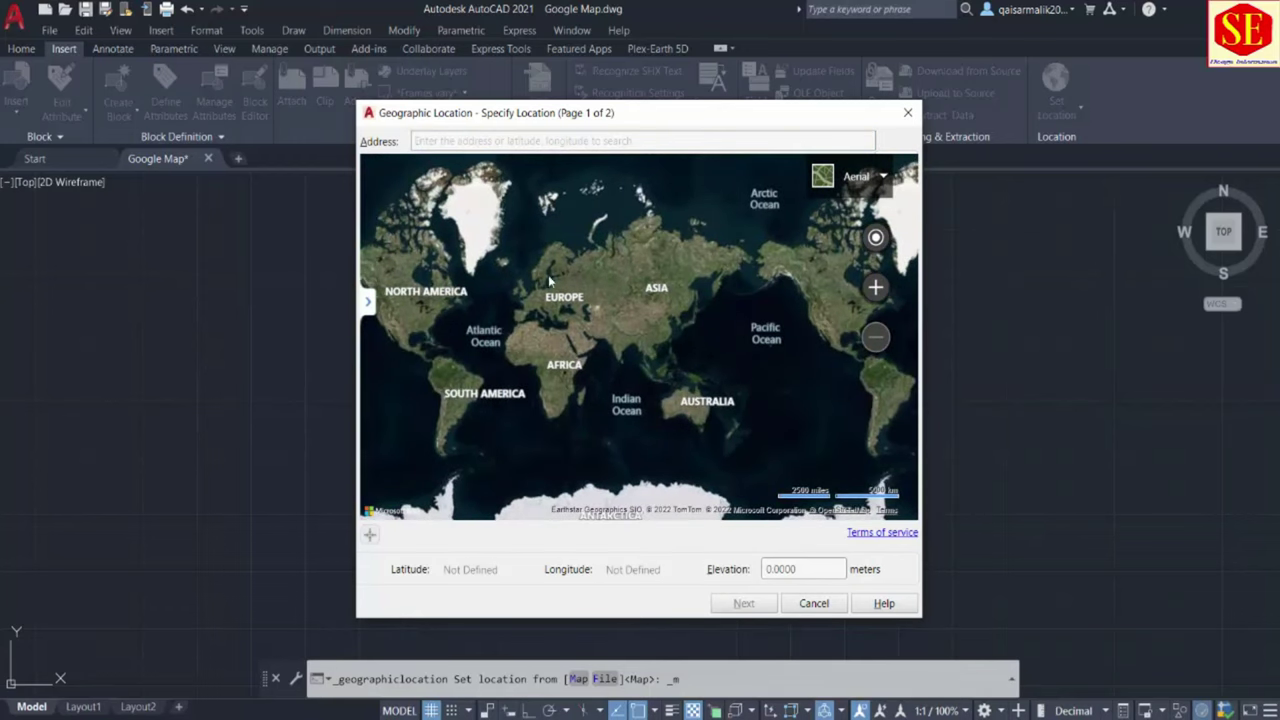
pyautogui.click(475, 141)
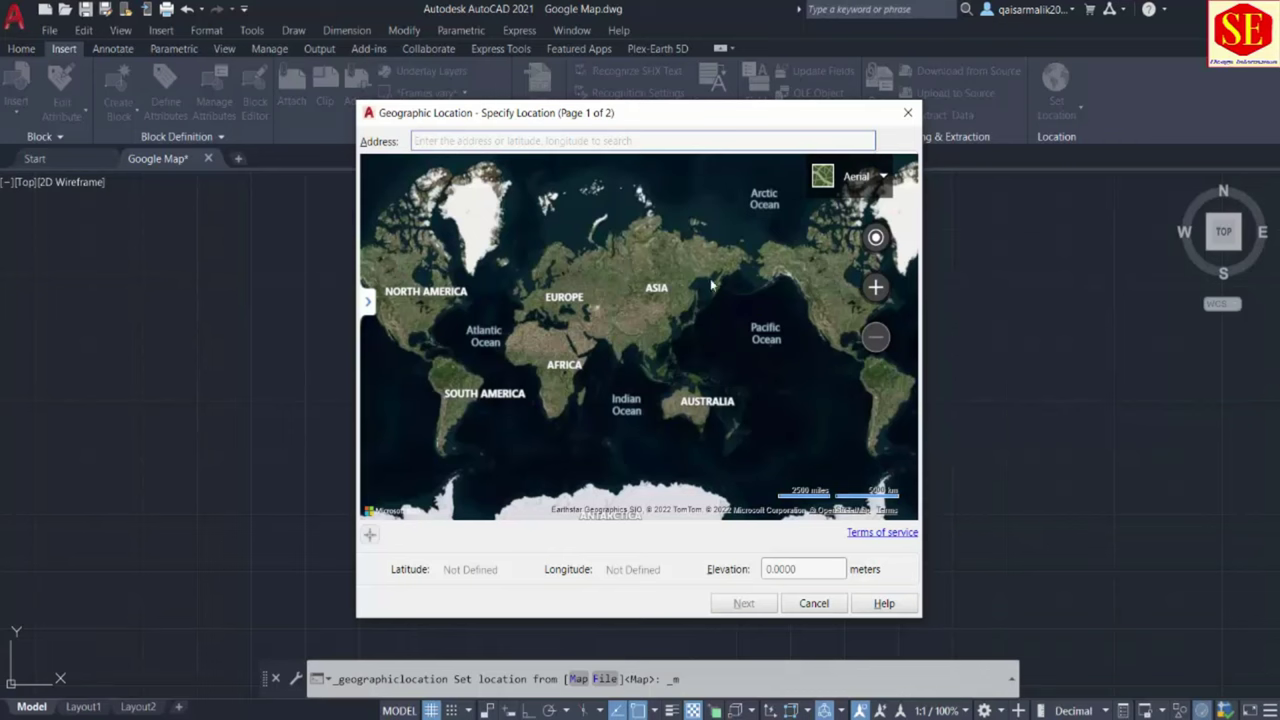
pyautogui.moveTo(614, 114); pyautogui.dragTo(956, 122)
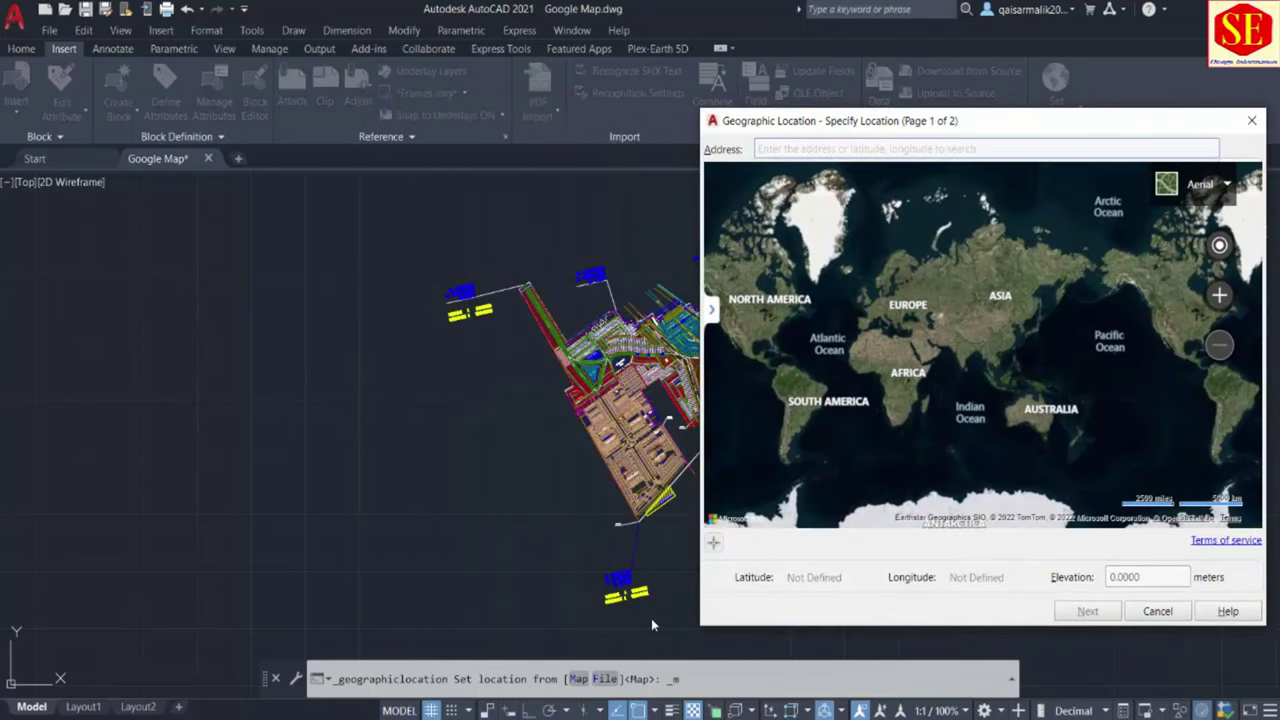
pyautogui.click(1152, 617)
# Step: Edit the lat/long label to join the values as 31.491857,74.290677
pyautogui.scroll(4, 752, 452)
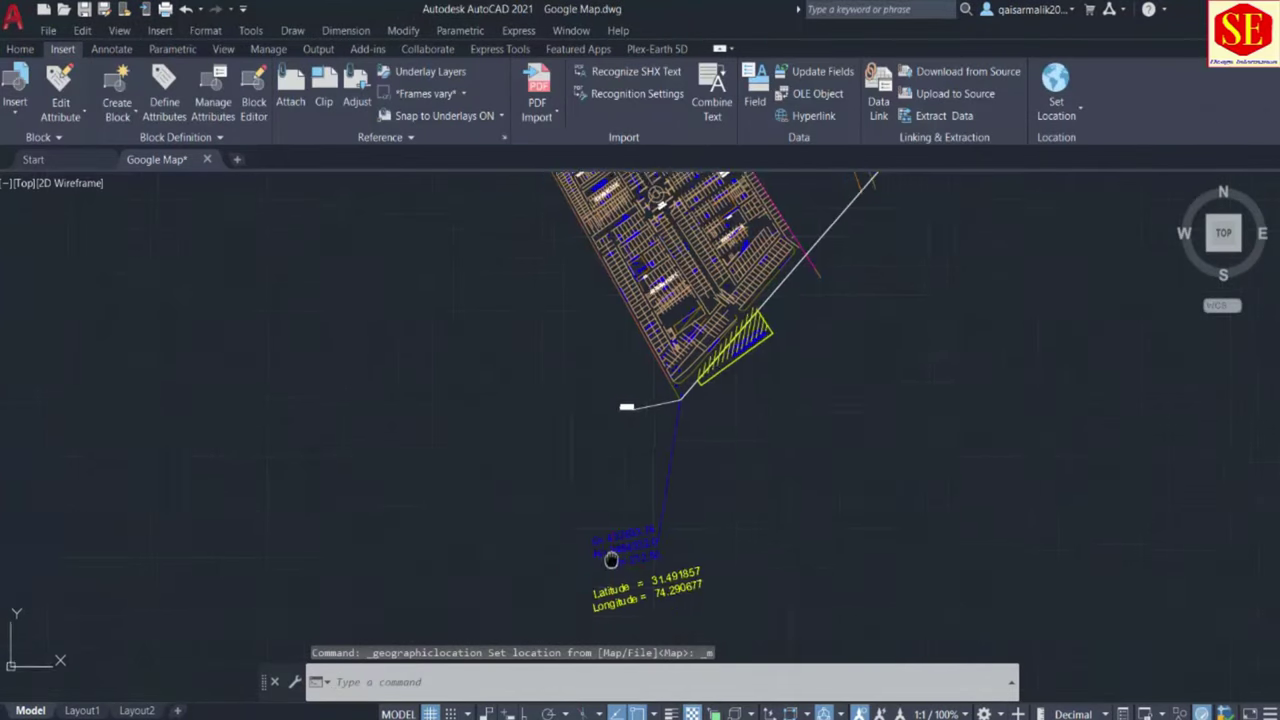
pyautogui.scroll(5, 752, 452)
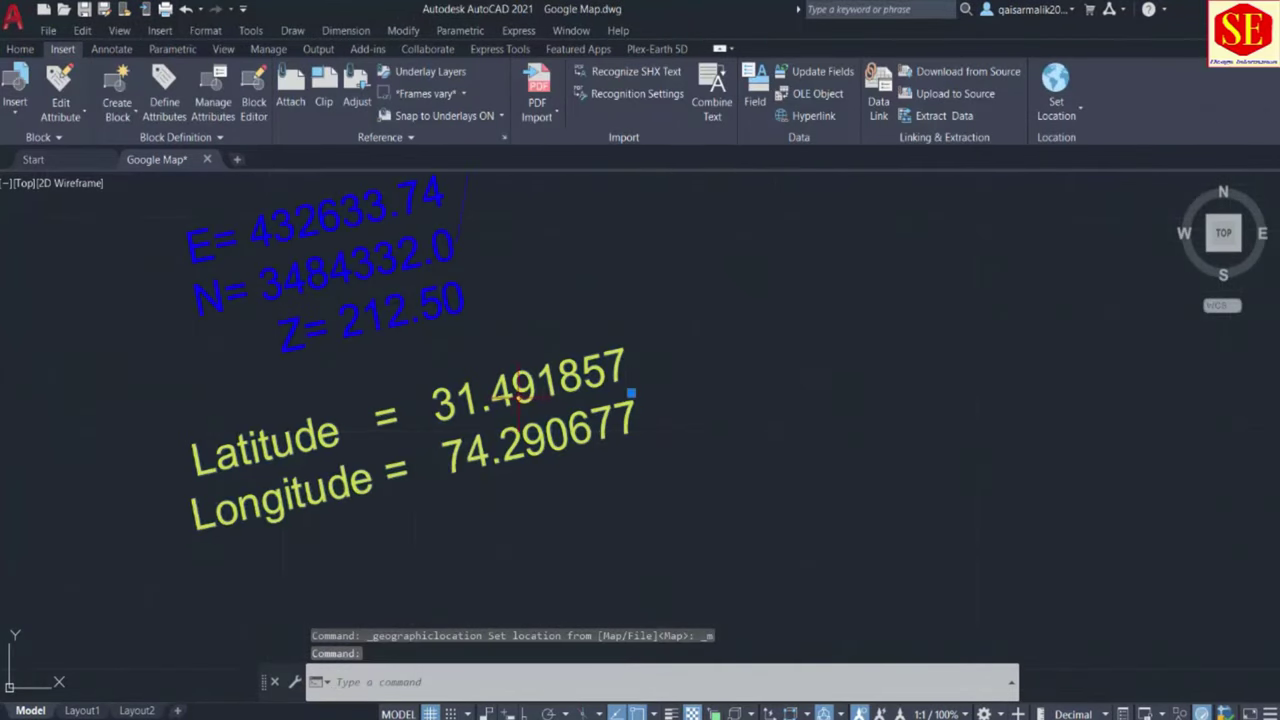
pyautogui.doubleClick(517, 390)
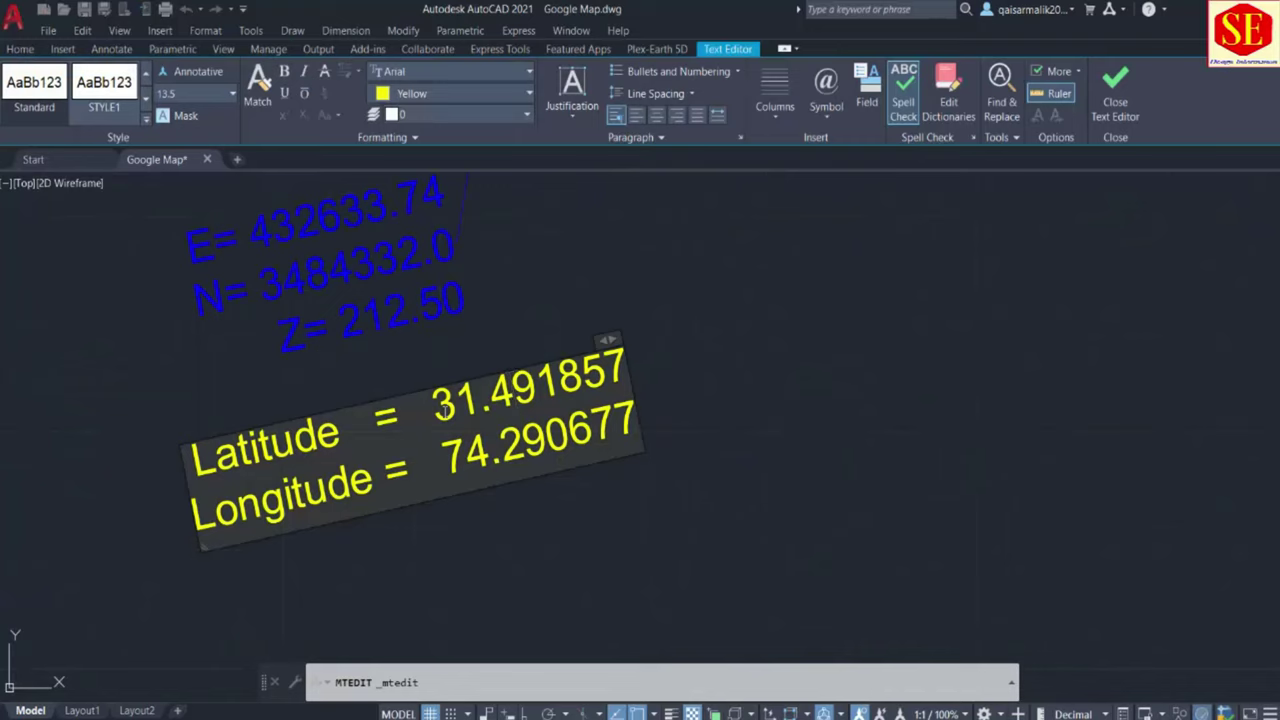
pyautogui.click(432, 406)
pyautogui.moveTo(434, 405); pyautogui.dragTo(567, 397)
pyautogui.click(432, 430)
pyautogui.click(437, 462)
pyautogui.press('BackSpace')
pyautogui.press('BackSpace')
pyautogui.press('BackSpace')
pyautogui.press('BackSpace')
pyautogui.press('BackSpace')
pyautogui.press('BackSpace')
pyautogui.press('BackSpace')
pyautogui.press('BackSpace')
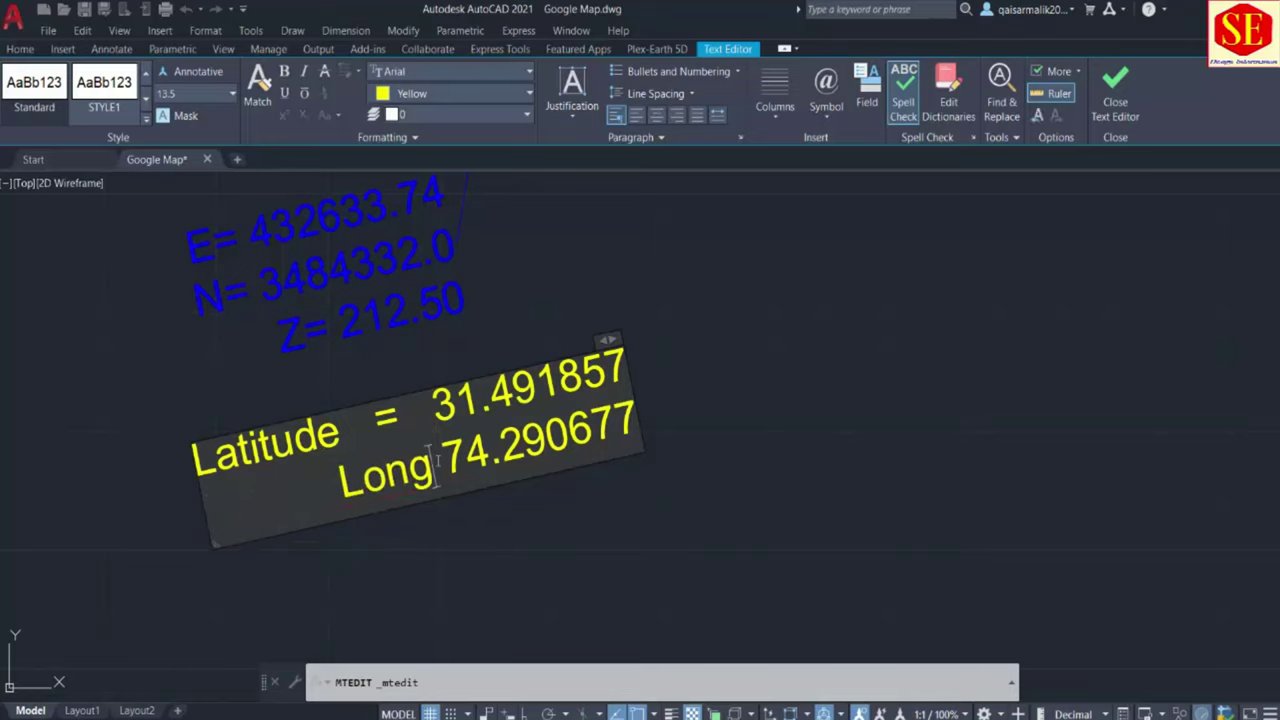
pyautogui.press('BackSpace')
pyautogui.press('BackSpace')
pyautogui.press('BackSpace')
pyautogui.press('BackSpace')
pyautogui.press('BackSpace')
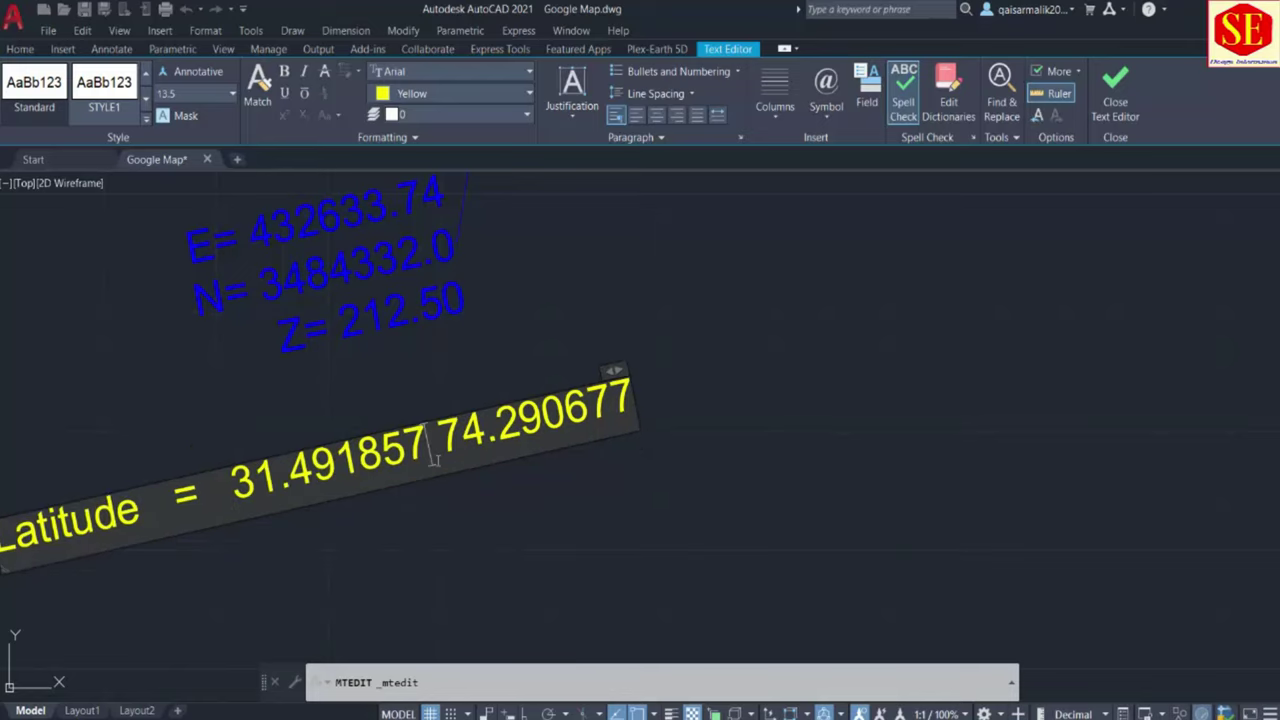
pyautogui.write(',')
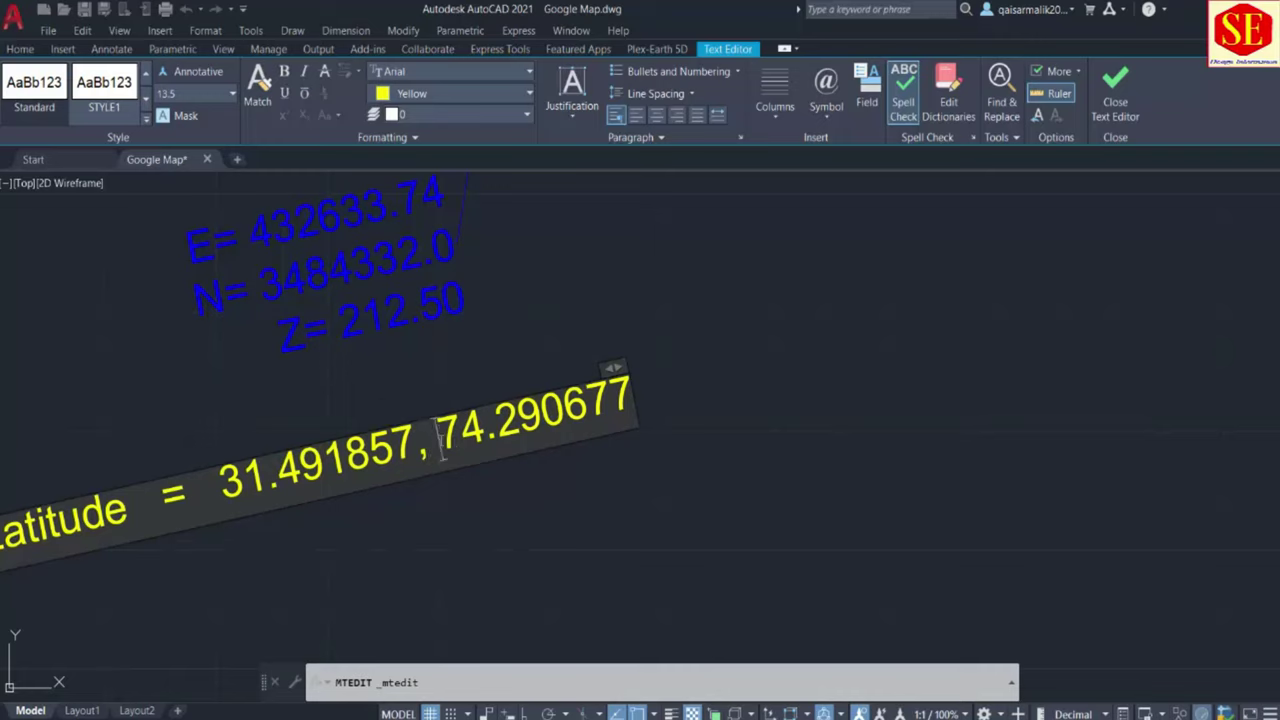
pyautogui.press('BackSpace')
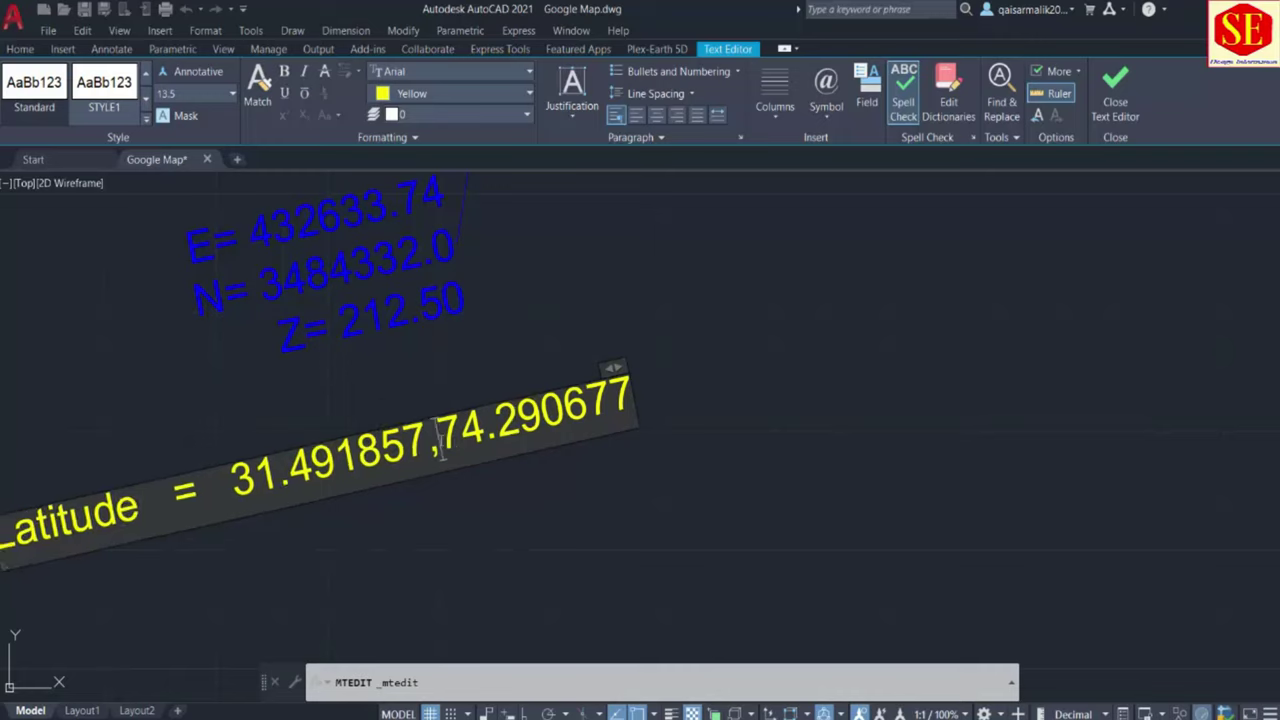
# Step: Copy 31.491857,74.290677, then exit the label editor without saving the text changes
pyautogui.moveTo(232, 490); pyautogui.dragTo(622, 395)
pyautogui.rightClick(466, 444)
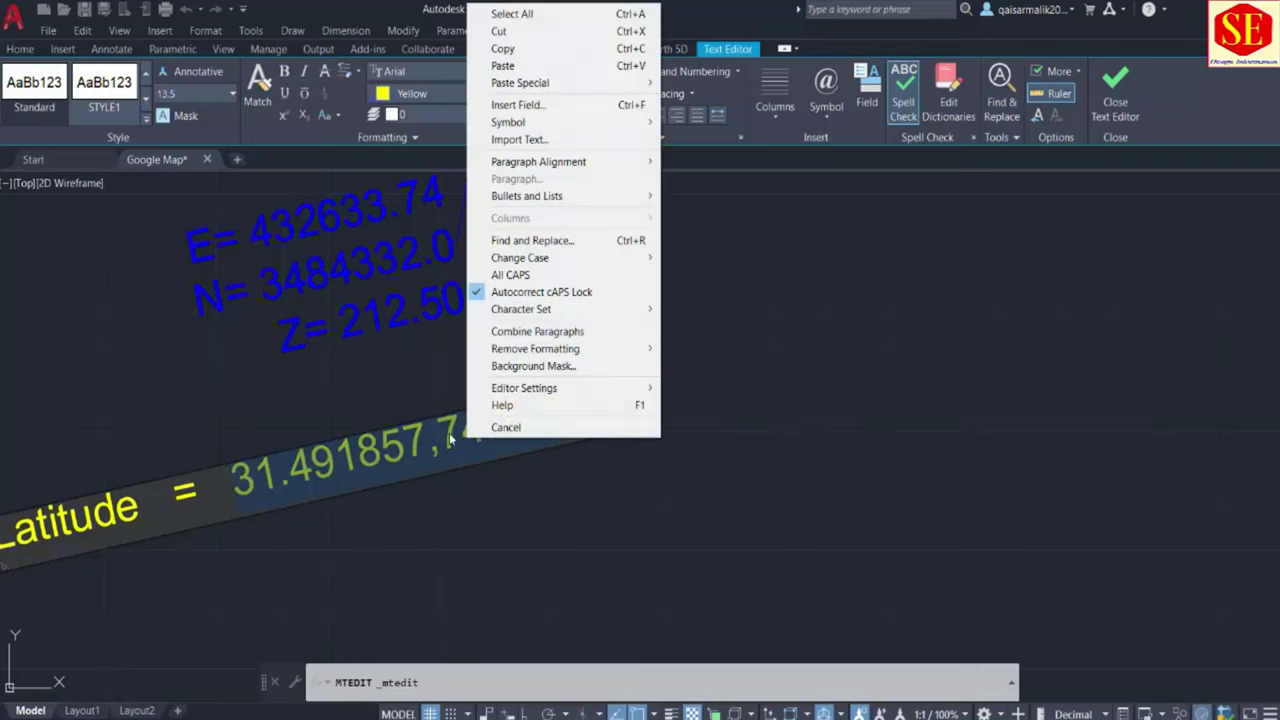
pyautogui.click(525, 48)
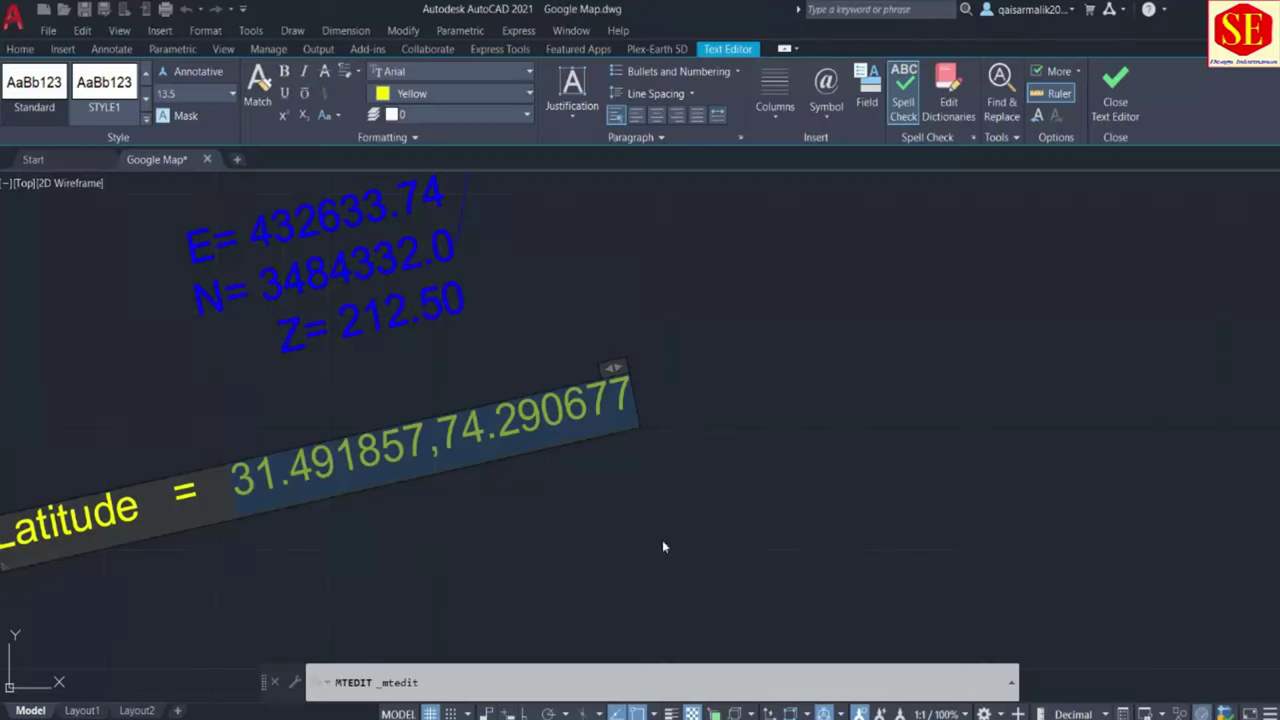
pyautogui.scroll(-5, 872, 386)
pyautogui.scroll(-3, 872, 385)
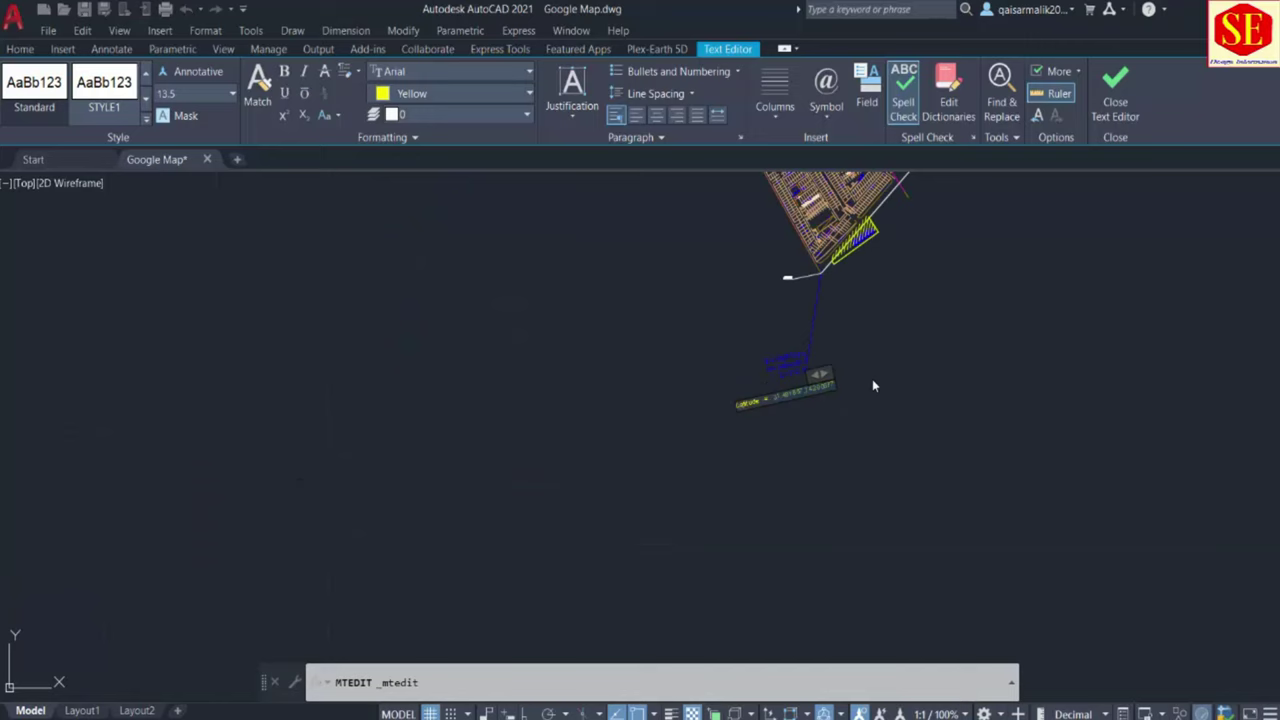
pyautogui.click(938, 288)
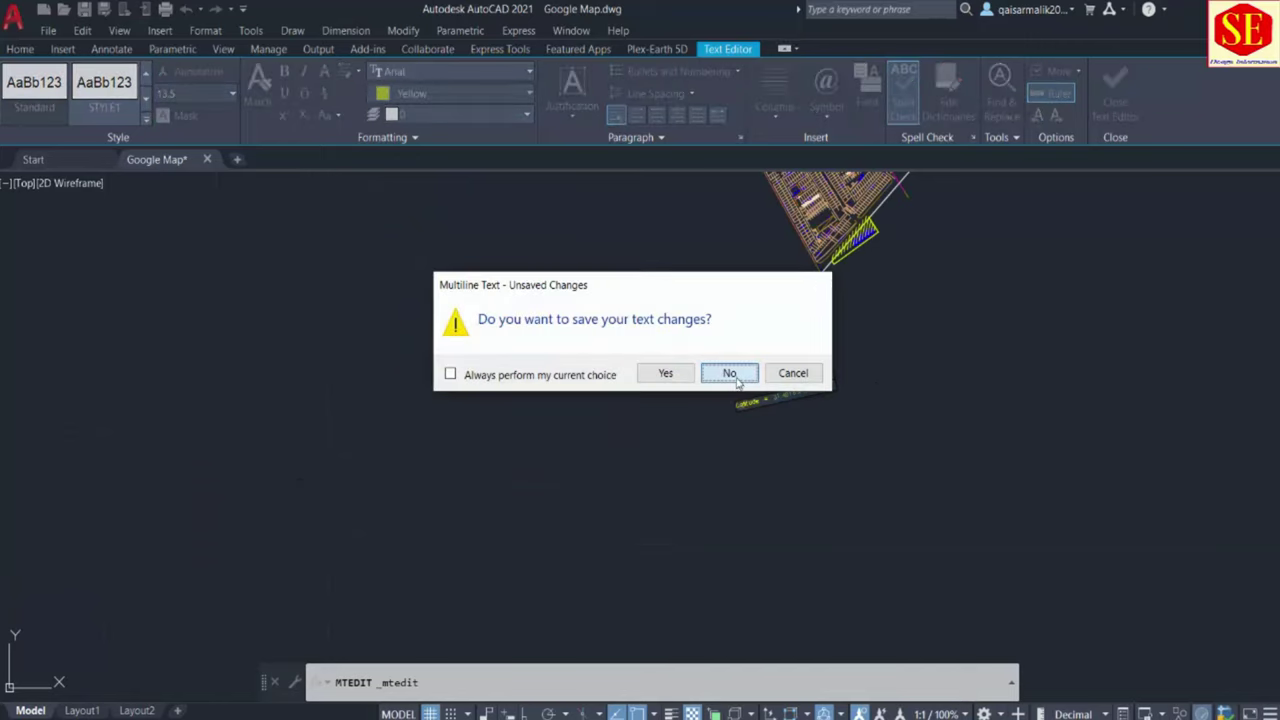
pyautogui.click(729, 373)
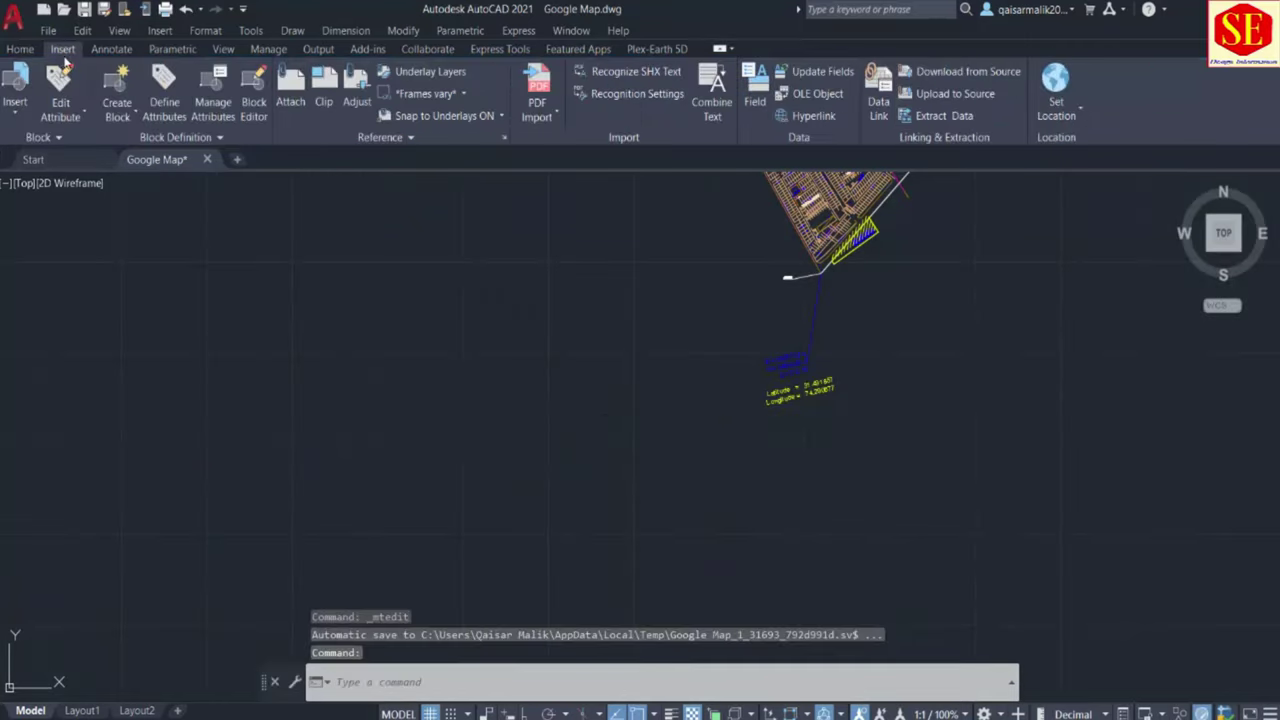
pyautogui.click(1055, 121)
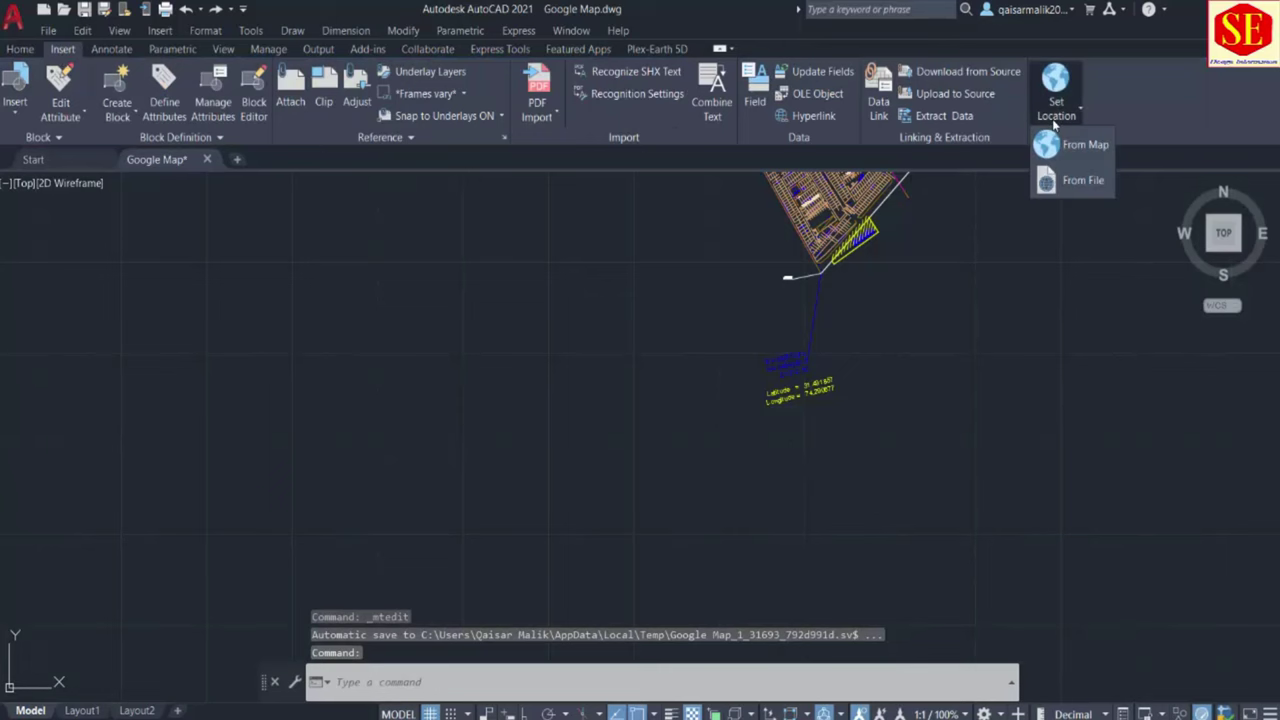
pyautogui.click(1071, 151)
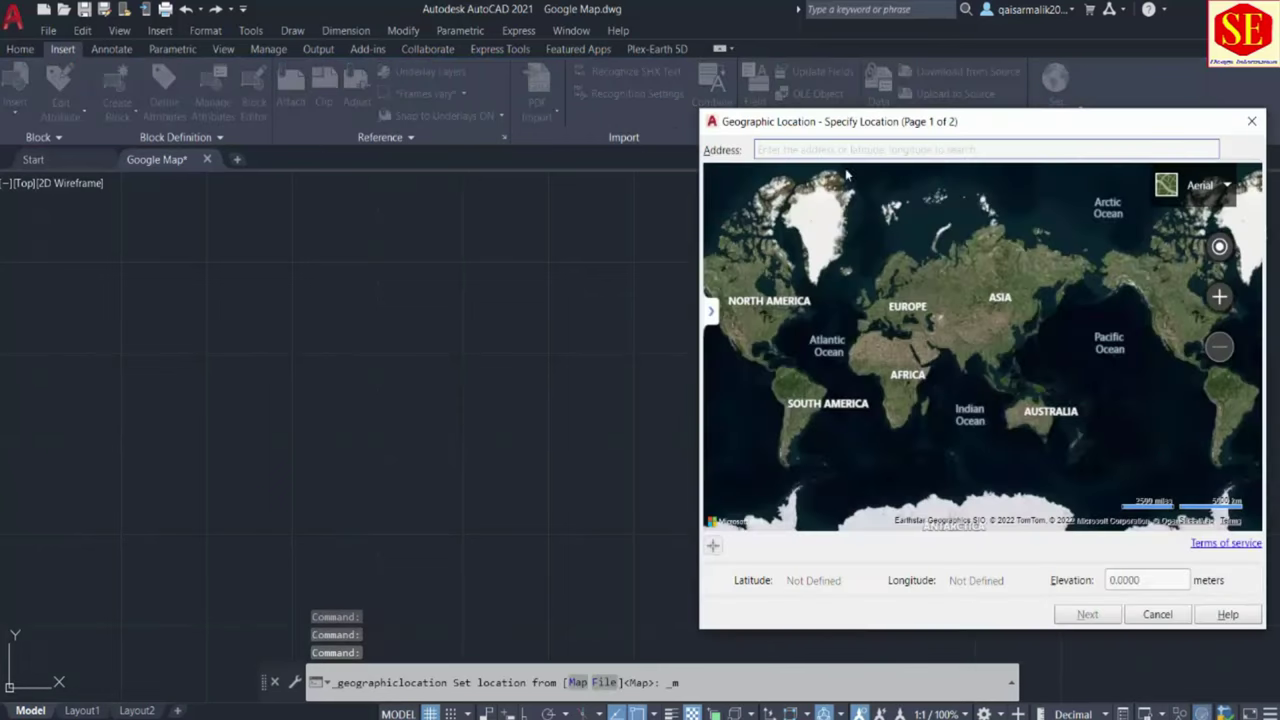
pyautogui.moveTo(845, 128)
pyautogui.mouseDown()
pyautogui.moveTo(297, 121)
pyautogui.moveTo(400, 181)
pyautogui.mouseUp()
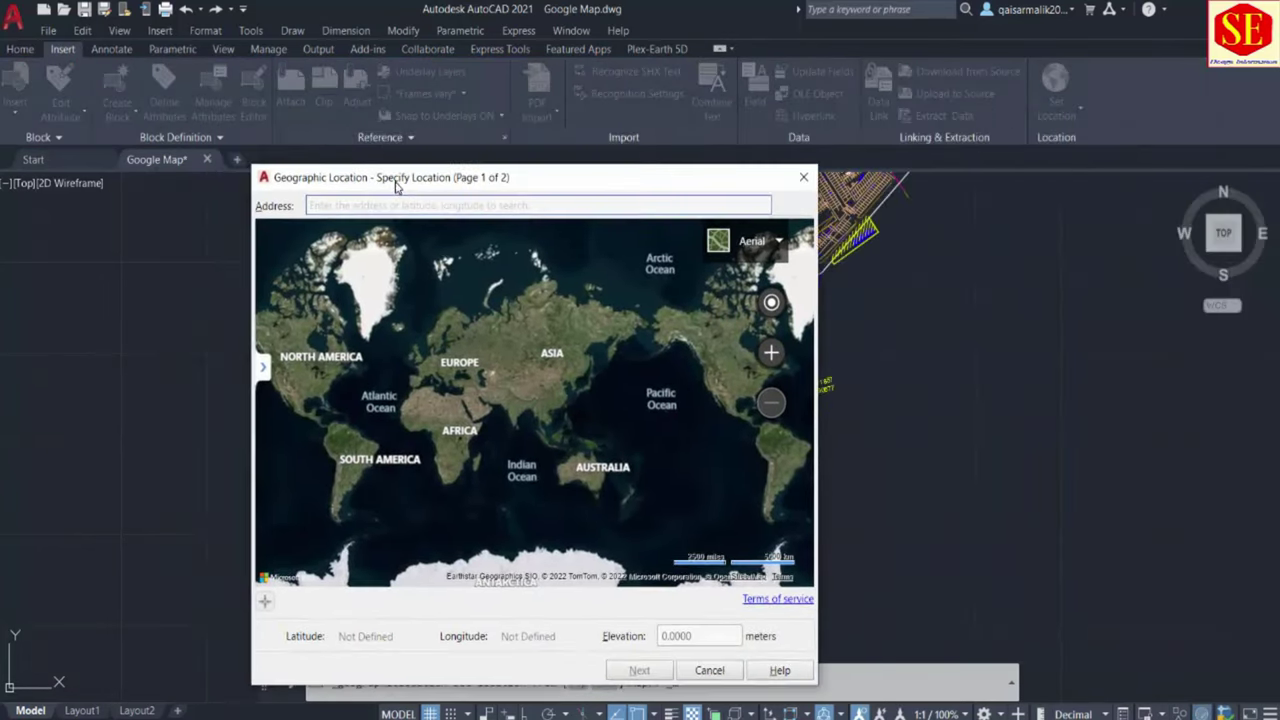
pyautogui.rightClick(345, 201)
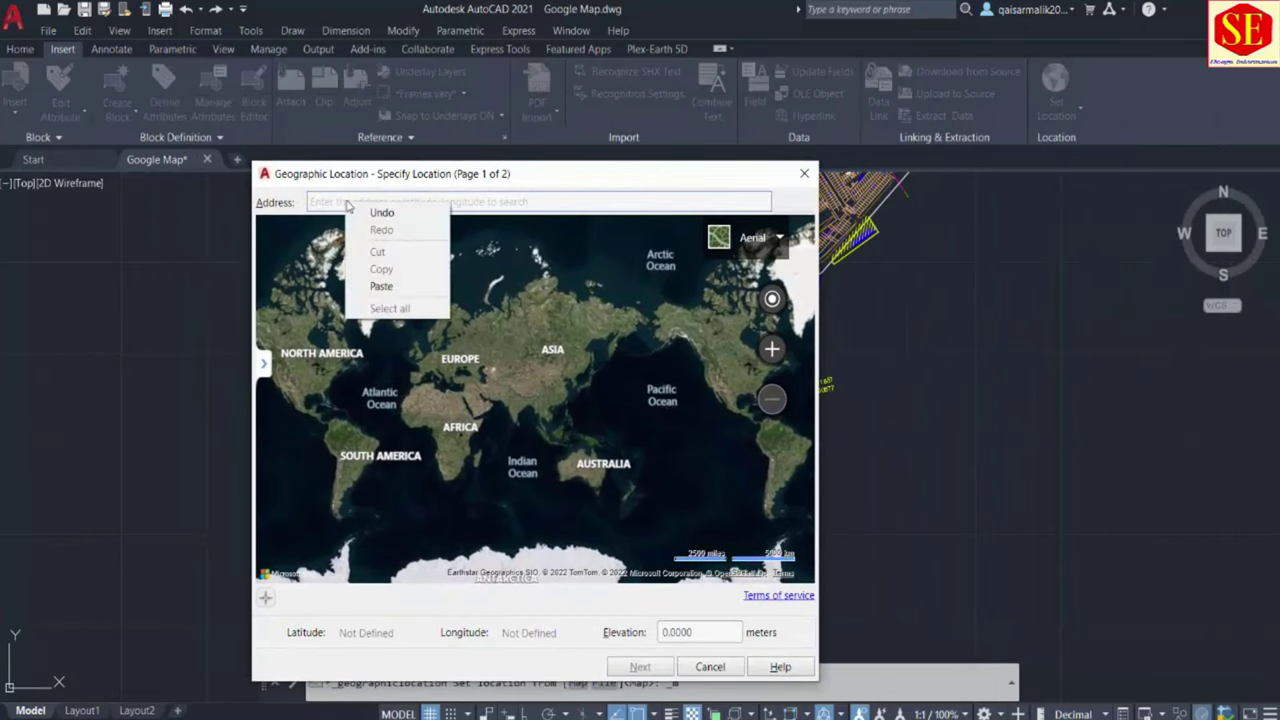
pyautogui.click(390, 287)
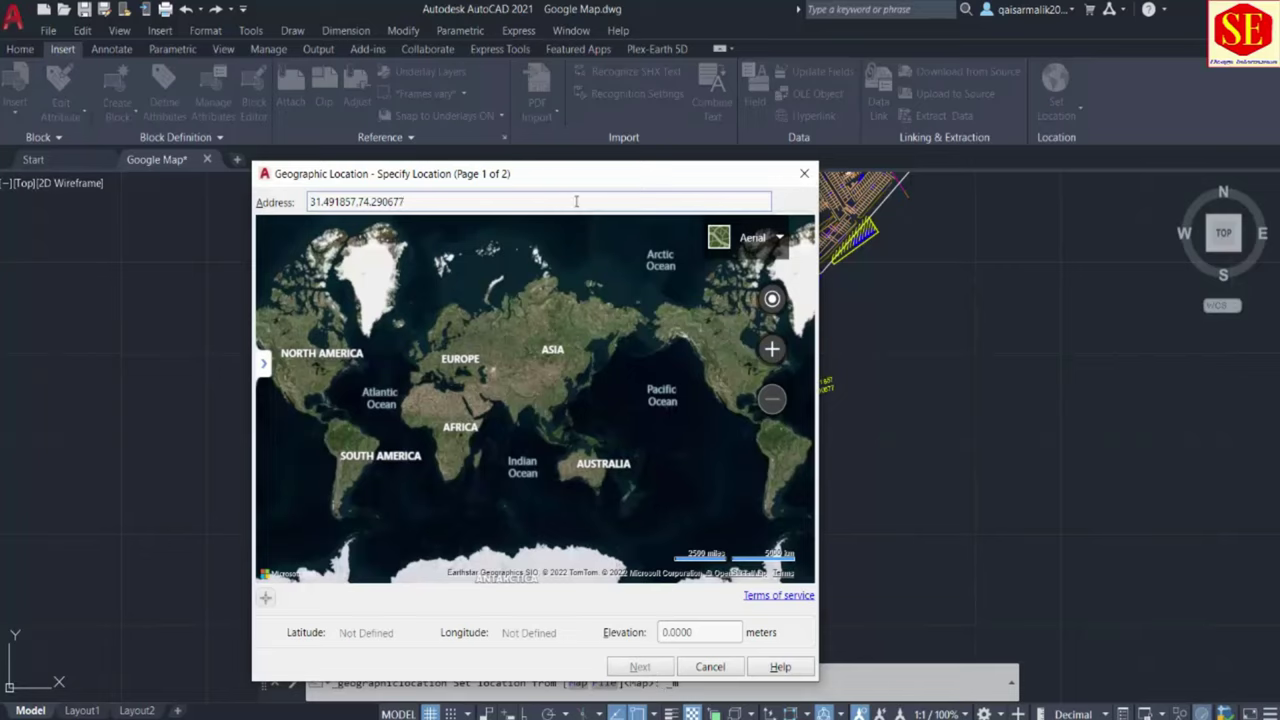
pyautogui.press('Return')
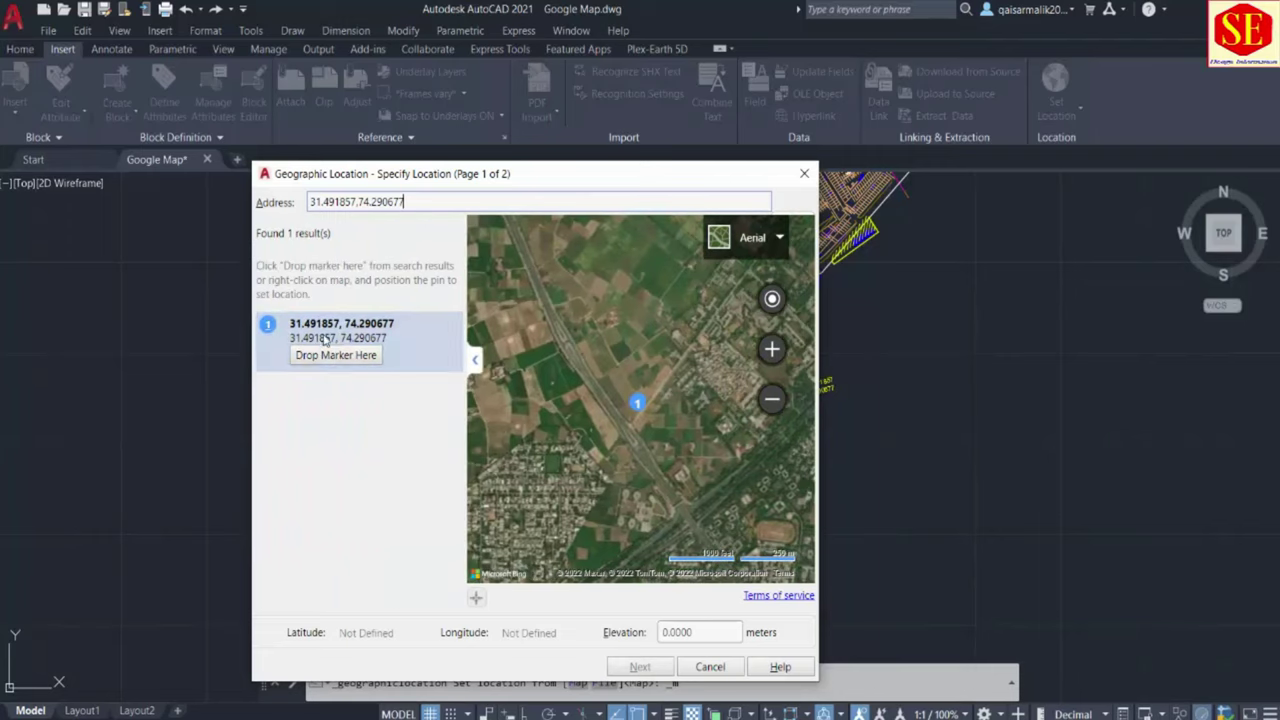
pyautogui.click(637, 404)
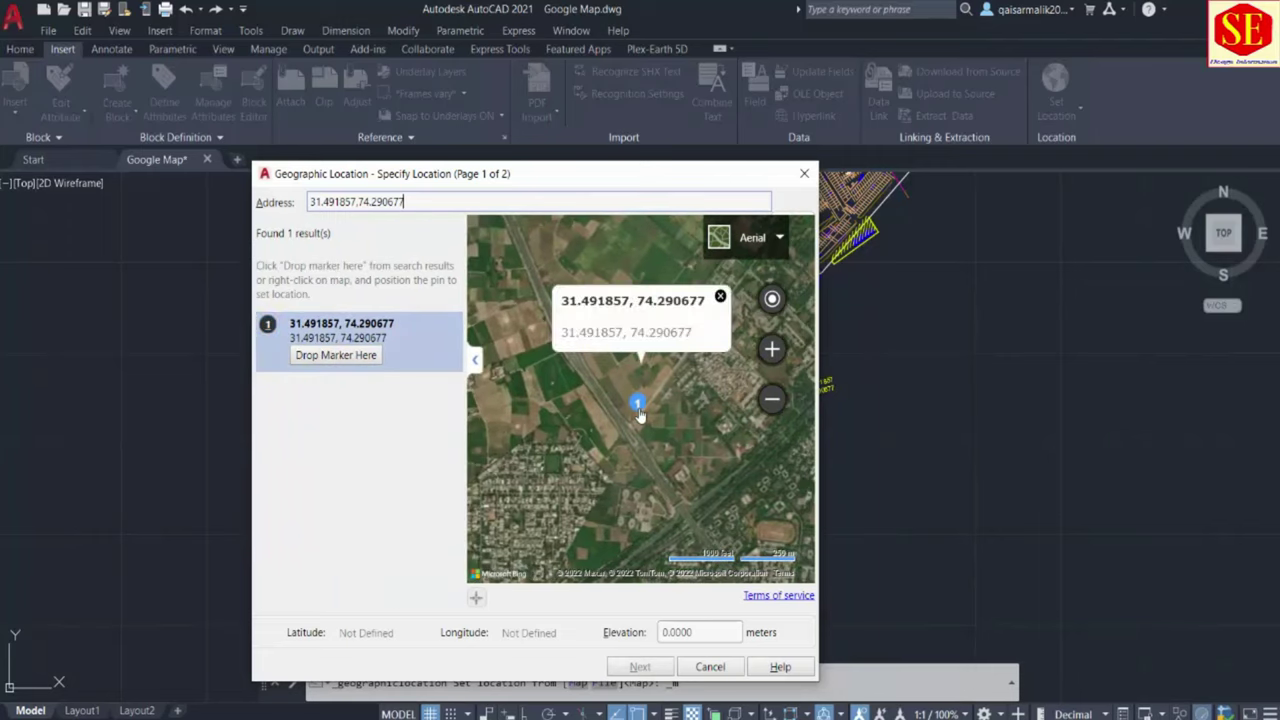
# Step: Drop the marker at latitude 31.4919, longitude 74.2907 and set elevation to 212.25 meters
pyautogui.scroll(2, 640, 414)
pyautogui.scroll(1, 640, 410)
pyautogui.scroll(1, 639, 405)
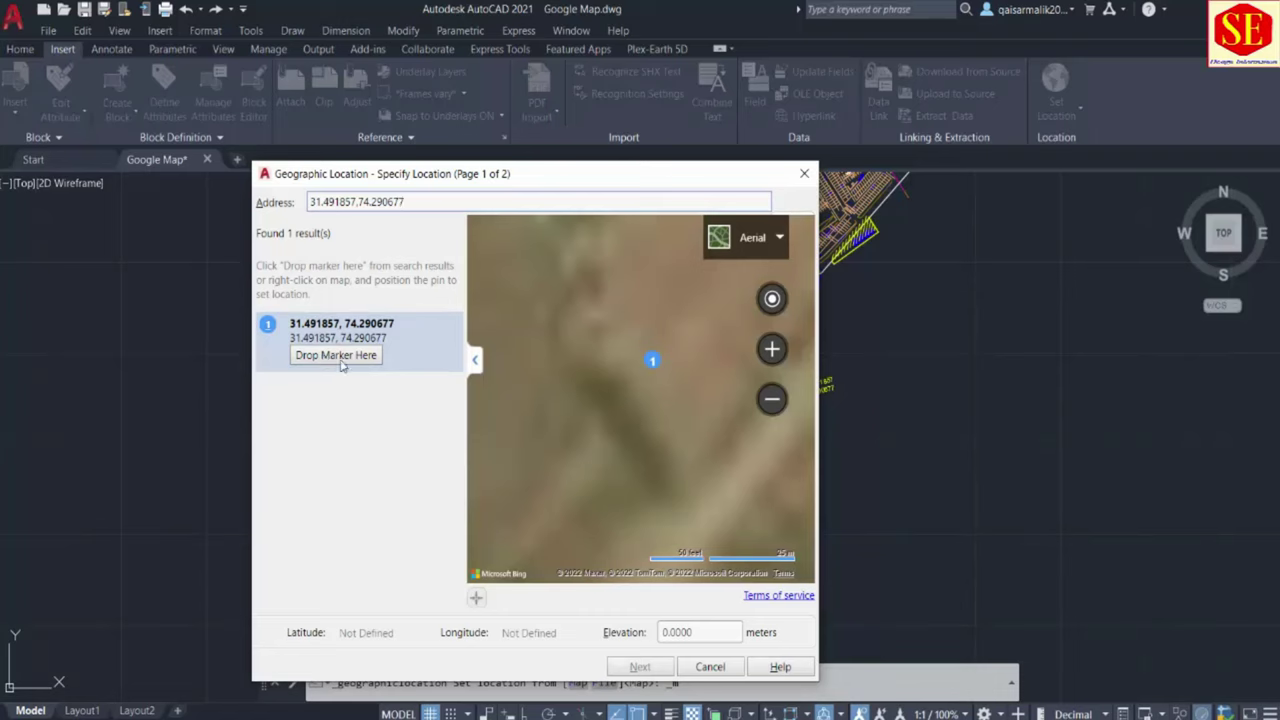
pyautogui.click(326, 358)
pyautogui.scroll(1, 648, 400)
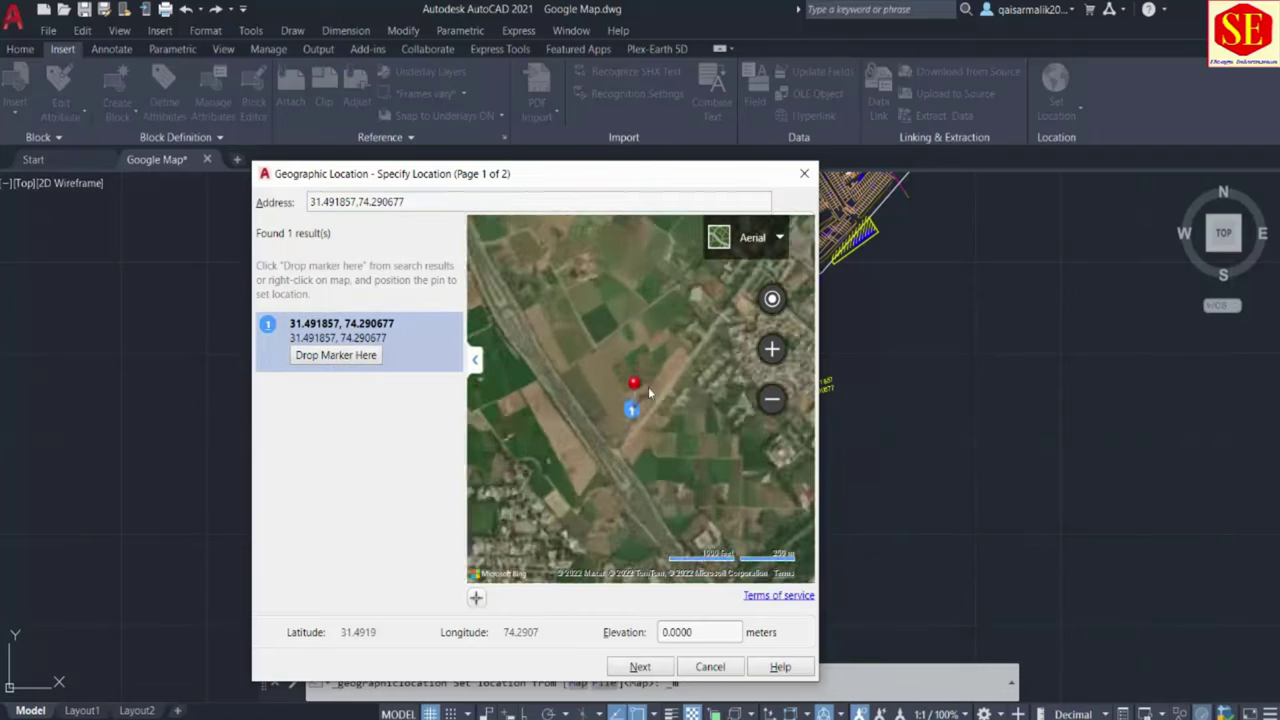
pyautogui.scroll(1, 640, 410)
pyautogui.scroll(1, 632, 420)
pyautogui.scroll(1, 626, 430)
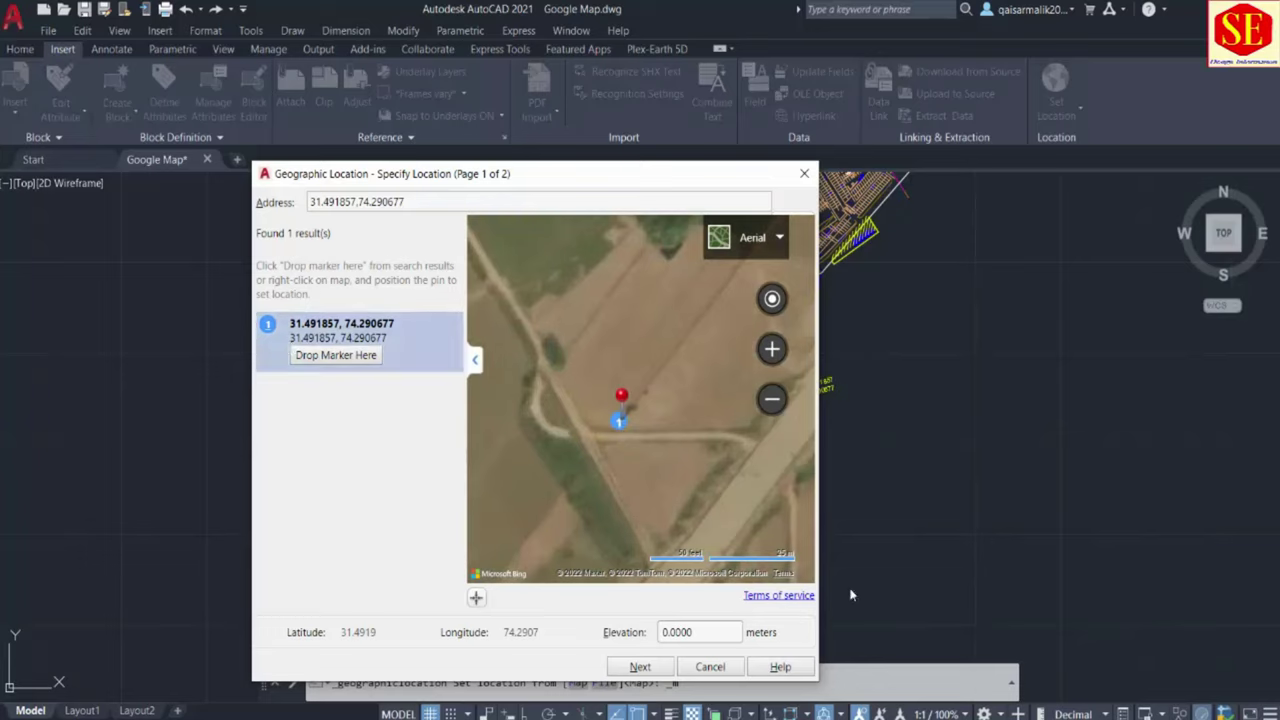
pyautogui.doubleClick(703, 633)
pyautogui.write('212')
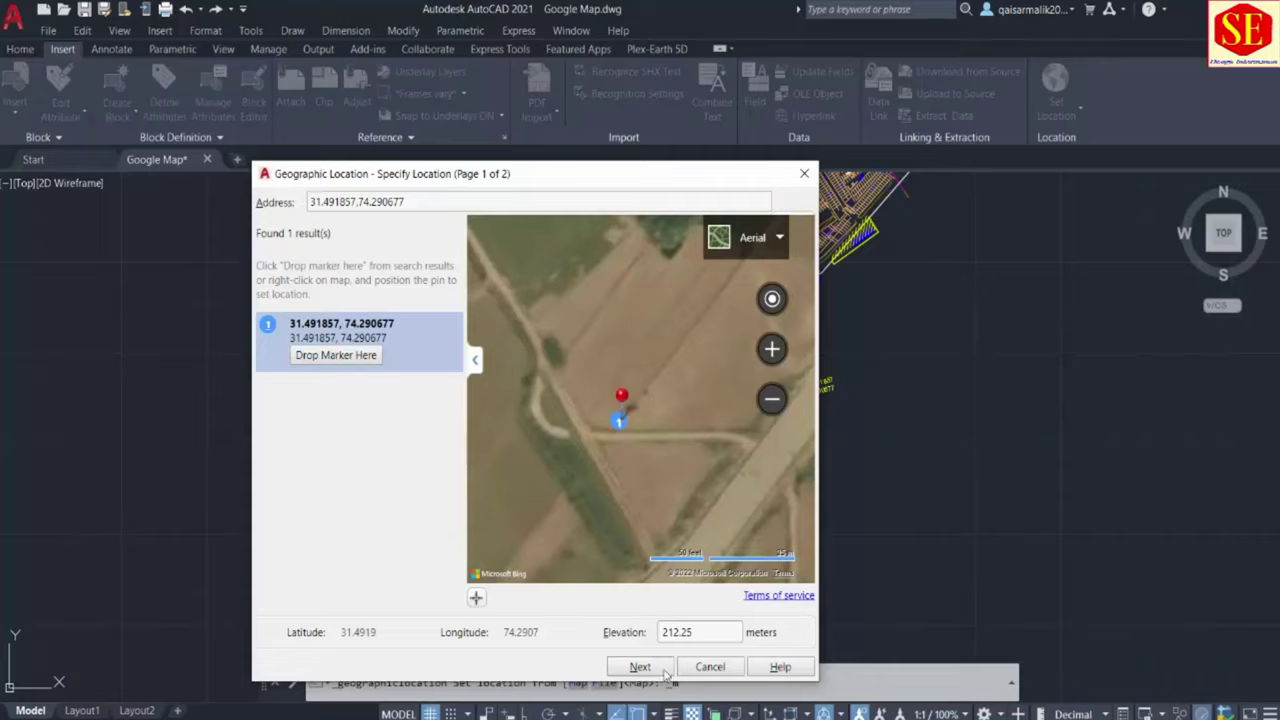
pyautogui.click(638, 672)
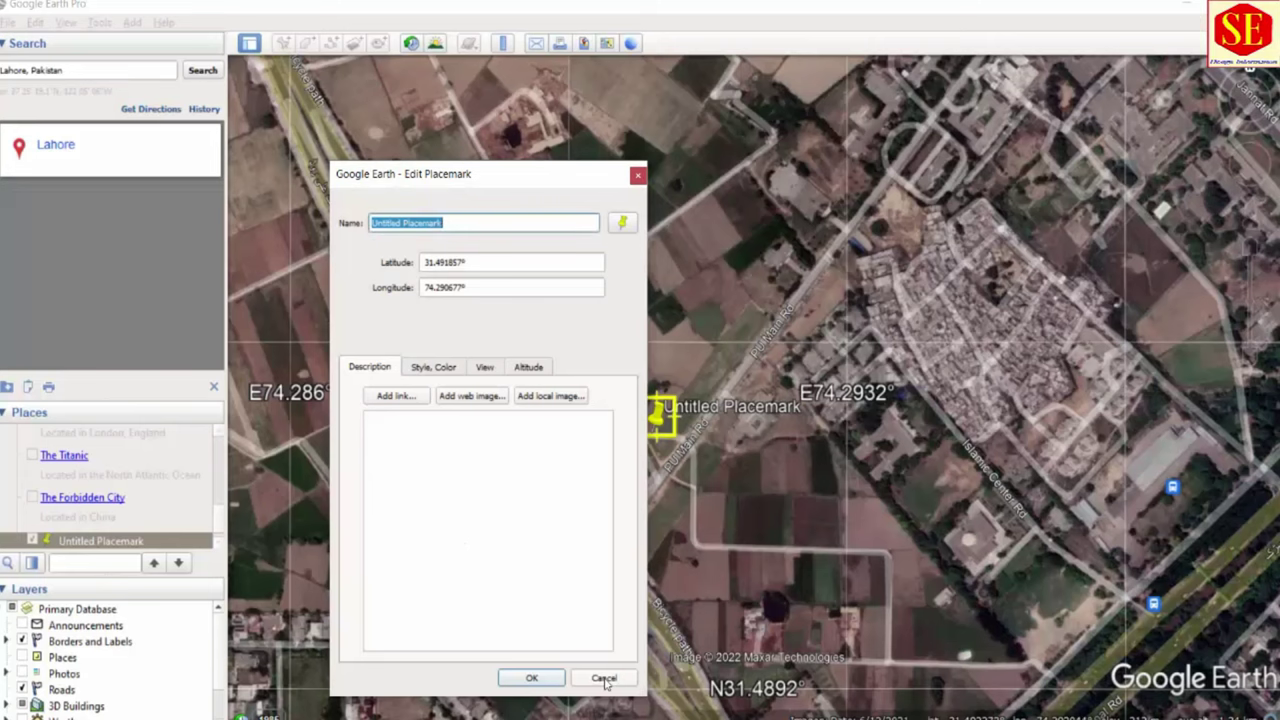
# Step: Close Edit Placemark, confirm the Google Earth Options, and zoom out to the placemark over Lahore
pyautogui.click(531, 678)
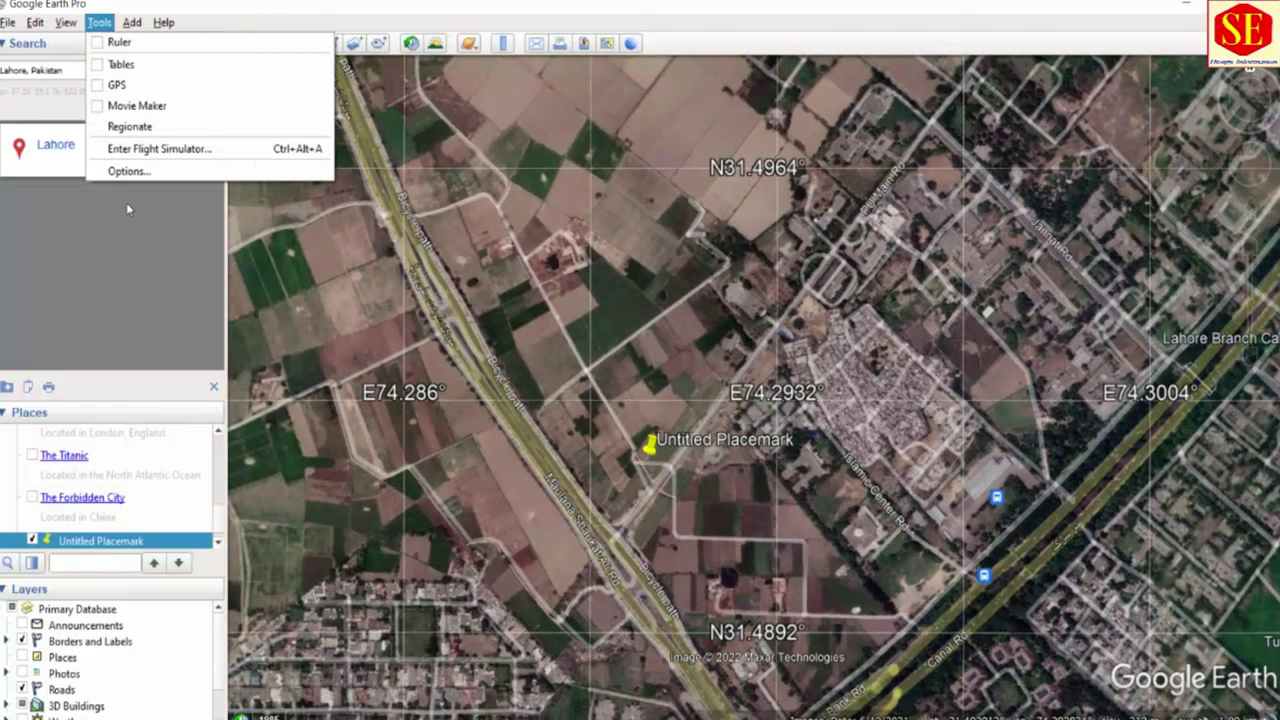
pyautogui.click(128, 171)
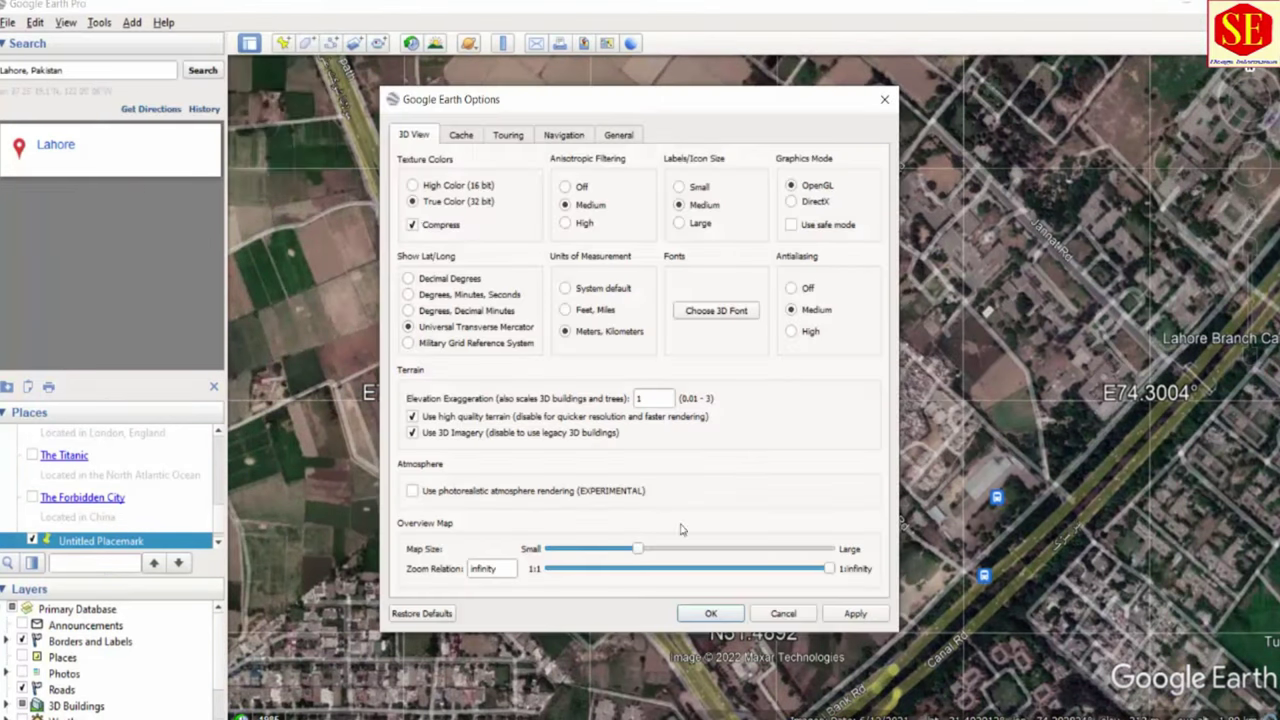
pyautogui.click(710, 613)
pyautogui.scroll(2, 681, 404)
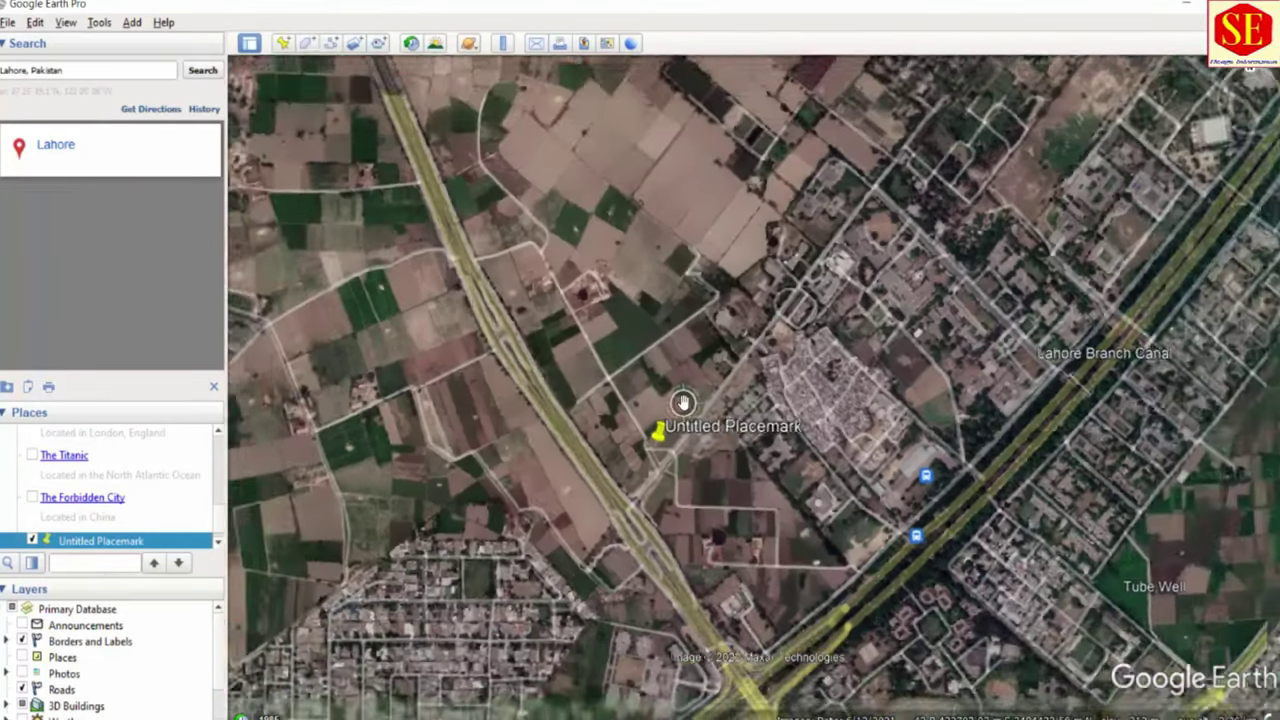
pyautogui.scroll(2, 681, 404)
pyautogui.scroll(-3, 681, 404)
pyautogui.scroll(-2, 681, 404)
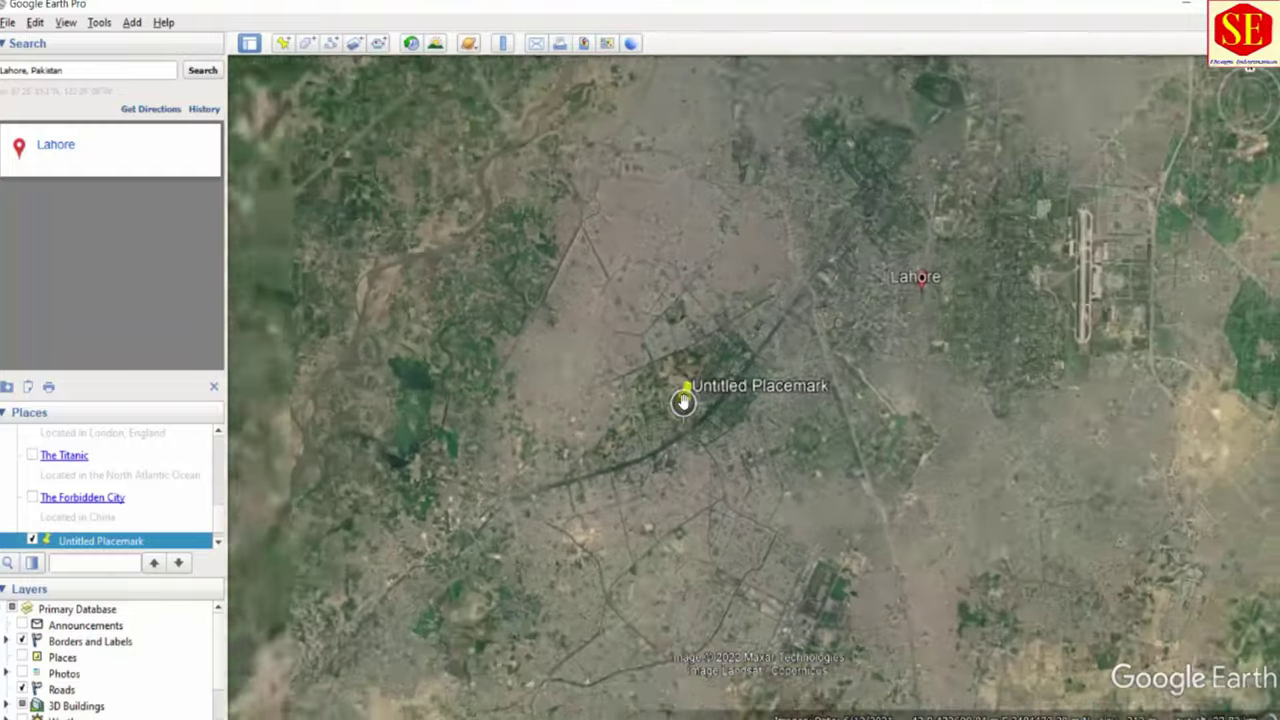
pyautogui.scroll(-3, 683, 402)
pyautogui.scroll(-2, 683, 402)
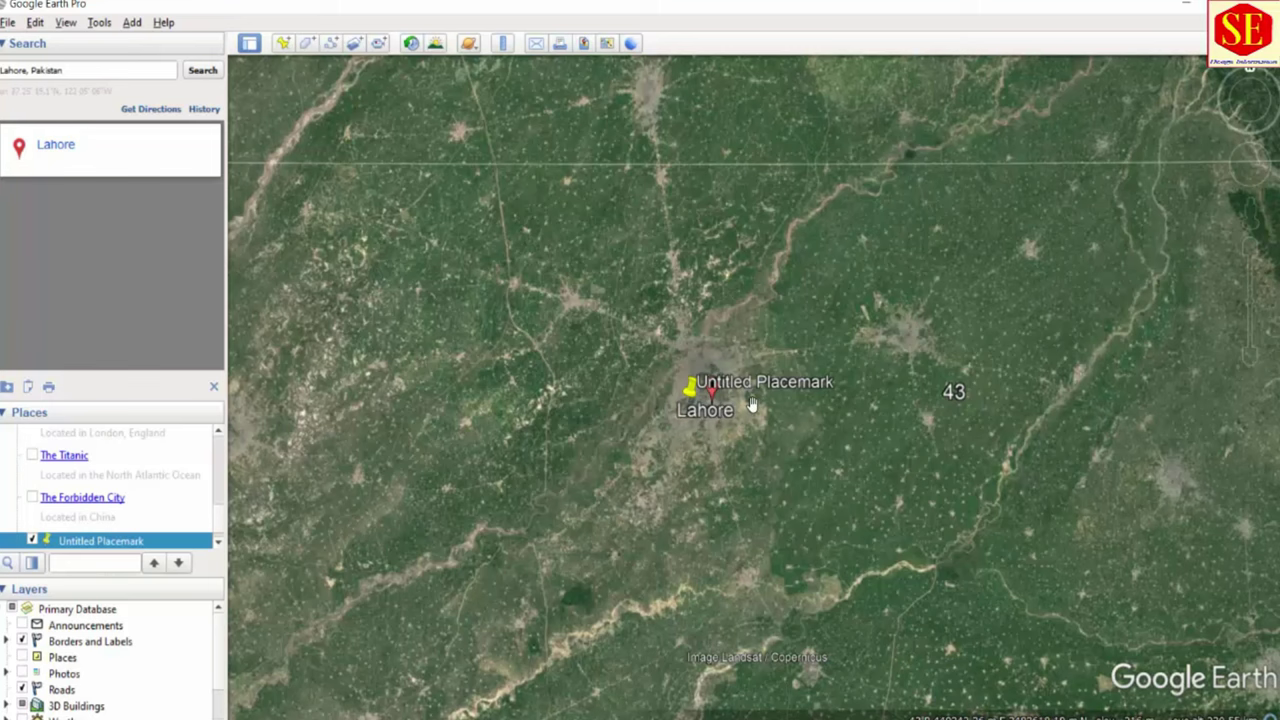
pyautogui.scroll(-2, 752, 404)
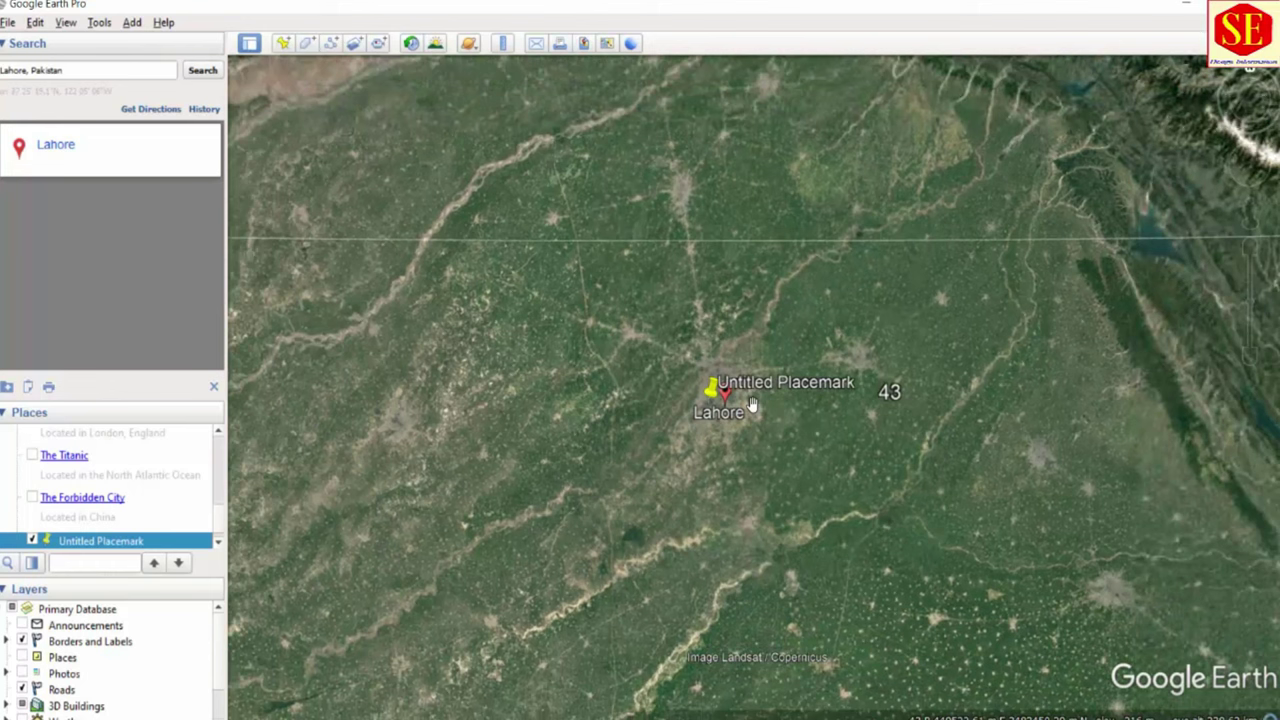
pyautogui.scroll(1, 840, 408)
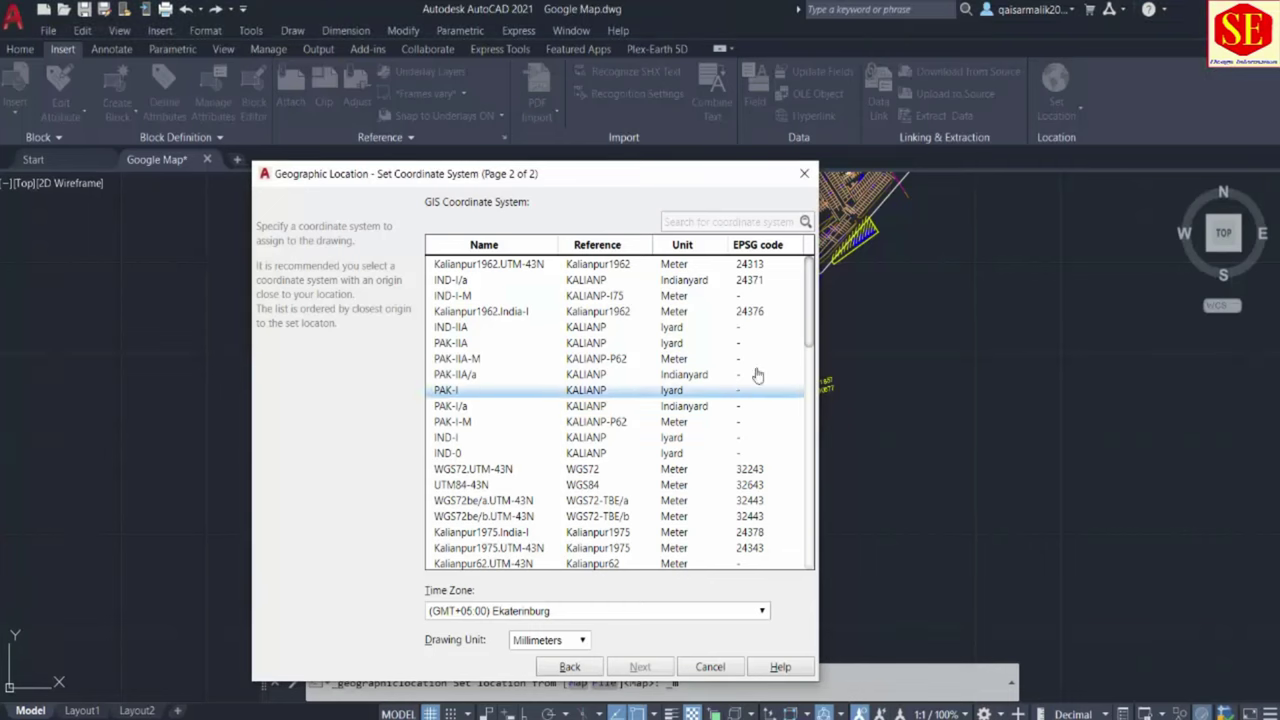
# Step: Filter the coordinate systems by 'utm' and select UTM84-43N
pyautogui.click(722, 219)
pyautogui.write('U')
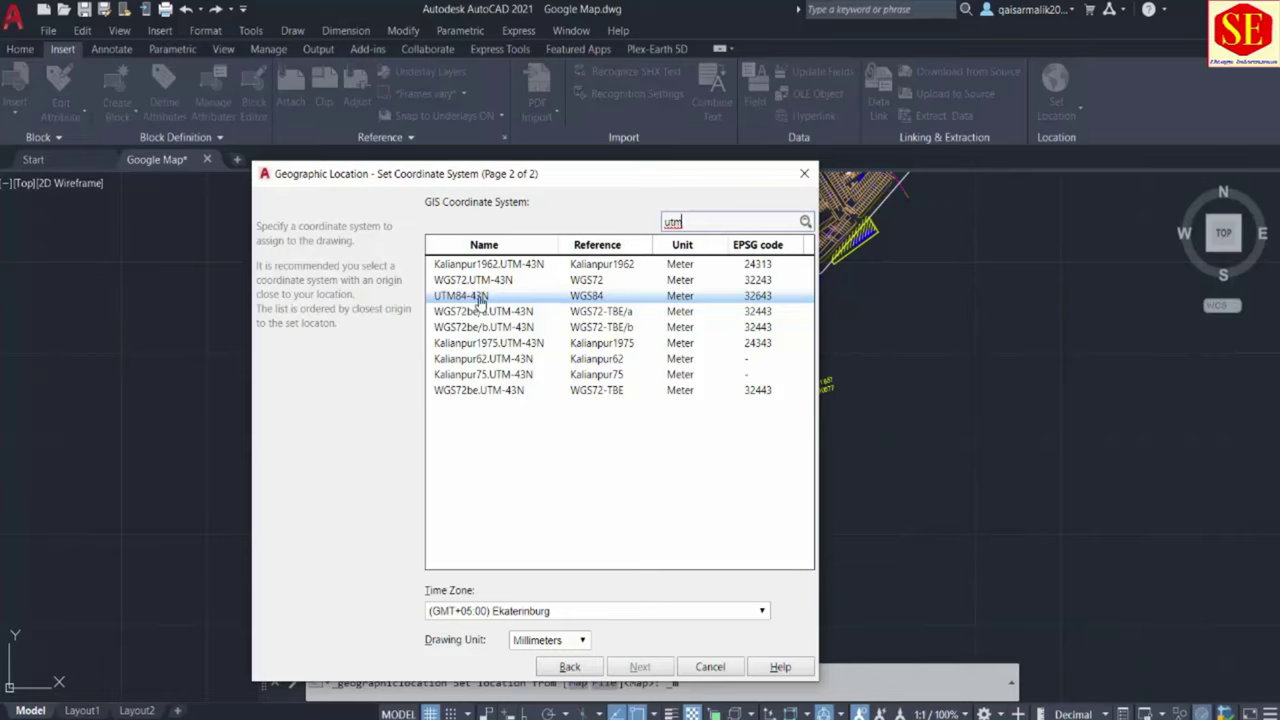
pyautogui.click(480, 298)
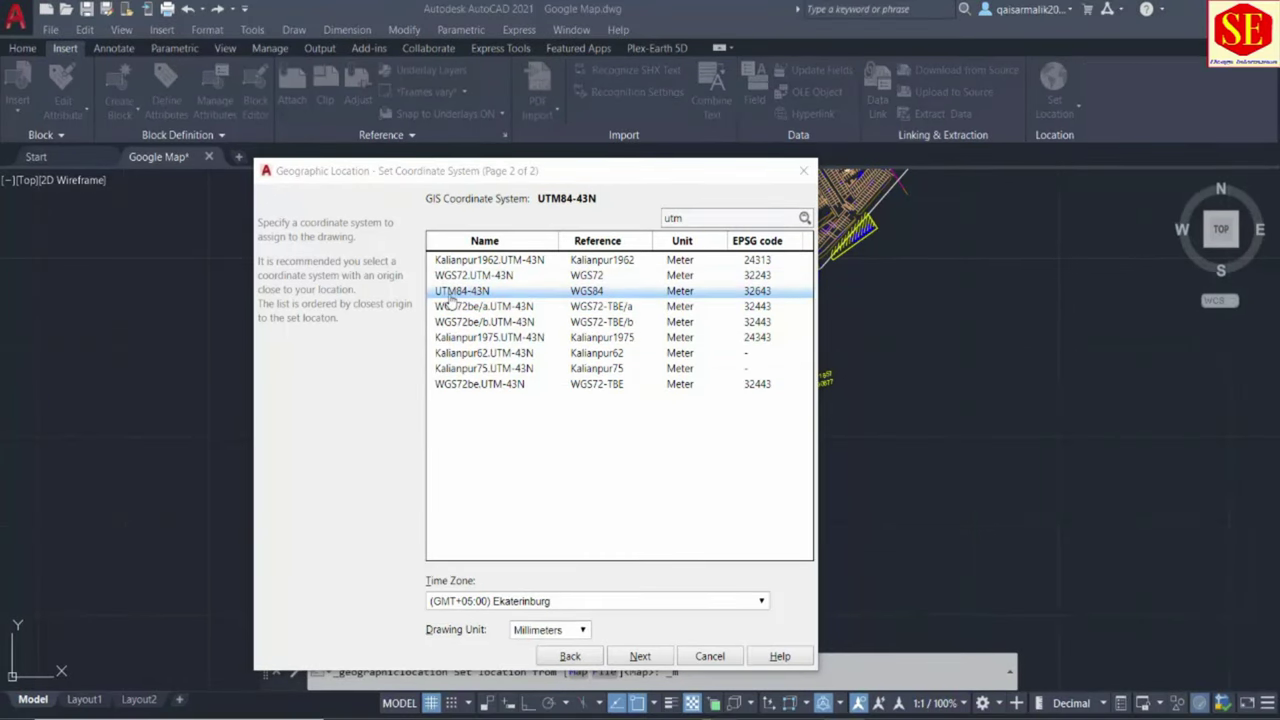
pyautogui.click(485, 293)
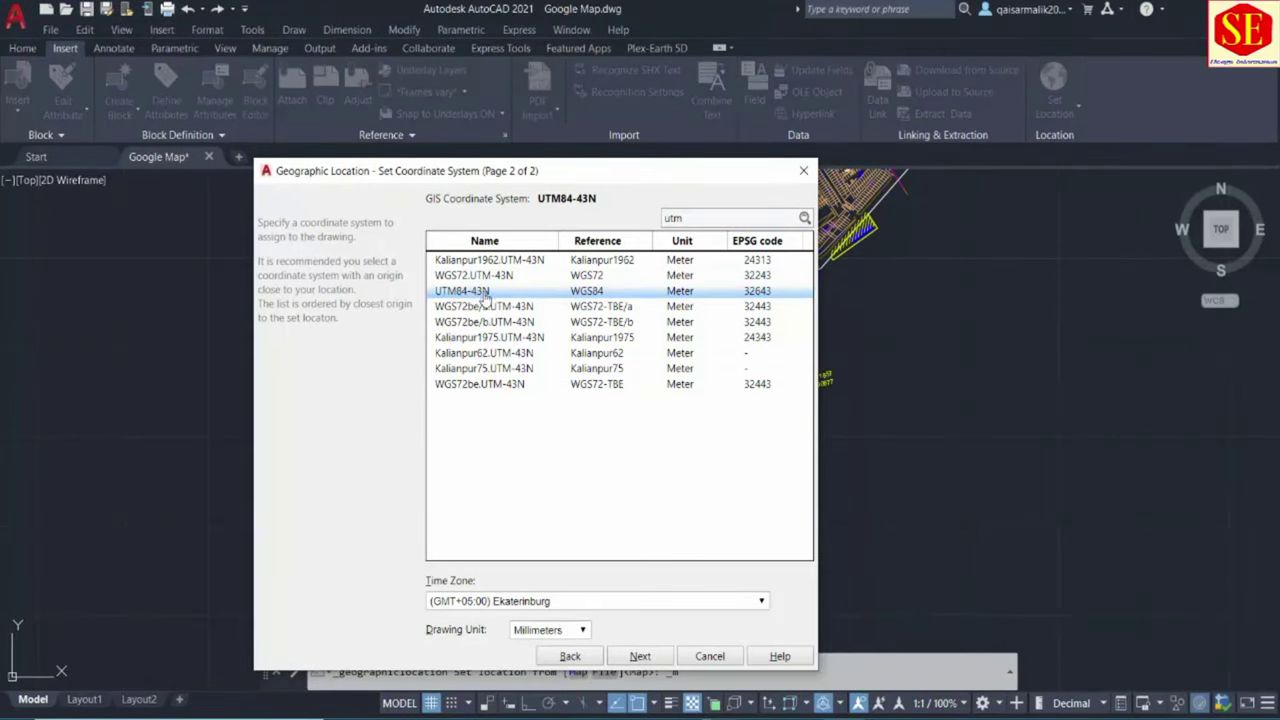
pyautogui.click(485, 296)
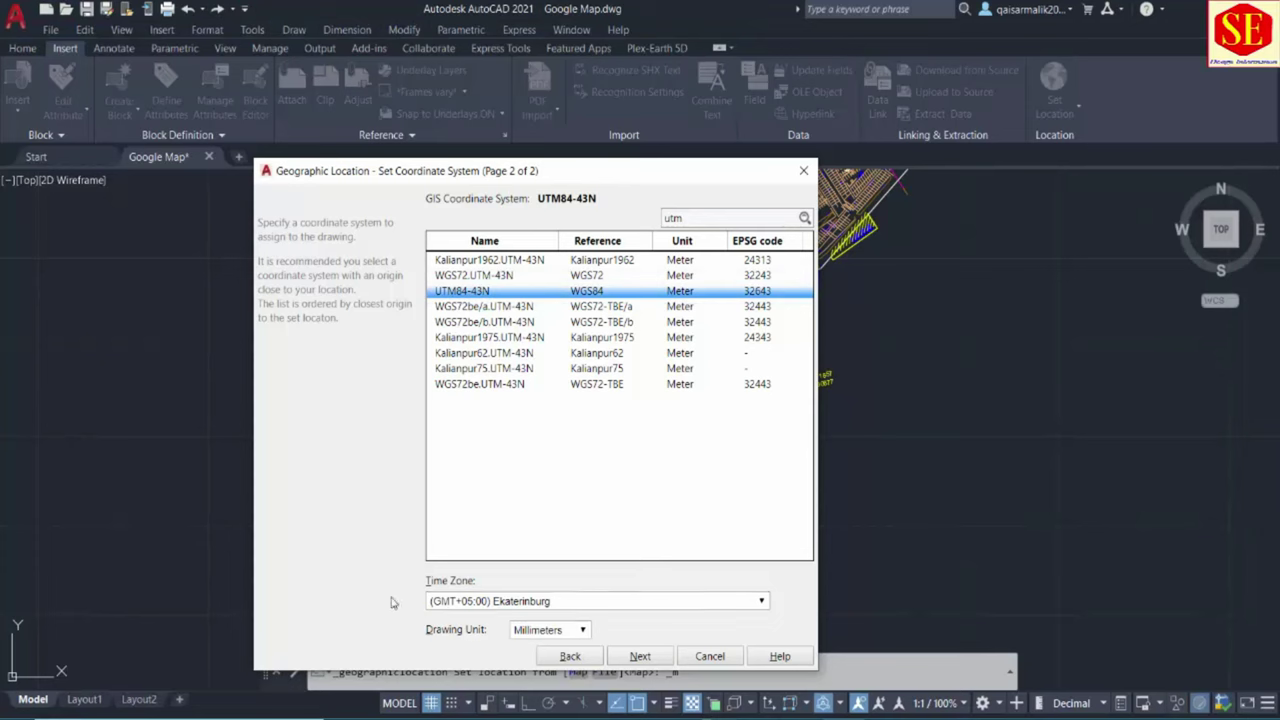
# Step: Set the time zone to GMT+05:00 Islamabad, Karachi, Tashkent
pyautogui.click(500, 604)
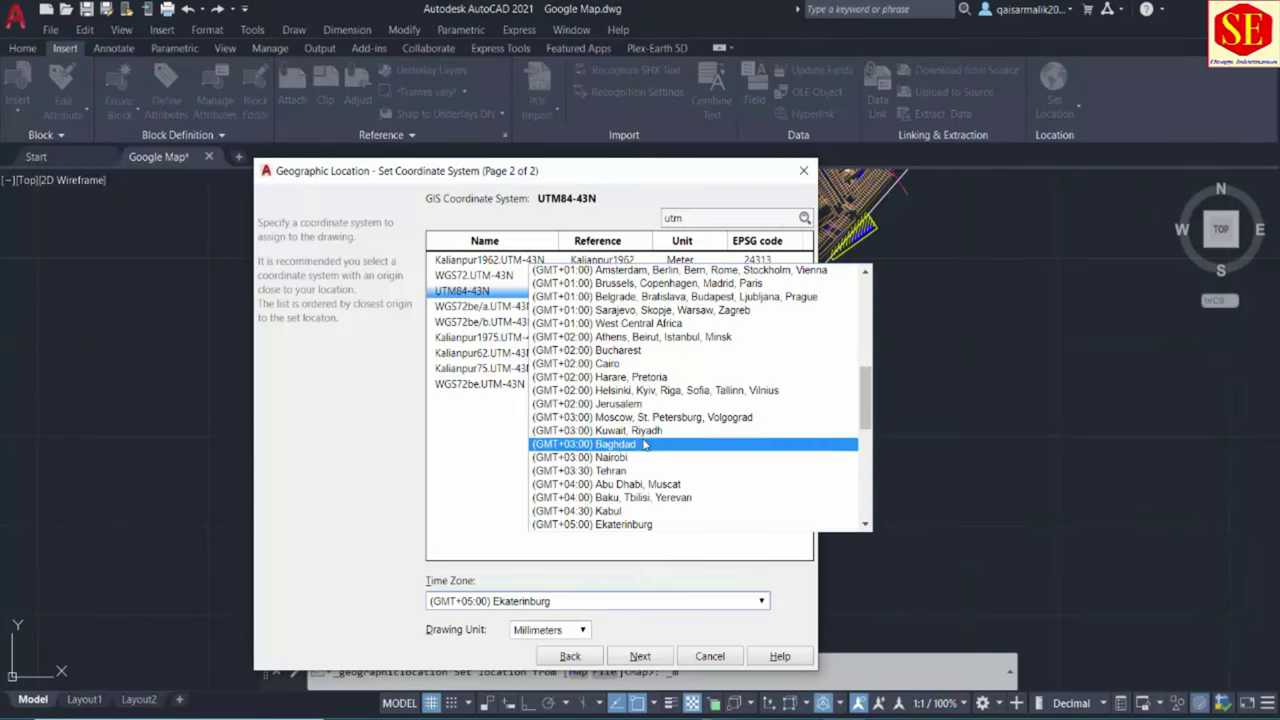
pyautogui.scroll(-4, 645, 440)
pyautogui.scroll(-3, 646, 450)
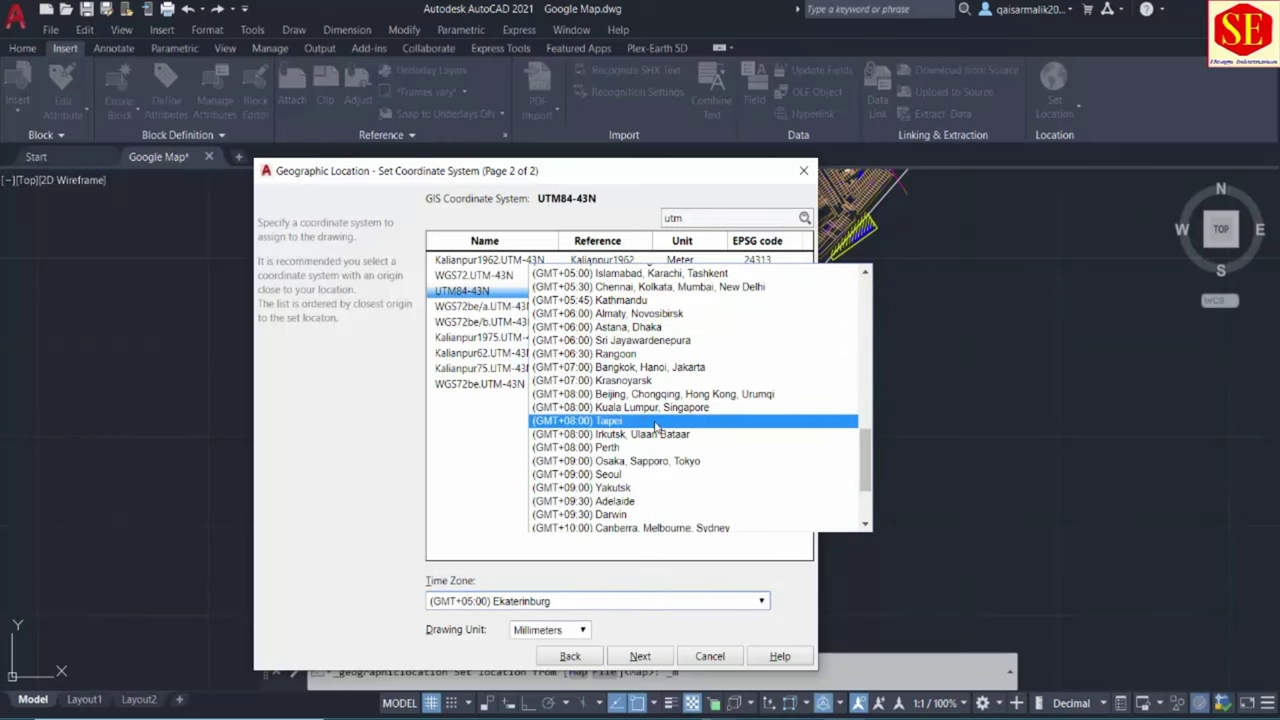
pyautogui.scroll(-3, 655, 430)
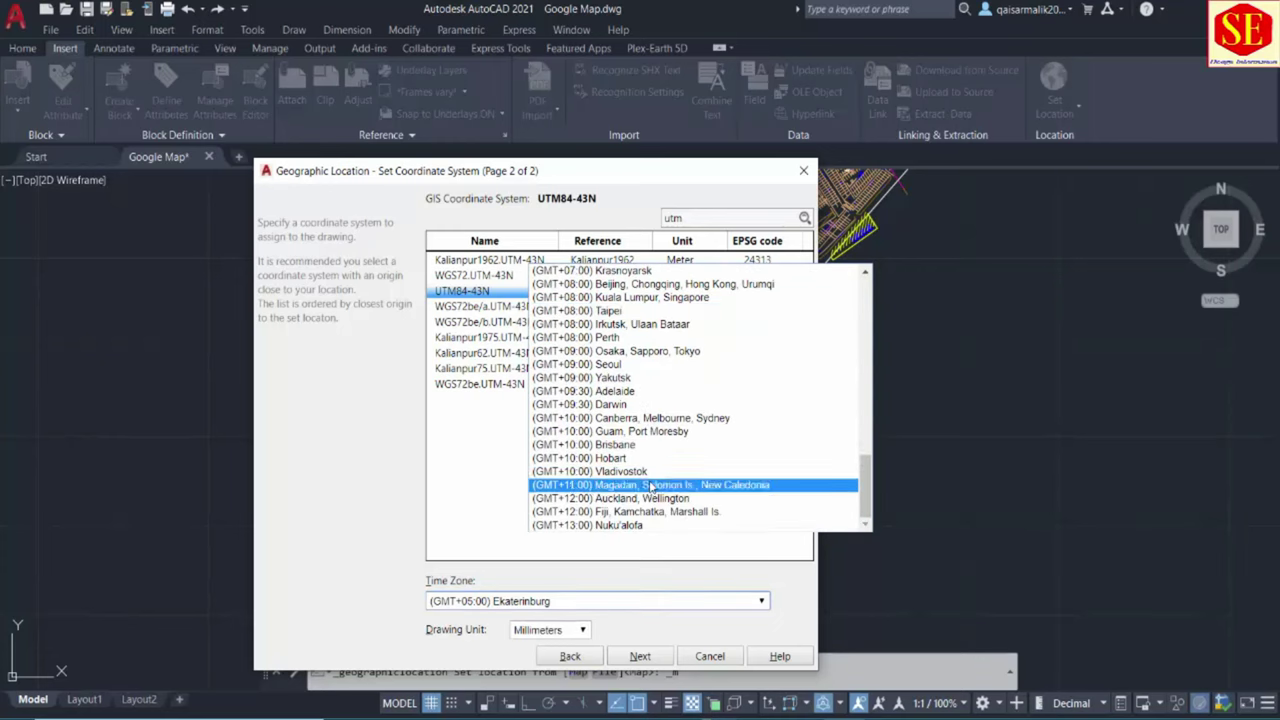
pyautogui.scroll(2, 650, 487)
pyautogui.scroll(1, 650, 487)
pyautogui.scroll(2, 660, 420)
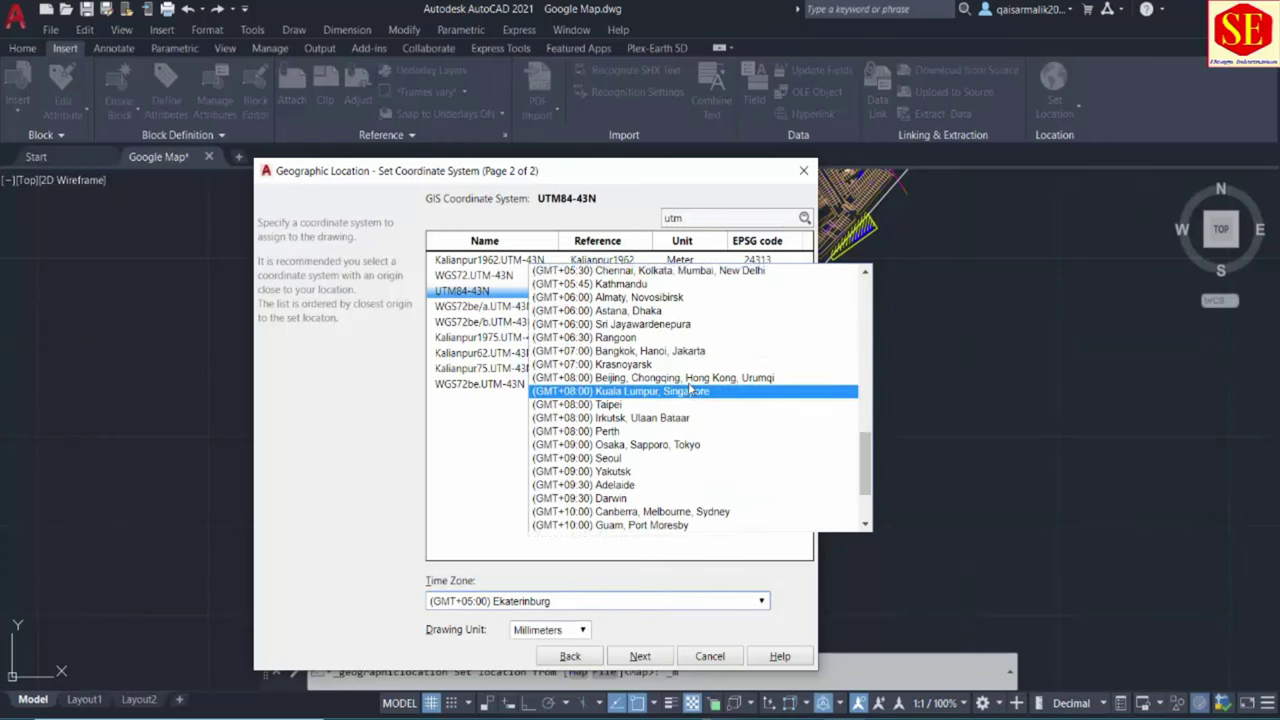
pyautogui.scroll(3, 688, 390)
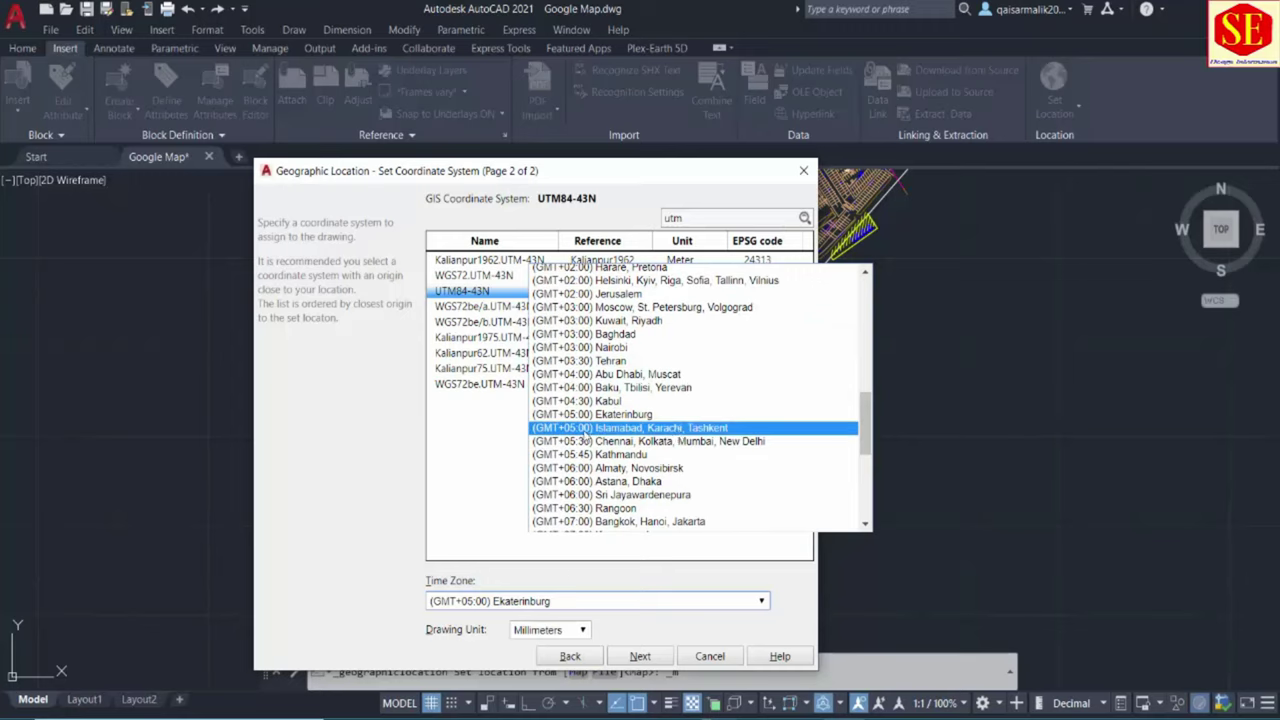
pyautogui.click(586, 434)
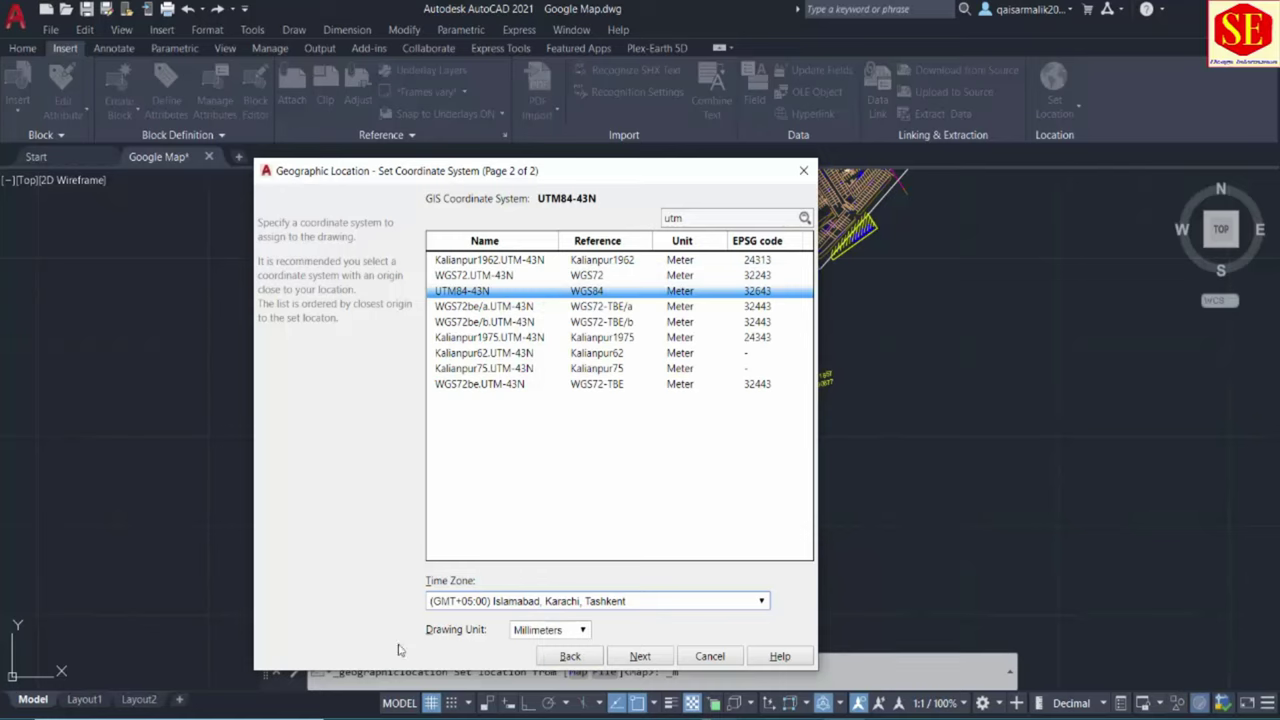
# Step: Set the drawing unit to Meters, accept the unit mismatch, and finish the setup
pyautogui.click(545, 630)
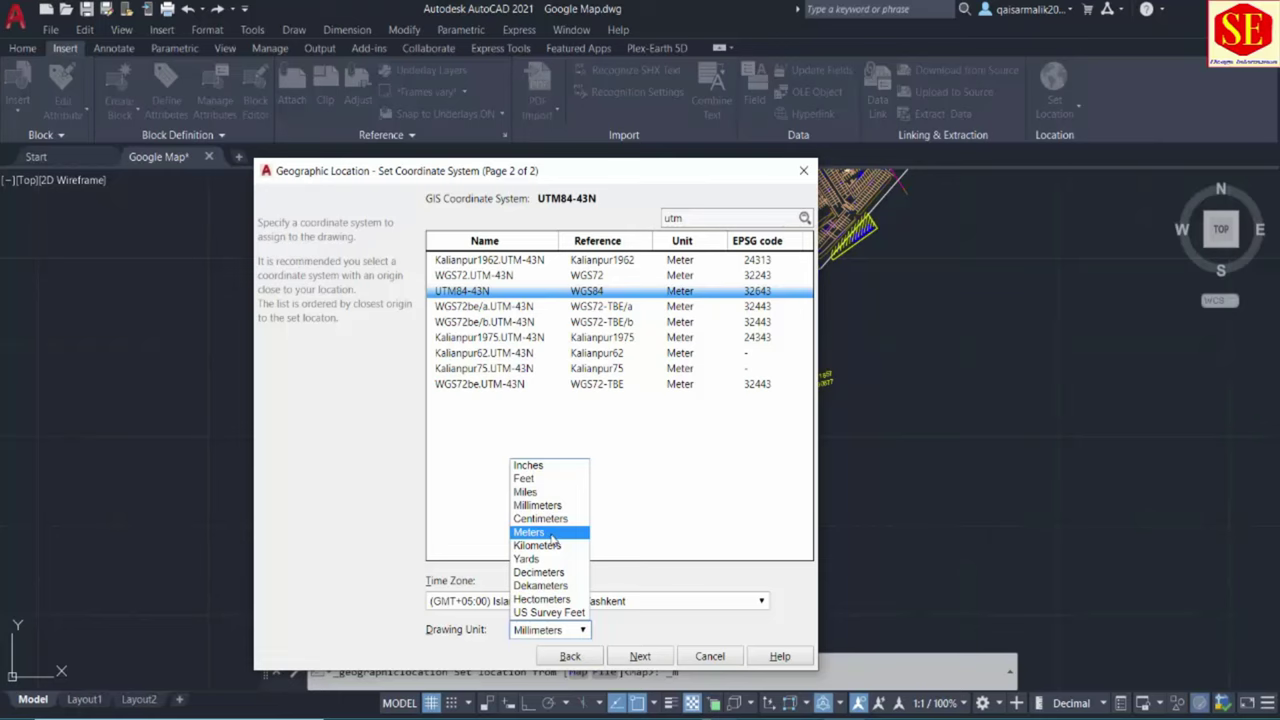
pyautogui.click(550, 534)
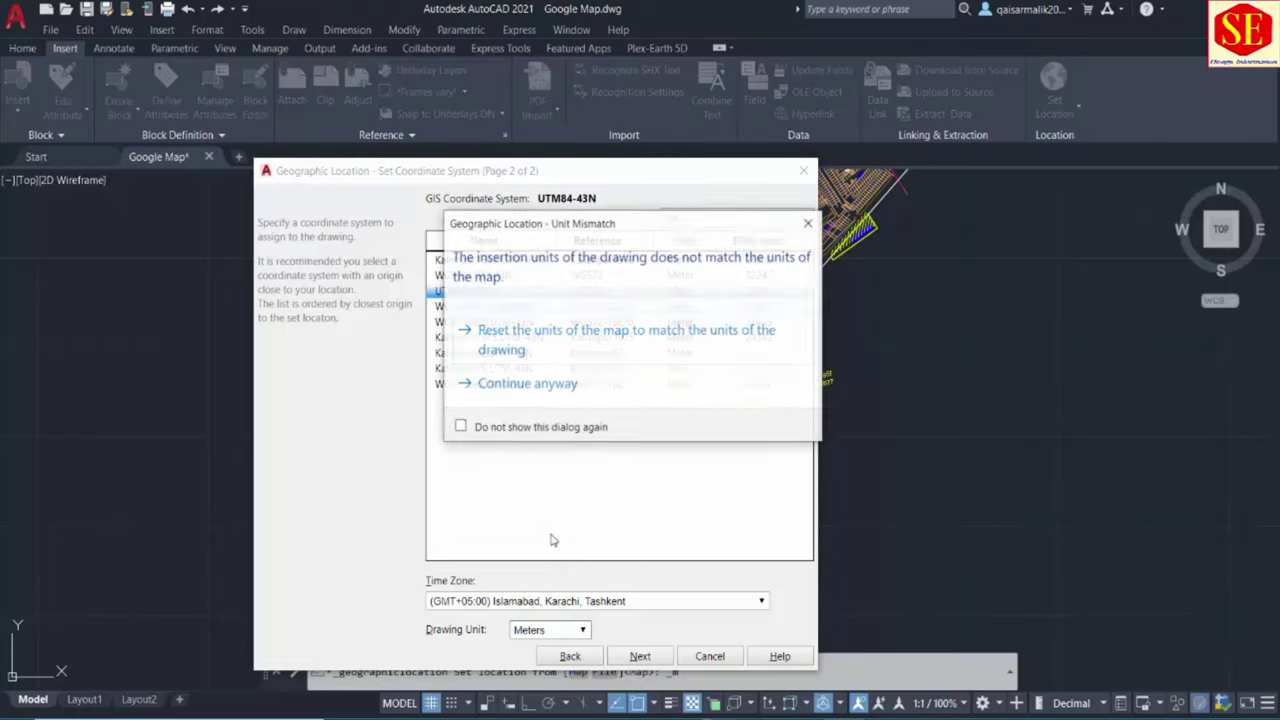
pyautogui.click(513, 385)
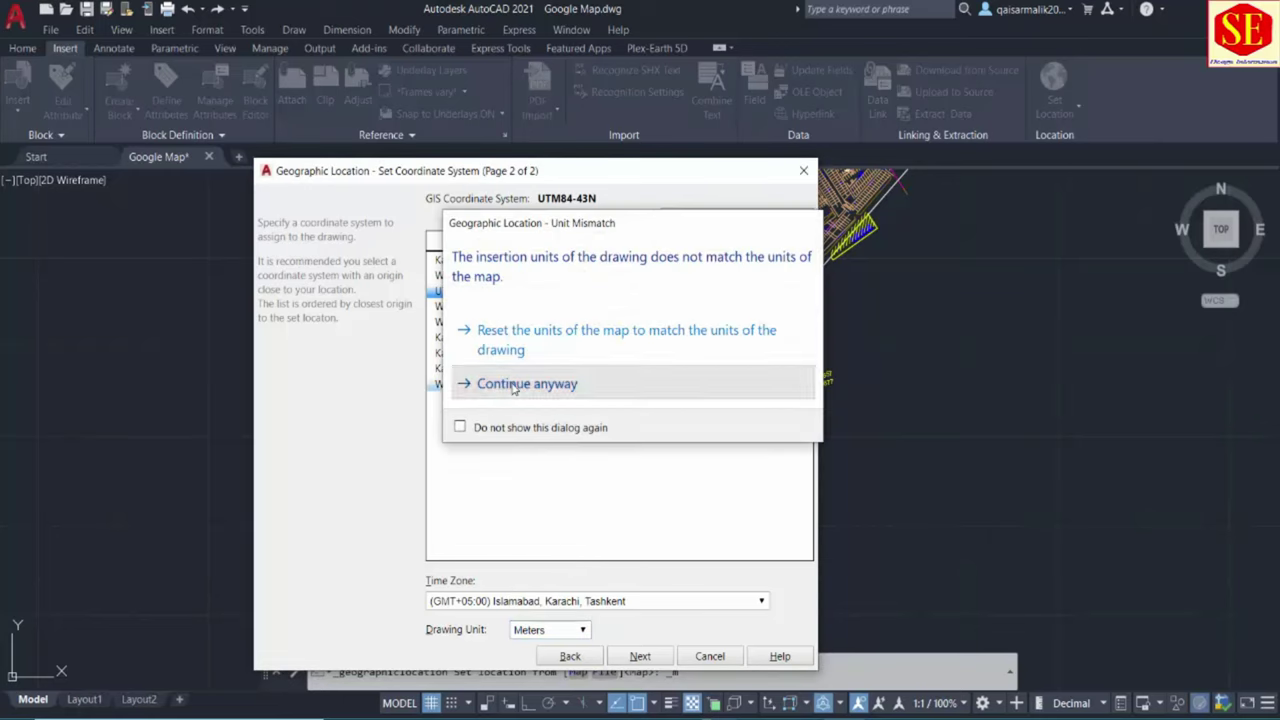
pyautogui.click(640, 657)
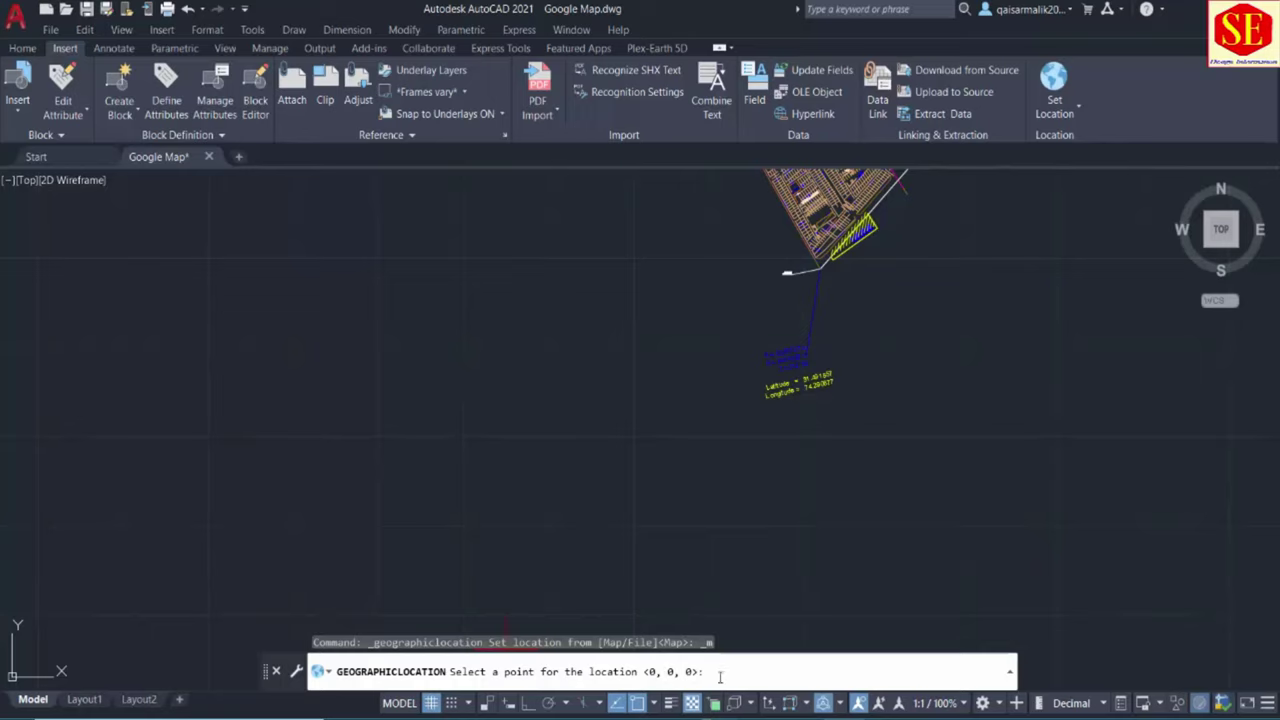
# Step: Pick the line junction on the site plan as the location point
pyautogui.scroll(3, 846, 262)
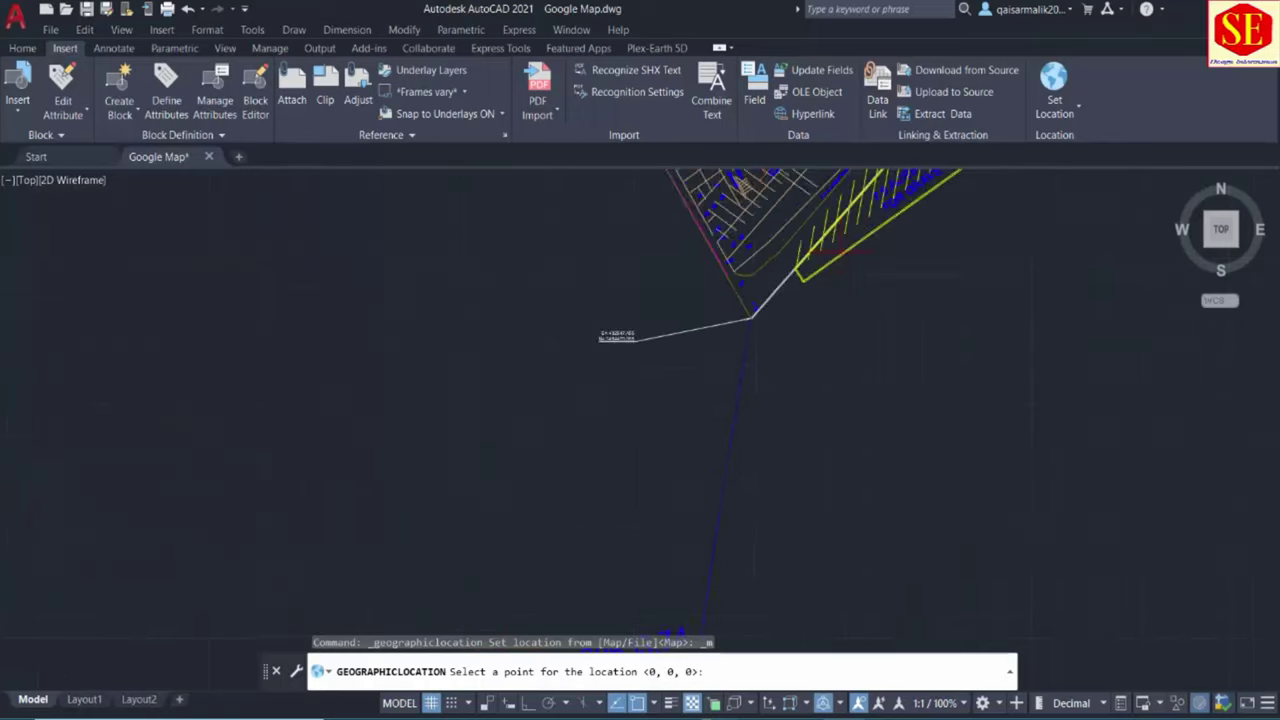
pyautogui.scroll(3, 800, 275)
pyautogui.scroll(3, 720, 295)
pyautogui.scroll(2, 677, 305)
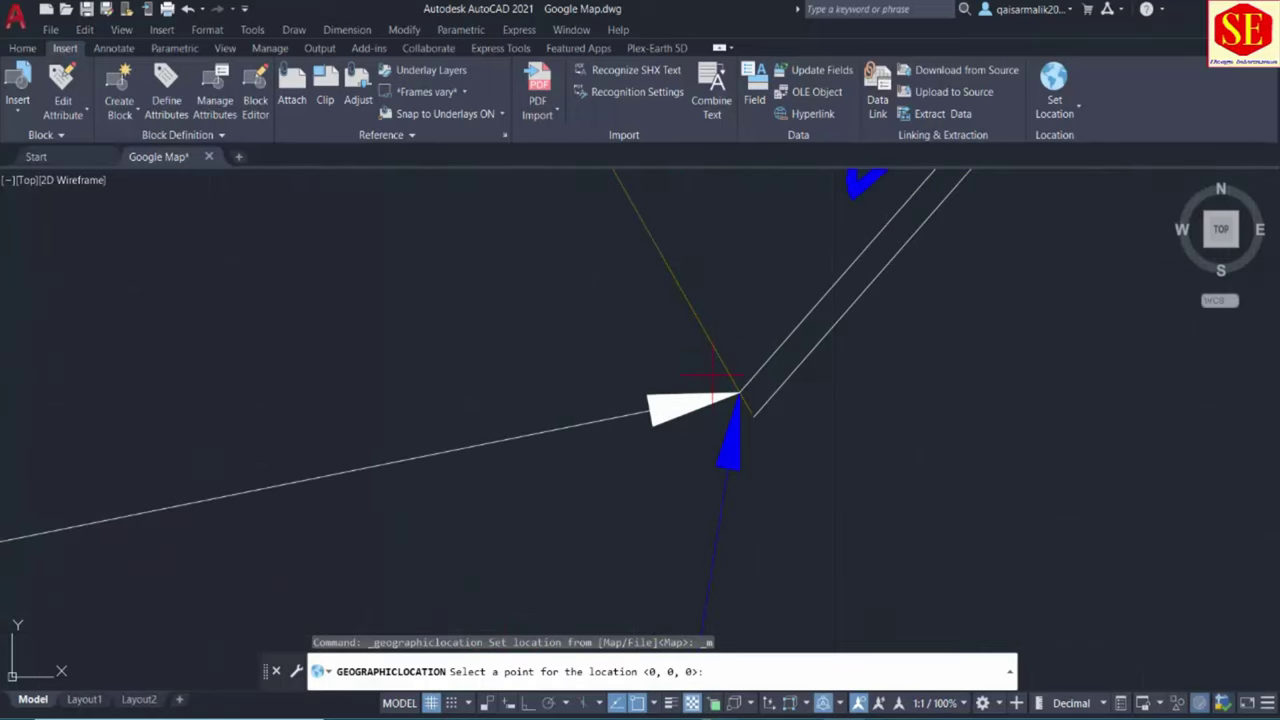
pyautogui.click(739, 391)
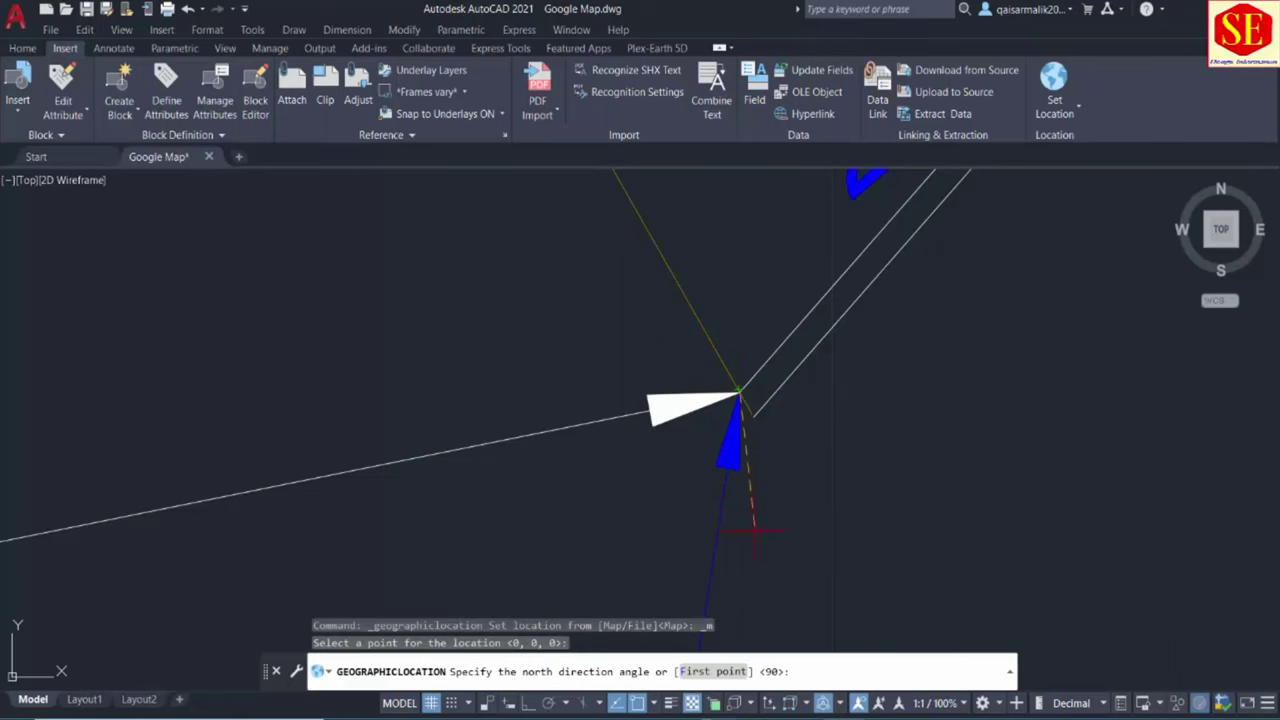
pyautogui.scroll(-5, 753, 531)
pyautogui.scroll(-3, 760, 543)
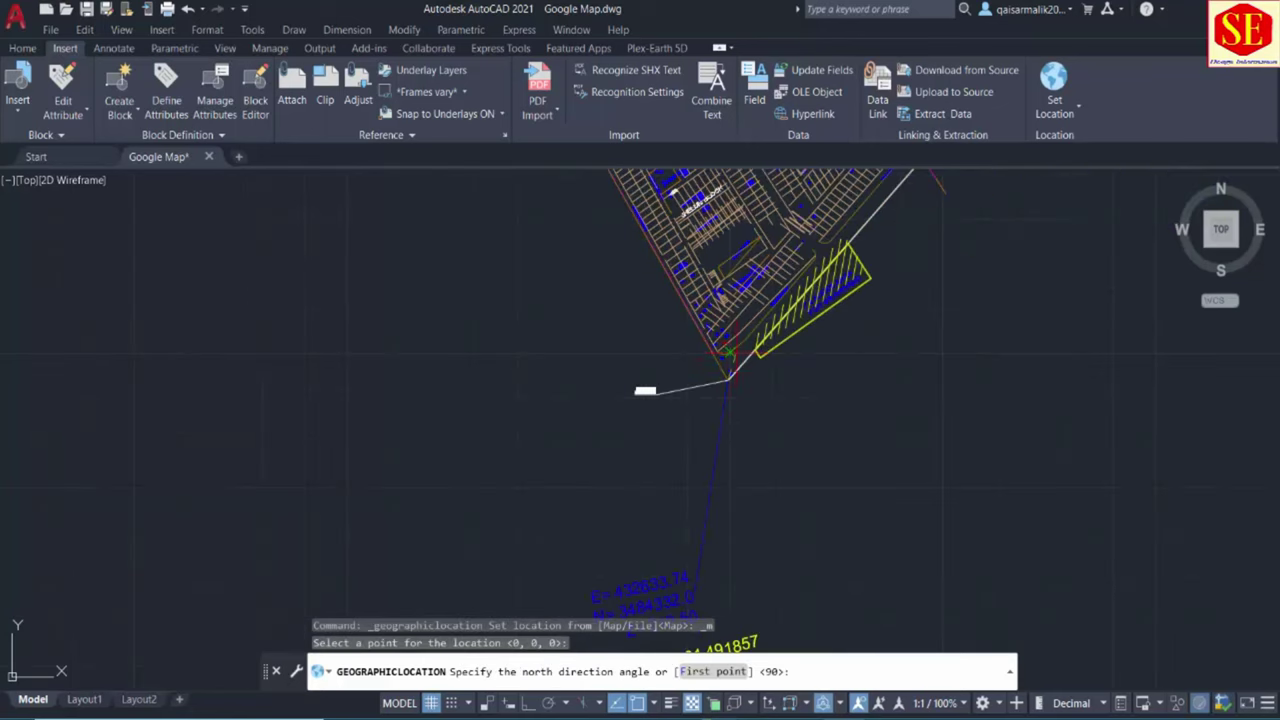
pyautogui.scroll(-3, 742, 489)
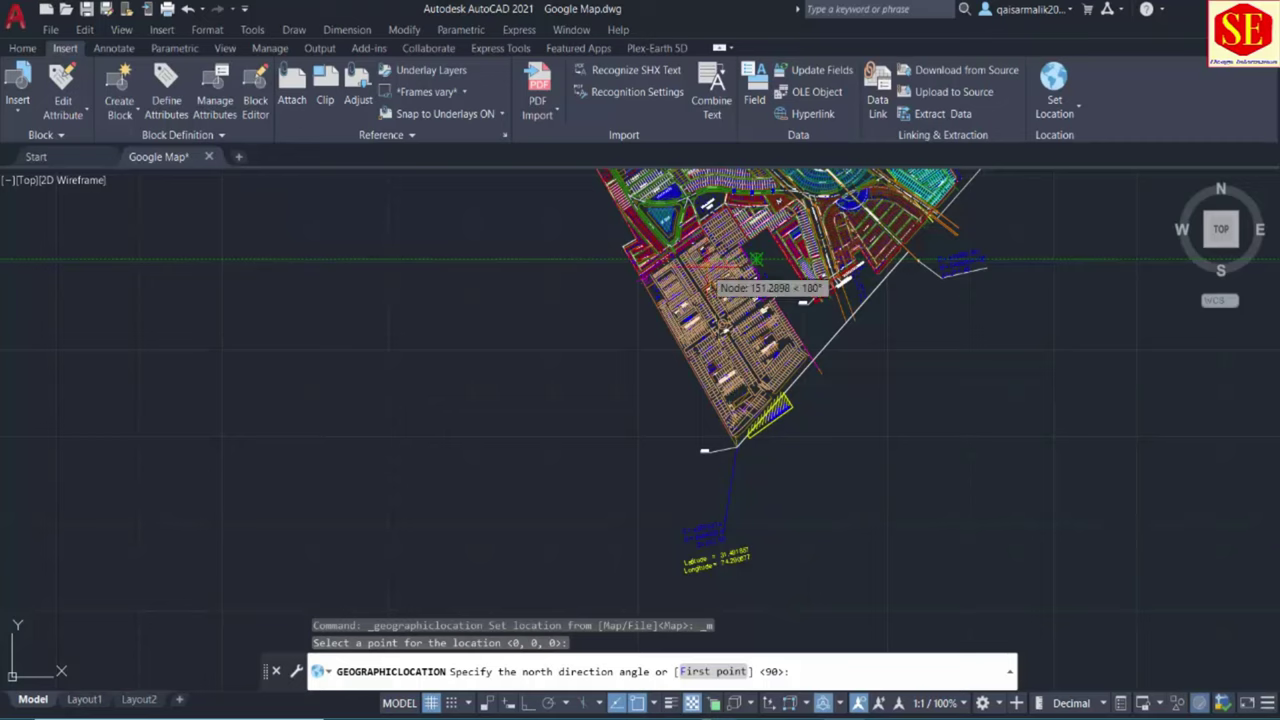
# Step: Turn on Ortho with F8 and set north straight up above the location point
pyautogui.press('F8')
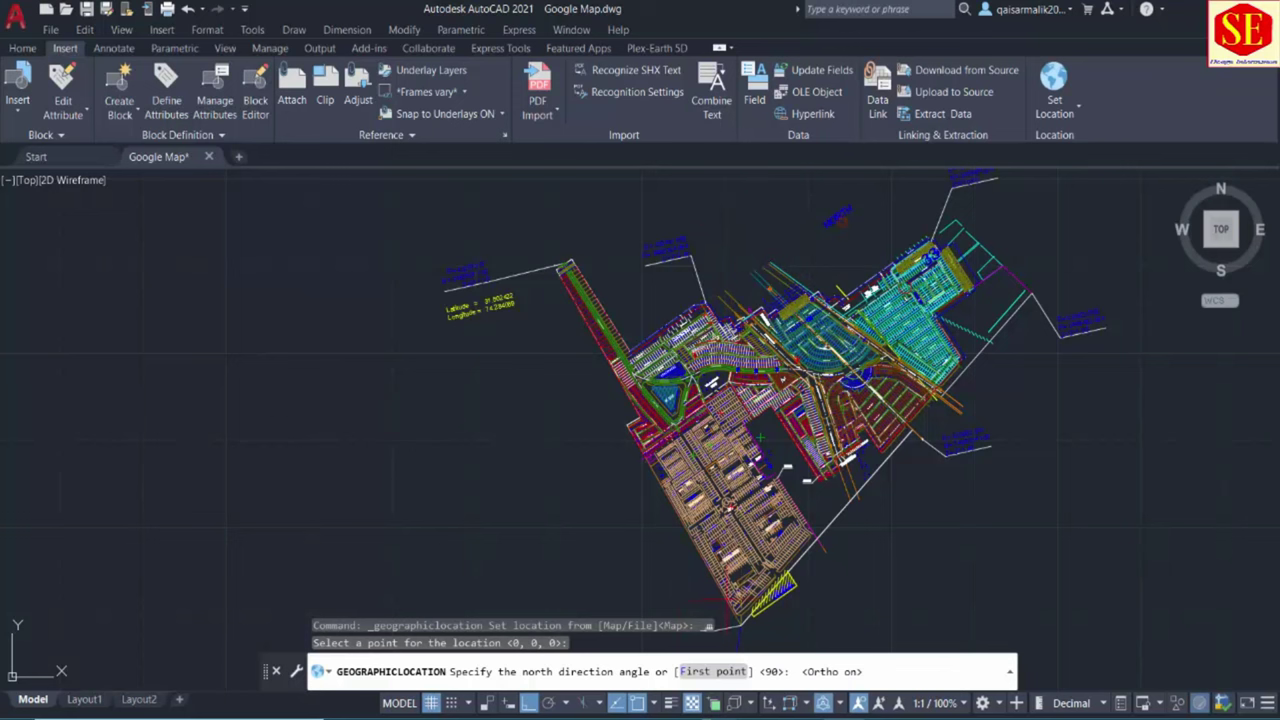
pyautogui.scroll(3, 757, 617)
pyautogui.scroll(-3, 760, 618)
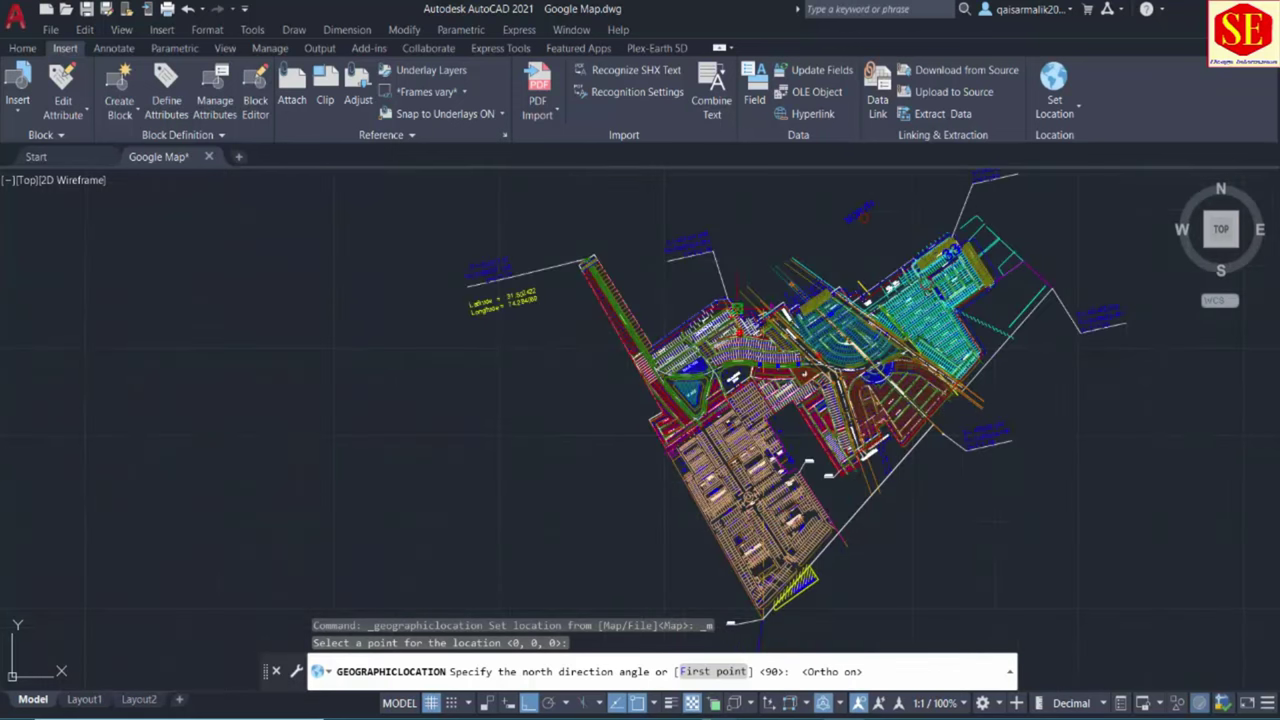
pyautogui.moveTo(757, 220); pyautogui.dragTo(760, 305, button='middle')
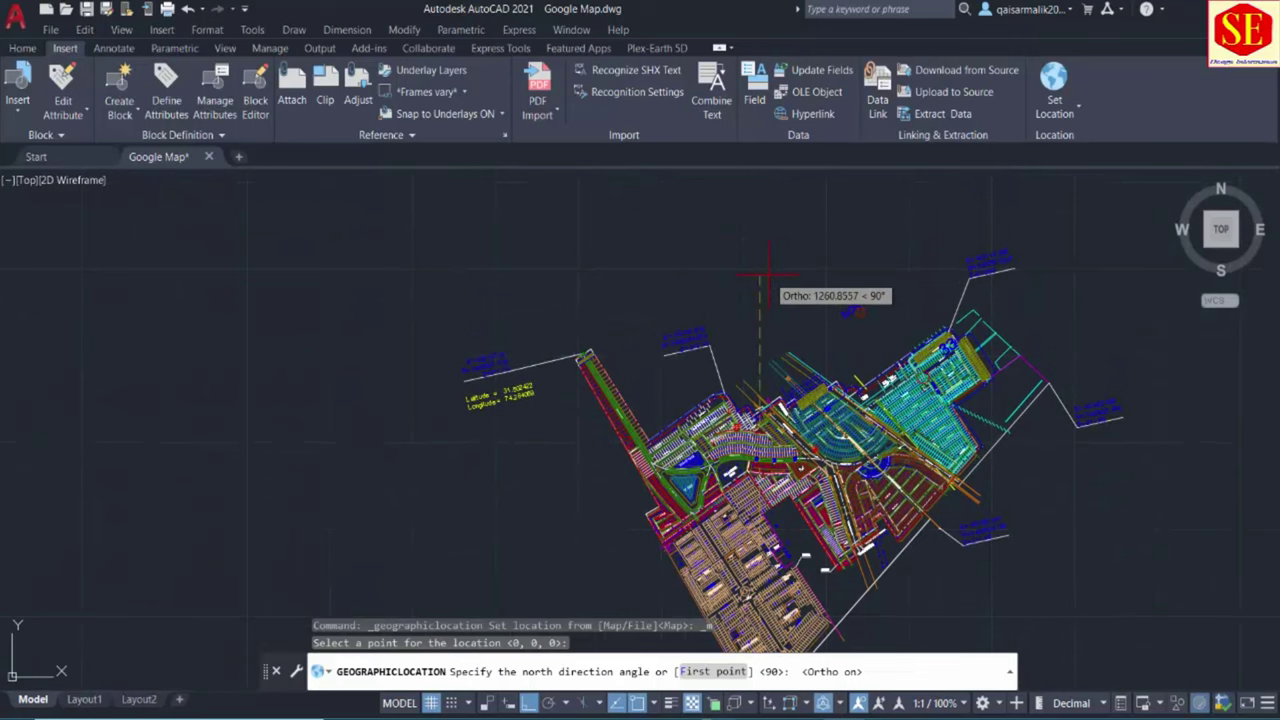
pyautogui.click(768, 268)
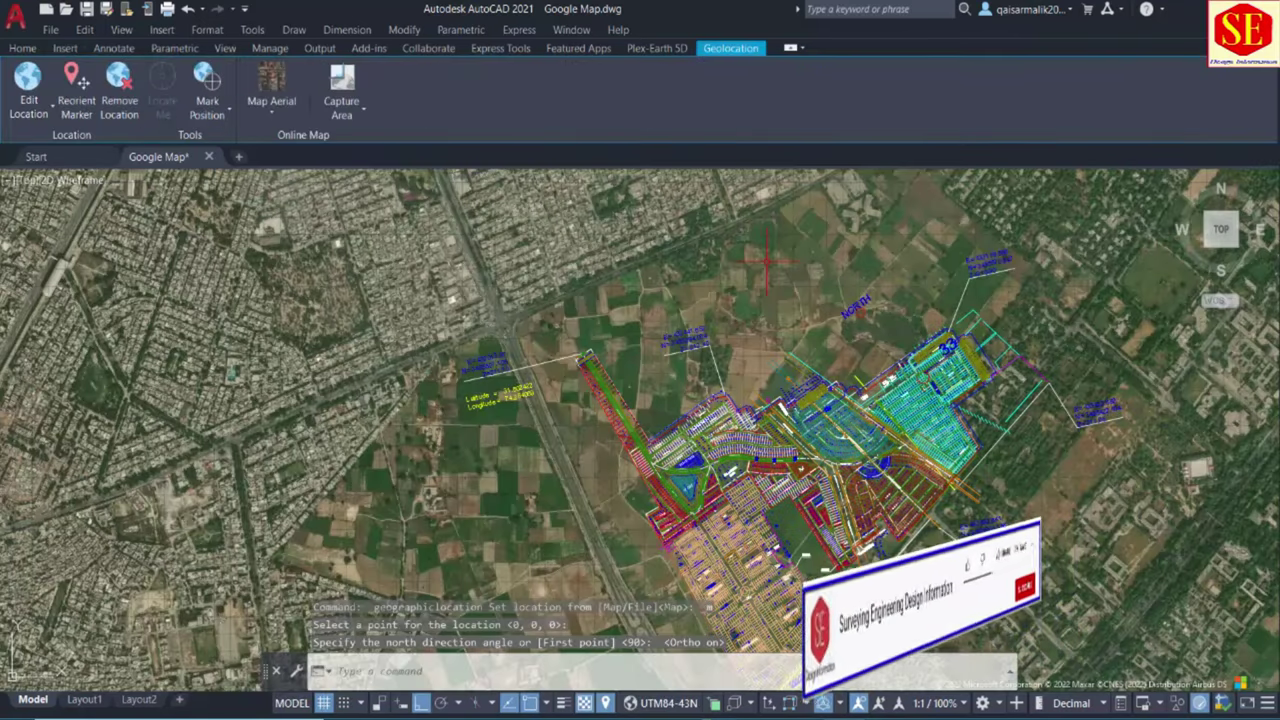
# Step: Zoom and pan the aerial map to centre the site plan and its coordinate labels
pyautogui.scroll(-2, 768, 262)
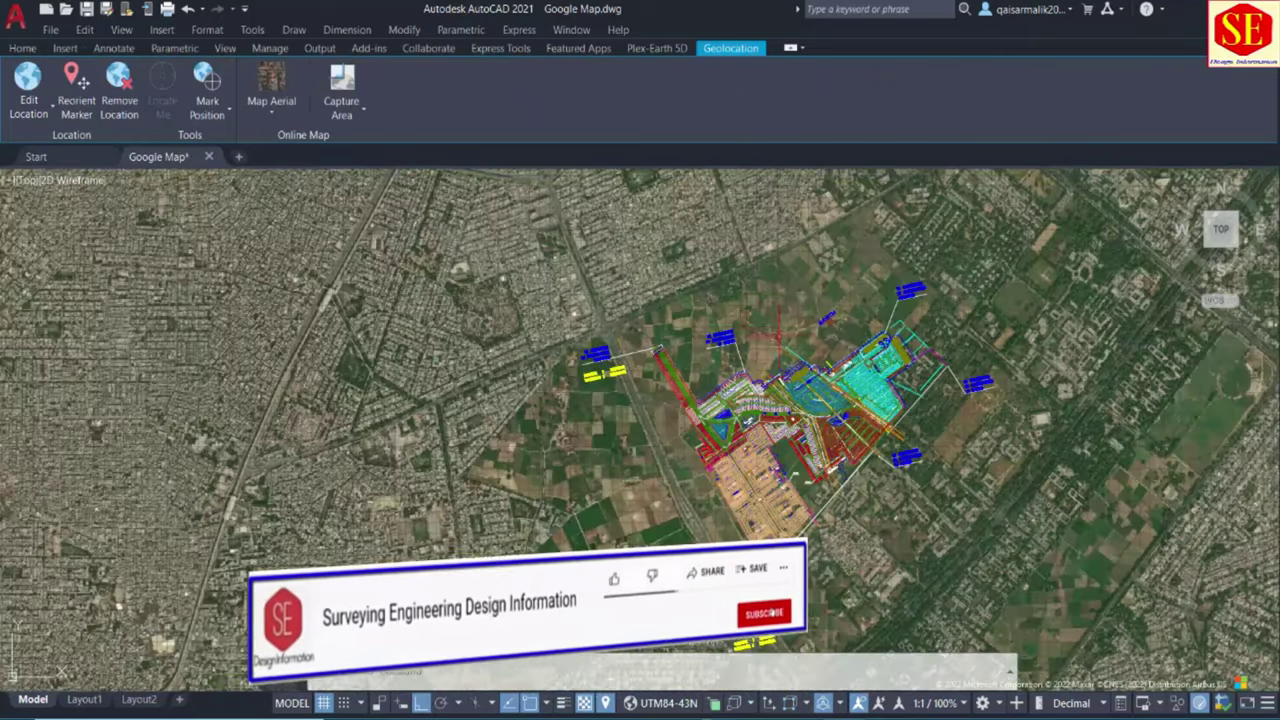
pyautogui.moveTo(908, 540); pyautogui.dragTo(888, 512, button='middle')
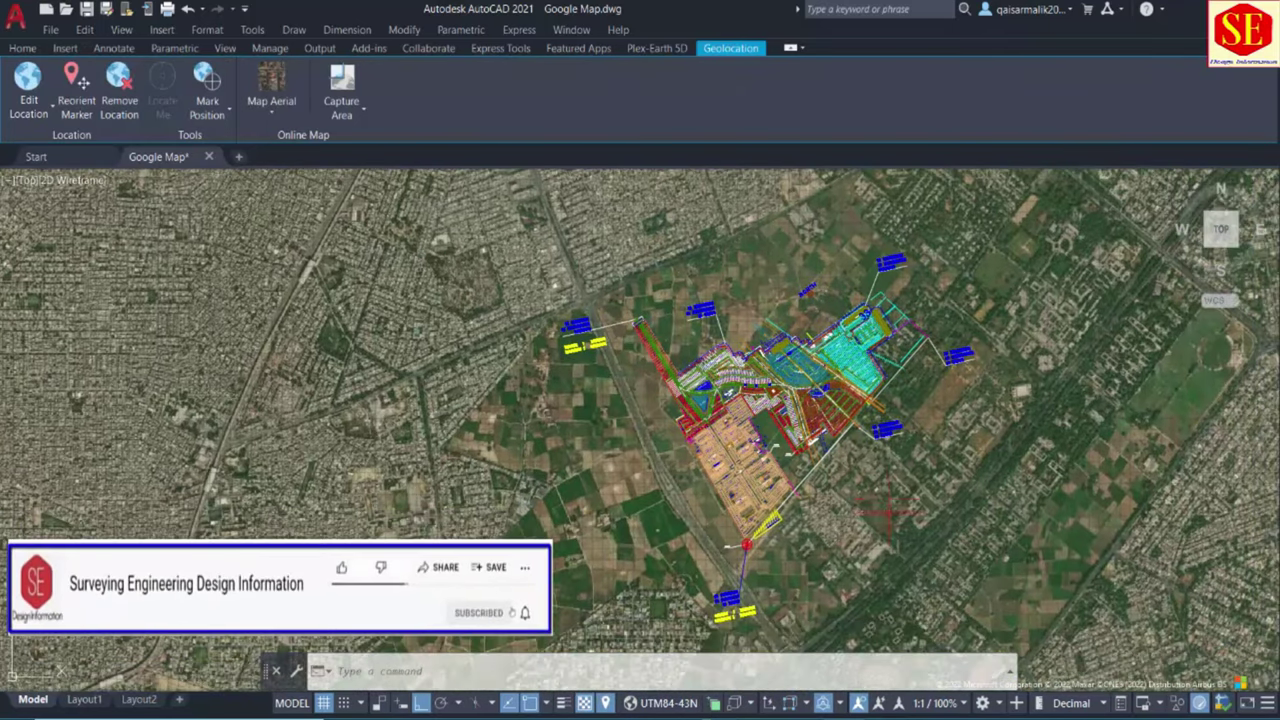
pyautogui.scroll(-2, 622, 366)
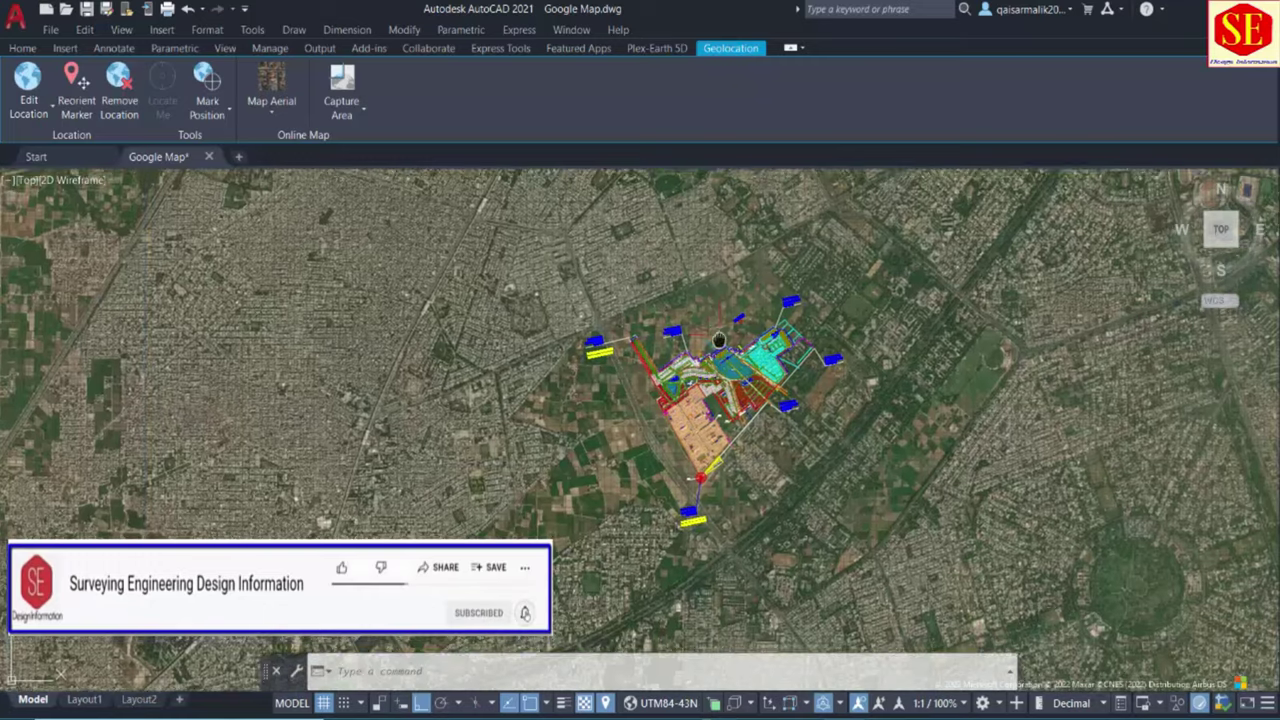
pyautogui.moveTo(718, 340); pyautogui.dragTo(718, 415, button='middle')
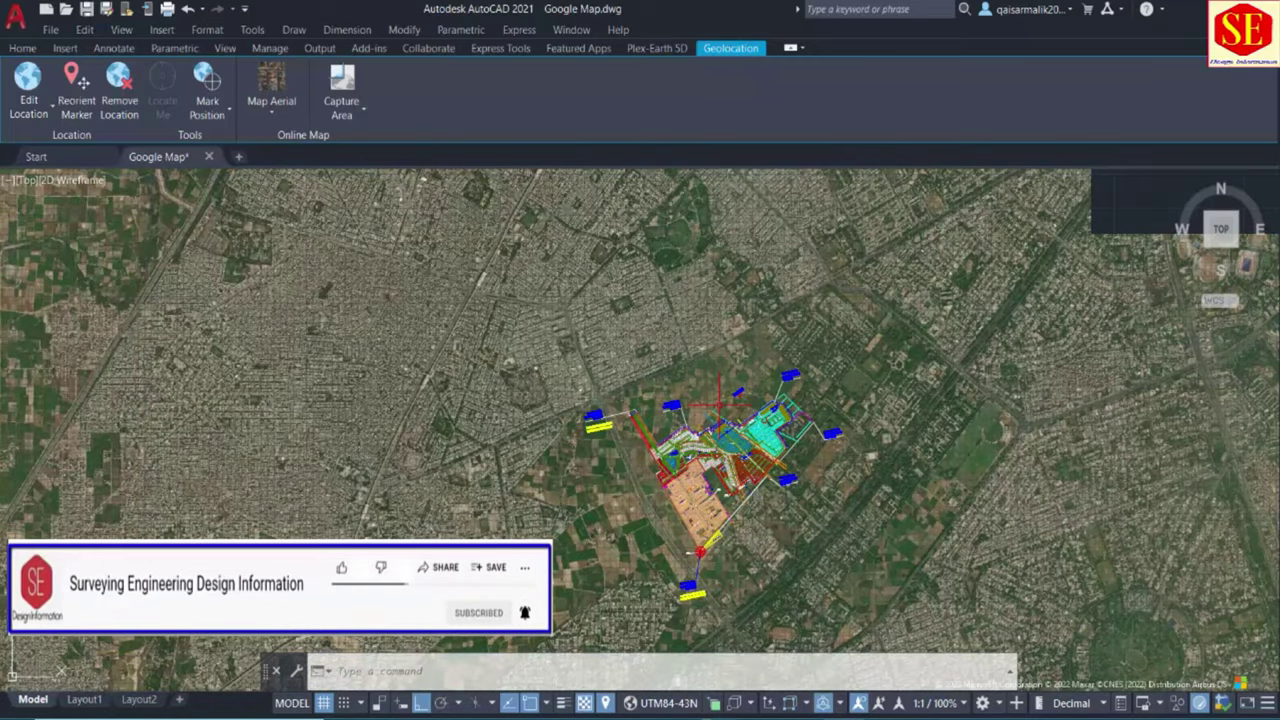
pyautogui.scroll(-2, 717, 401)
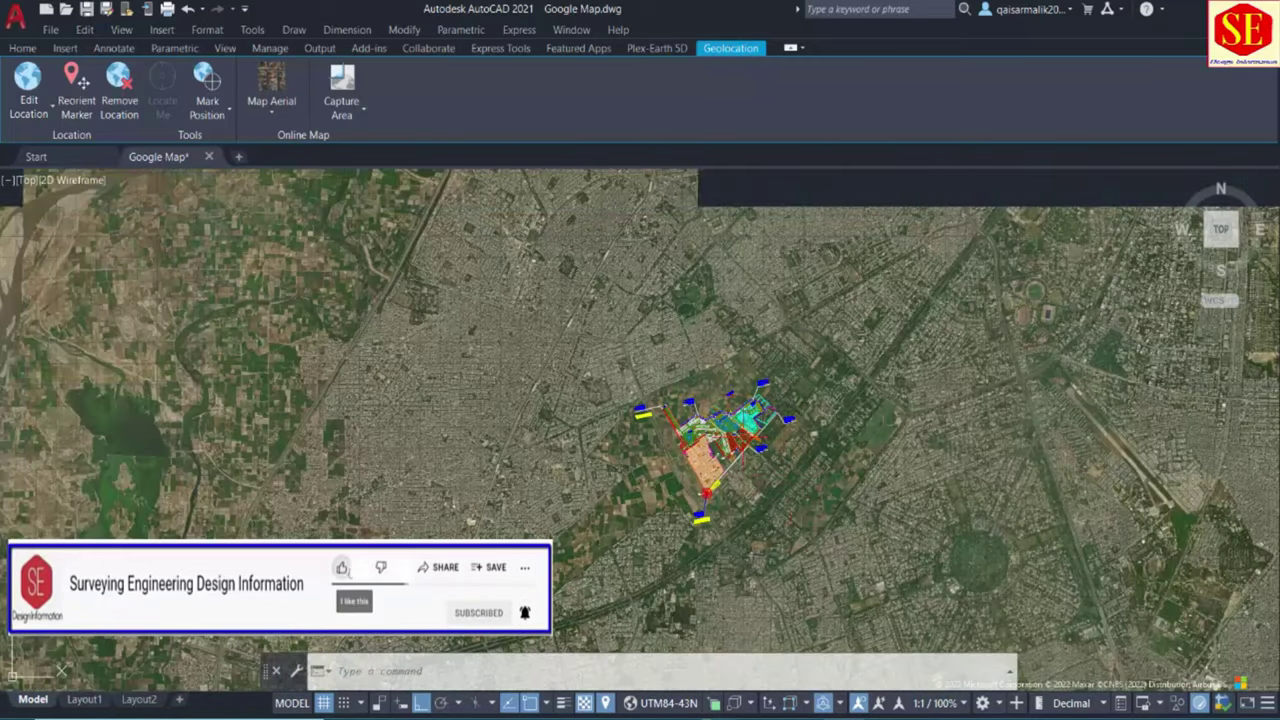
pyautogui.scroll(2, 730, 463)
pyautogui.moveTo(735, 470)
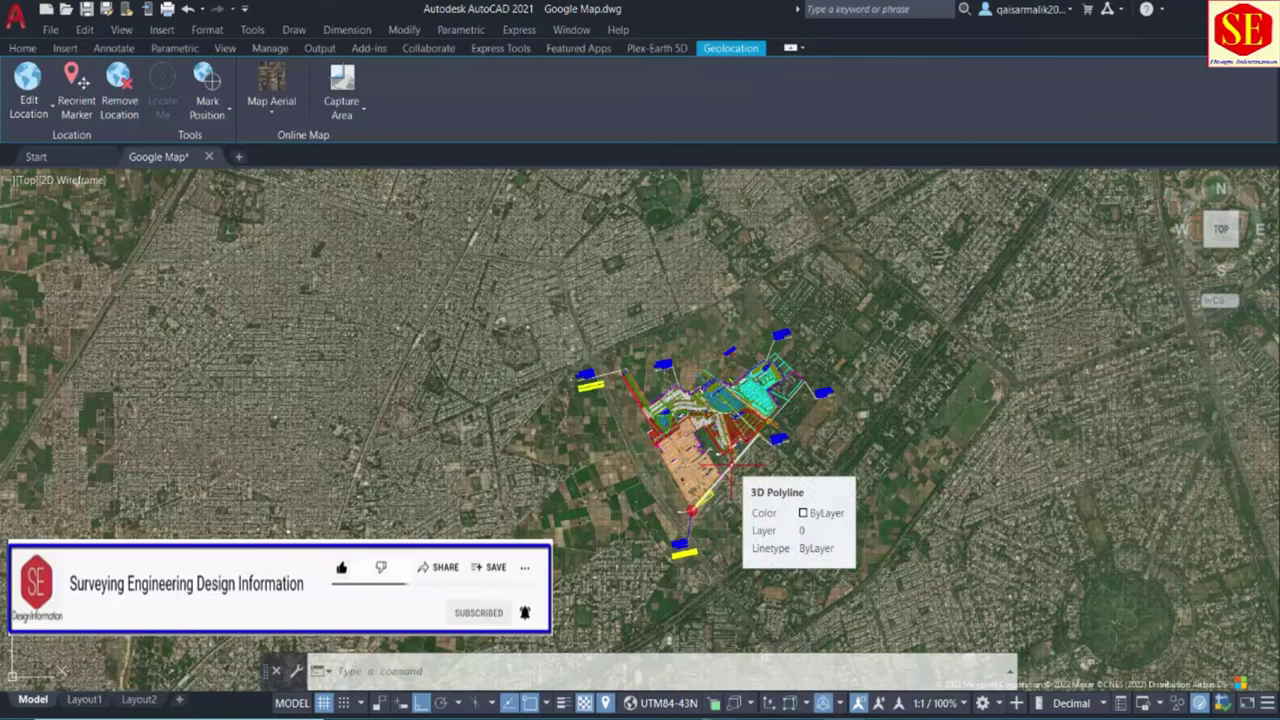
pyautogui.scroll(2, 760, 490)
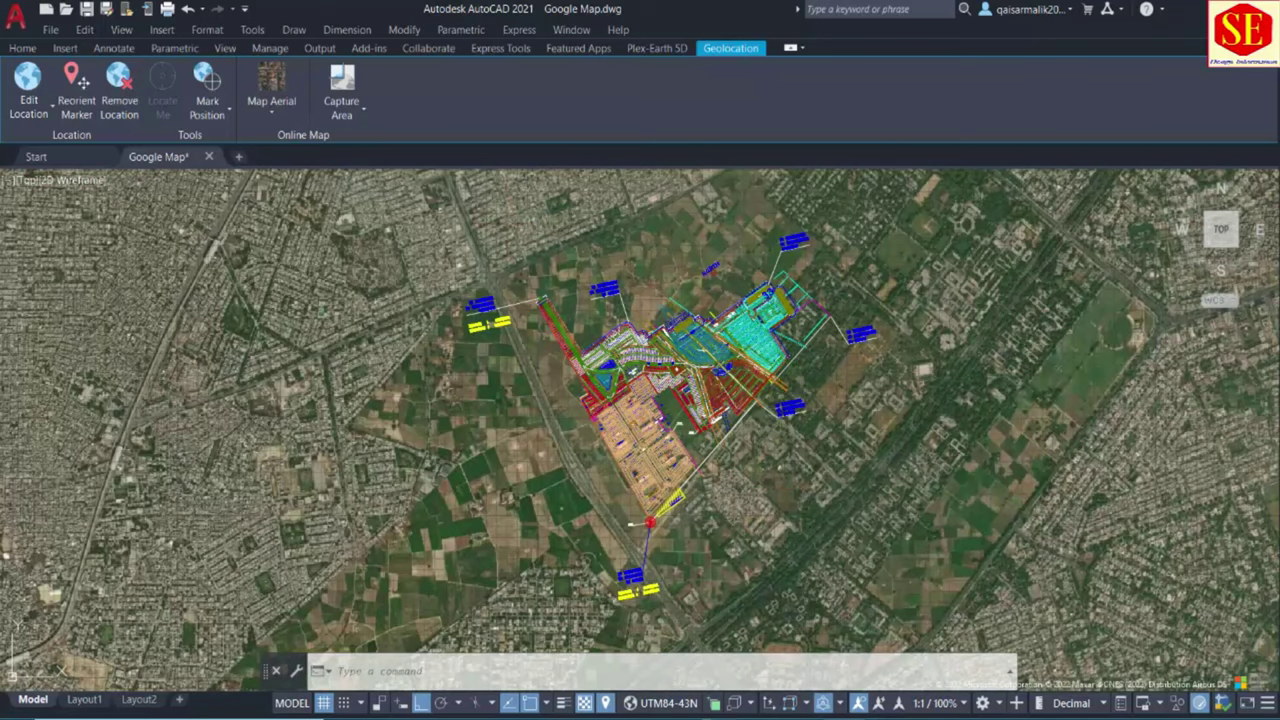
pyautogui.moveTo(514, 272); pyautogui.dragTo(497, 360, button='middle')
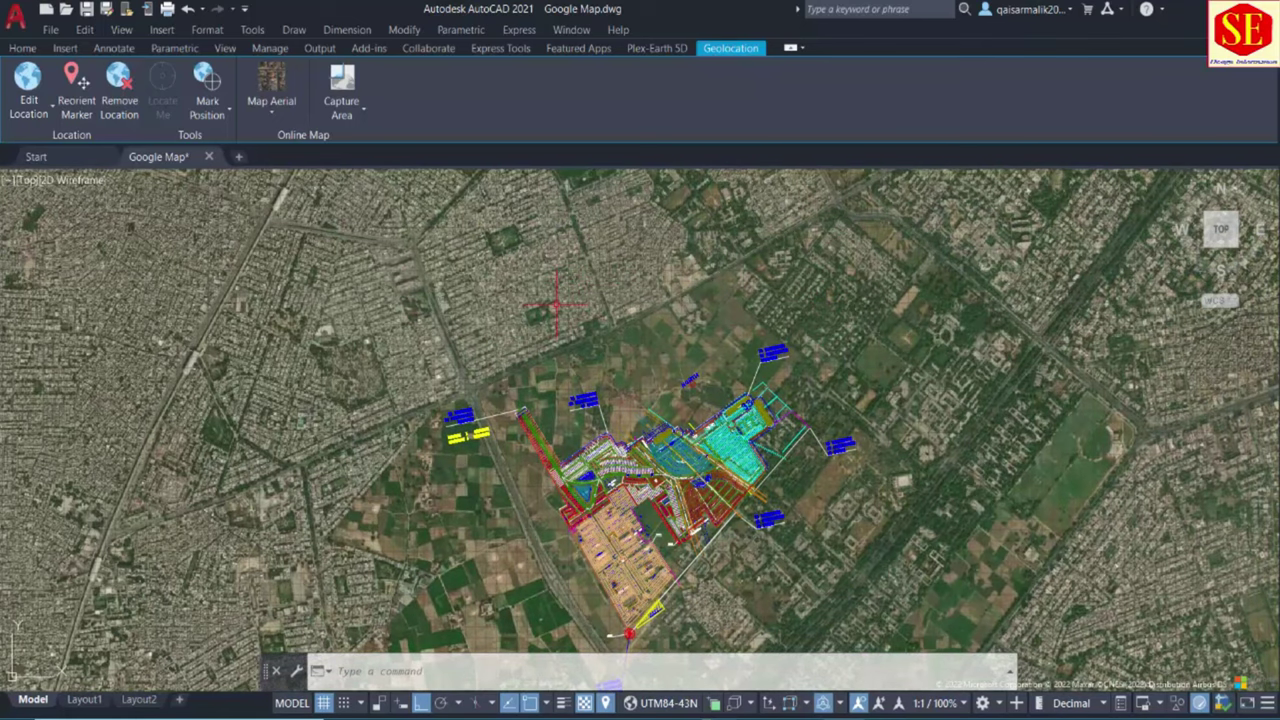
pyautogui.scroll(1, 652, 366)
pyautogui.scroll(1, 670, 351)
pyautogui.scroll(1, 616, 402)
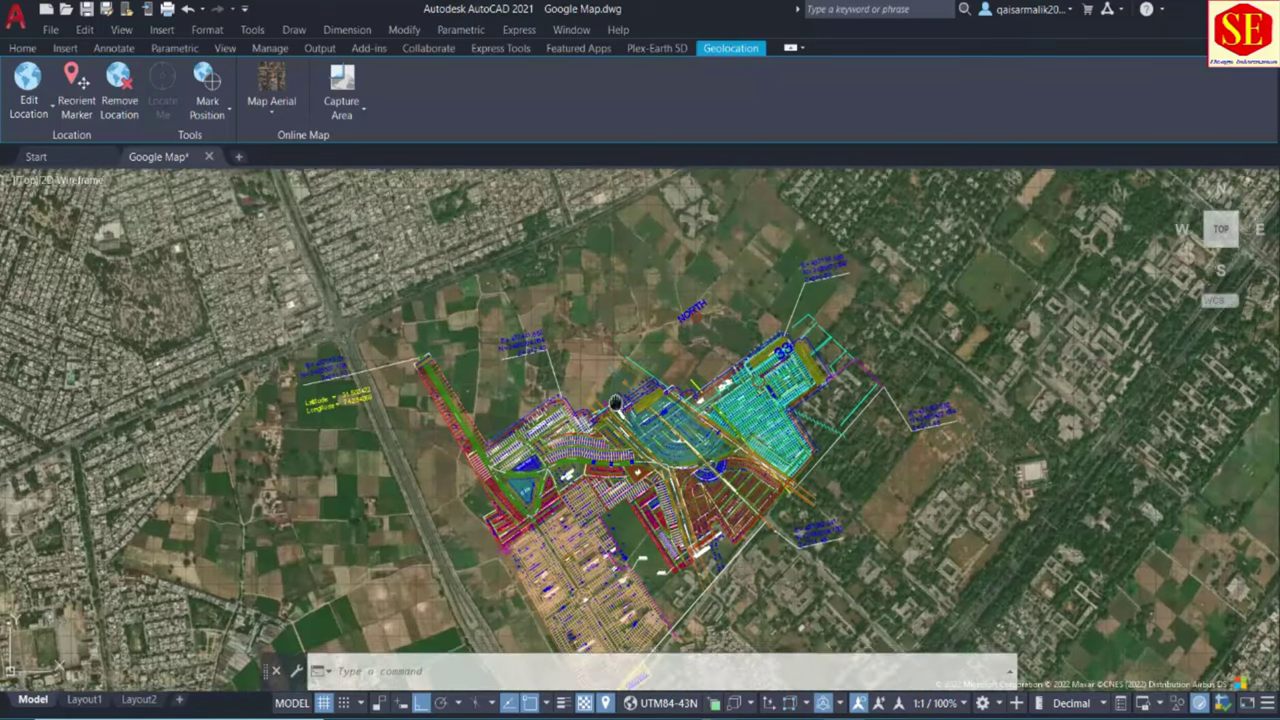
pyautogui.moveTo(686, 285); pyautogui.dragTo(690, 370, button='middle')
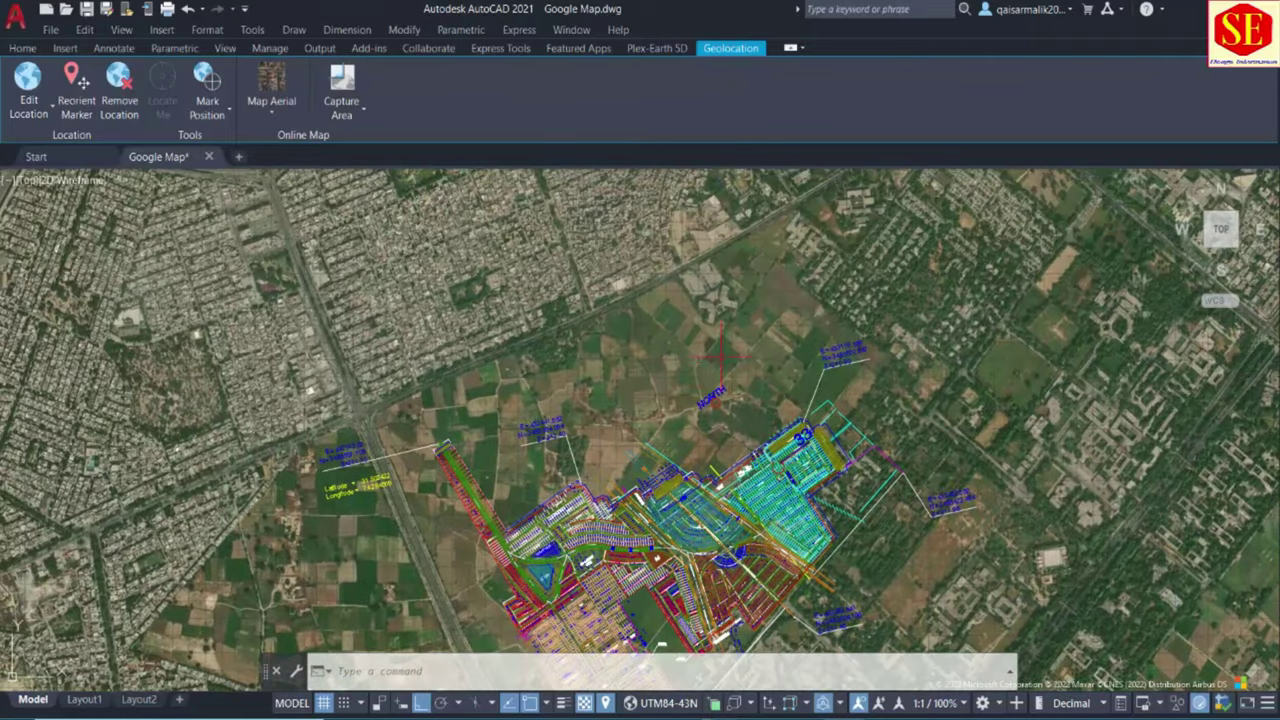
# Step: Capture a rectangular area of aerial imagery around the site by picking two corners
pyautogui.click(341, 103)
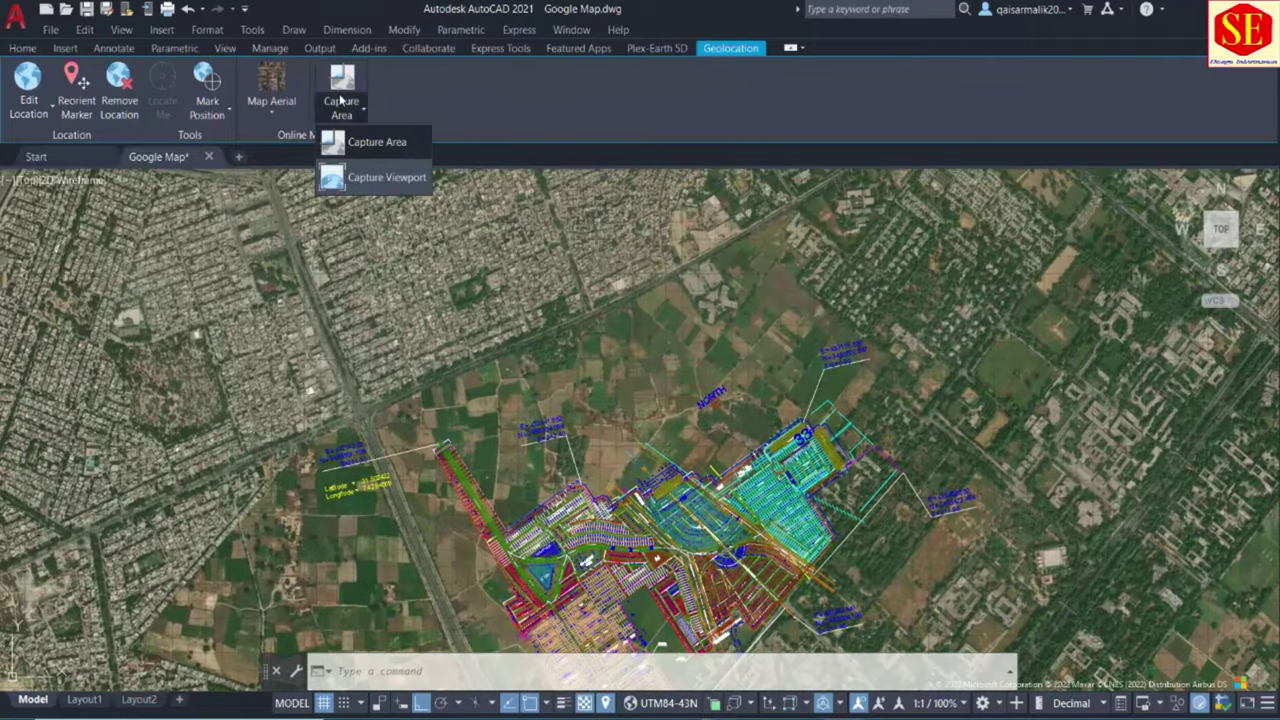
pyautogui.click(378, 147)
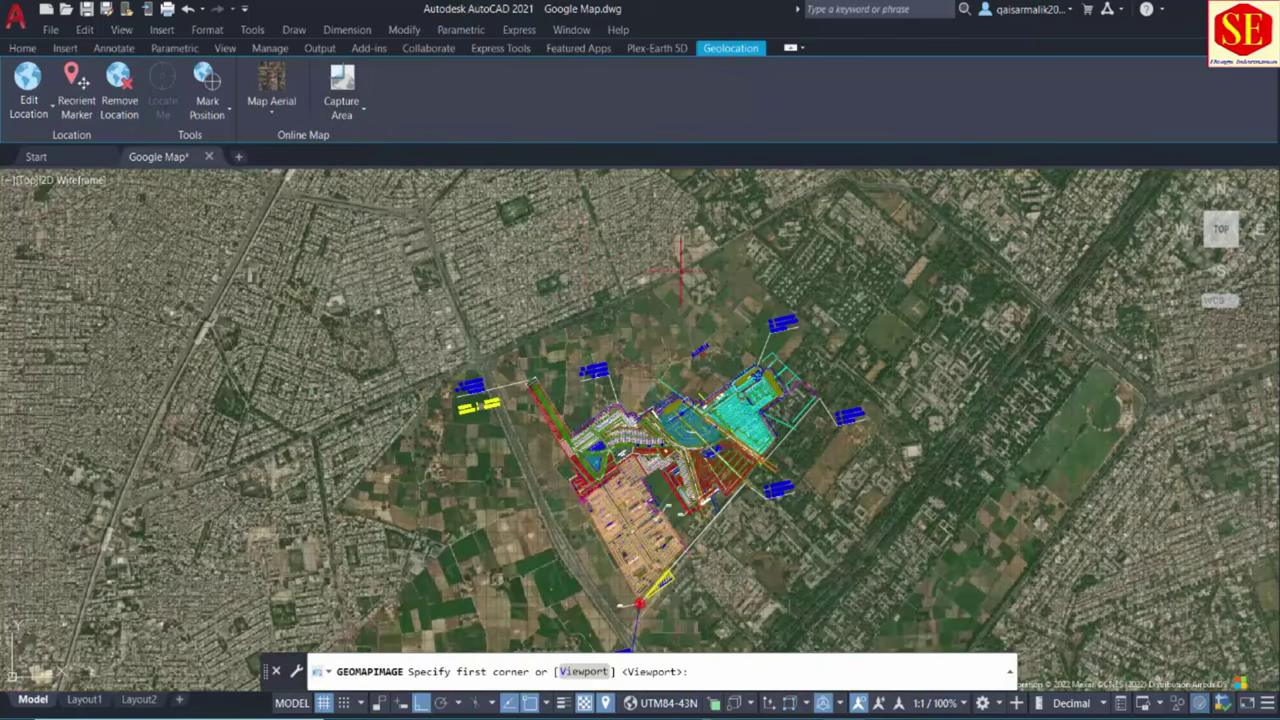
pyautogui.scroll(-2, 462, 290)
pyautogui.click(424, 305)
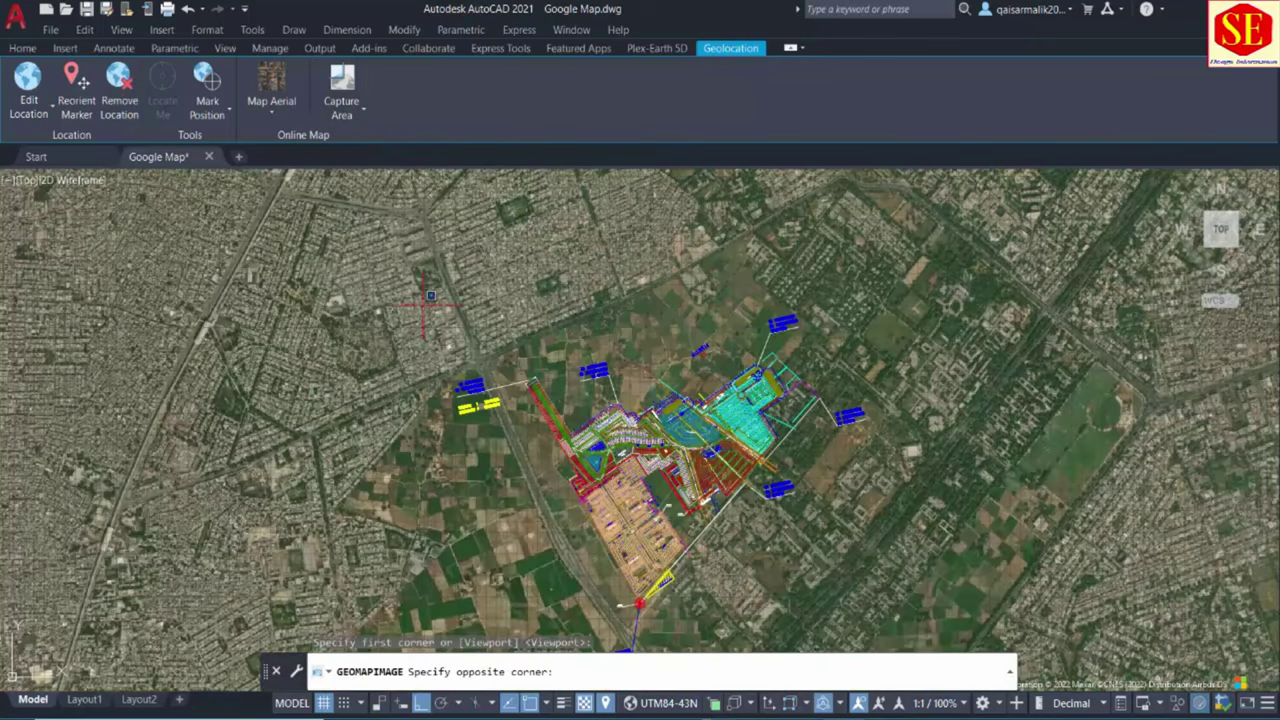
pyautogui.scroll(-1, 933, 573)
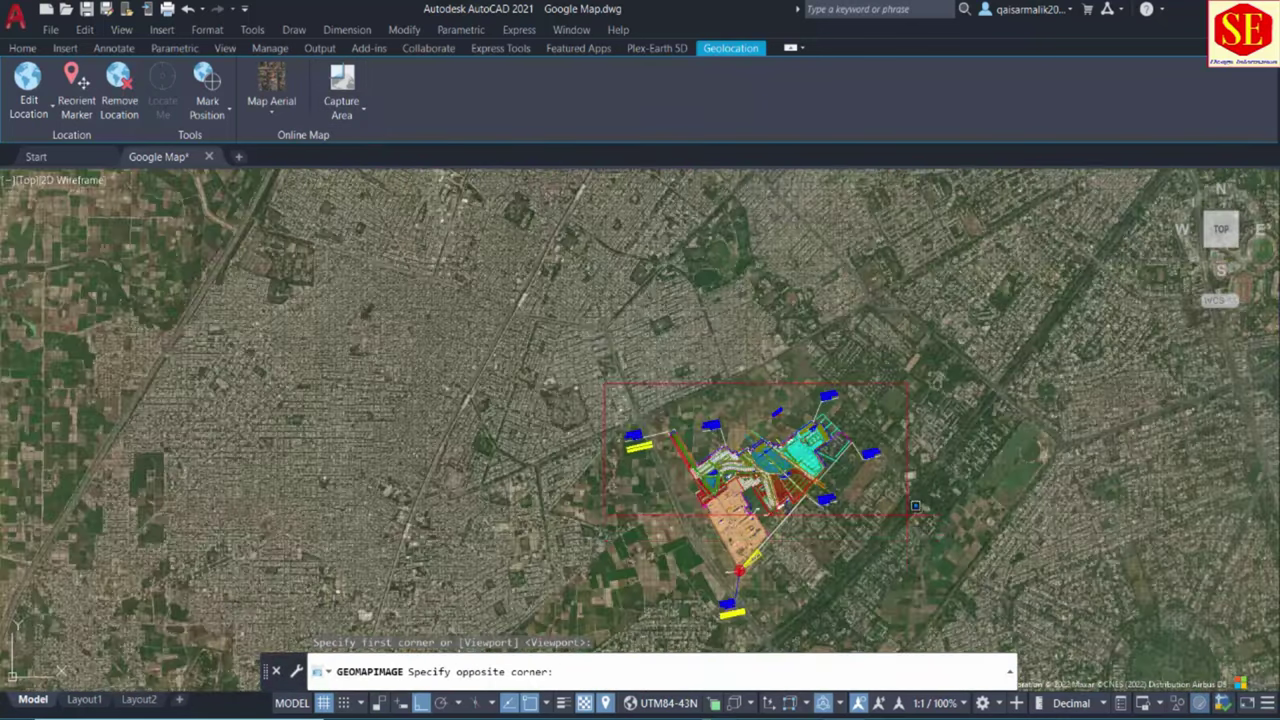
pyautogui.click(920, 634)
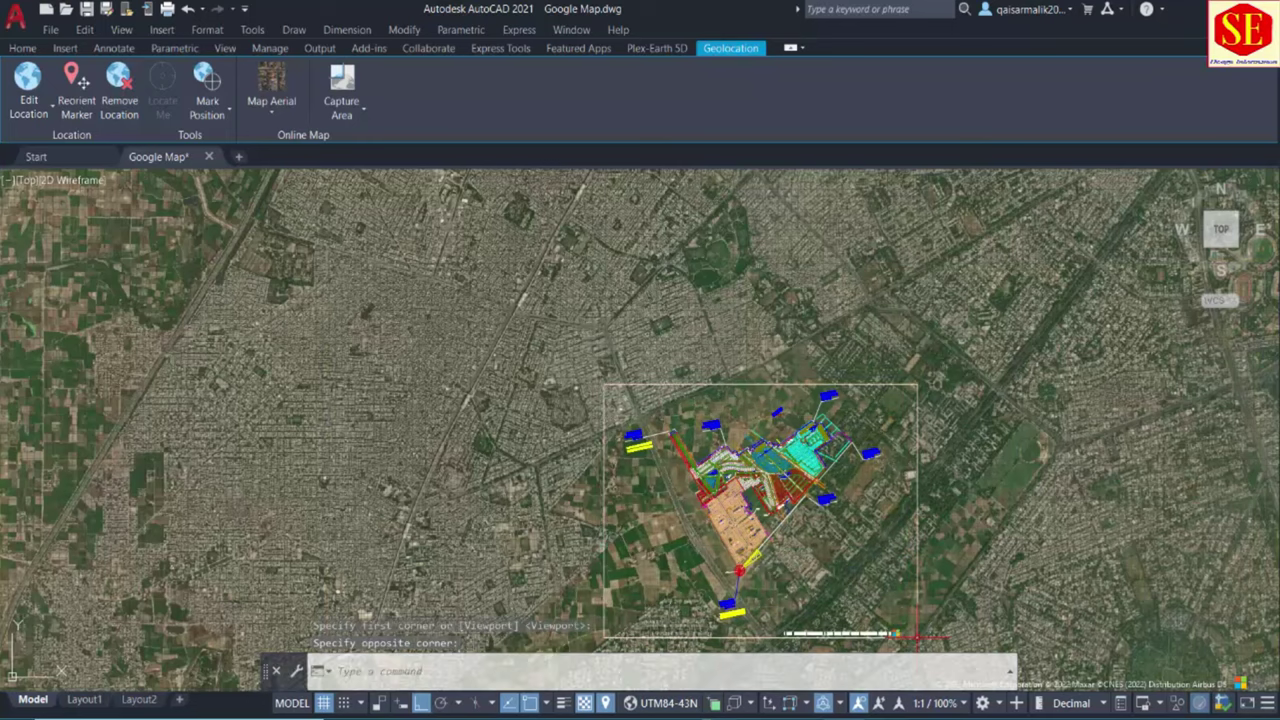
pyautogui.scroll(-1, 791, 308)
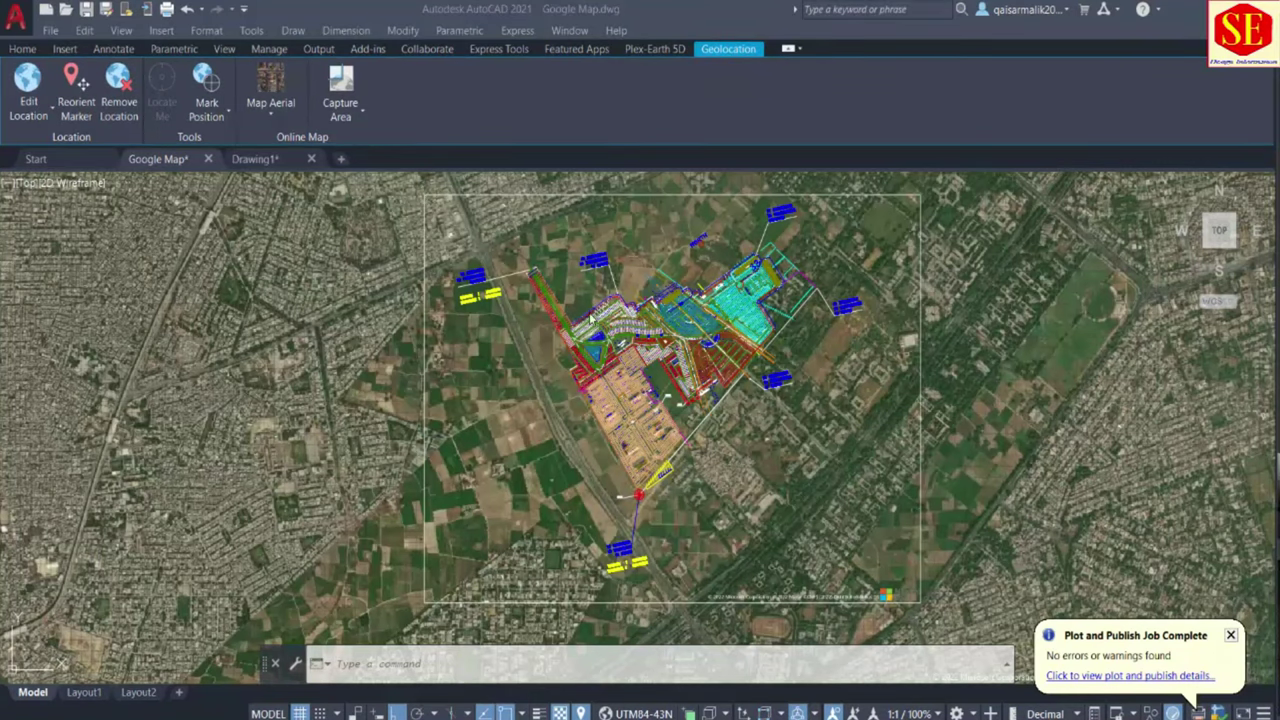
# Step: Switch the map display to Map Off and open the Plot dialog with Ctrl+P
pyautogui.click(268, 106)
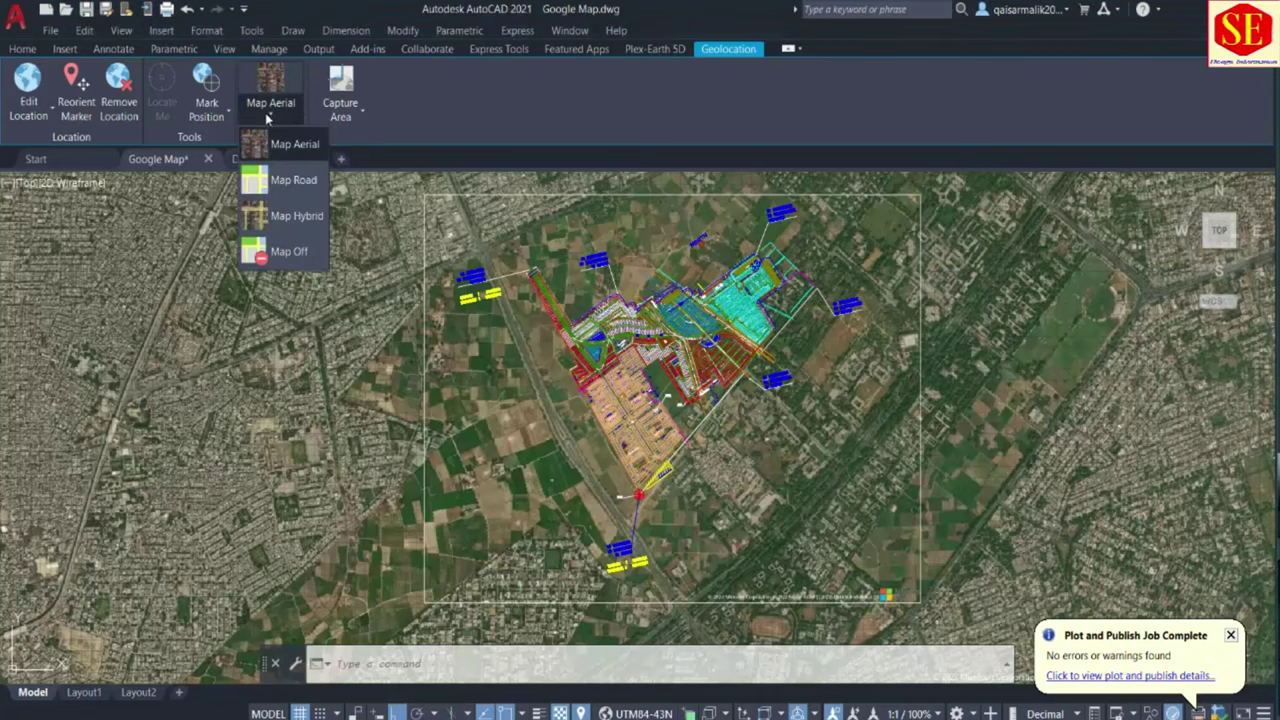
pyautogui.click(296, 254)
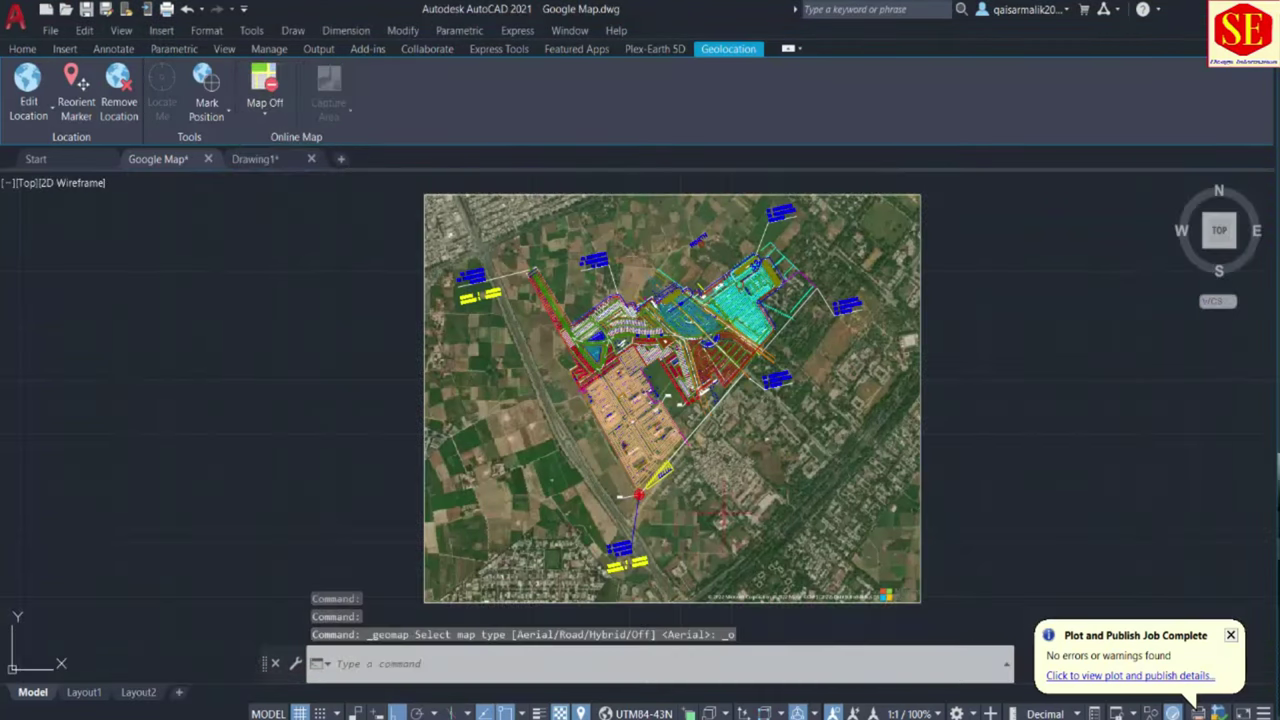
pyautogui.scroll(-2, 723, 507)
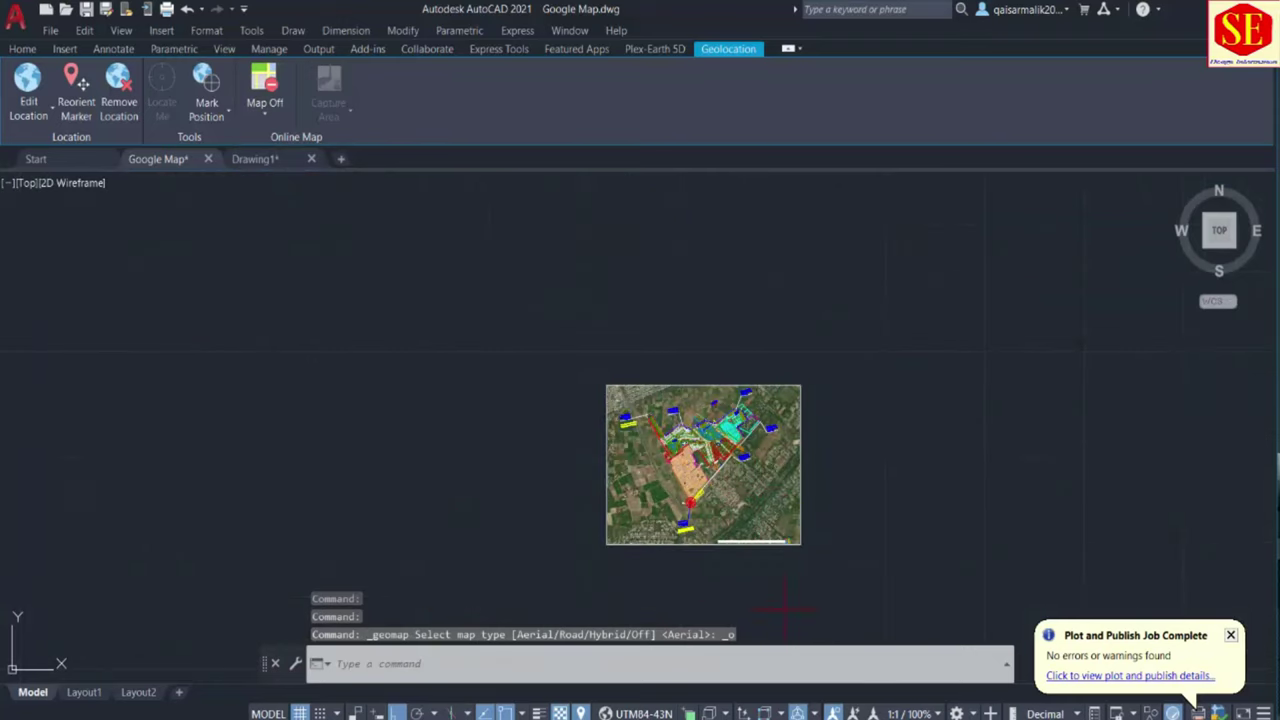
pyautogui.scroll(1, 822, 507)
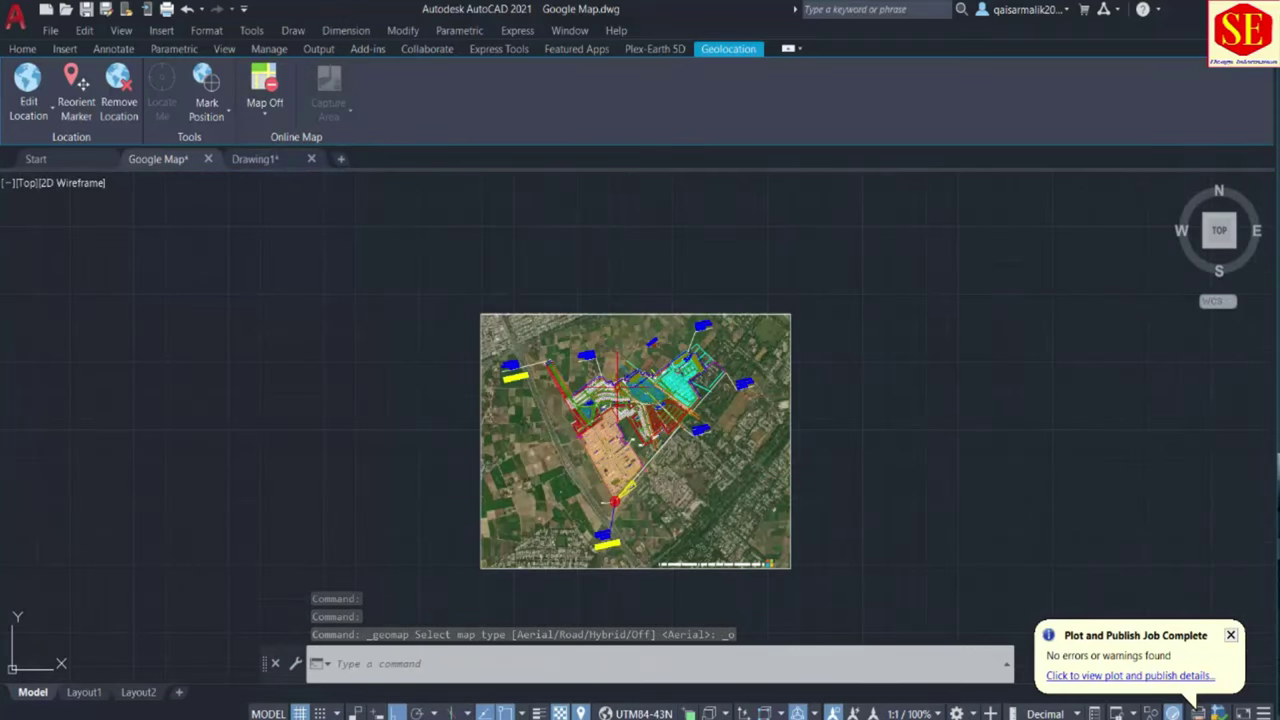
pyautogui.scroll(2, 741, 459)
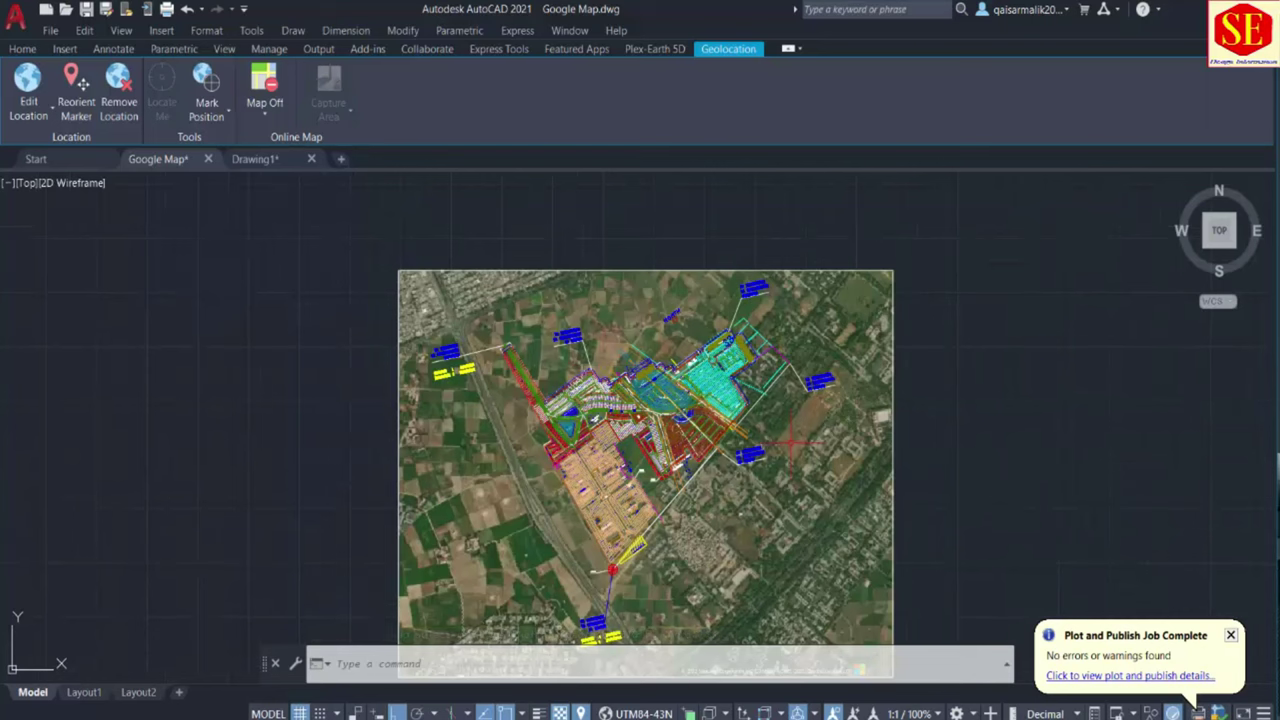
pyautogui.moveTo(790, 442); pyautogui.dragTo(790, 400, button='middle')
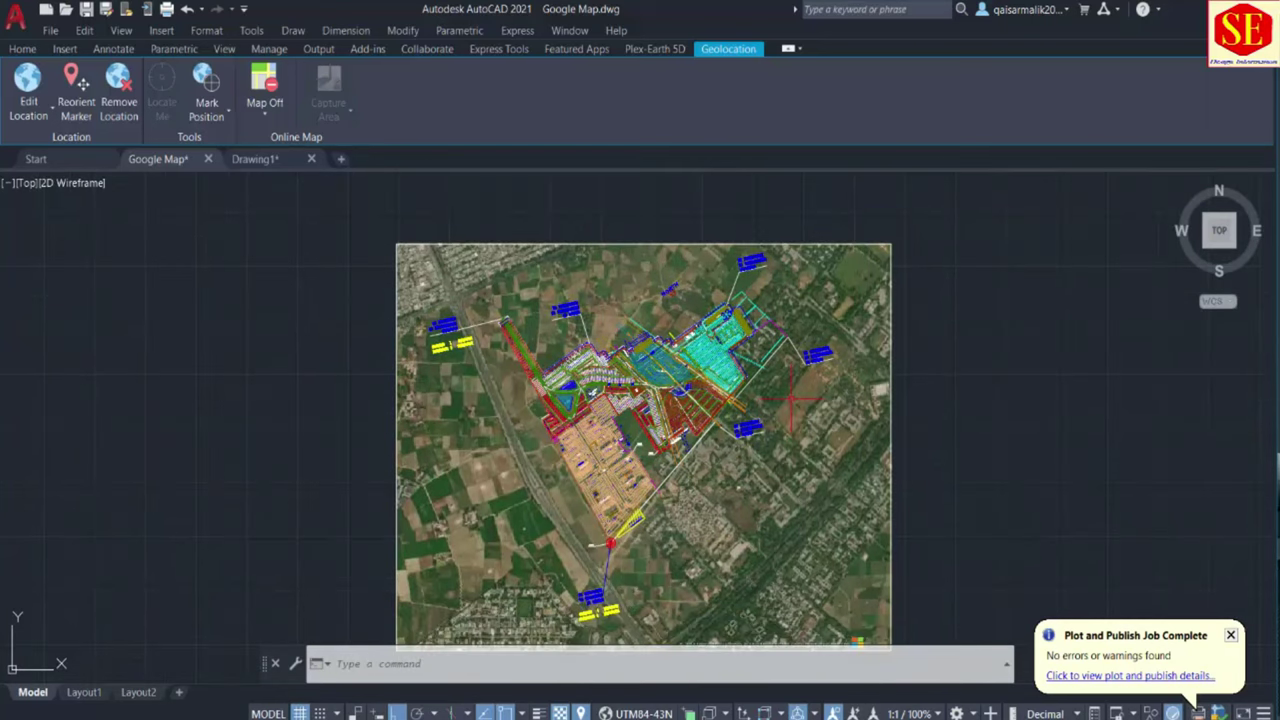
pyautogui.hotkey('ctrl', 'p')
# Step: Reuse the previous page setup and window the aerial map image as the plot area
pyautogui.click(466, 186)
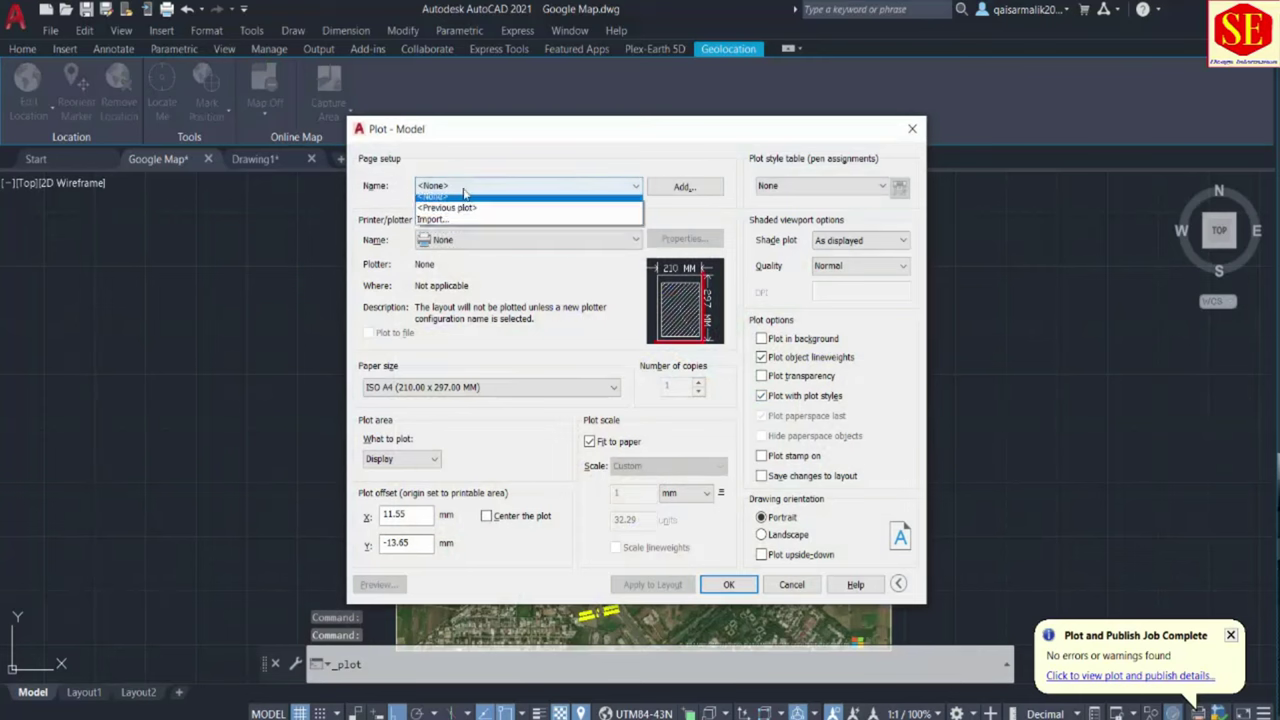
pyautogui.click(462, 207)
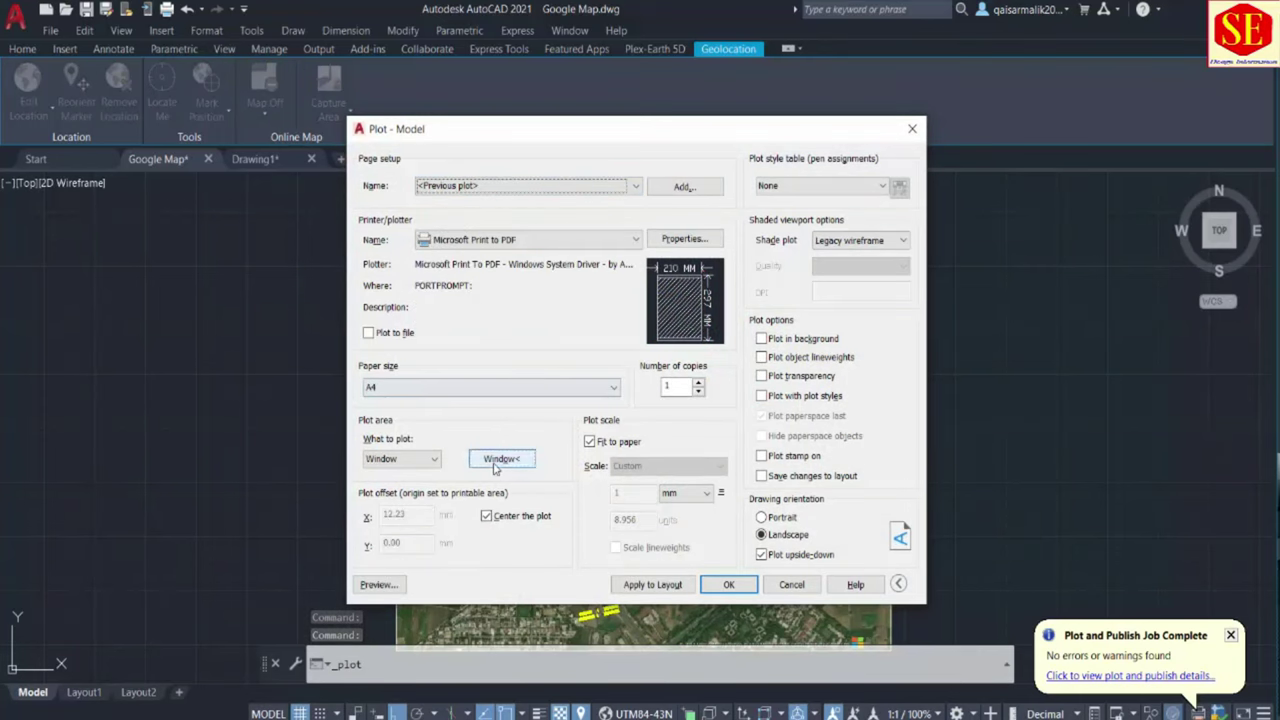
pyautogui.click(501, 458)
pyautogui.click(397, 242)
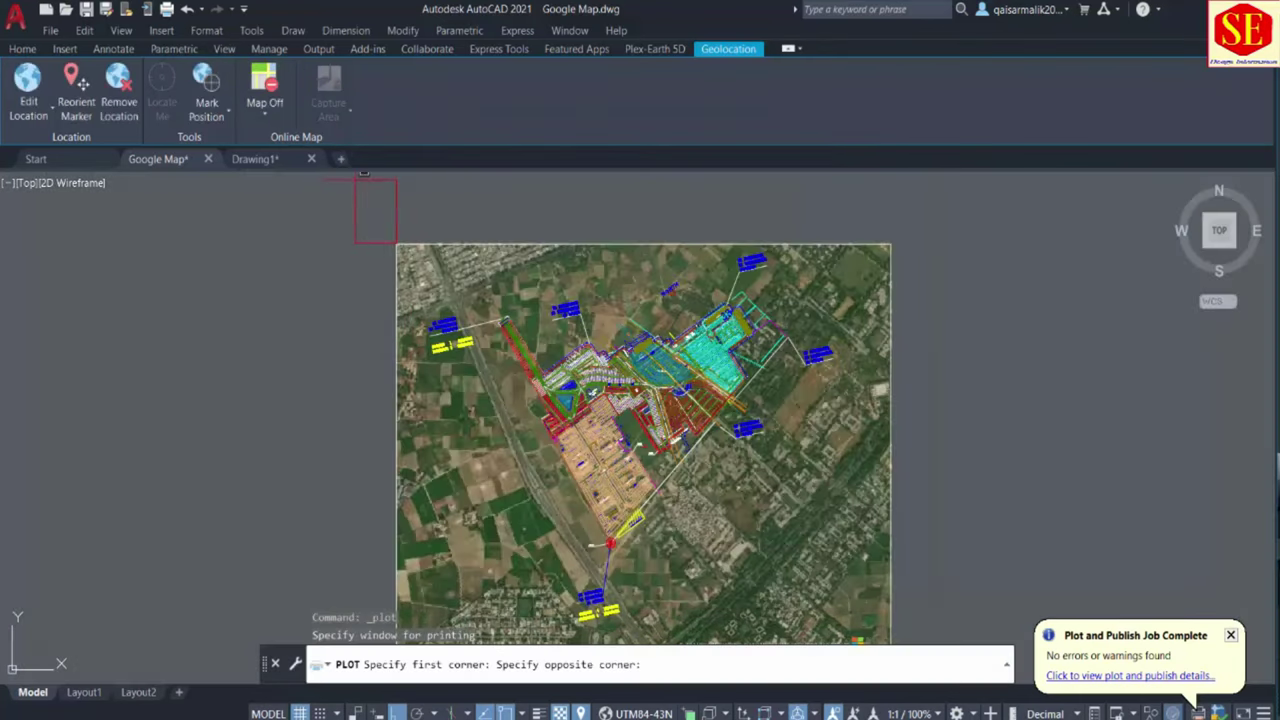
pyautogui.scroll(-5, 621, 350)
pyautogui.scroll(5, 754, 470)
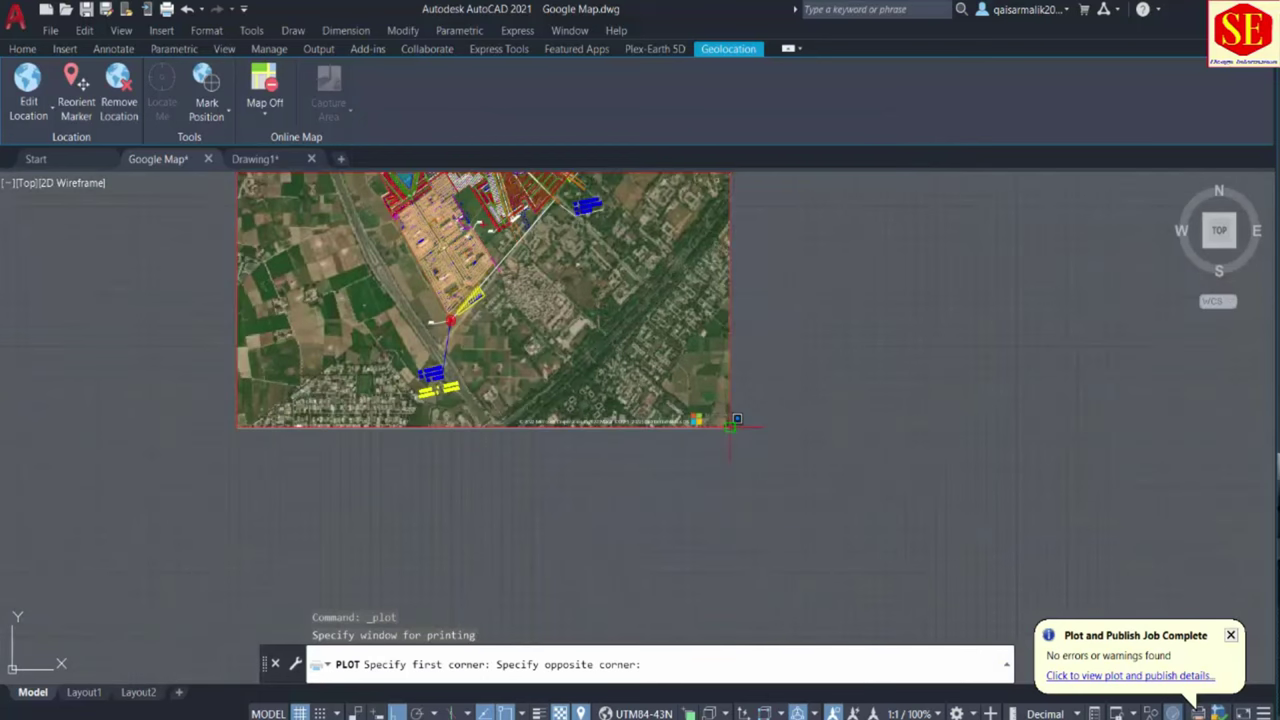
pyautogui.click(731, 427)
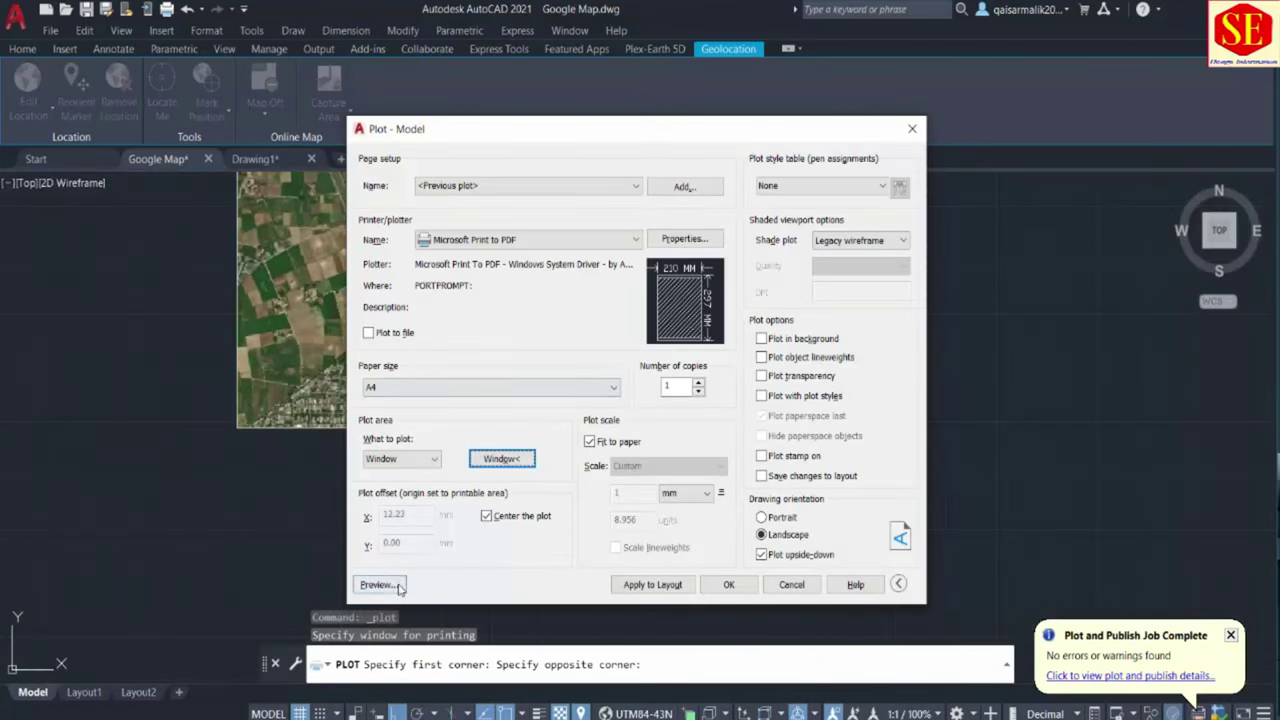
# Step: Preview the windowed map, then plot it to xyz.pdf in the google image folder
pyautogui.click(380, 584)
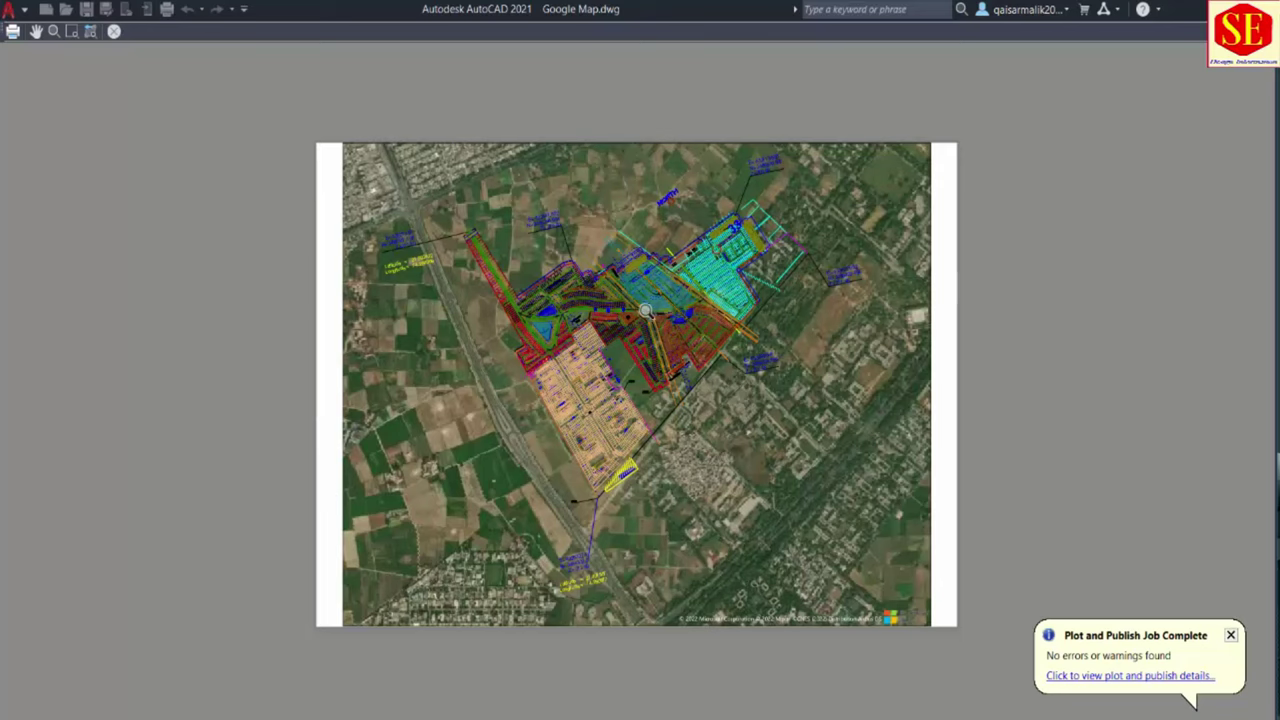
pyautogui.rightClick(644, 302)
pyautogui.click(697, 335)
pyautogui.write('xyz')
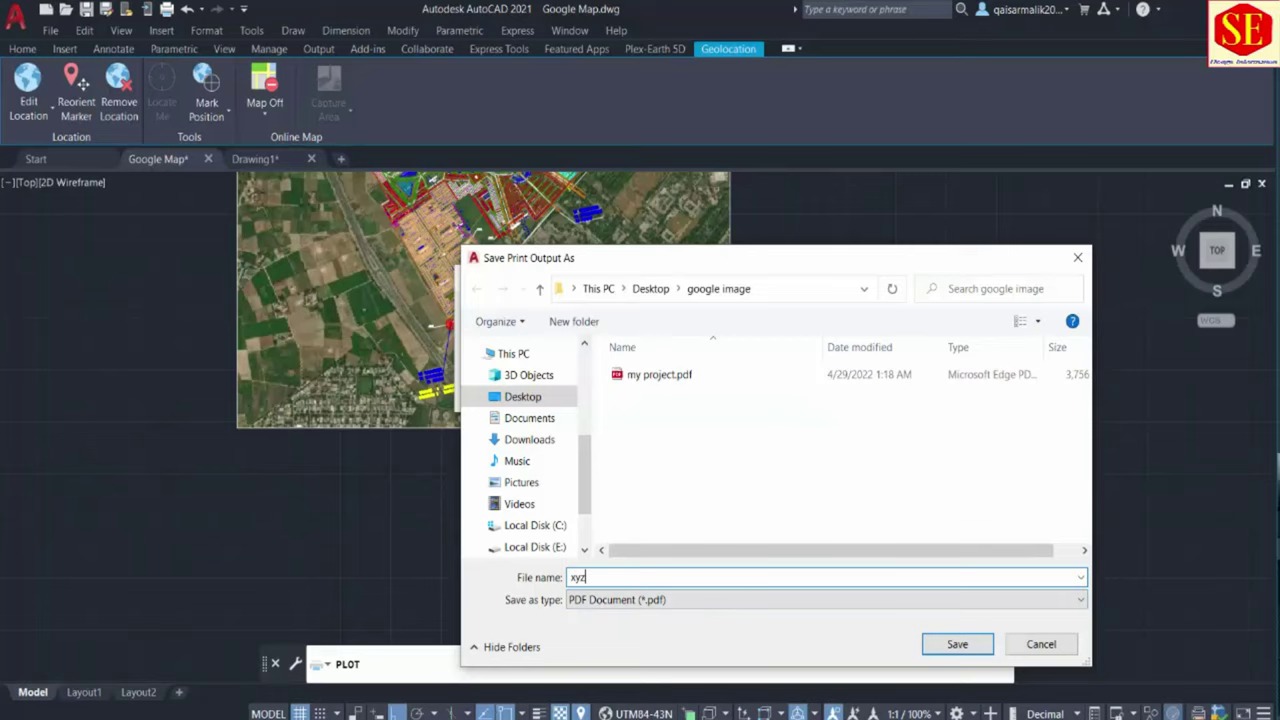
pyautogui.click(957, 644)
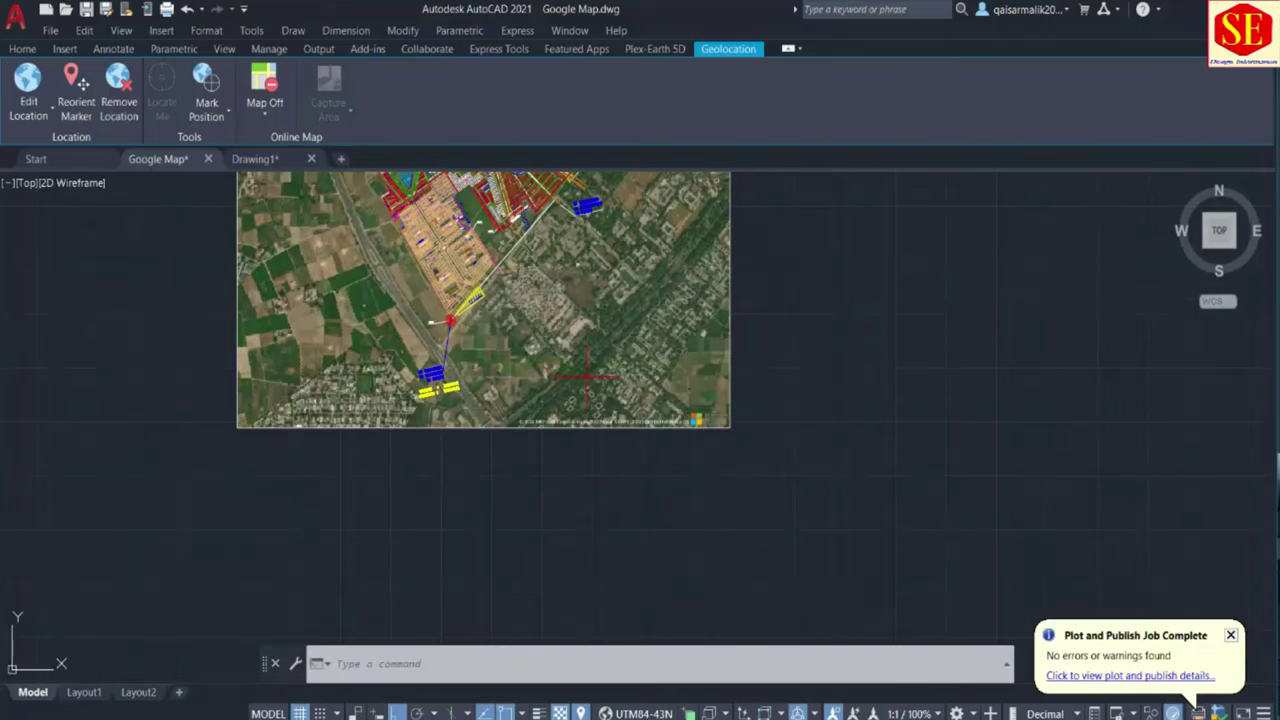
pyautogui.moveTo(578, 352); pyautogui.dragTo(628, 499, button='middle')
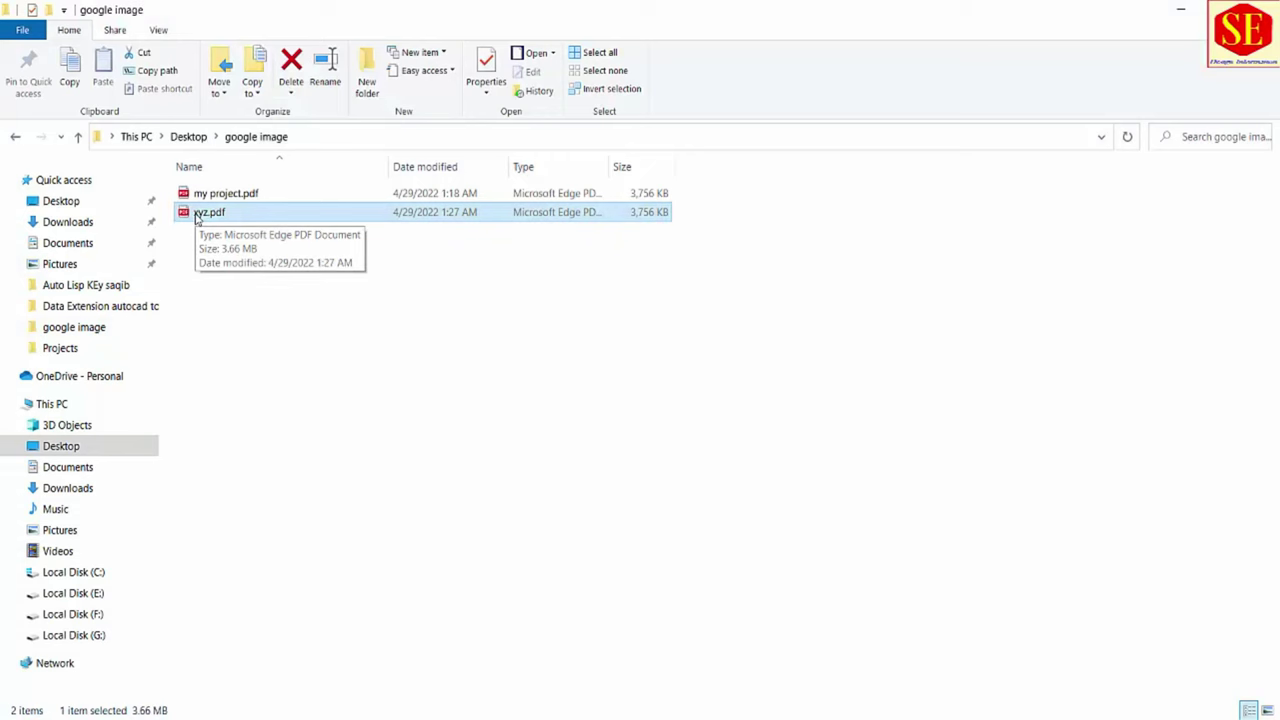
# Step: Open xyz.pdf in Edge to check the site plan, then return to the AutoCAD drawing
pyautogui.press('Return')
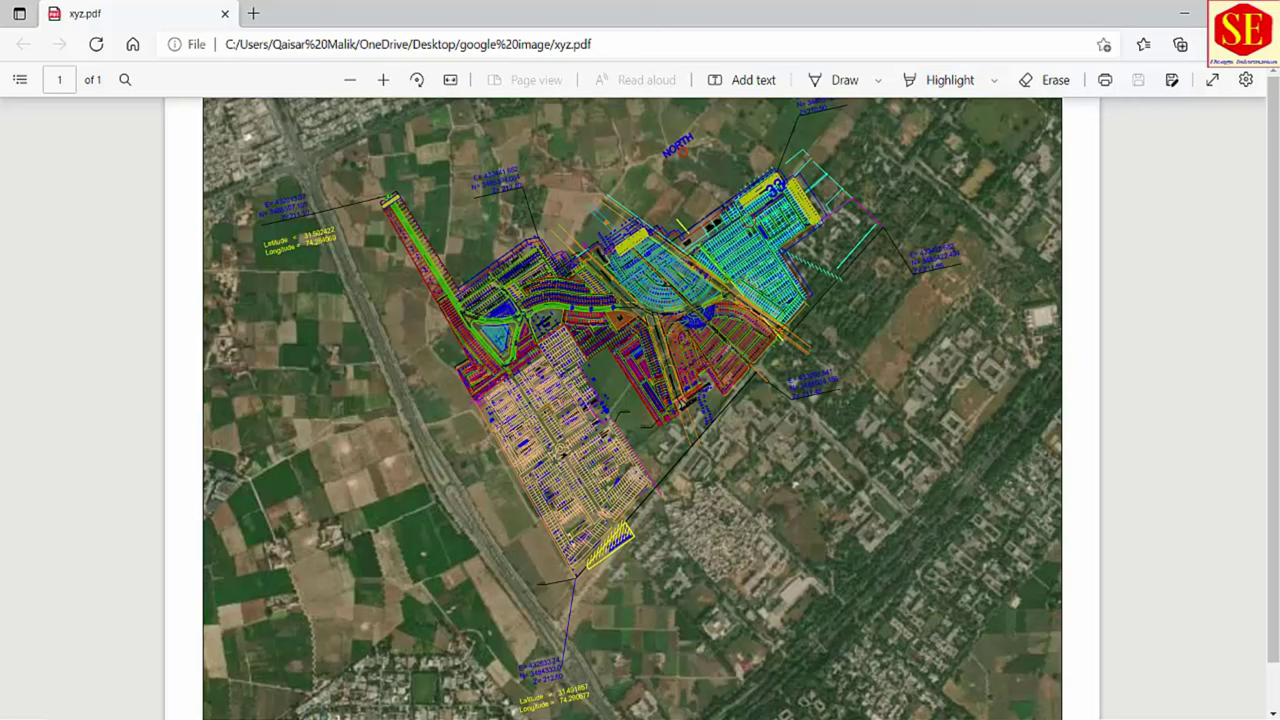
pyautogui.click(705, 655)
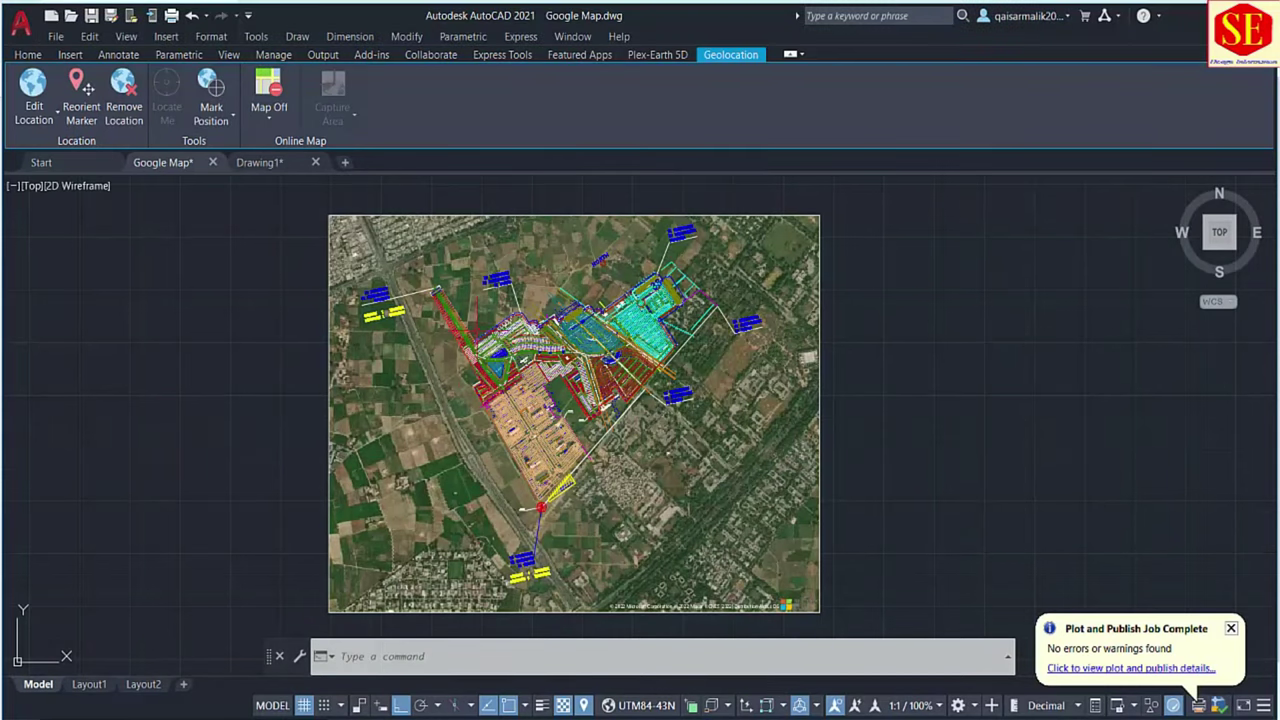
# Step: Turn on the aerial map and capture a larger rectangular area around the whole site
pyautogui.click(268, 112)
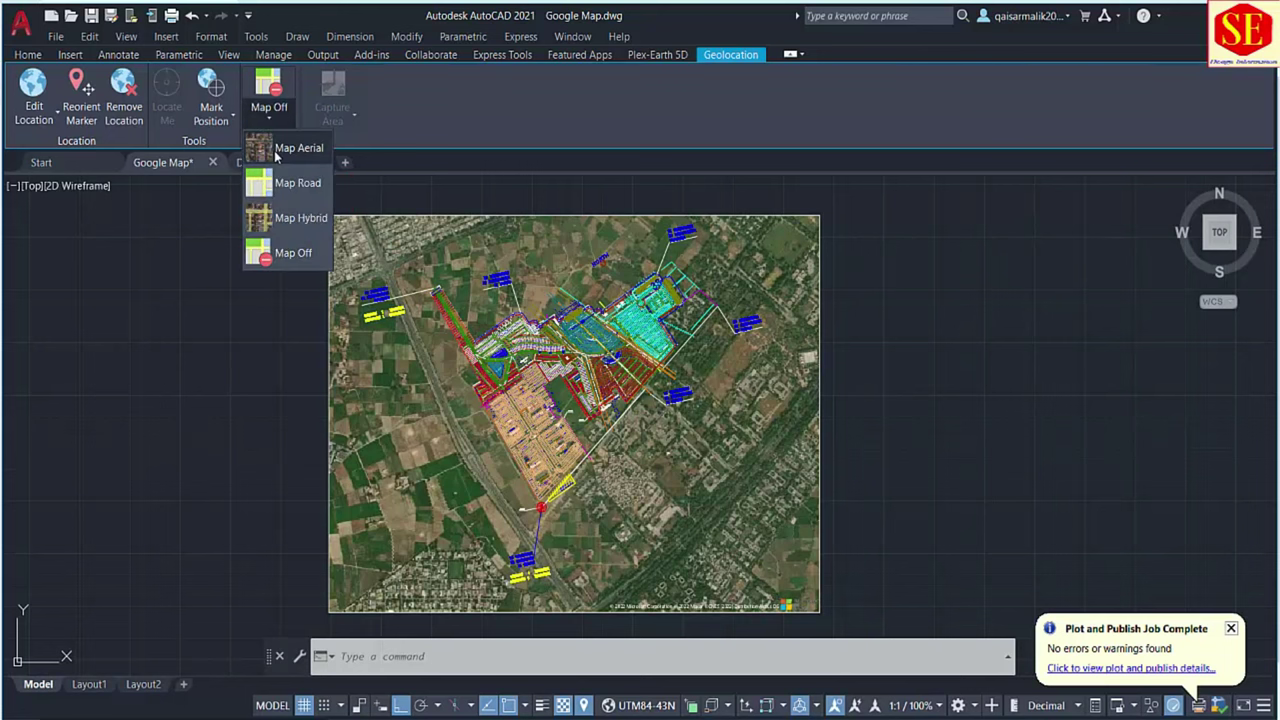
pyautogui.click(278, 150)
pyautogui.scroll(-2, 620, 560)
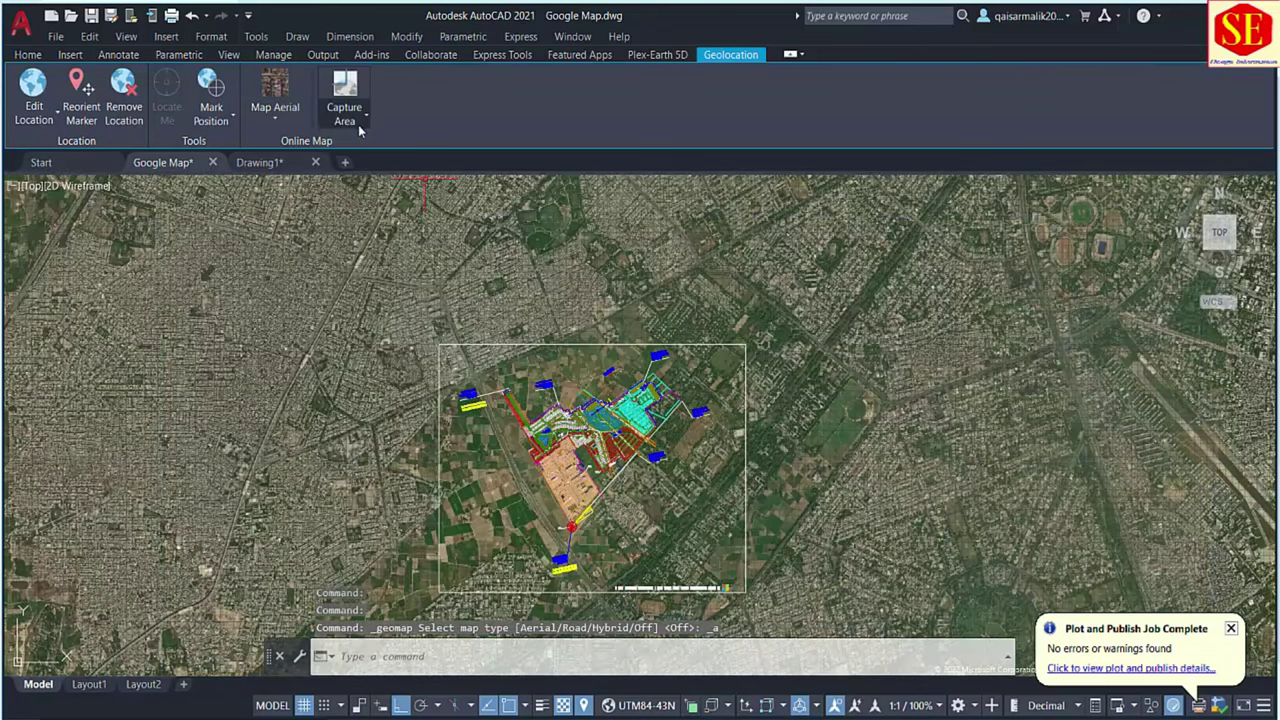
pyautogui.click(362, 122)
pyautogui.click(376, 150)
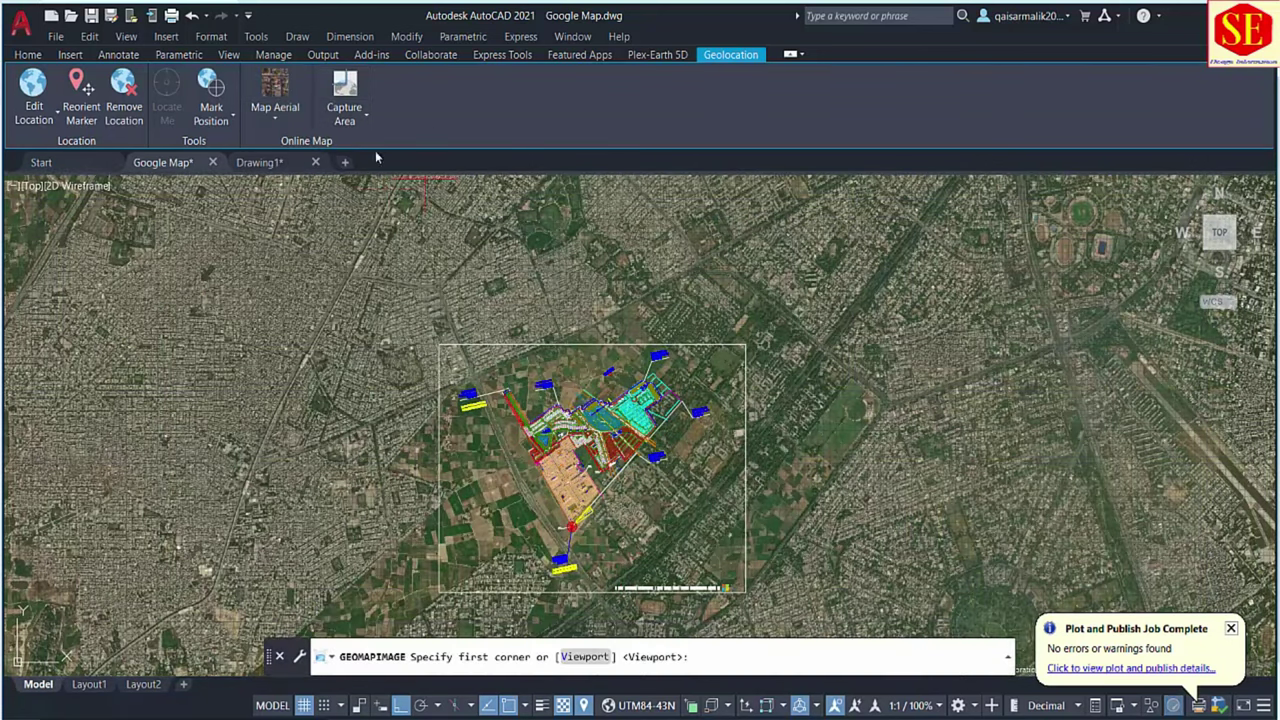
pyautogui.scroll(-2, 391, 337)
pyautogui.click(305, 243)
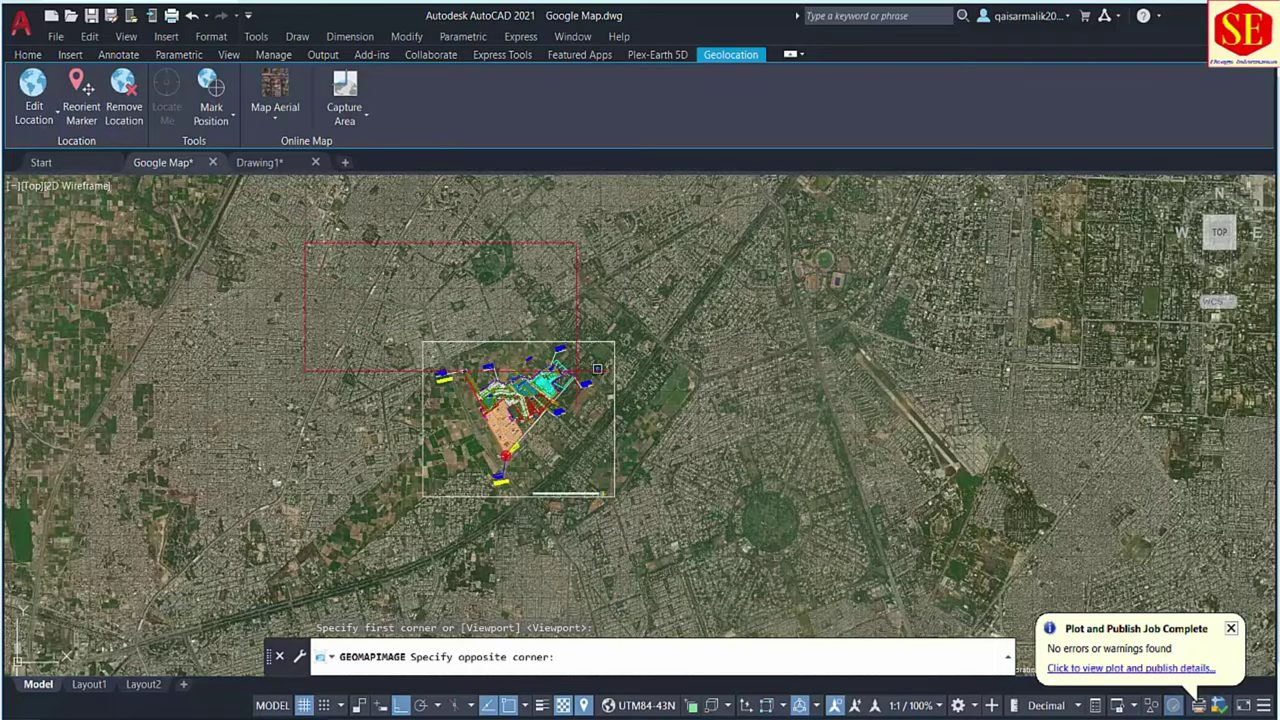
pyautogui.click(755, 550)
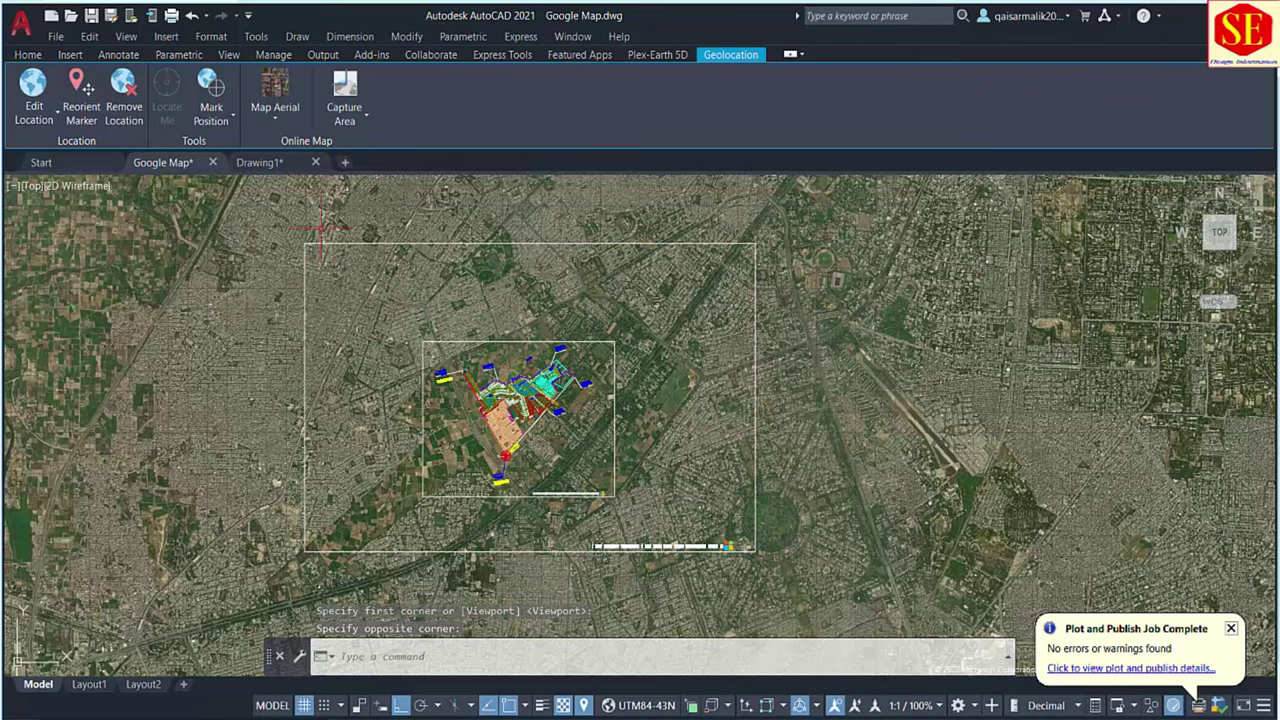
# Step: Switch the live map off and erase the earlier, smaller map image
pyautogui.click(278, 122)
pyautogui.click(288, 250)
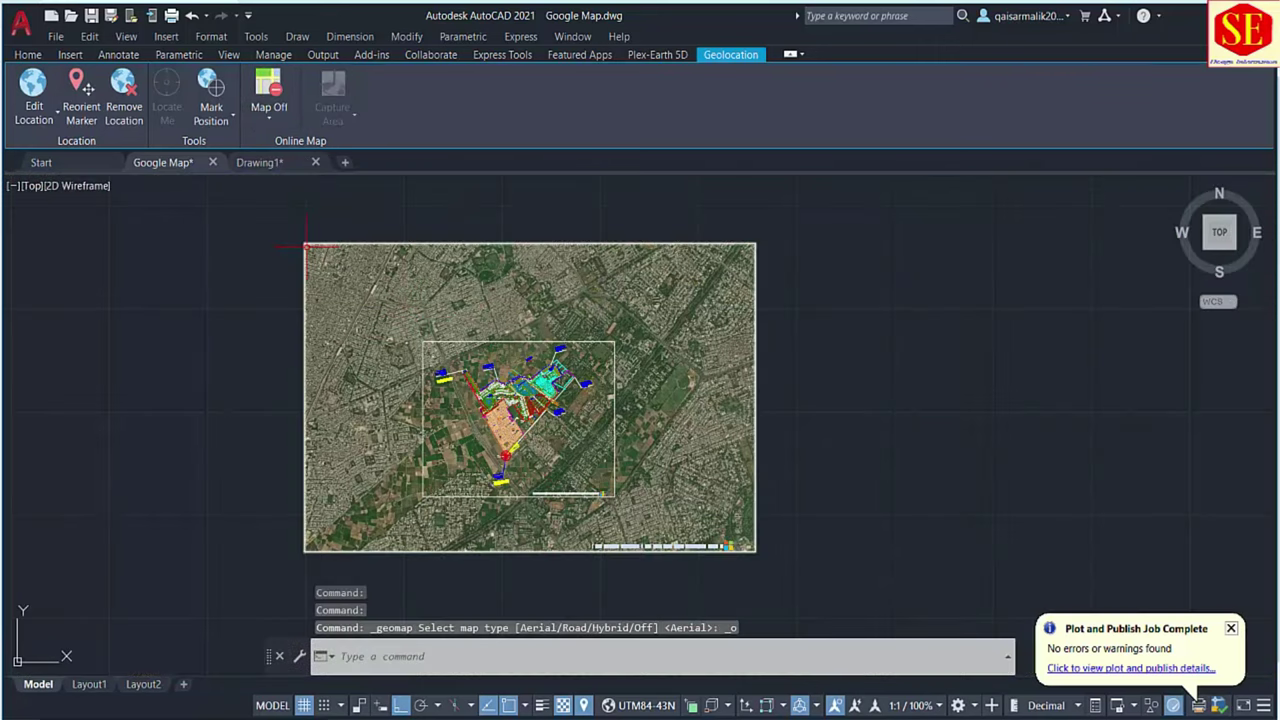
pyautogui.click(585, 348)
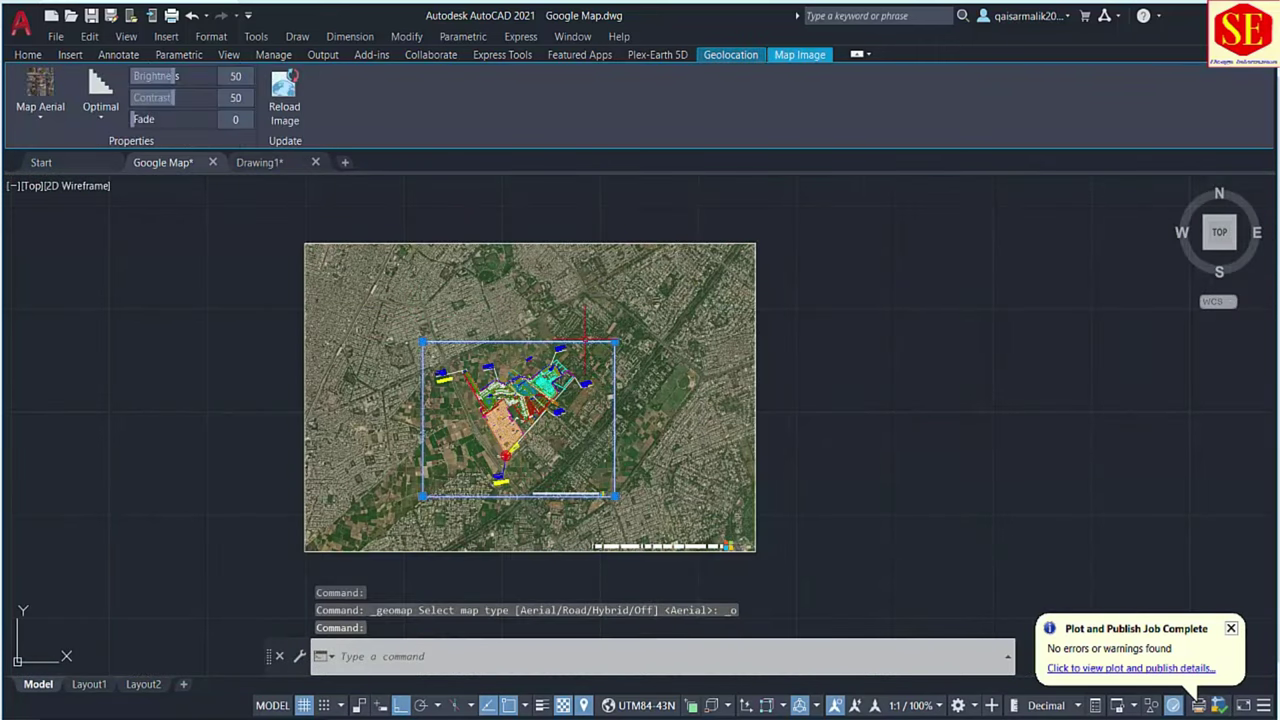
pyautogui.write('e')
pyautogui.press('Return')
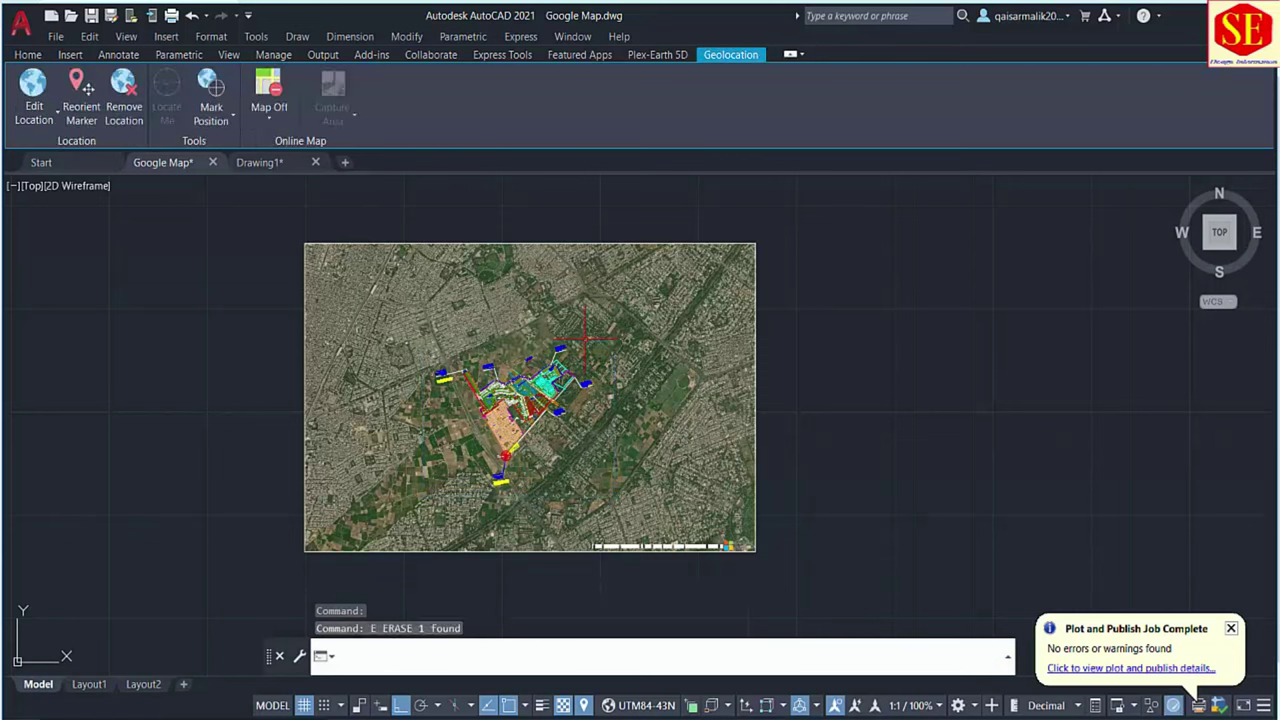
# Step: Turn the aerial map back on and erase the wide captured map image
pyautogui.click(269, 110)
pyautogui.click(283, 141)
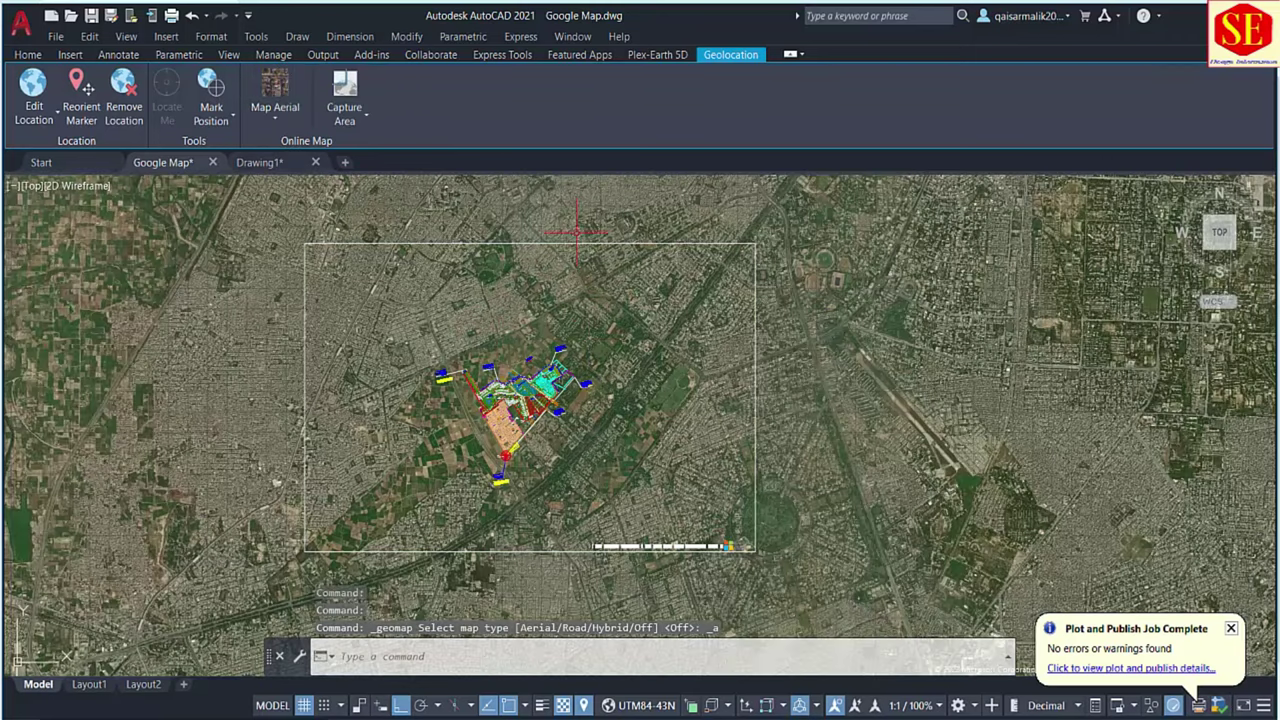
pyautogui.click(571, 243)
pyautogui.write('e')
pyautogui.press('Return')
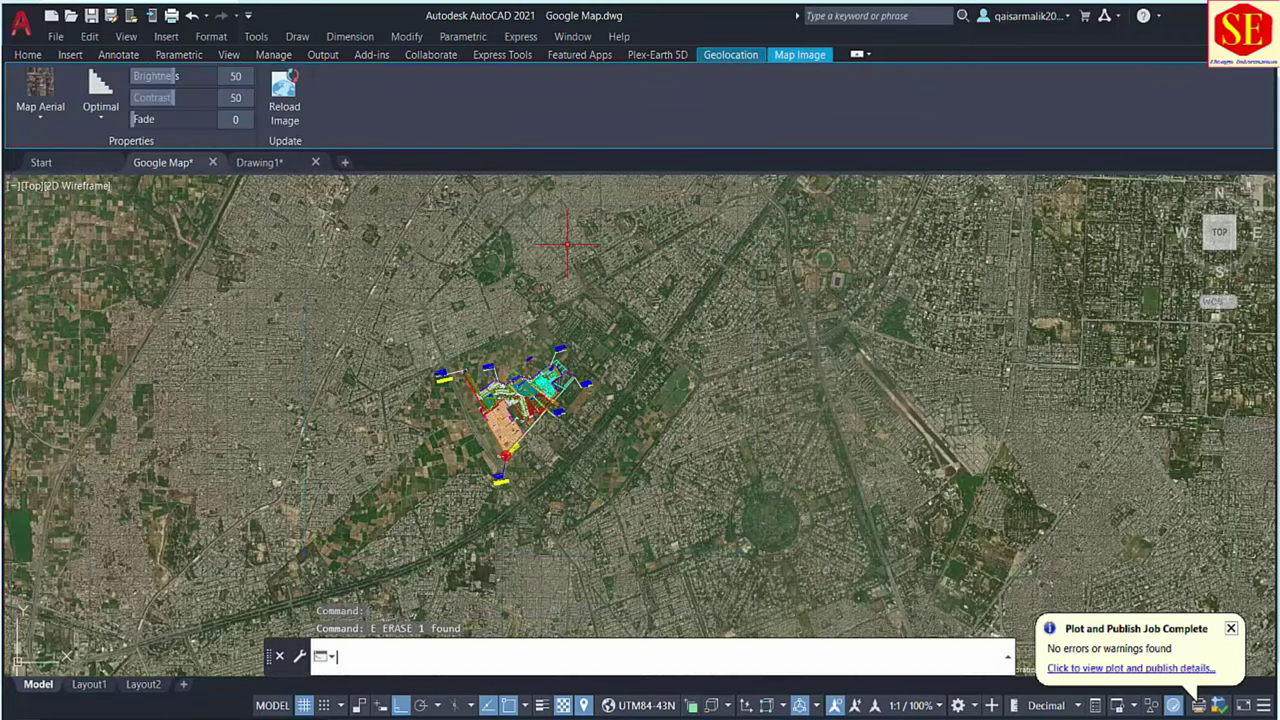
# Step: Capture a small aerial area around the site plan's central blocks
pyautogui.click(350, 115)
pyautogui.click(372, 145)
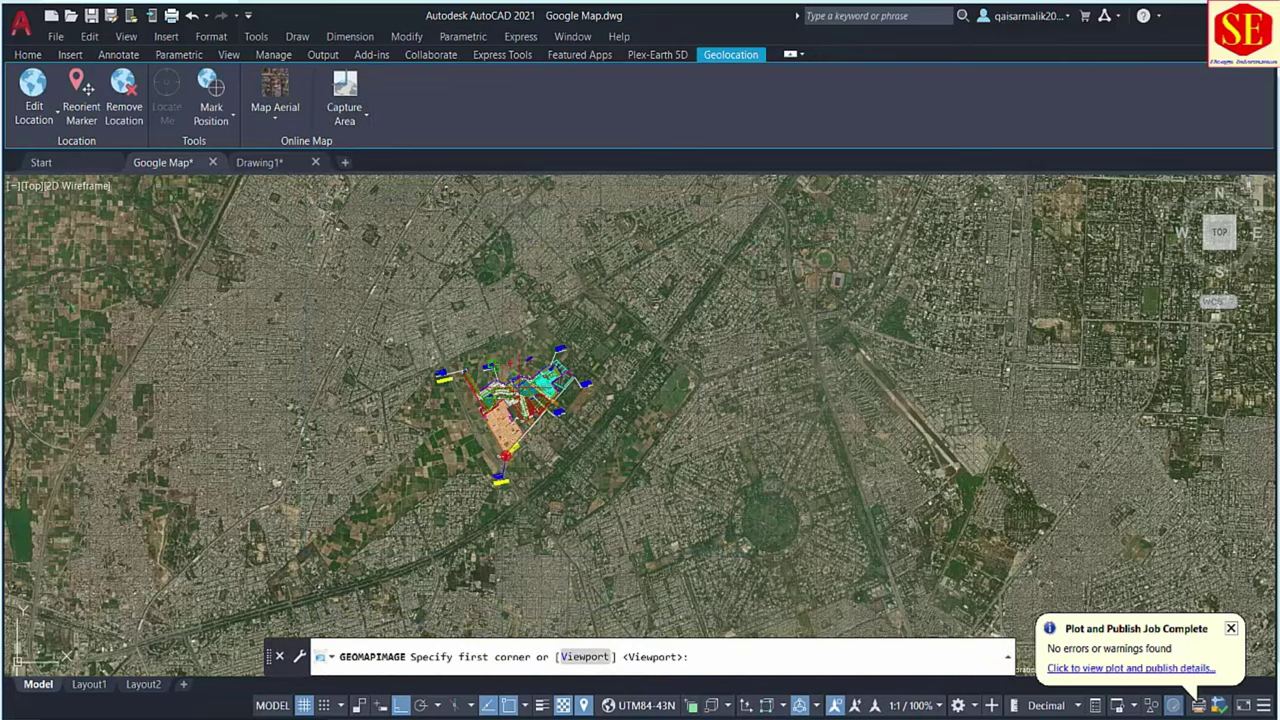
pyautogui.scroll(3, 530, 390)
pyautogui.scroll(3, 530, 390)
pyautogui.scroll(2, 530, 390)
pyautogui.scroll(2, 530, 390)
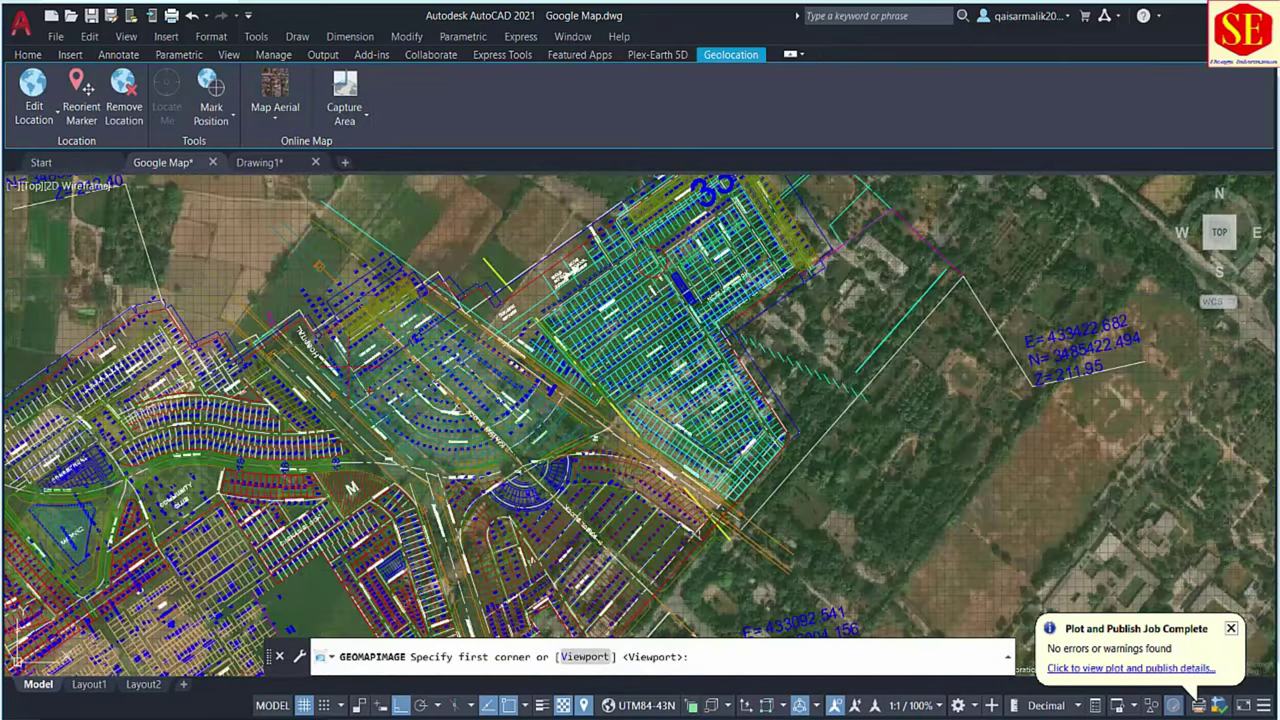
pyautogui.click(262, 275)
pyautogui.click(660, 466)
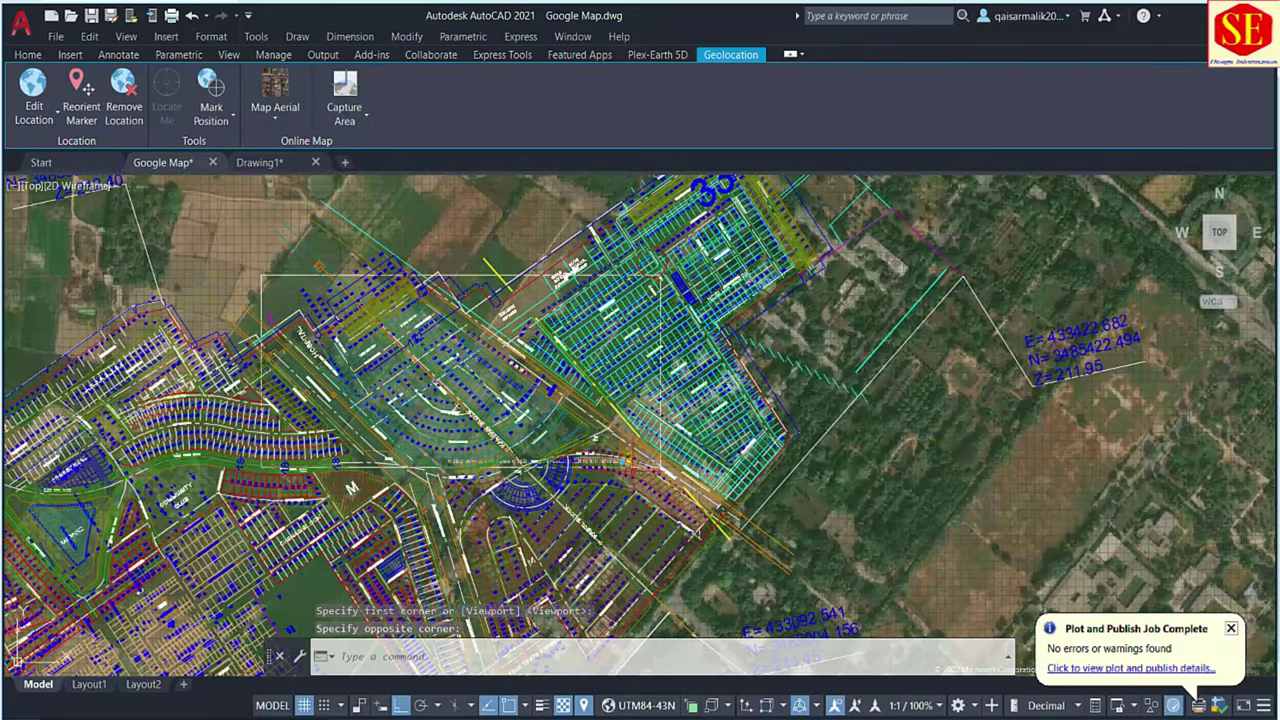
# Step: Turn the live map off to check the capture, then set Map Aerial again
pyautogui.click(275, 112)
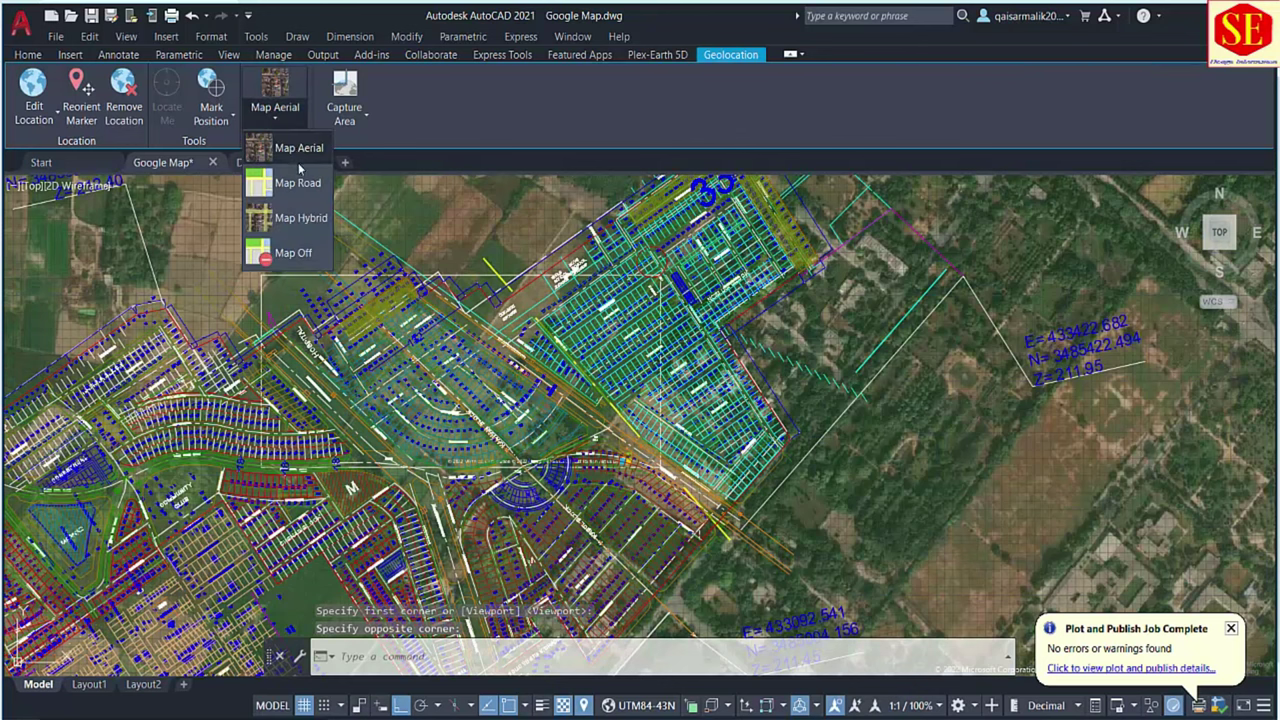
pyautogui.click(293, 253)
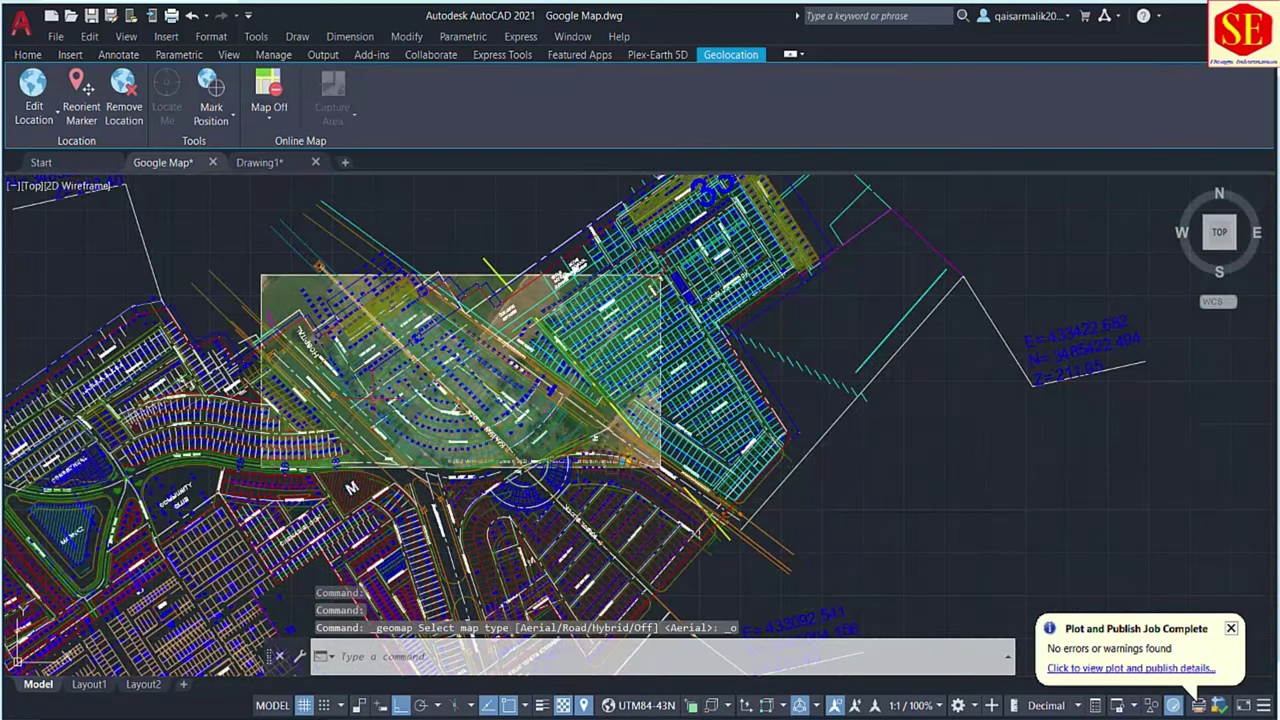
pyautogui.scroll(-2, 578, 358)
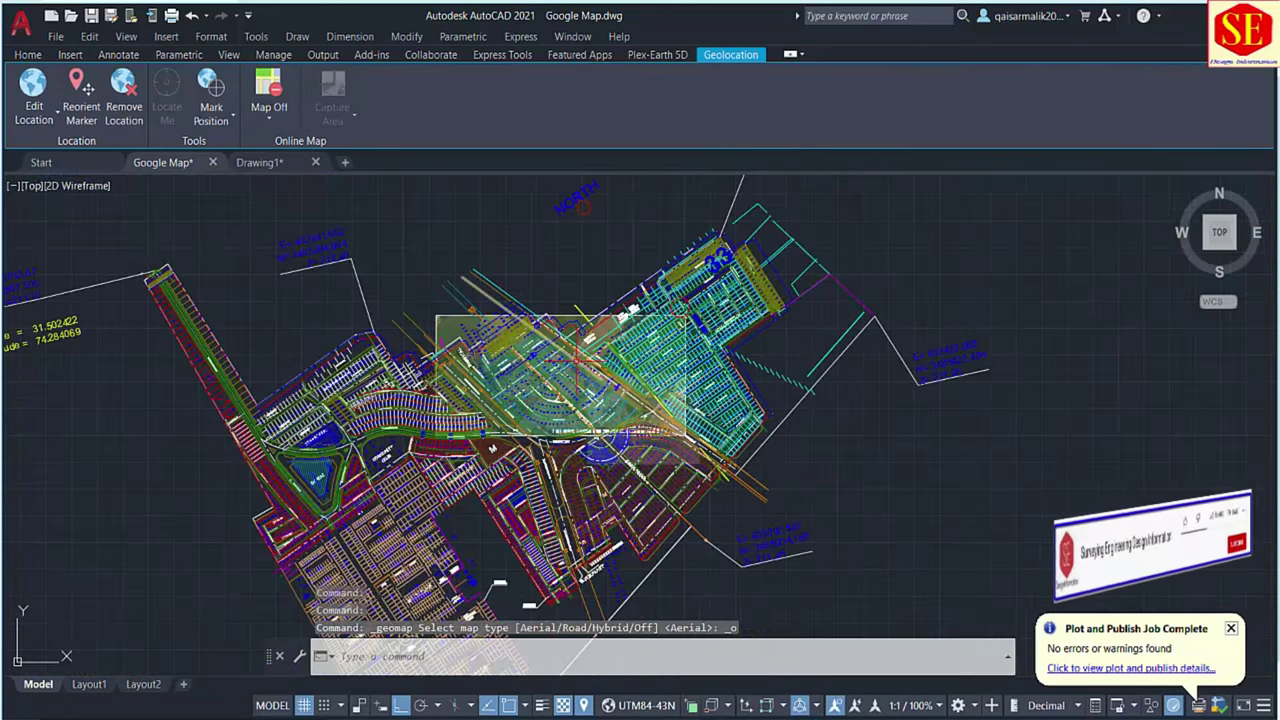
pyautogui.click(269, 112)
pyautogui.click(289, 148)
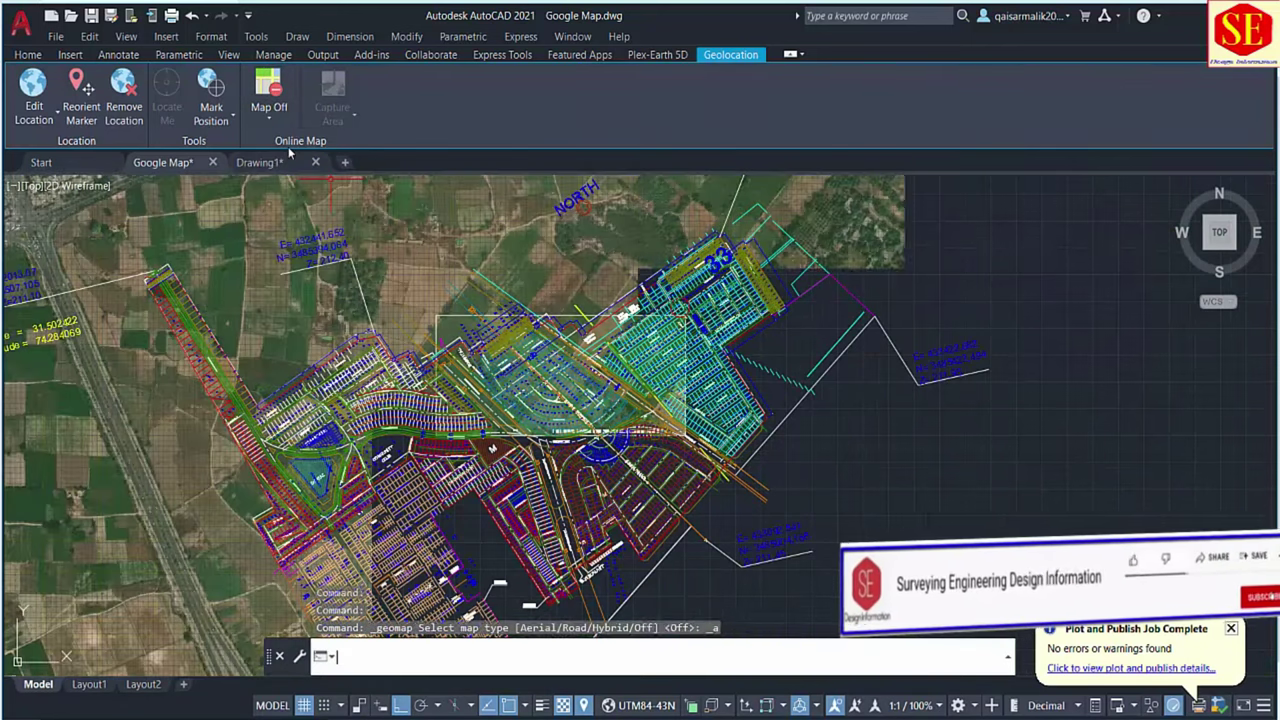
pyautogui.scroll(-2, 580, 380)
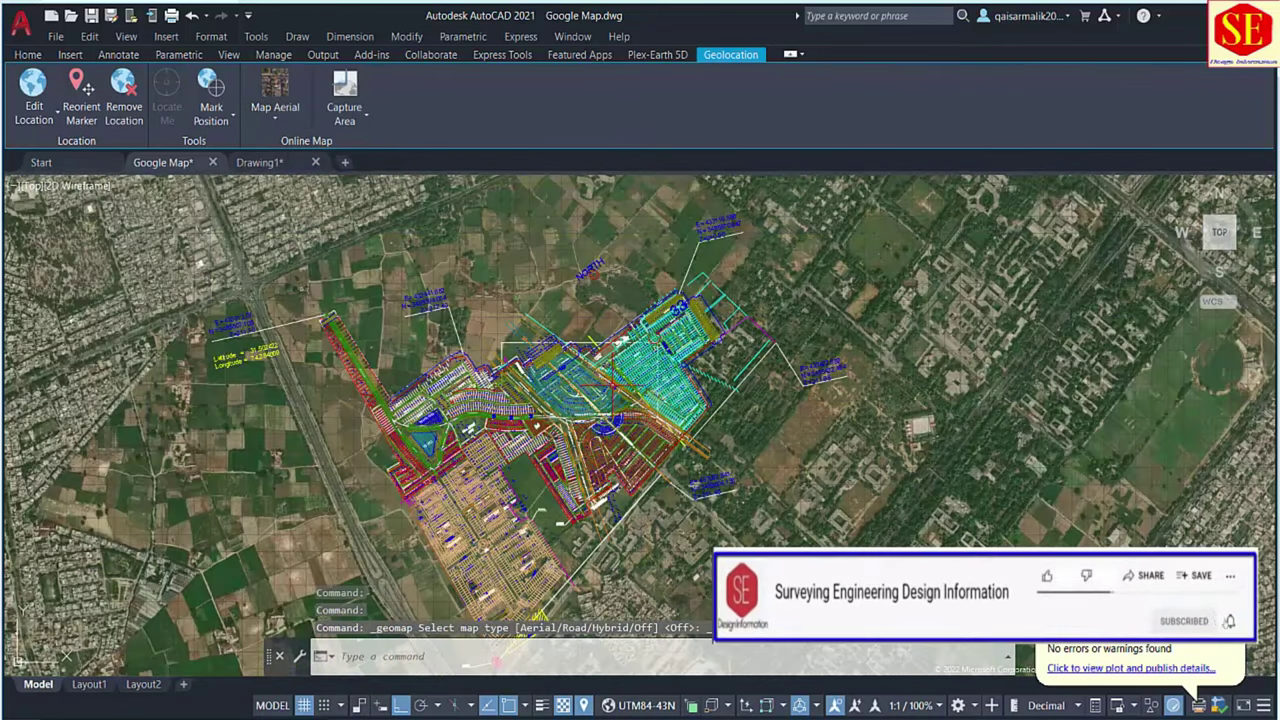
pyautogui.moveTo(618, 405)
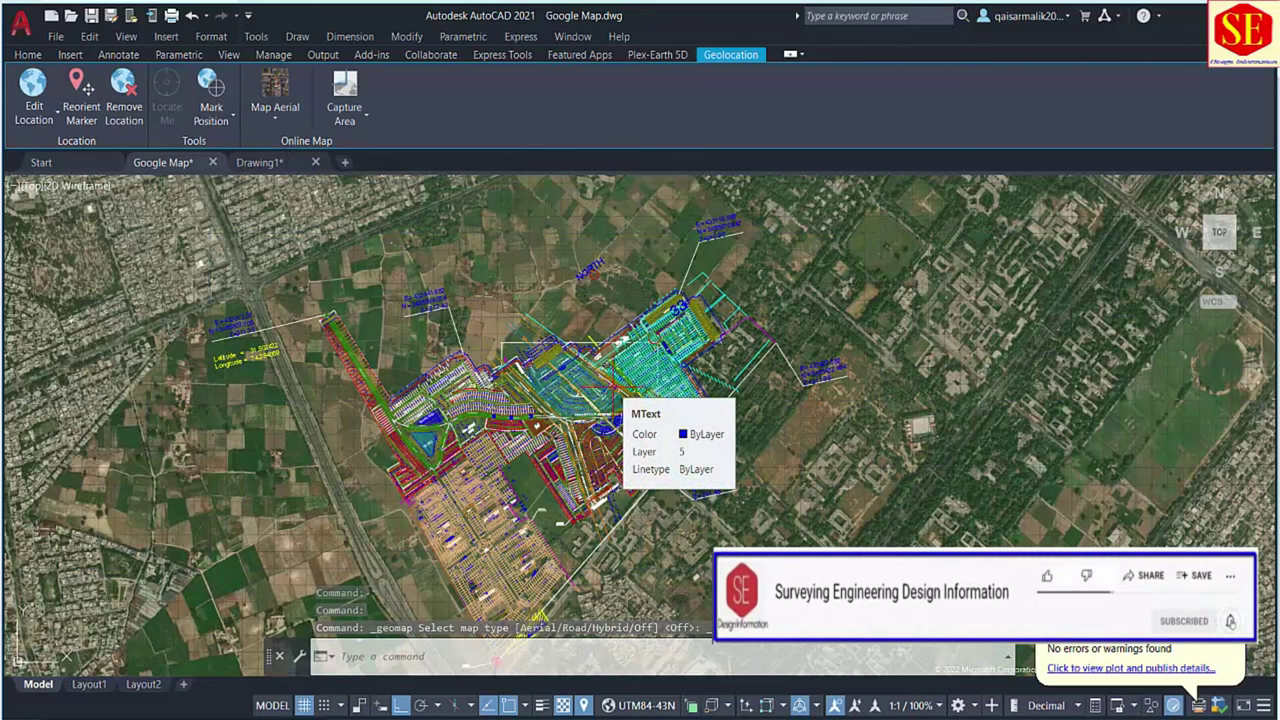
pyautogui.scroll(-2, 645, 418)
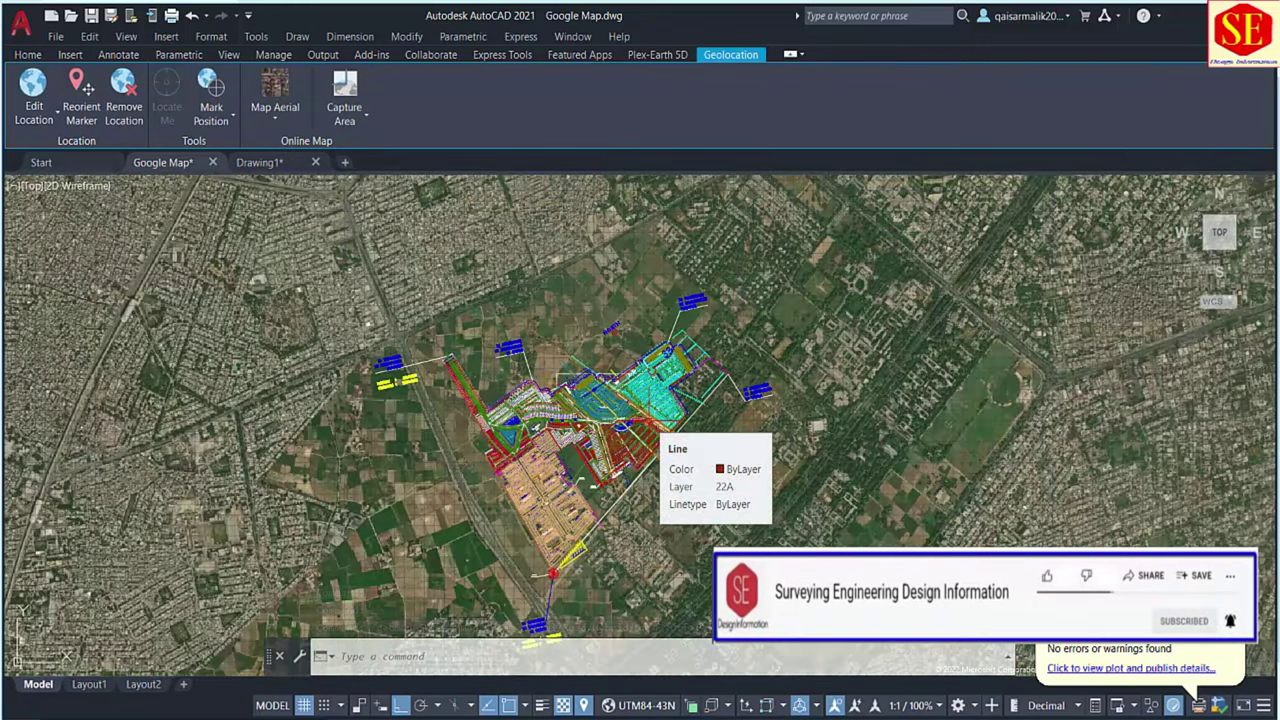